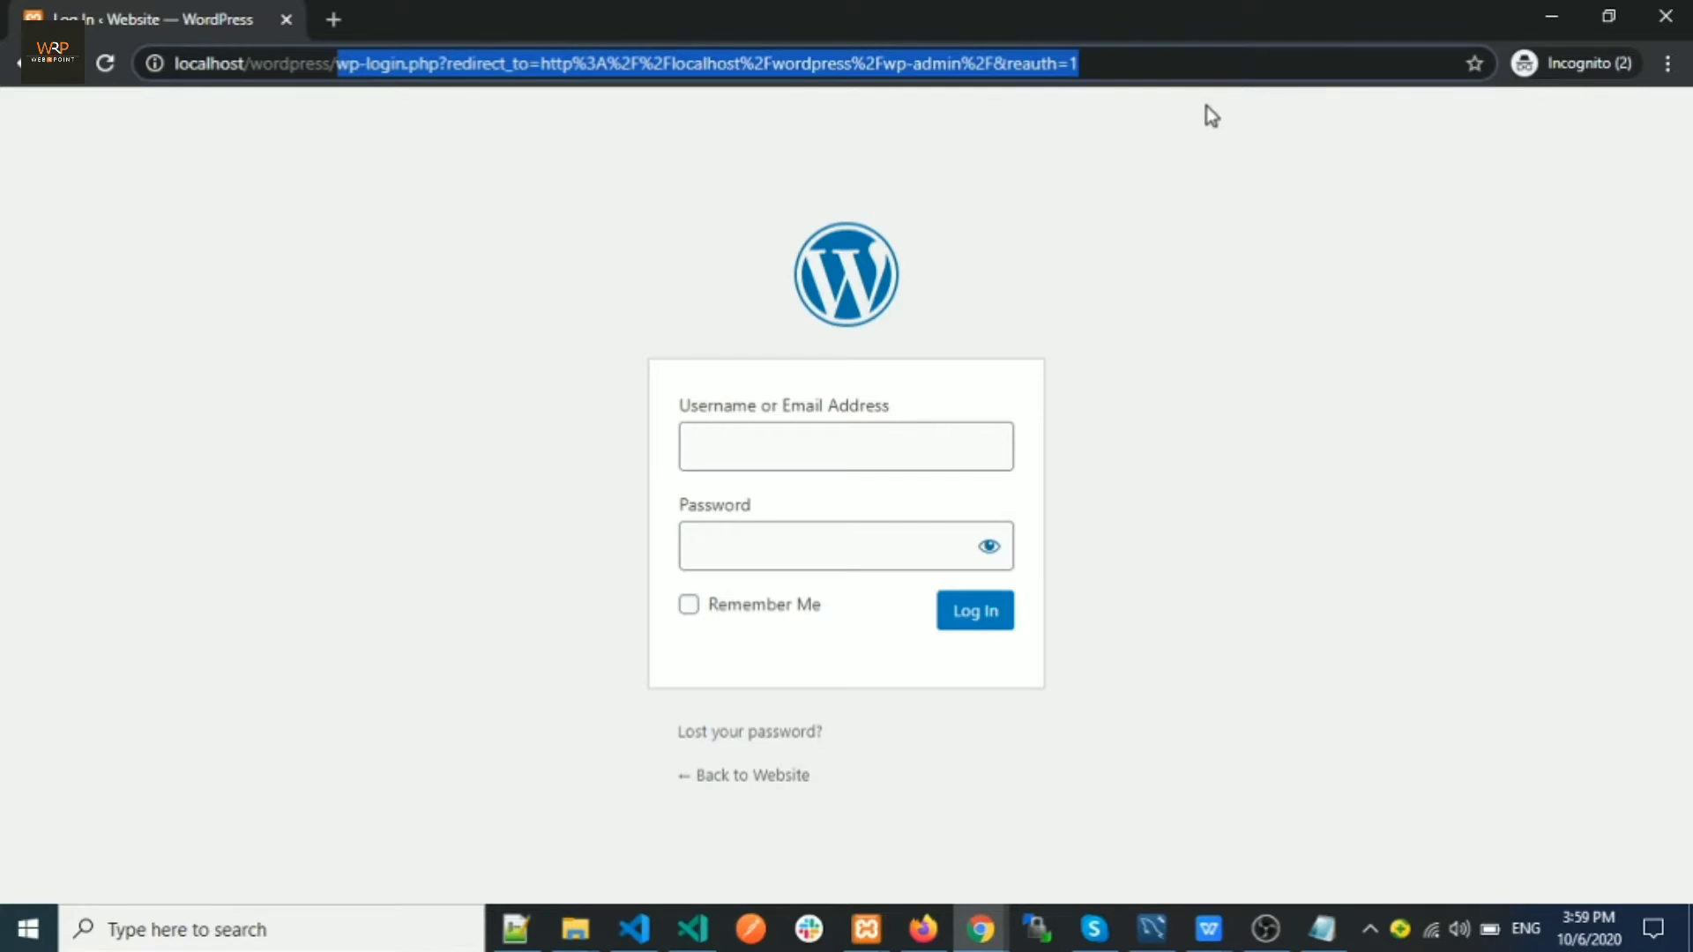
Go to the admin address localhost/wordpress/wp-admin
key("BackSpace")
type("wp-ad")
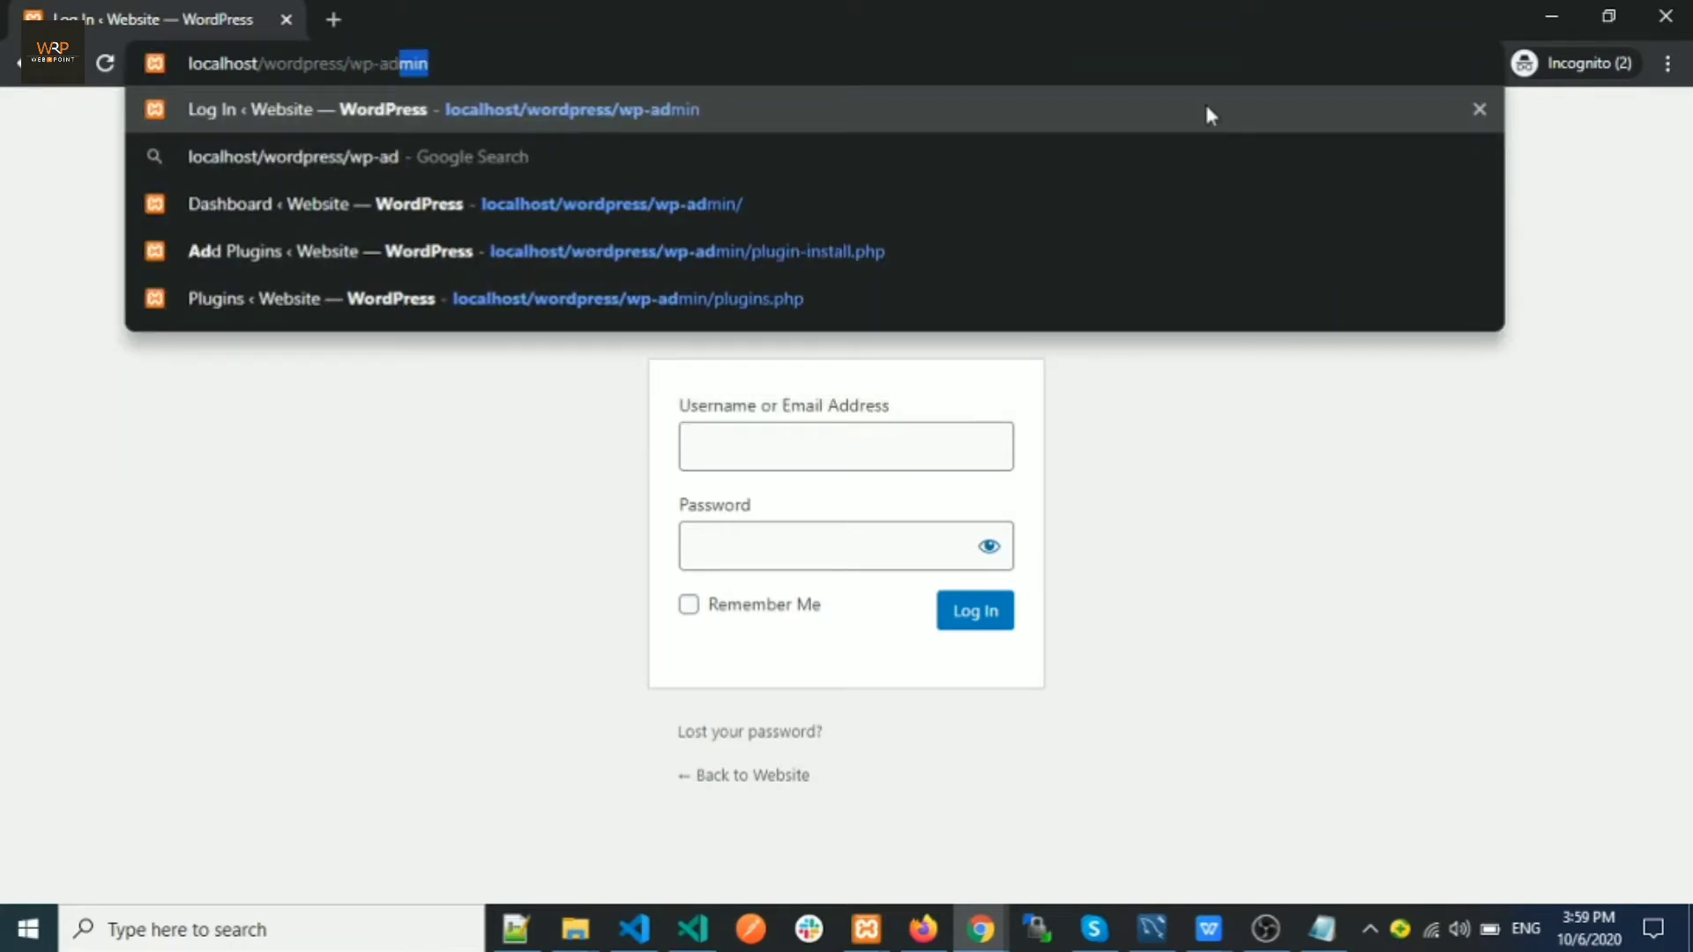
type("min")
key("Return")
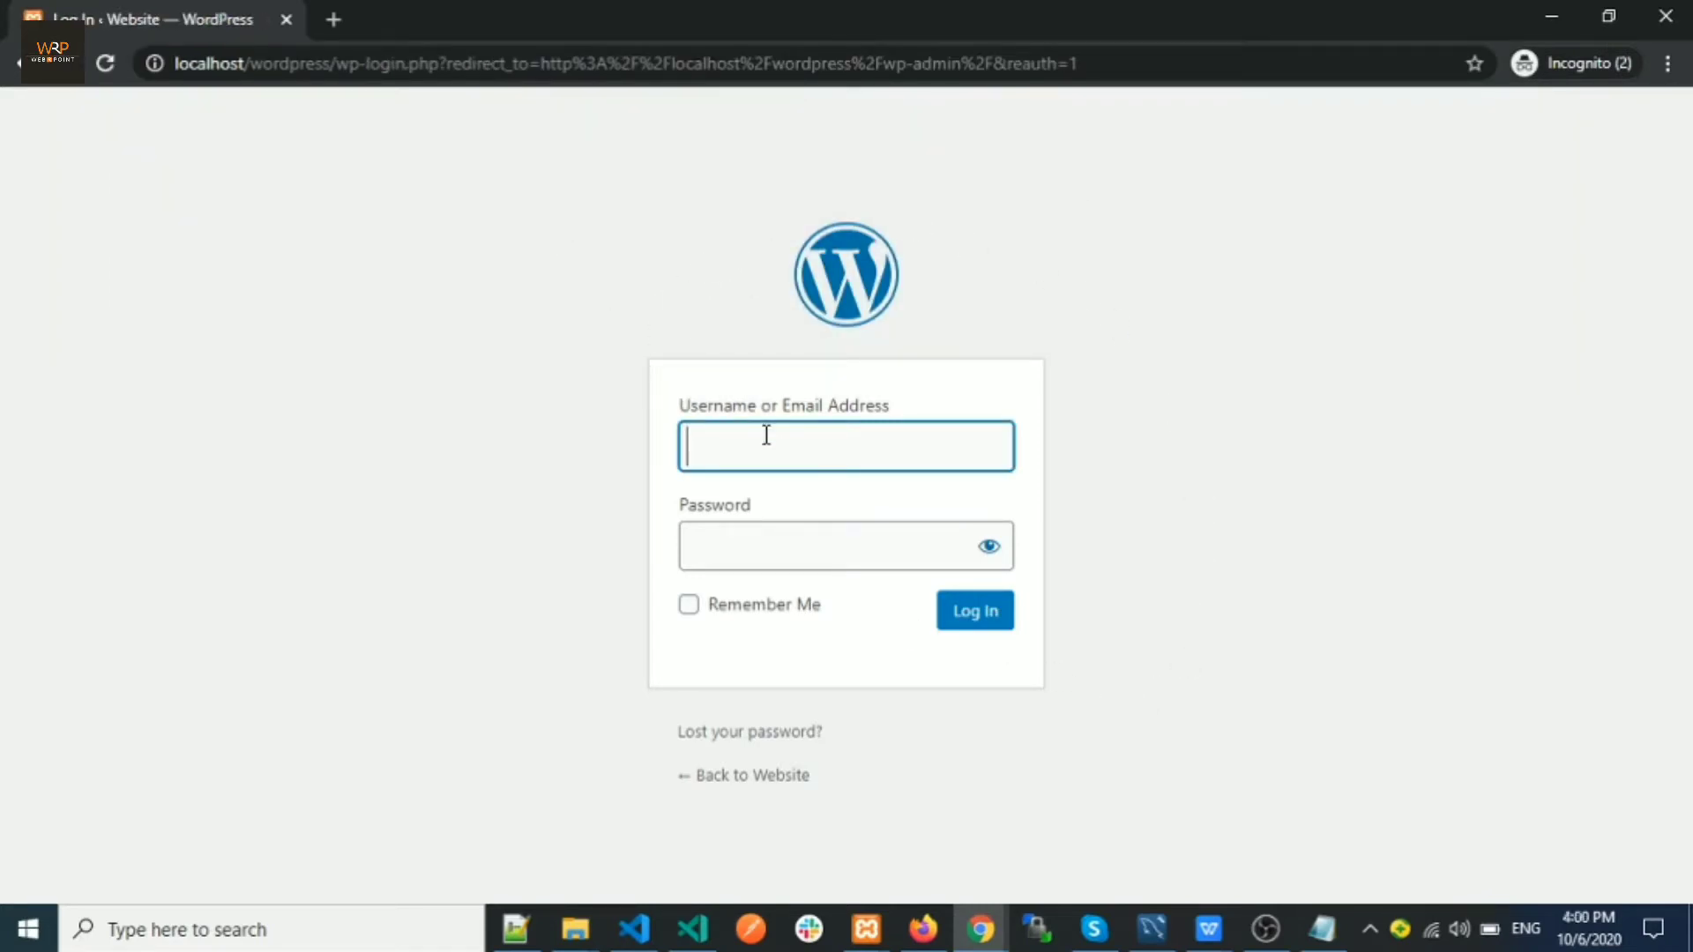
Log in with the administrator username and password
type("admin")
key("Tab")
type("admin")
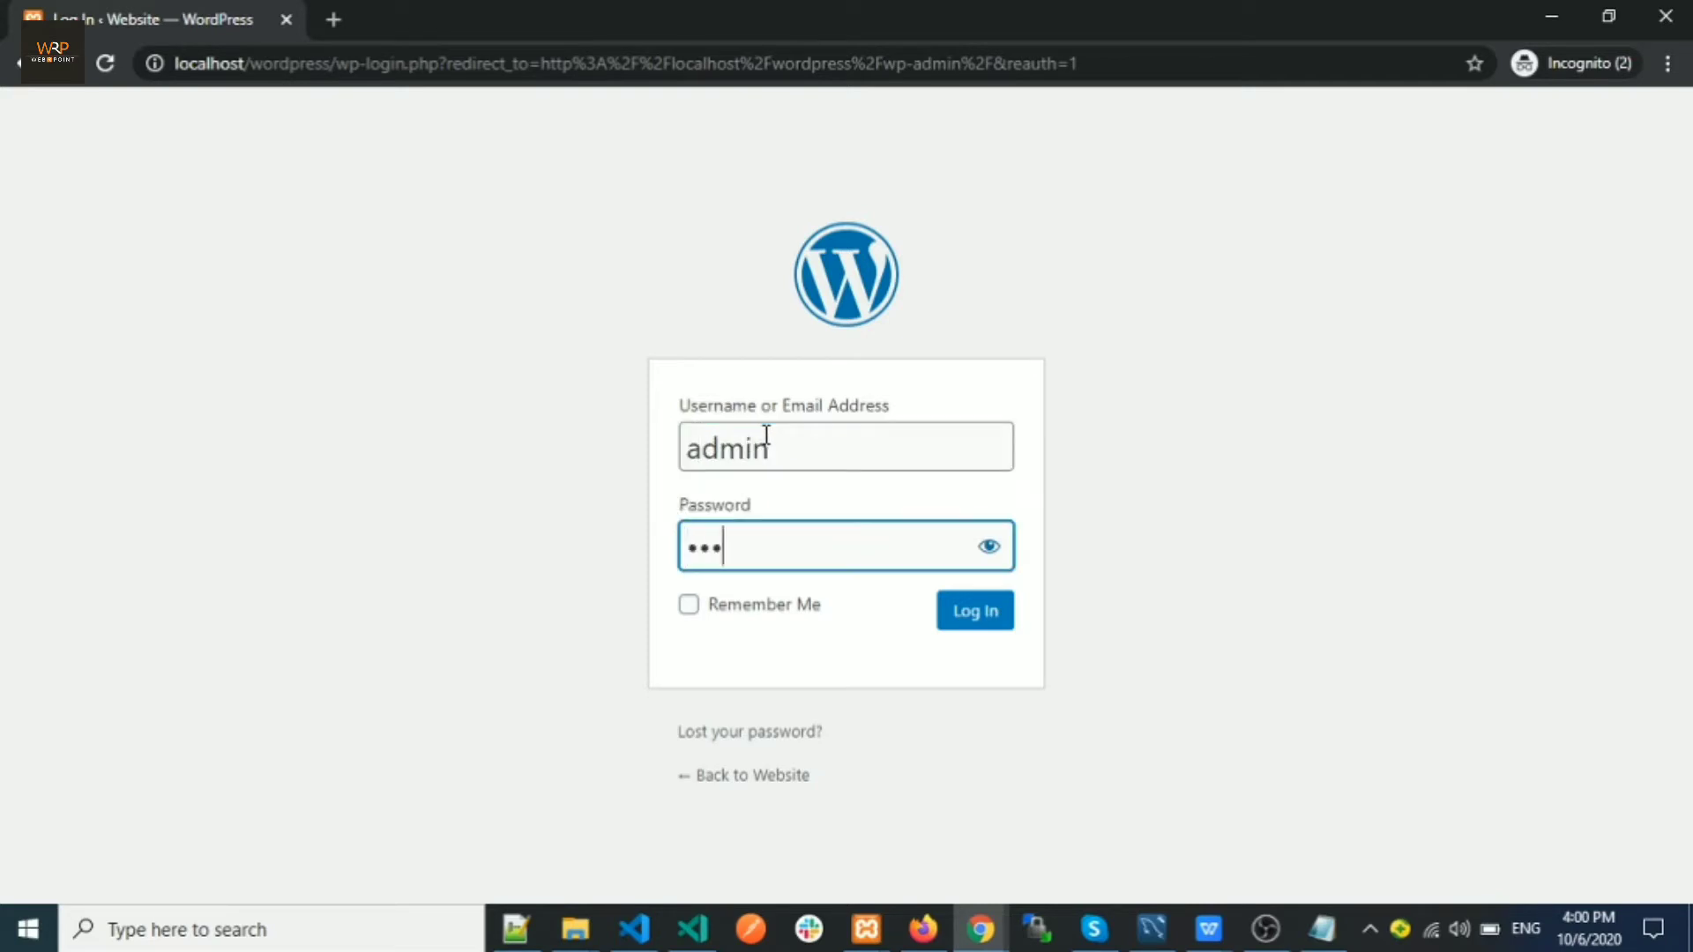
type("••••••")
key("Return")
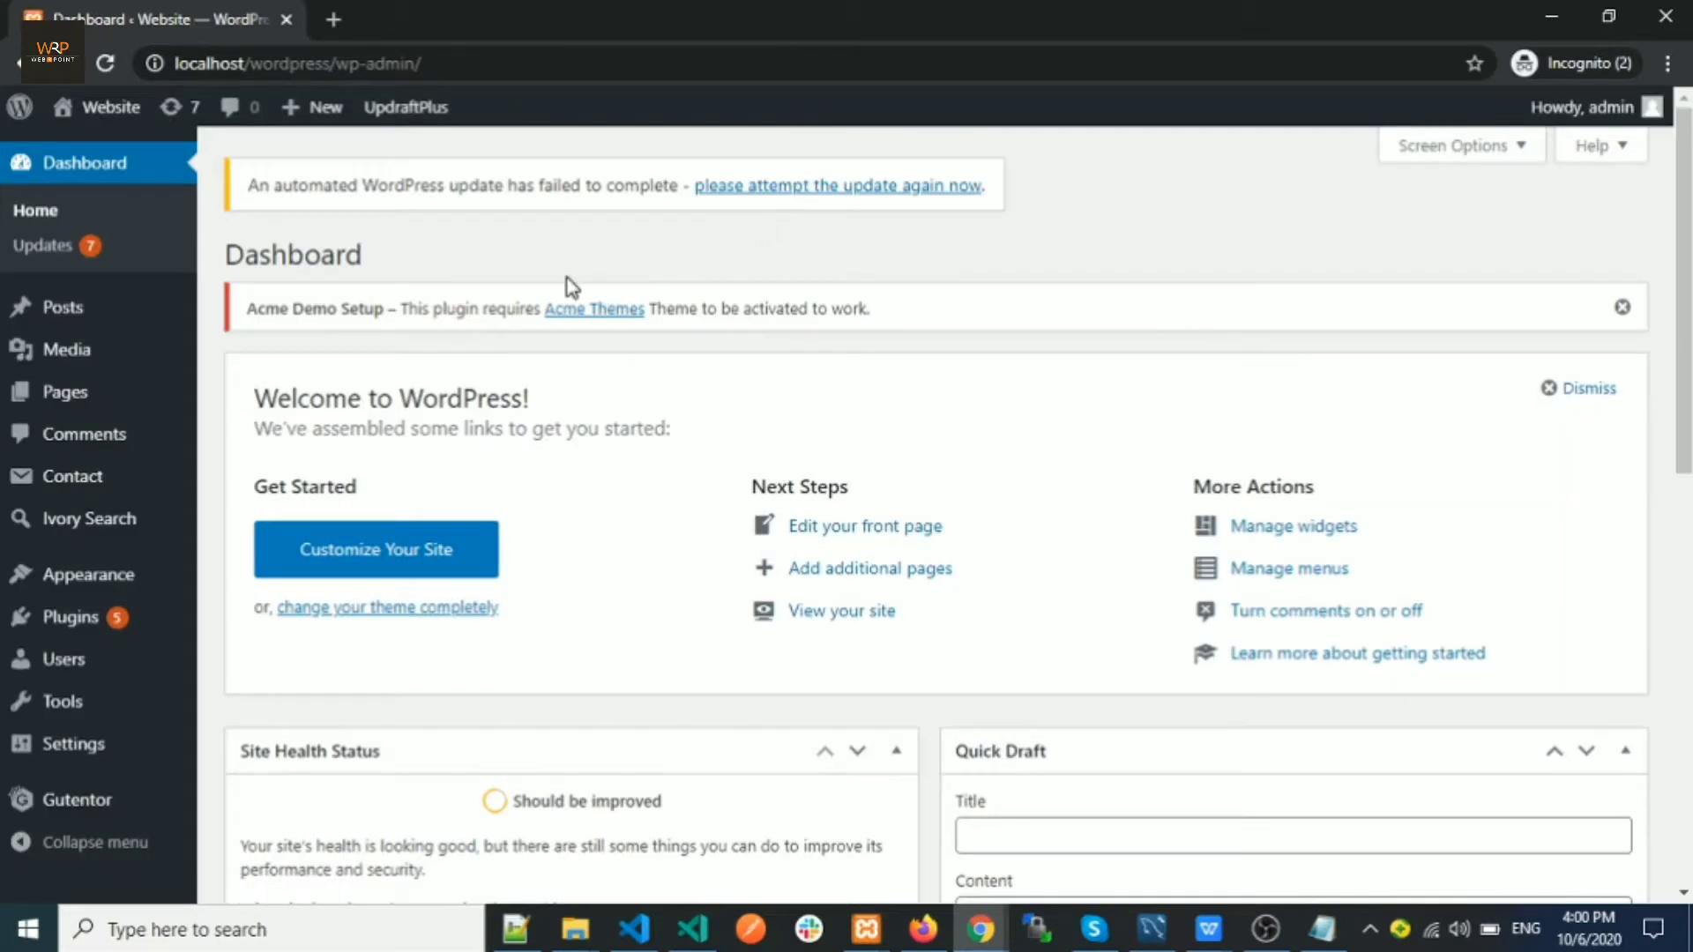
Go to Appearance > Themes, then to Add New to see the featured themes
scroll(578, 309, "down", 3)
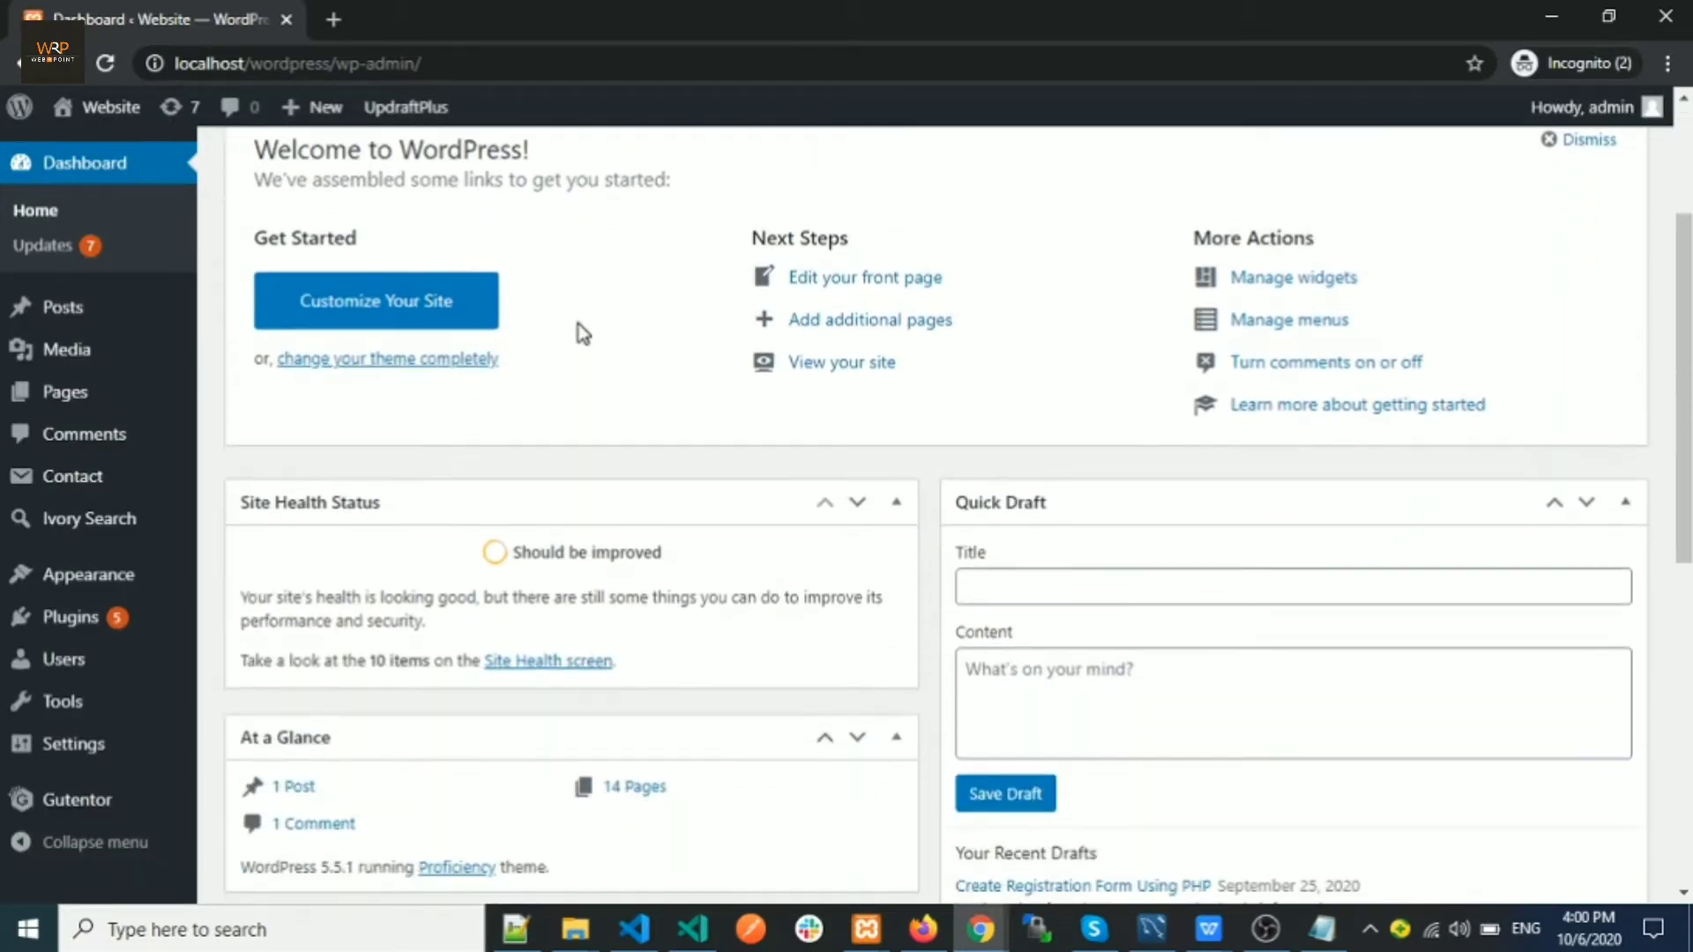
scroll(580, 333, "down", 5)
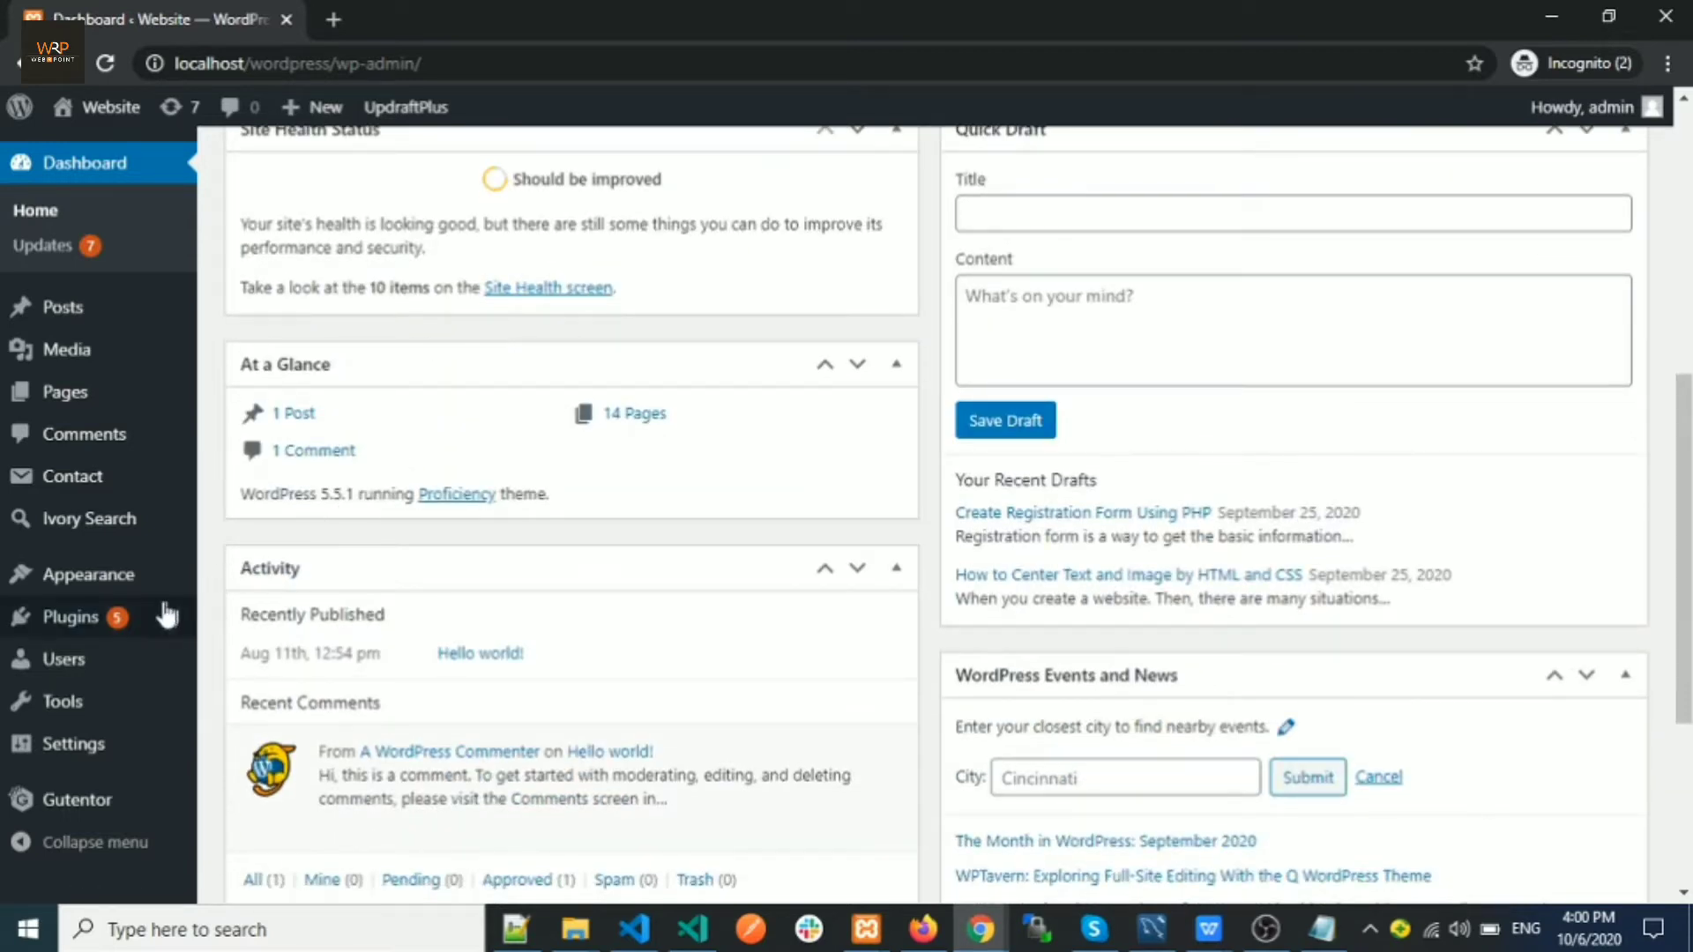
mouse_move(111, 587)
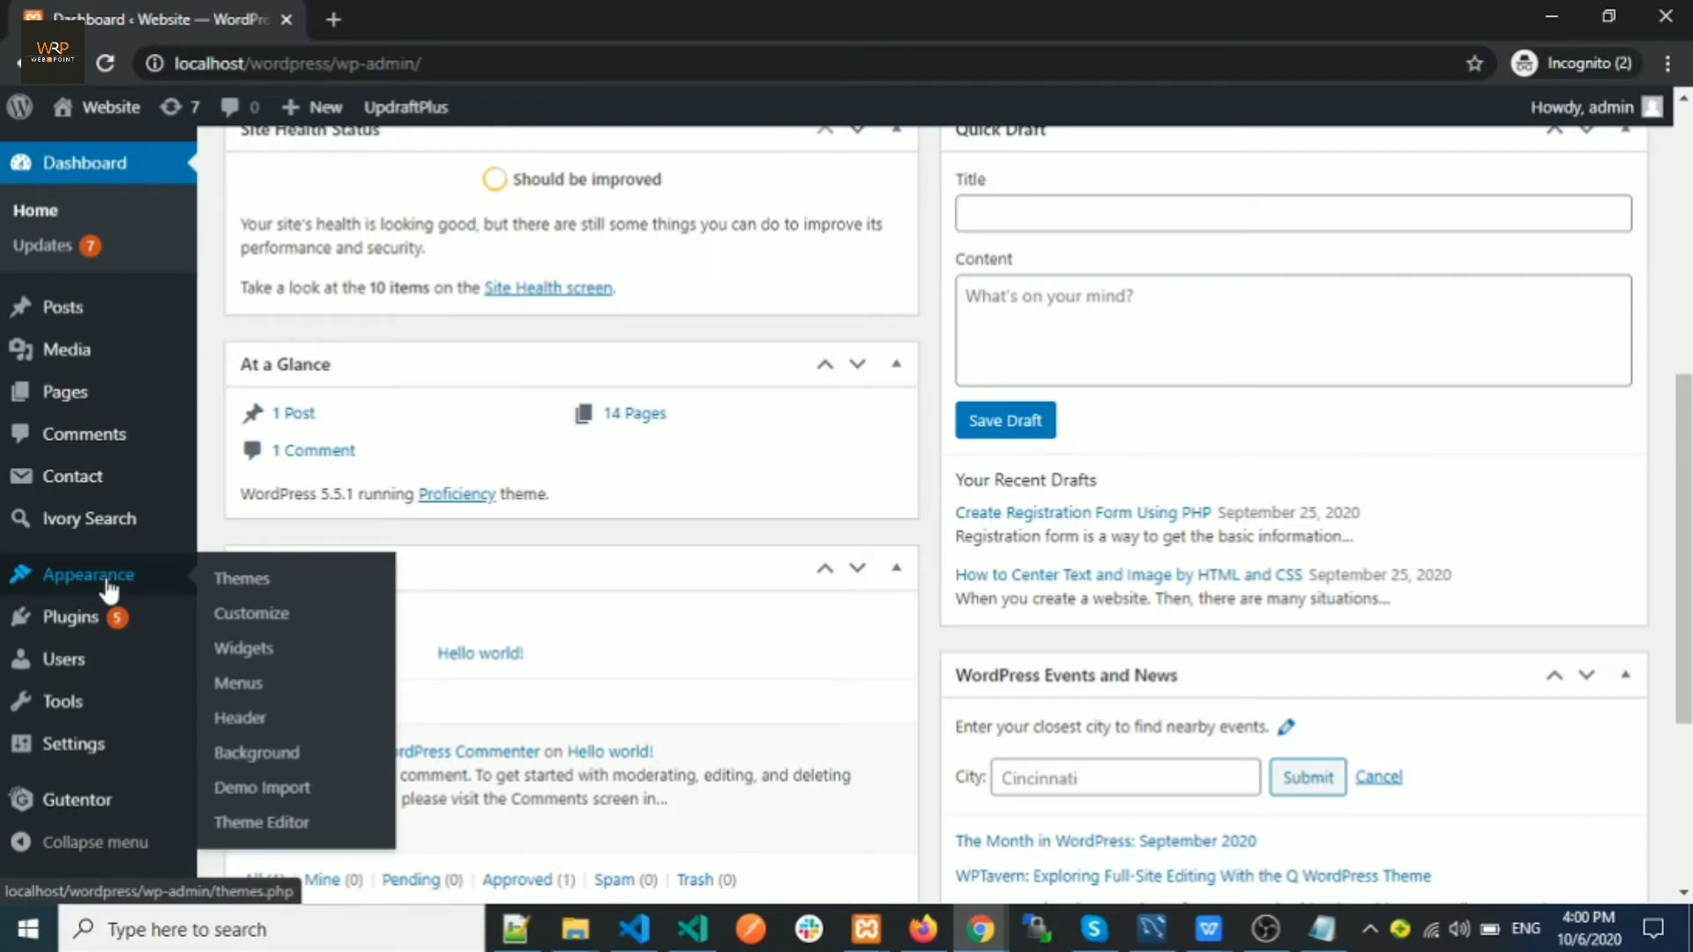
left_click(242, 584)
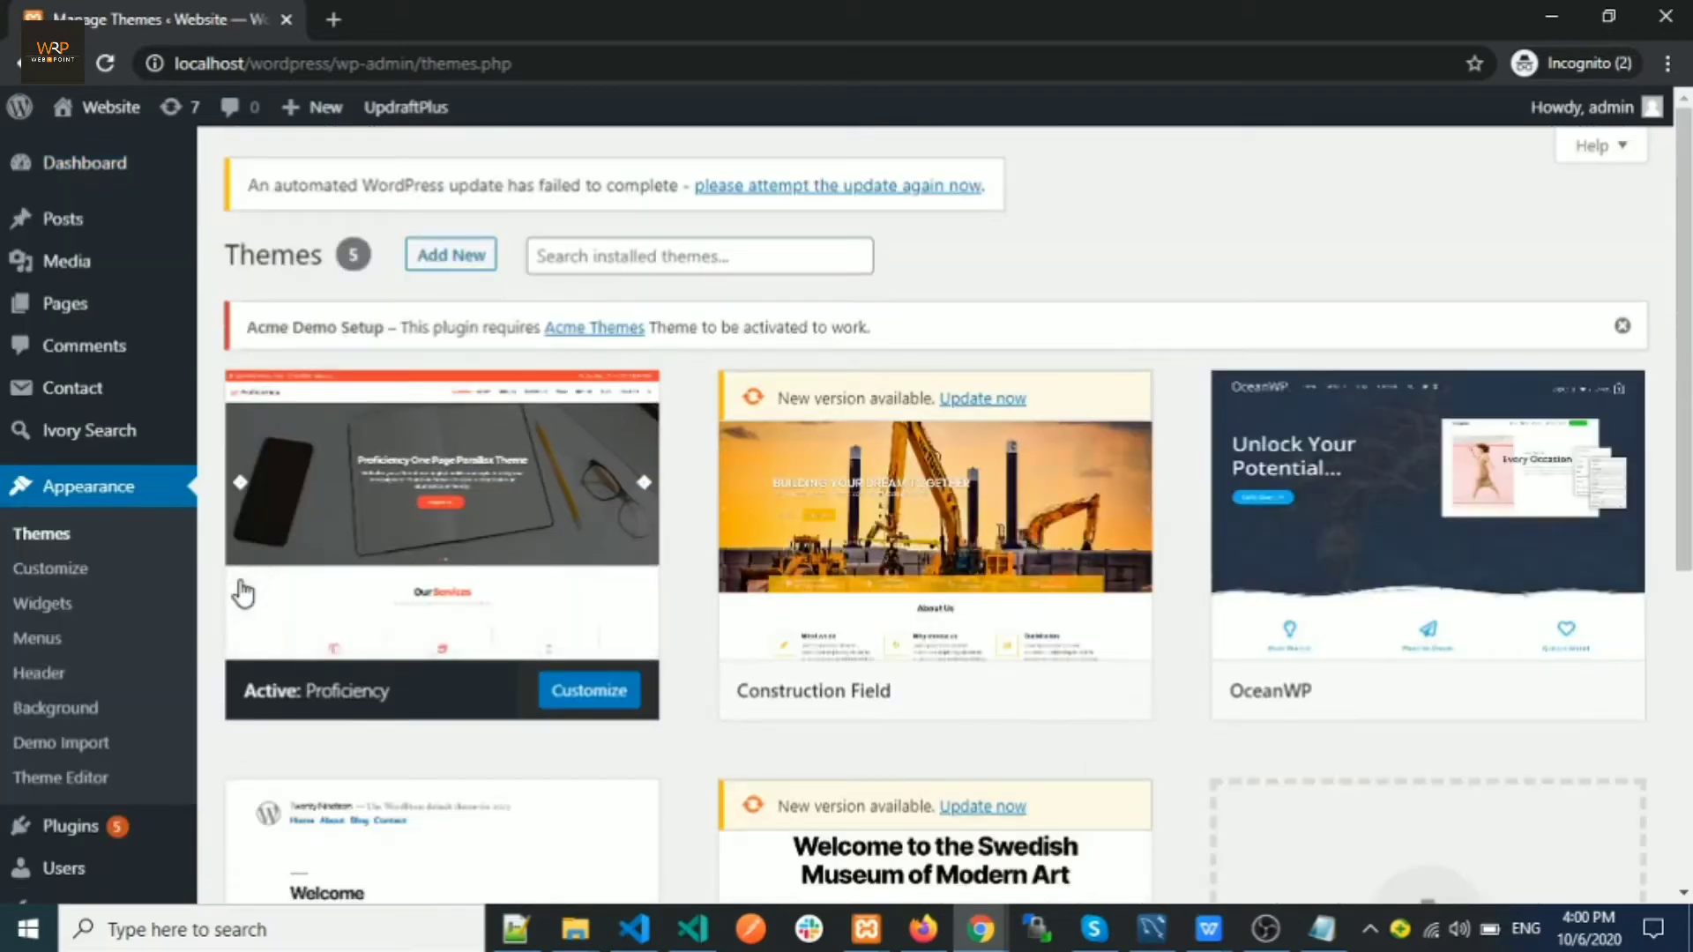
scroll(855, 512, "down", 6)
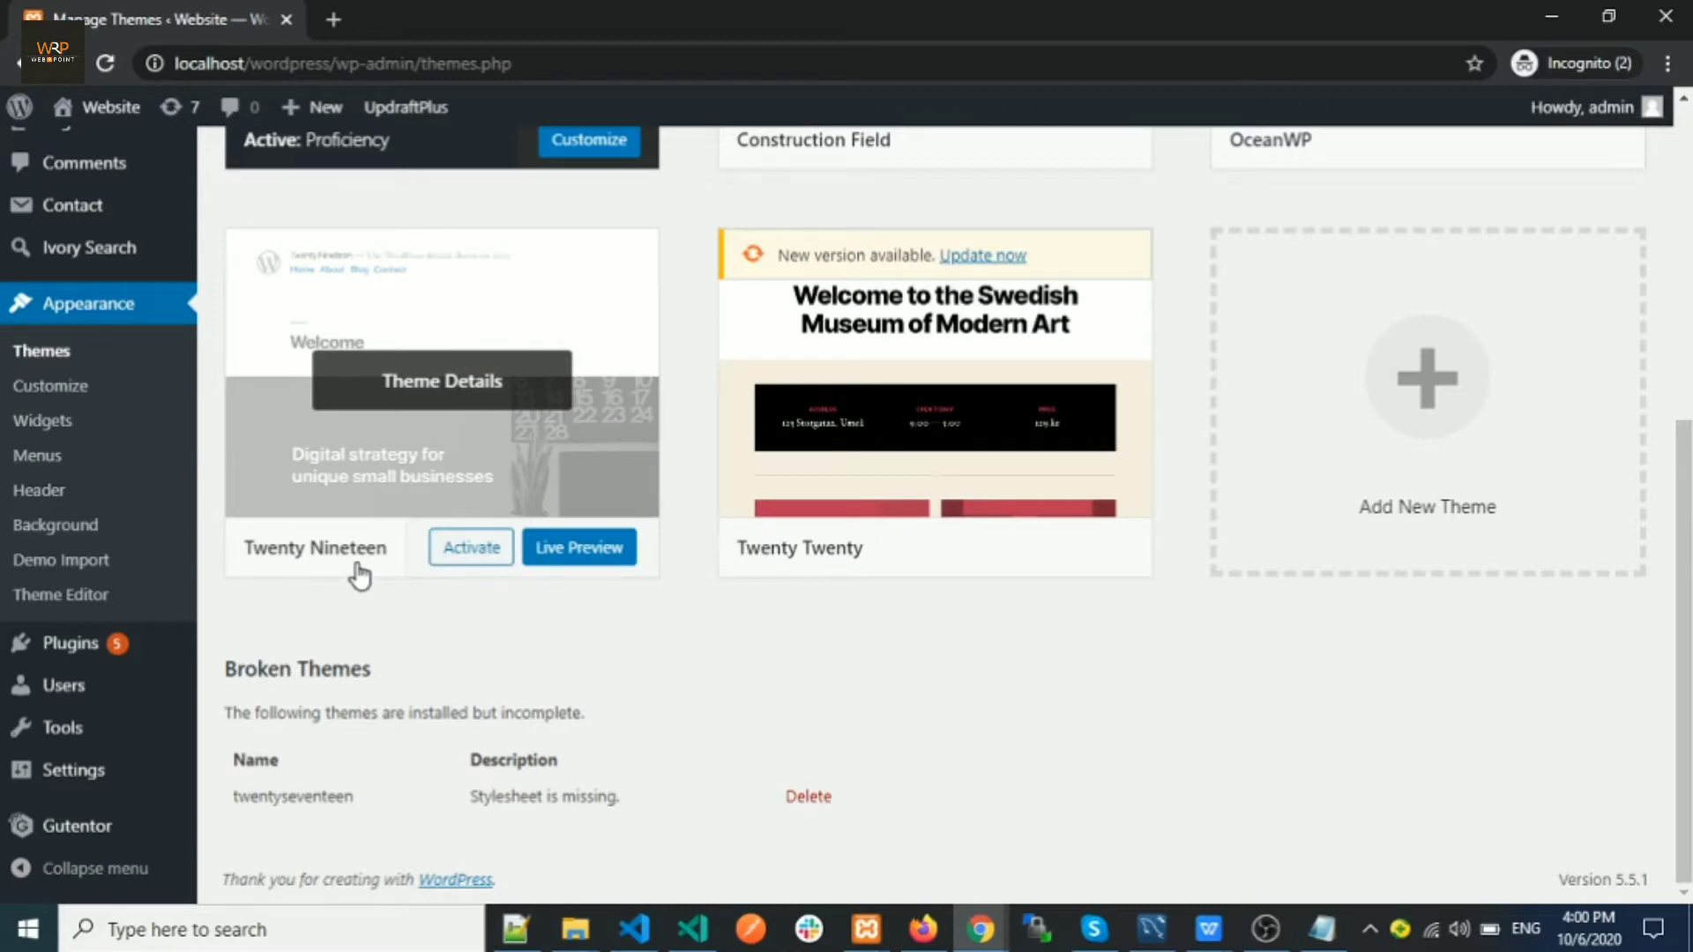
scroll(357, 575, "up", 6)
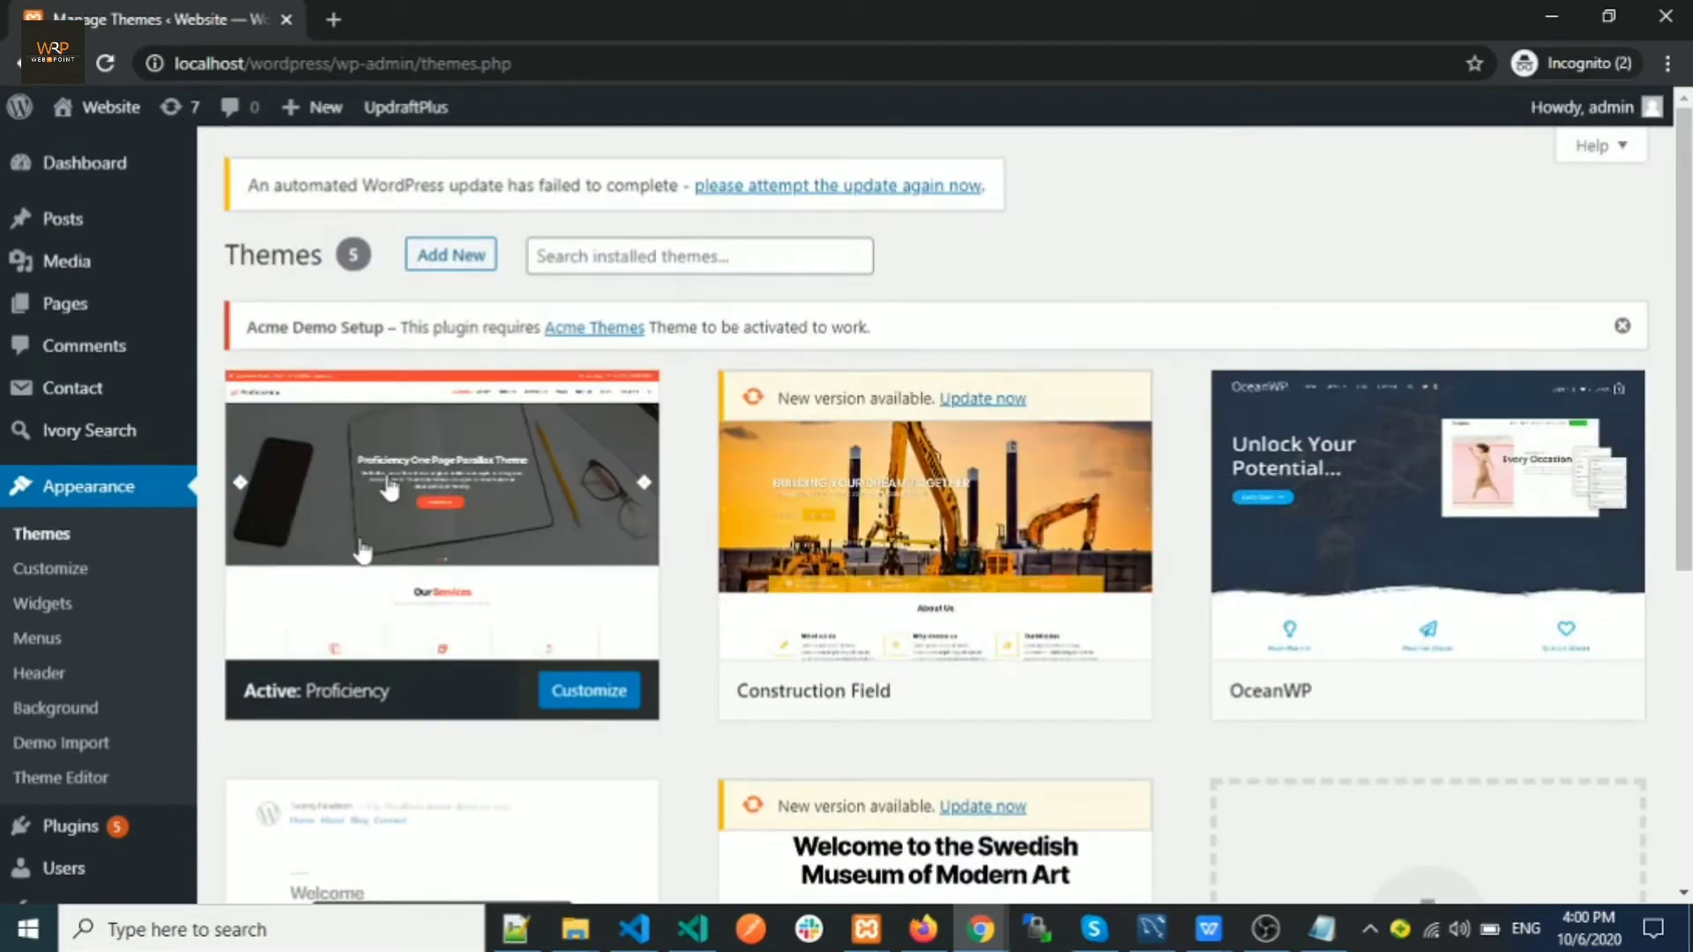
left_click(431, 278)
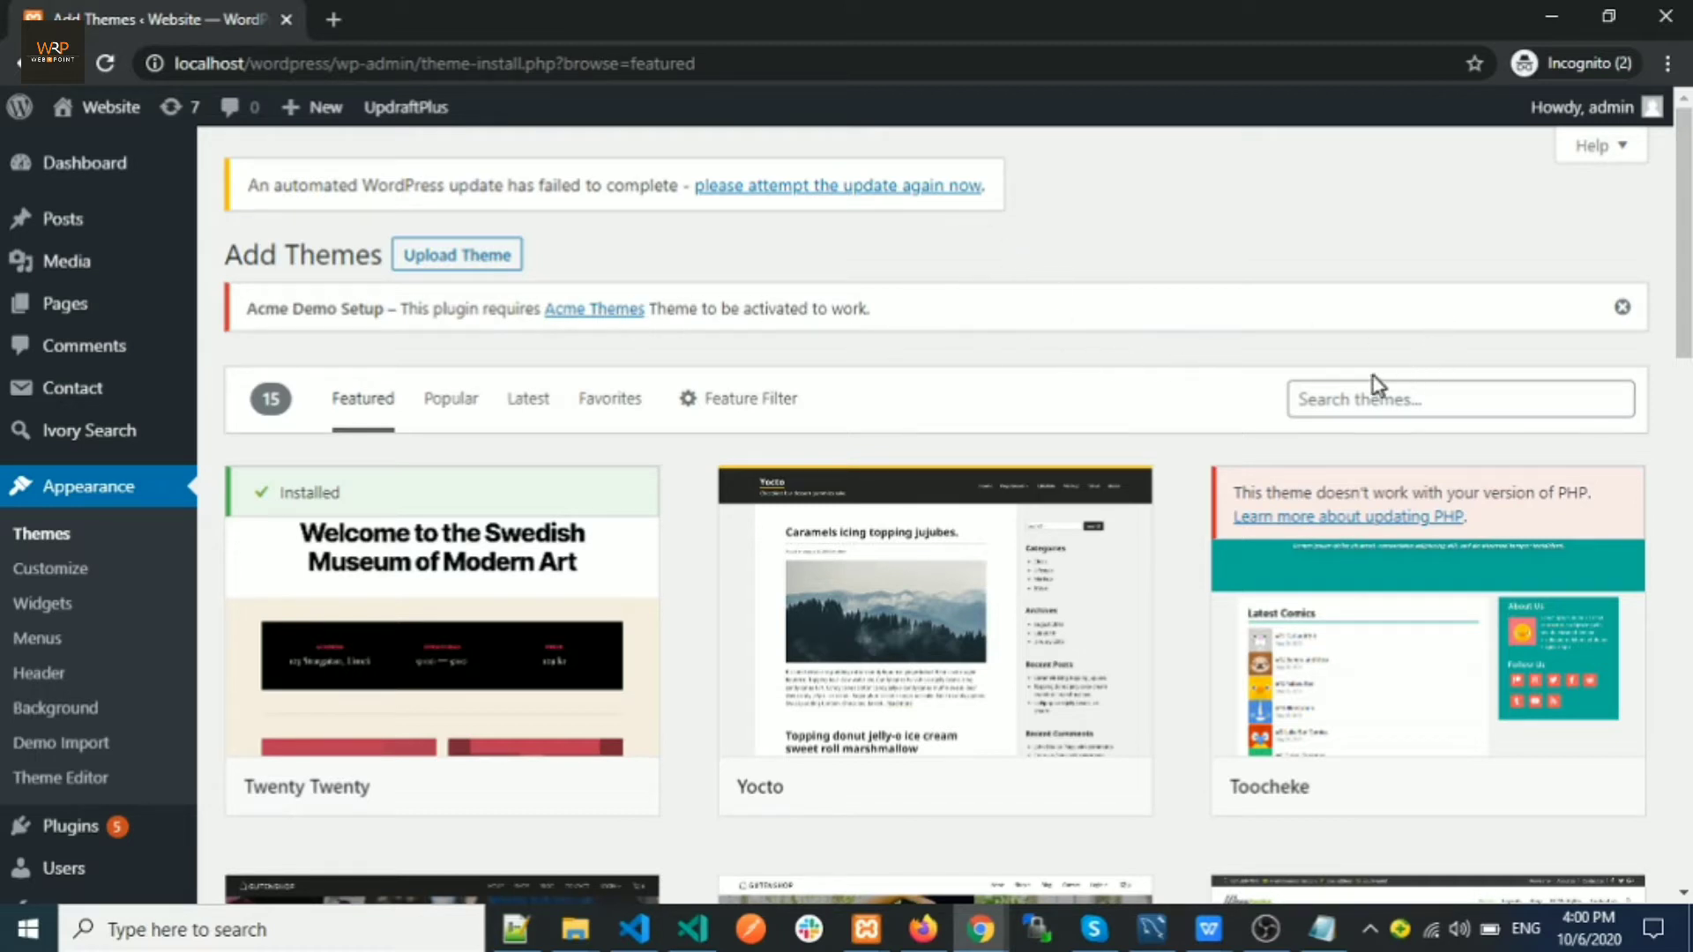
Search themes for 'simple blog', then install and activate The Bootstrap Blog
left_click(1348, 402)
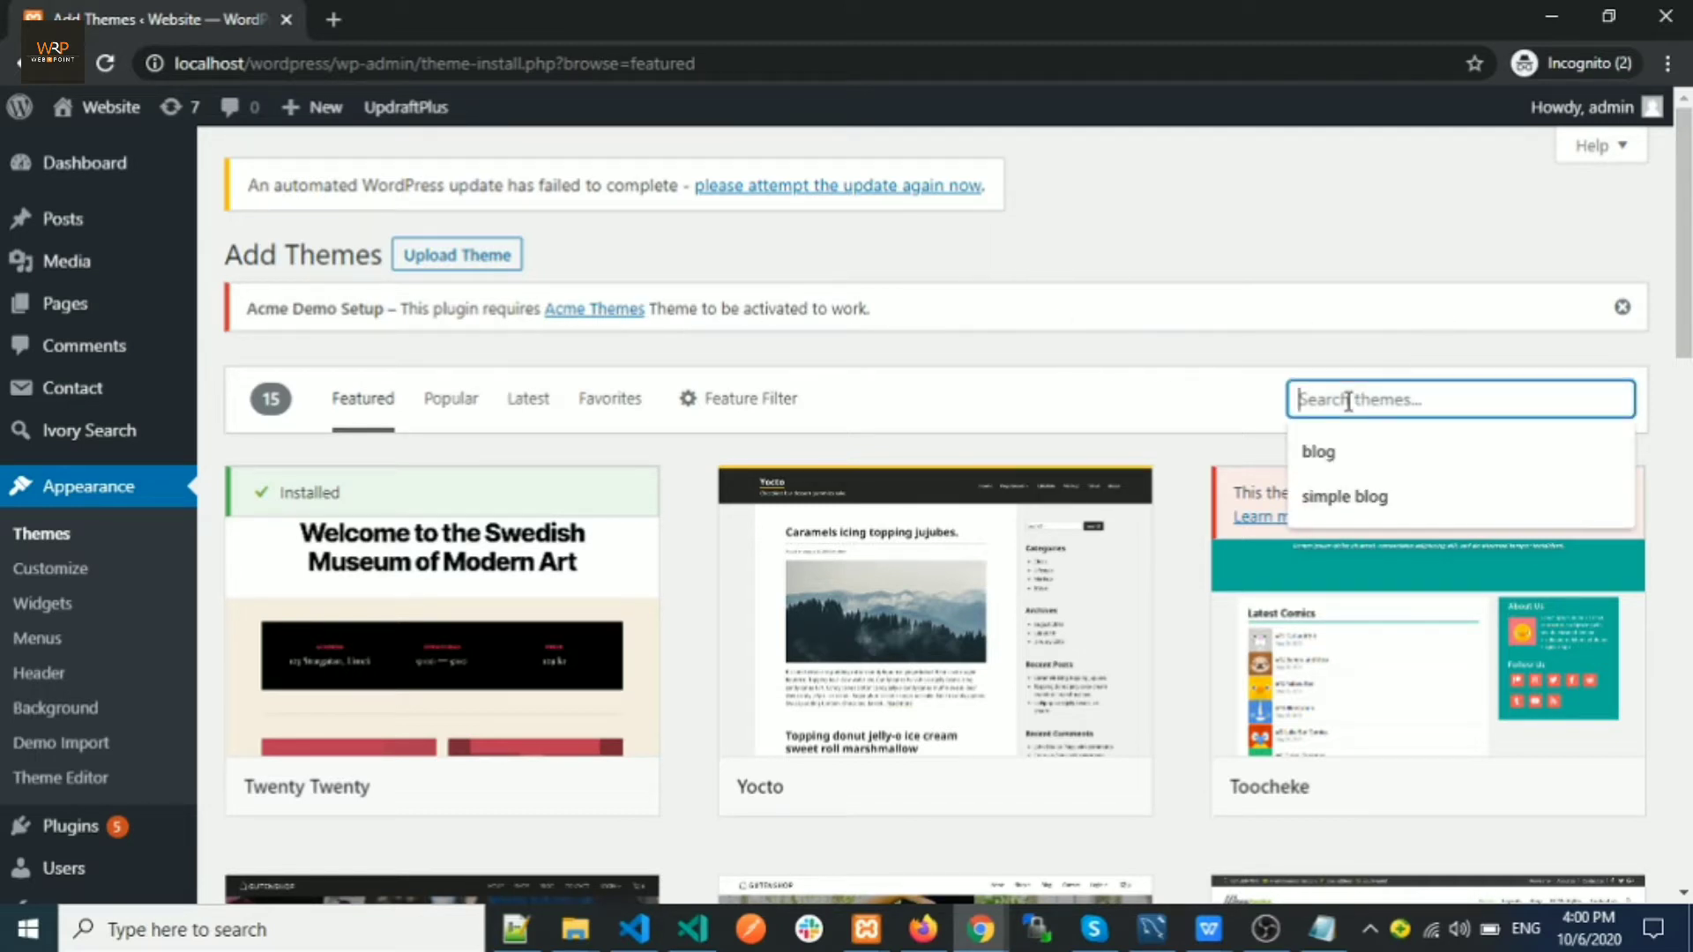
type("sim")
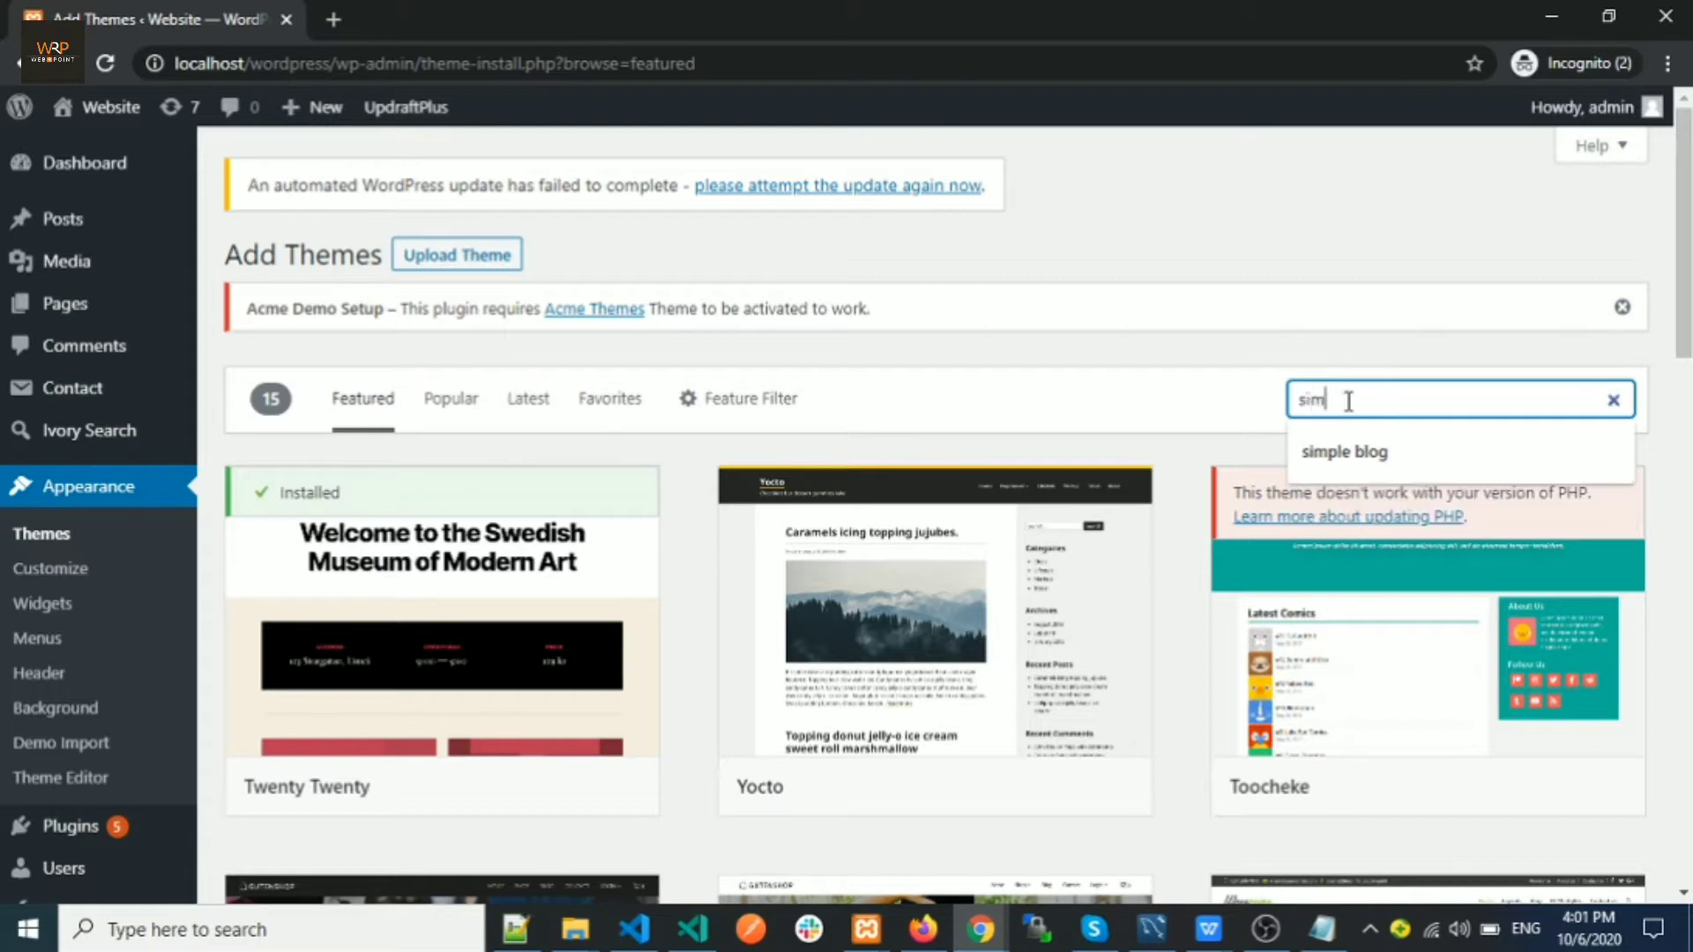
type("ple blog")
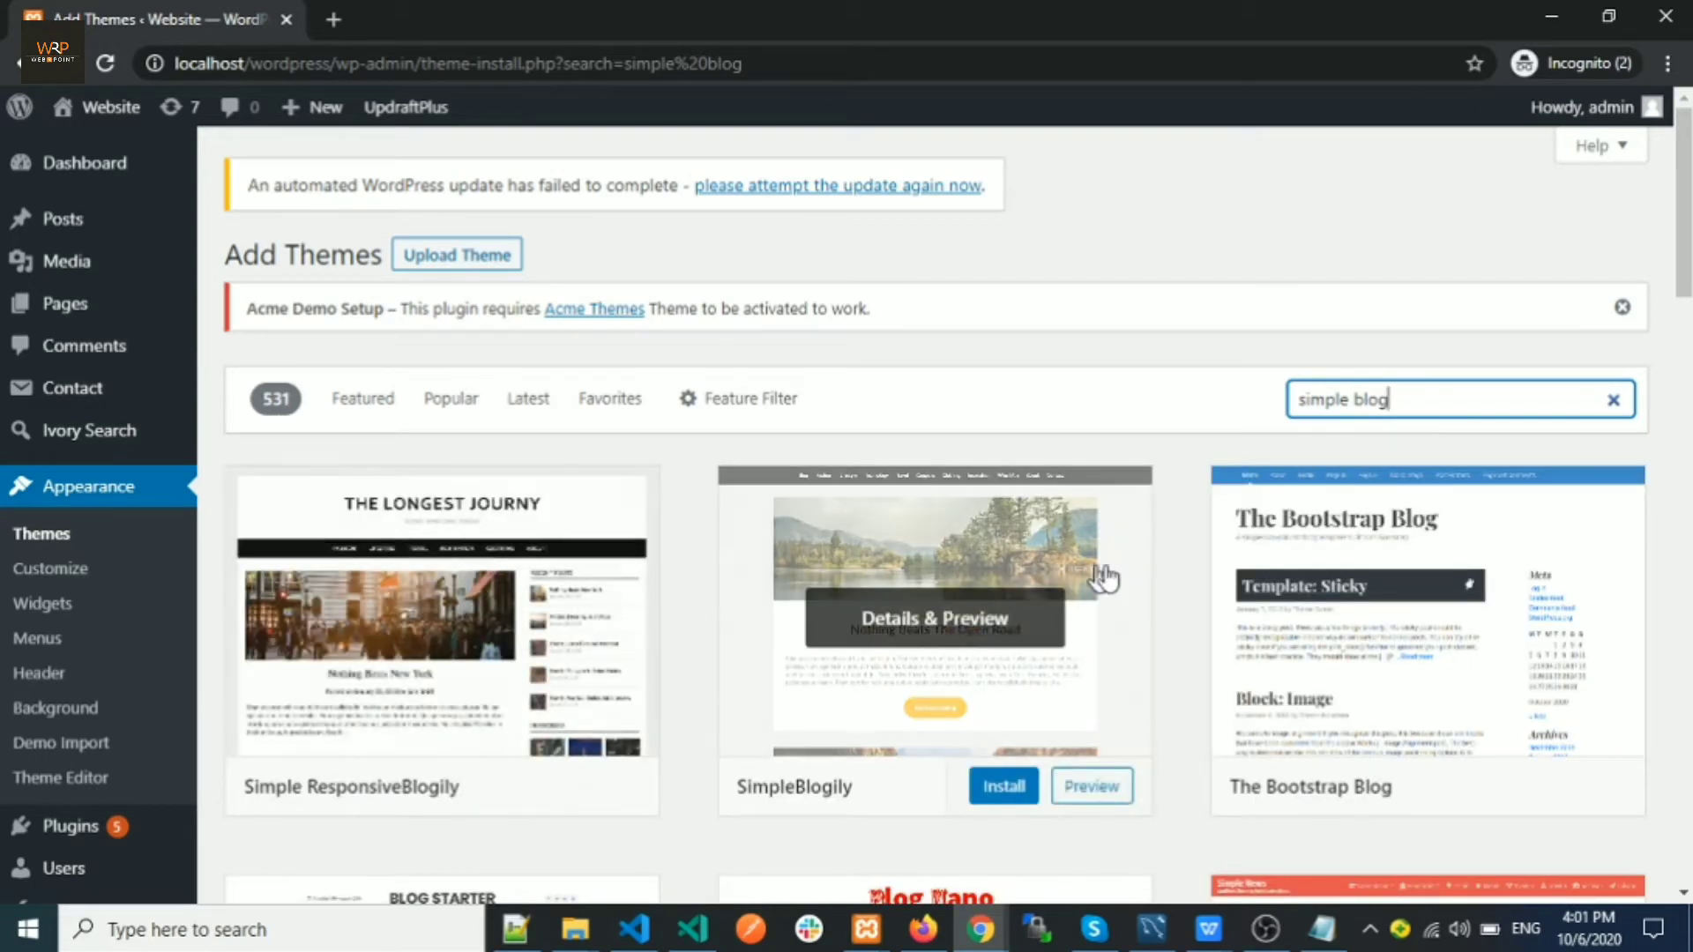
mouse_move(1250, 553)
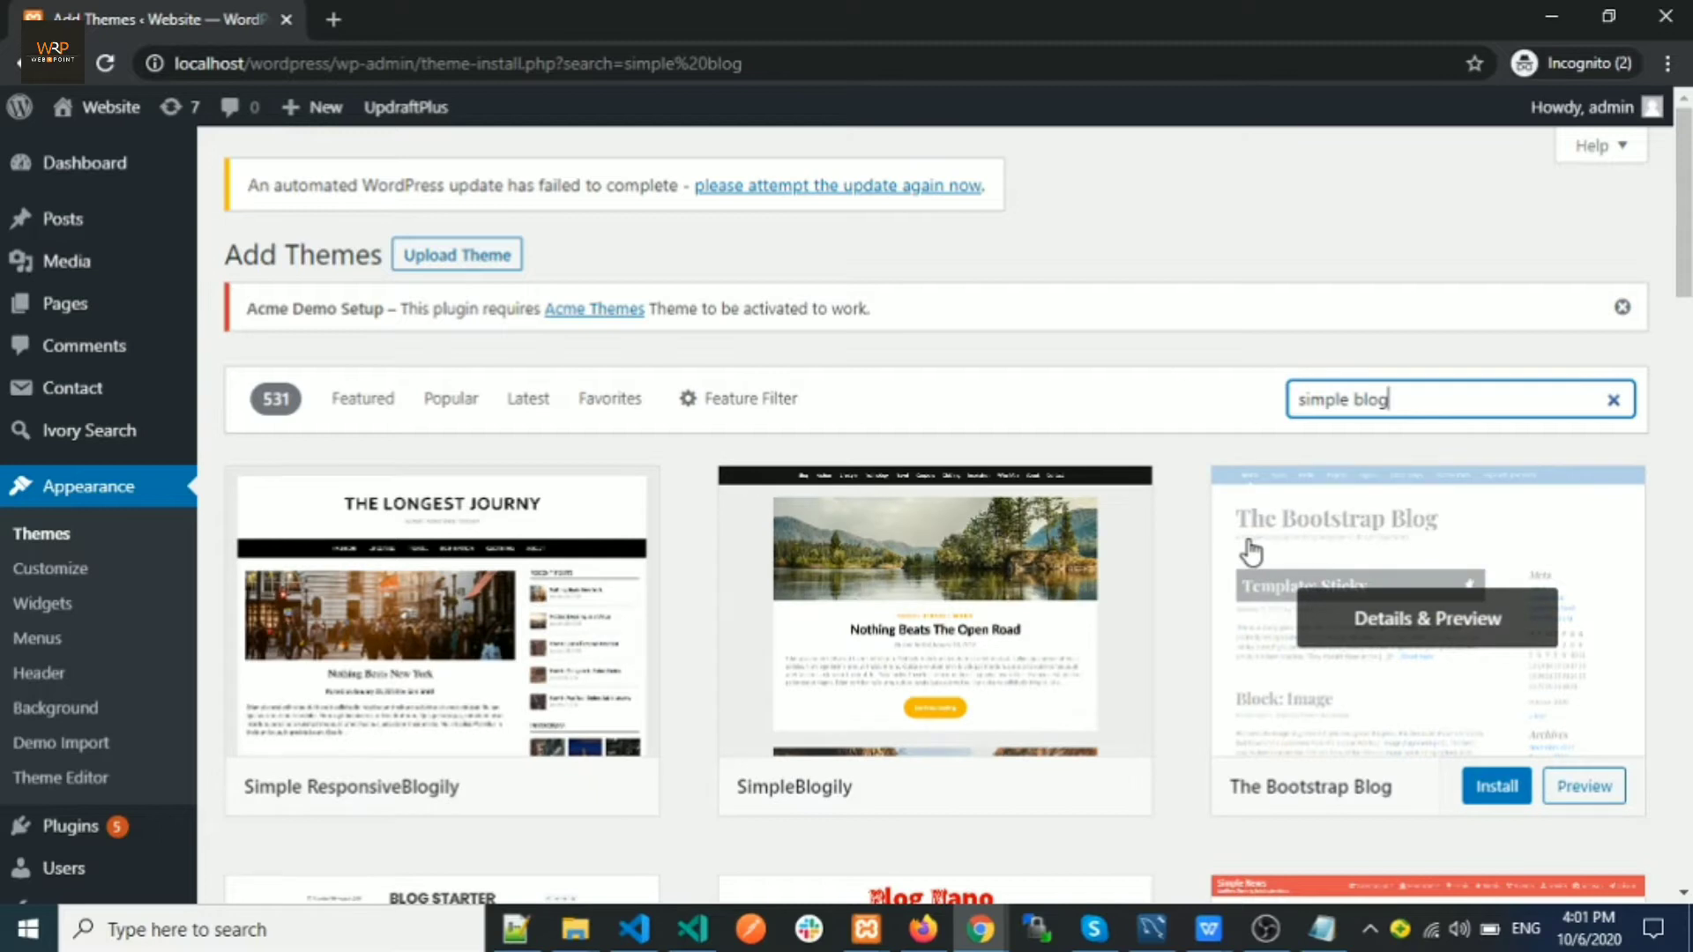
scroll(1251, 553, "down", 1)
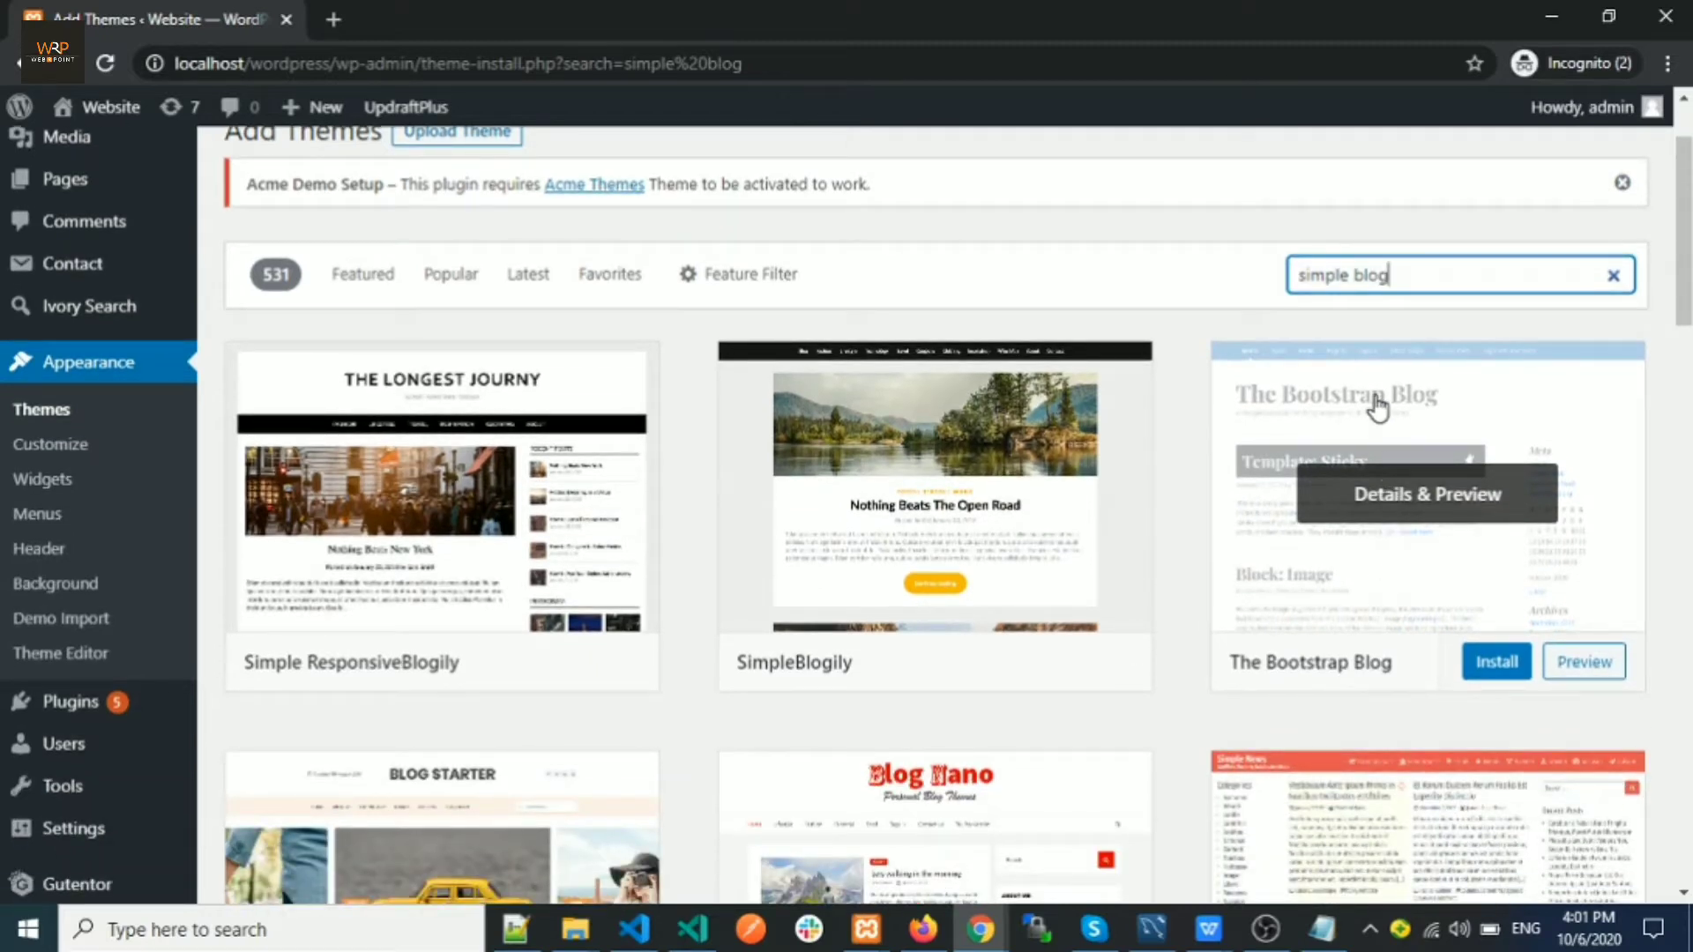
left_click(1499, 663)
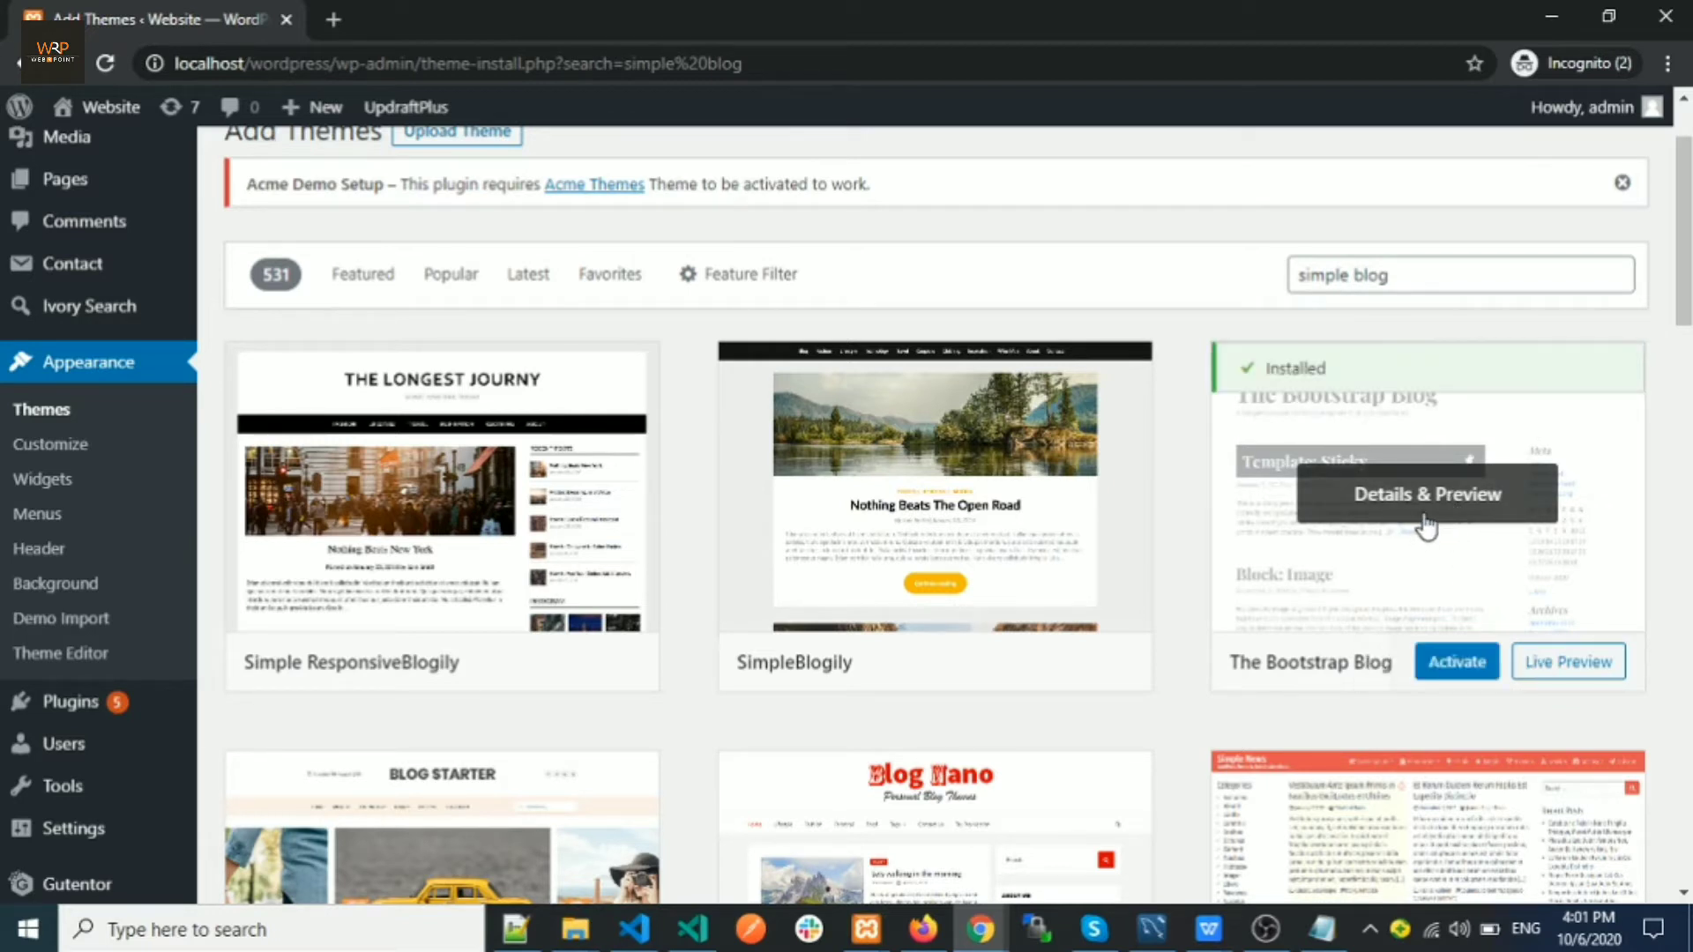
left_click(1471, 678)
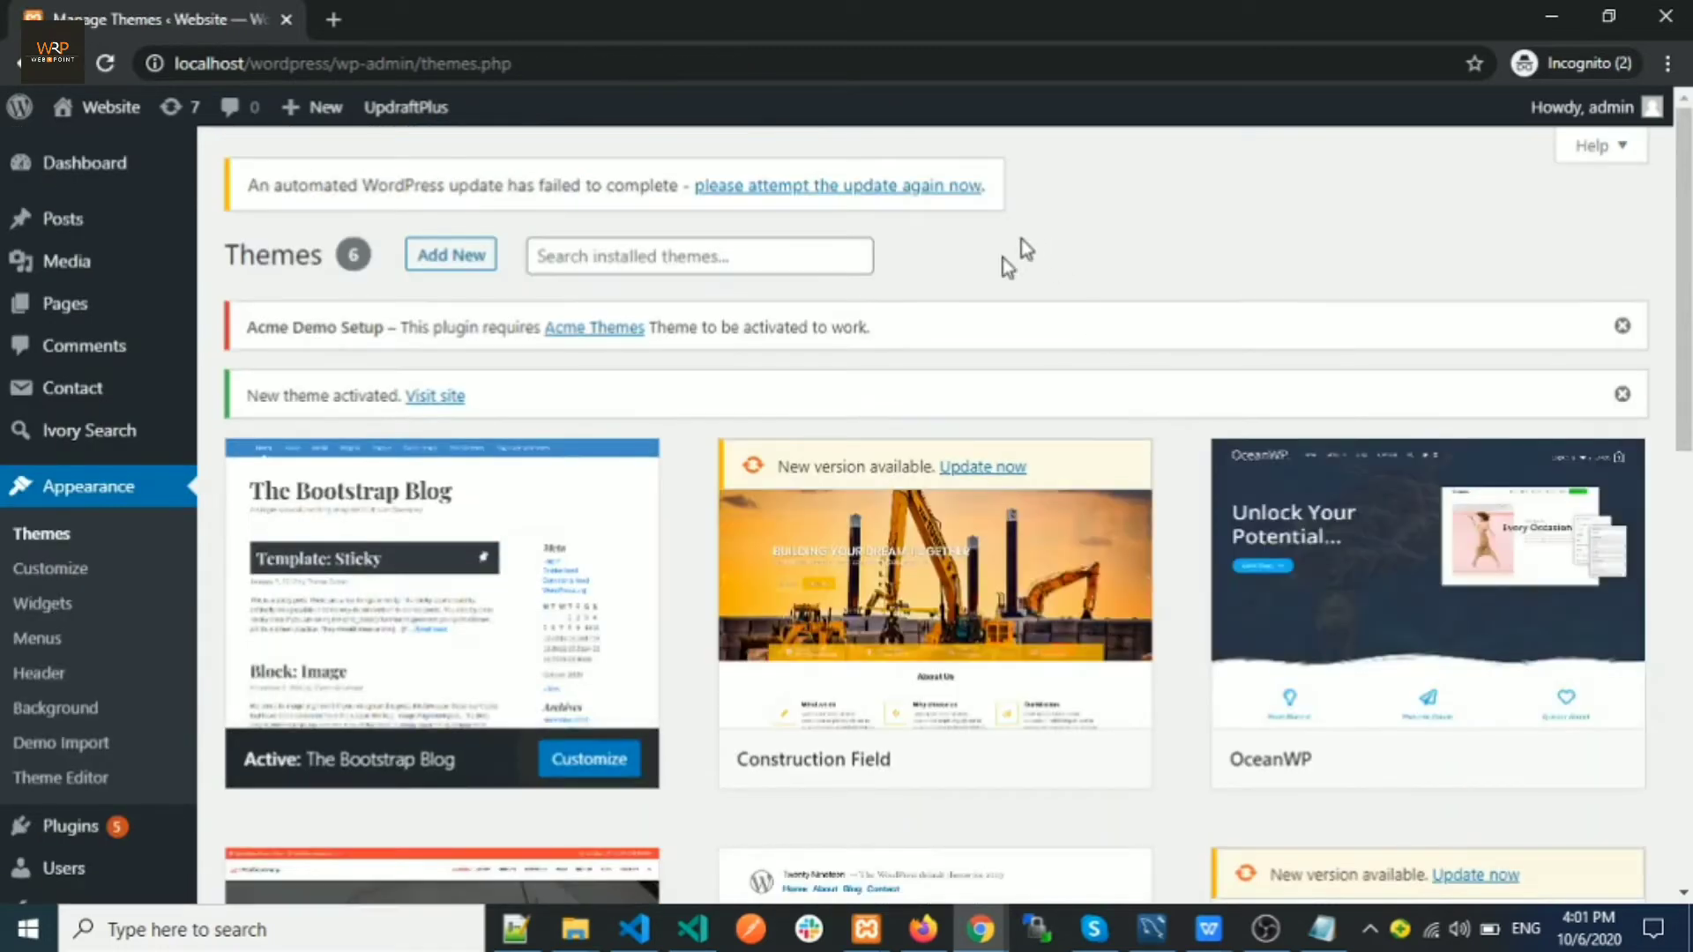
View the live site with the new theme in a new tab, then return to Themes and launch Customize
mouse_move(96, 128)
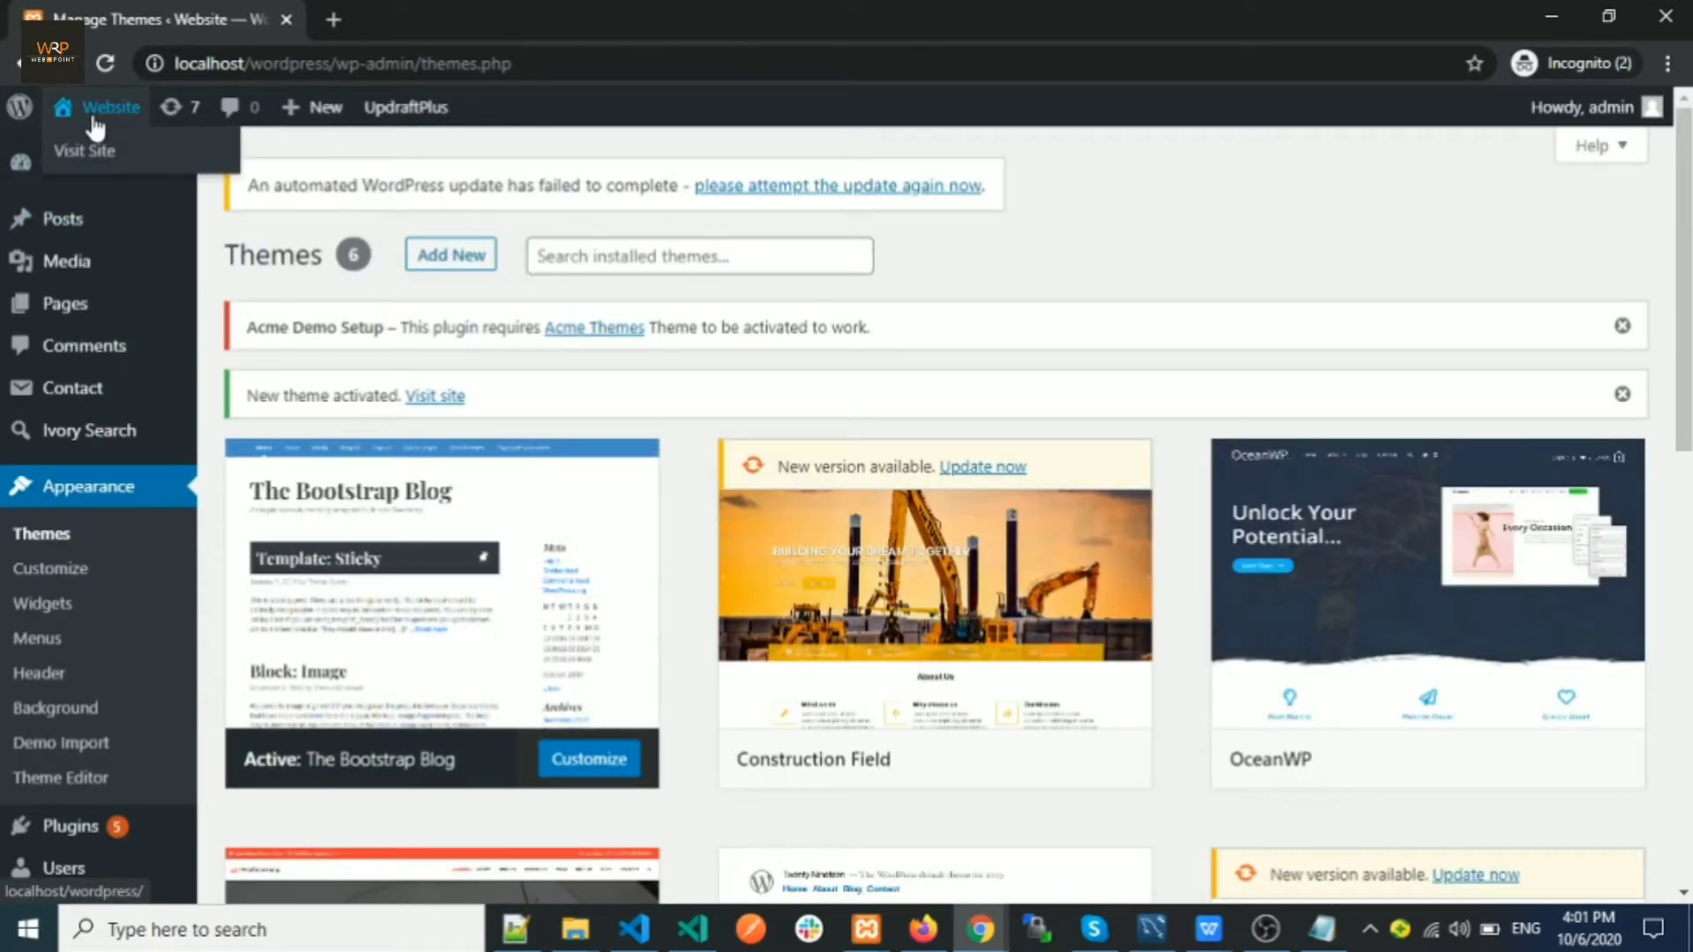
right_click(84, 146)
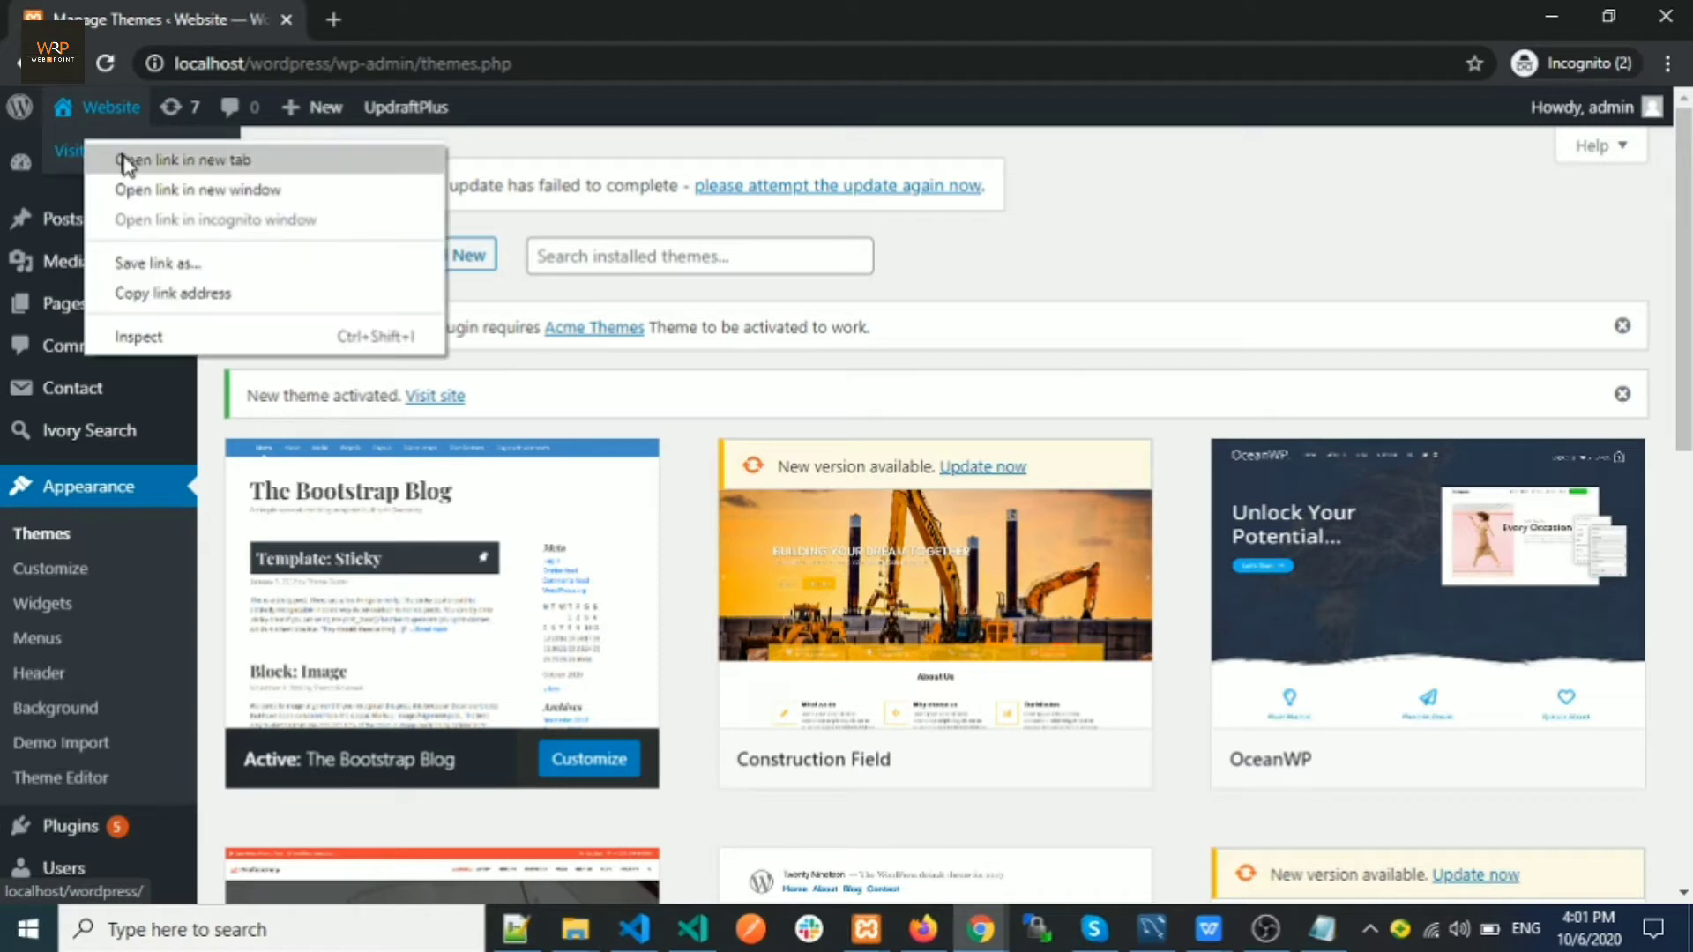
left_click(122, 159)
left_click(386, 18)
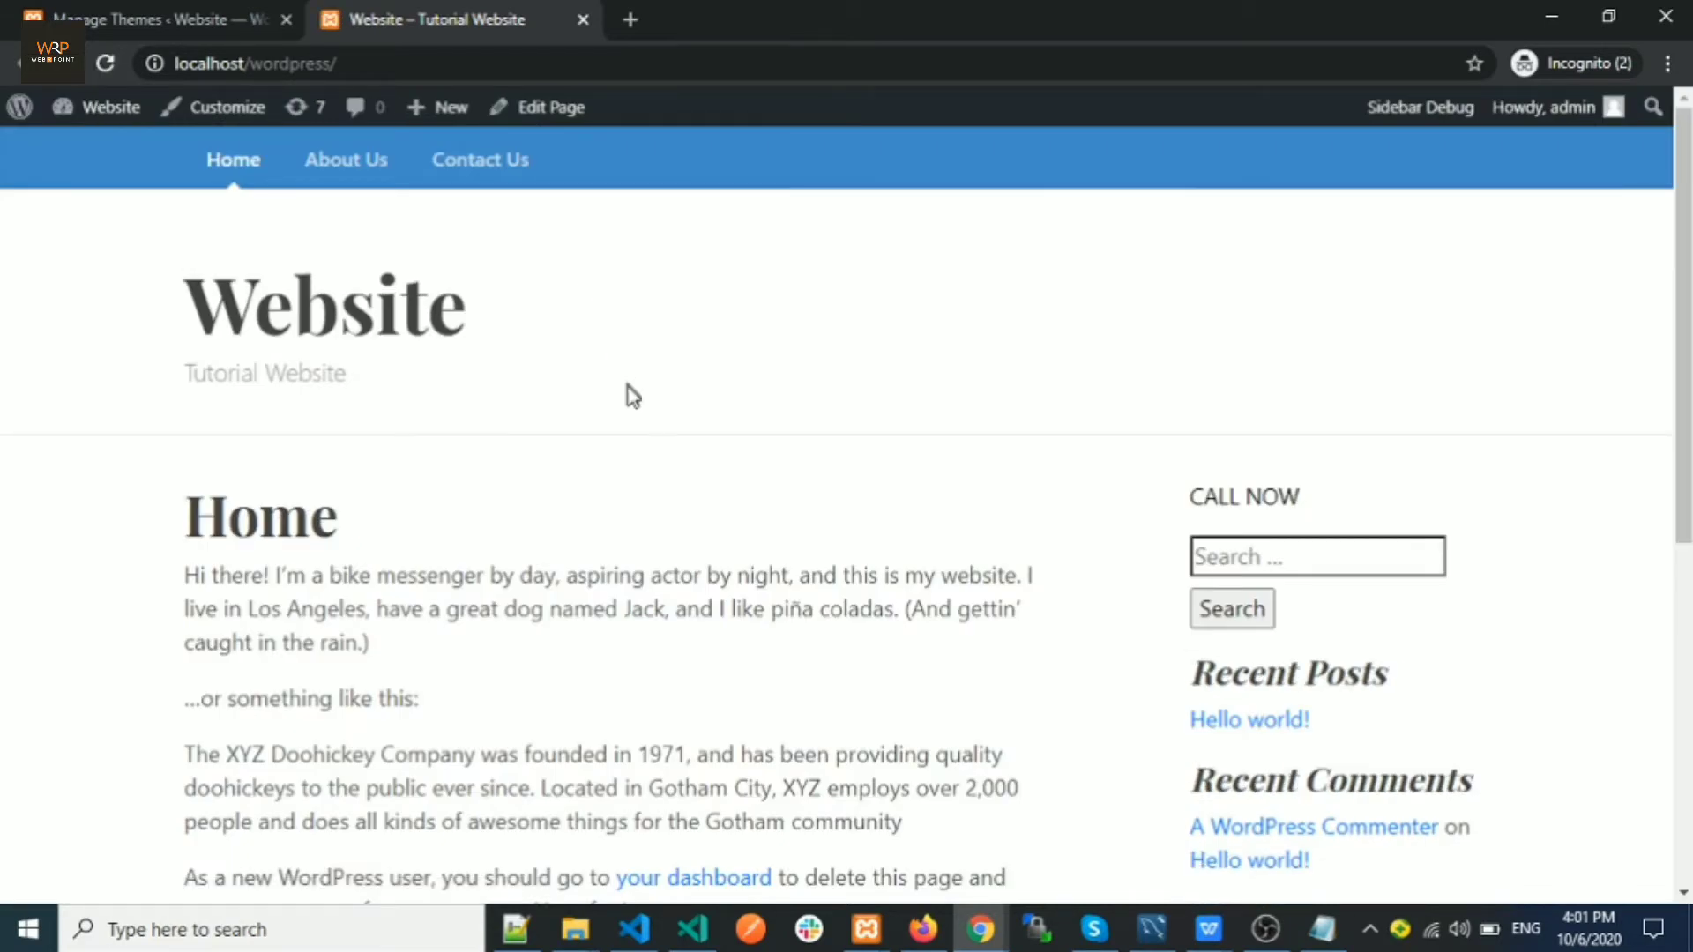
scroll(631, 395, "down", 7)
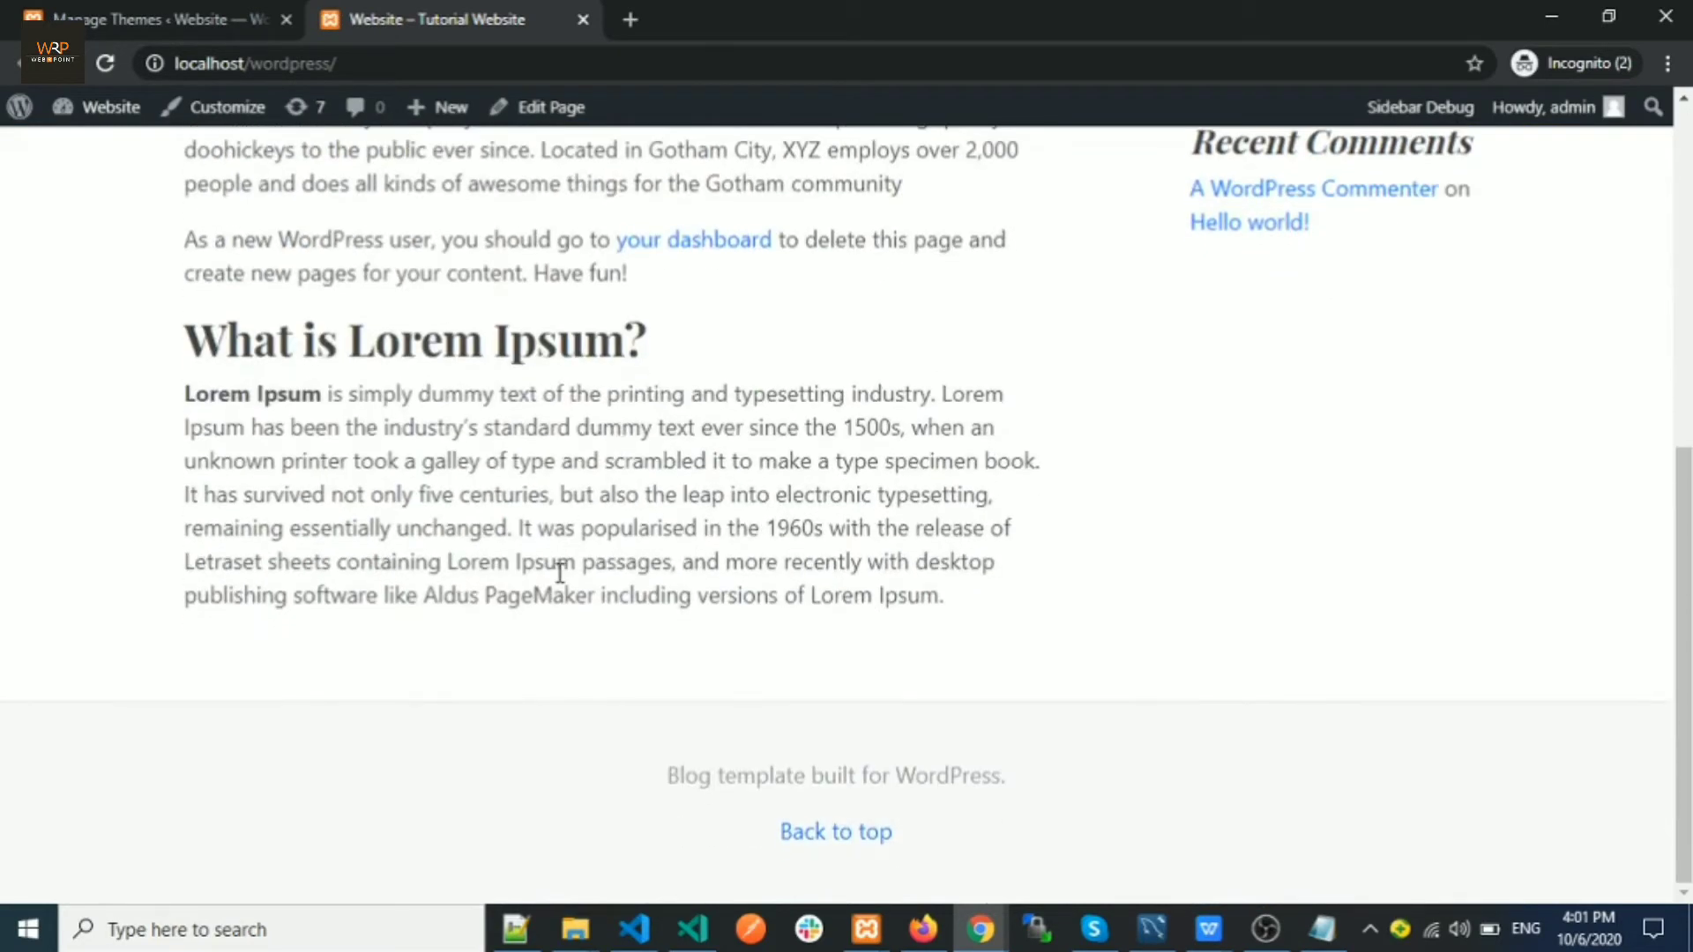
scroll(559, 574, "up", 7)
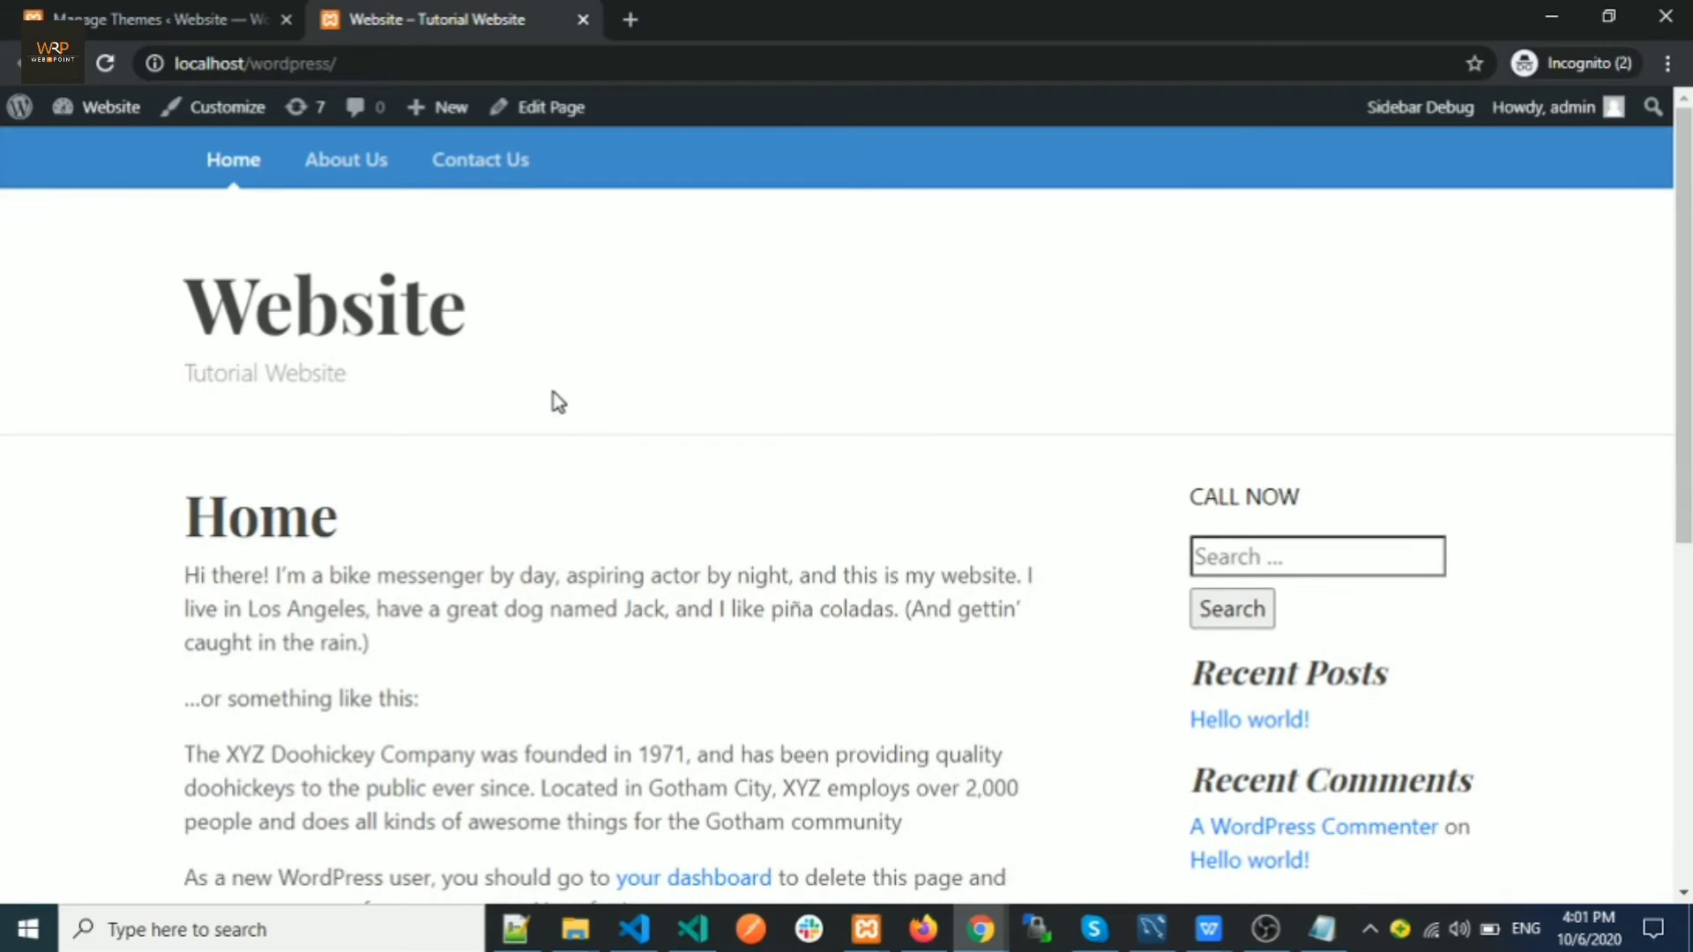
scroll(453, 415, "down", 7)
scroll(450, 402, "up", 7)
left_click(138, 32)
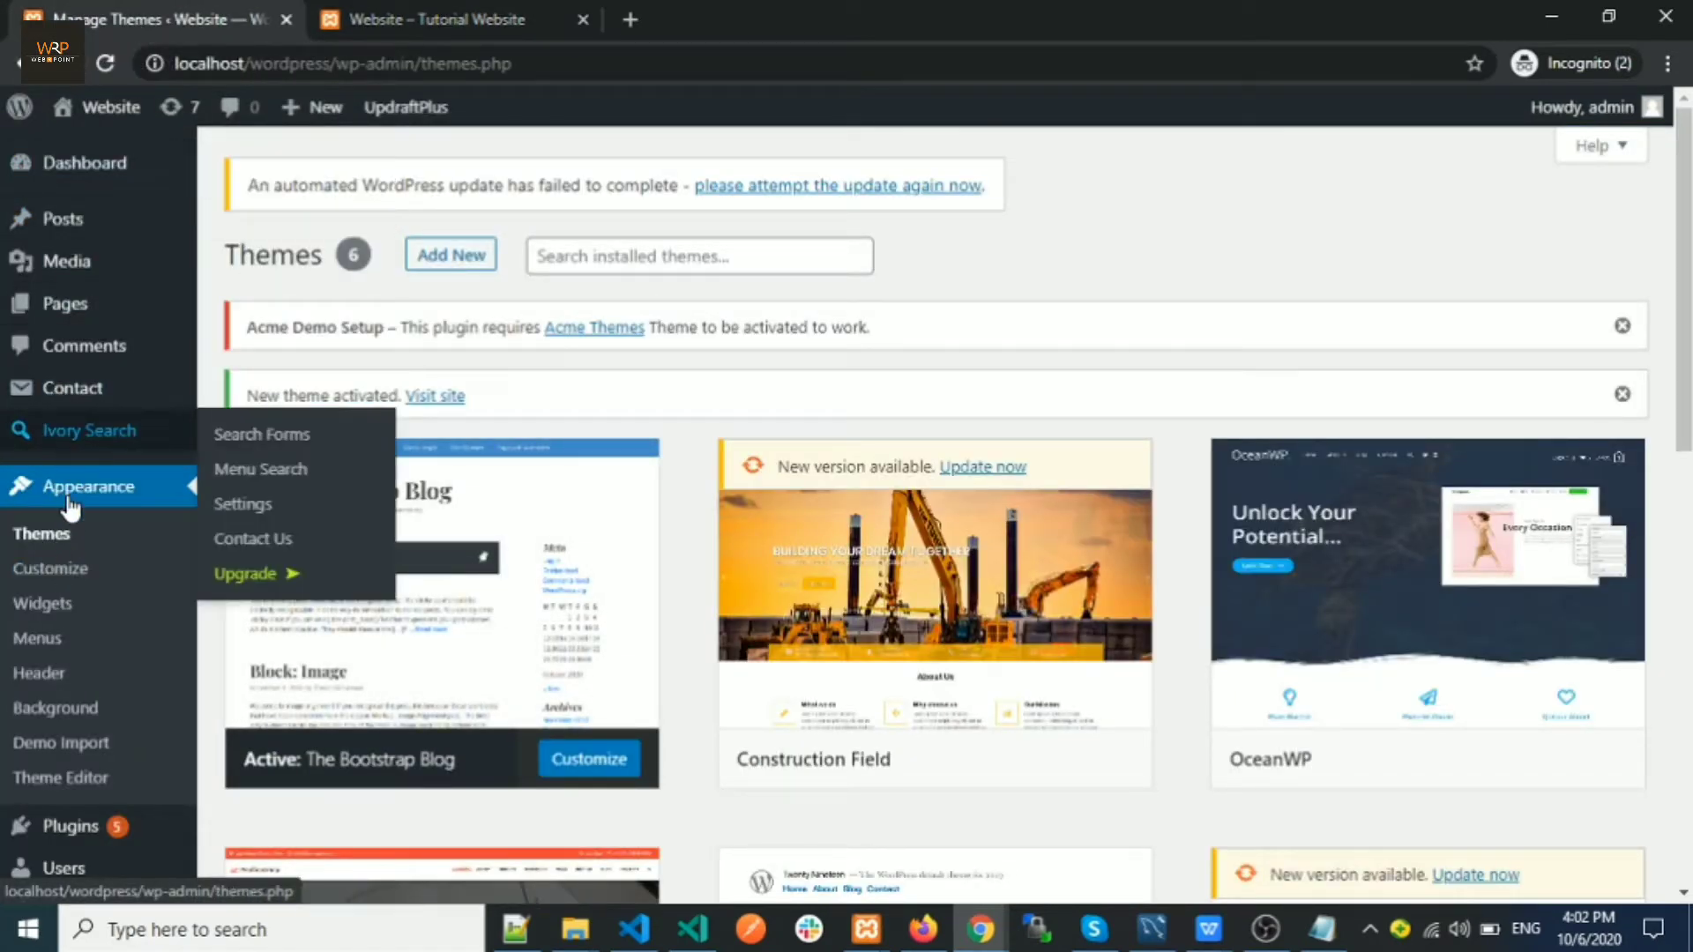
left_click(68, 573)
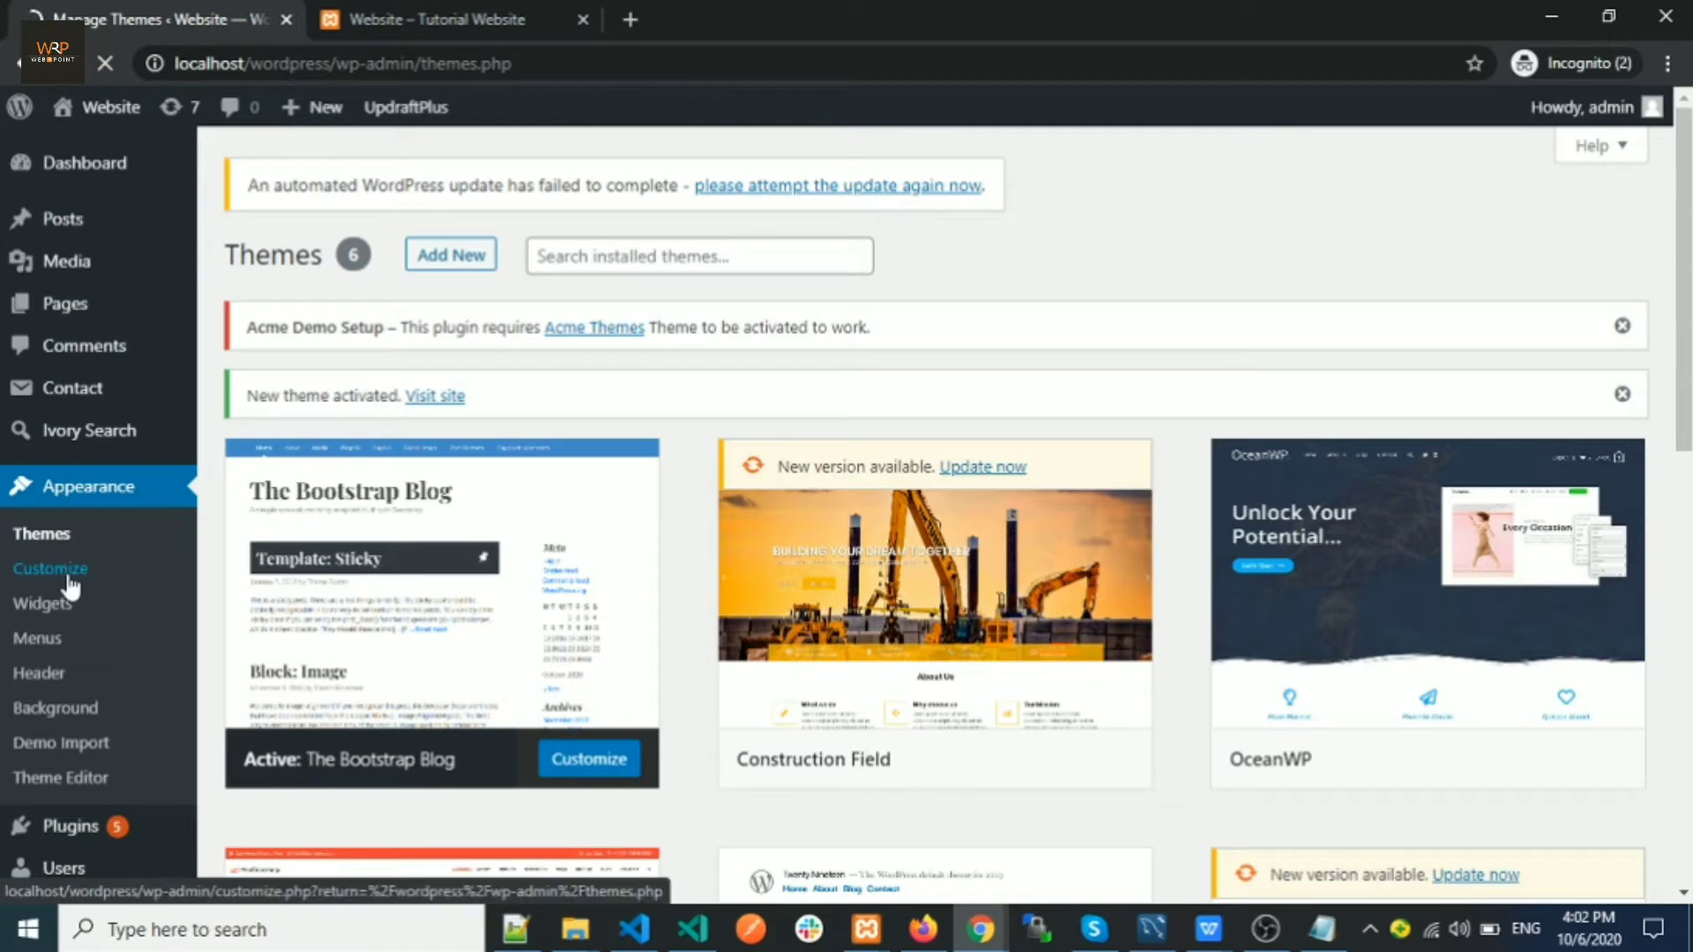
In the Customizer, glance at Site Identity, then open Homepage Settings
left_click(423, 23)
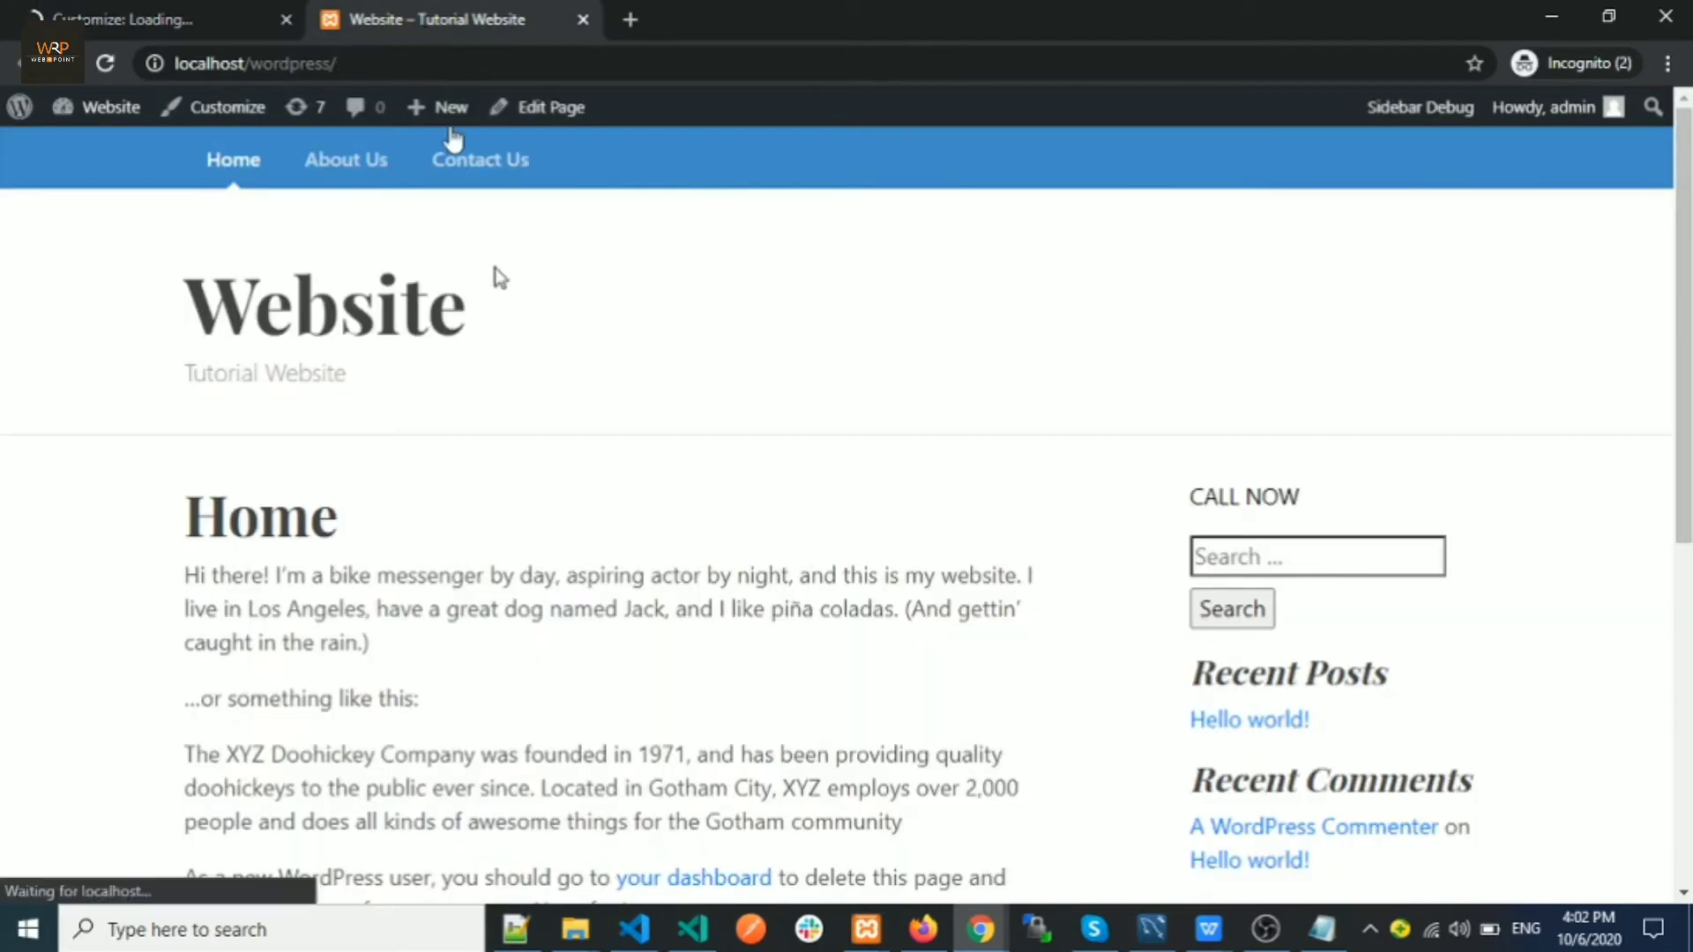
left_click(150, 14)
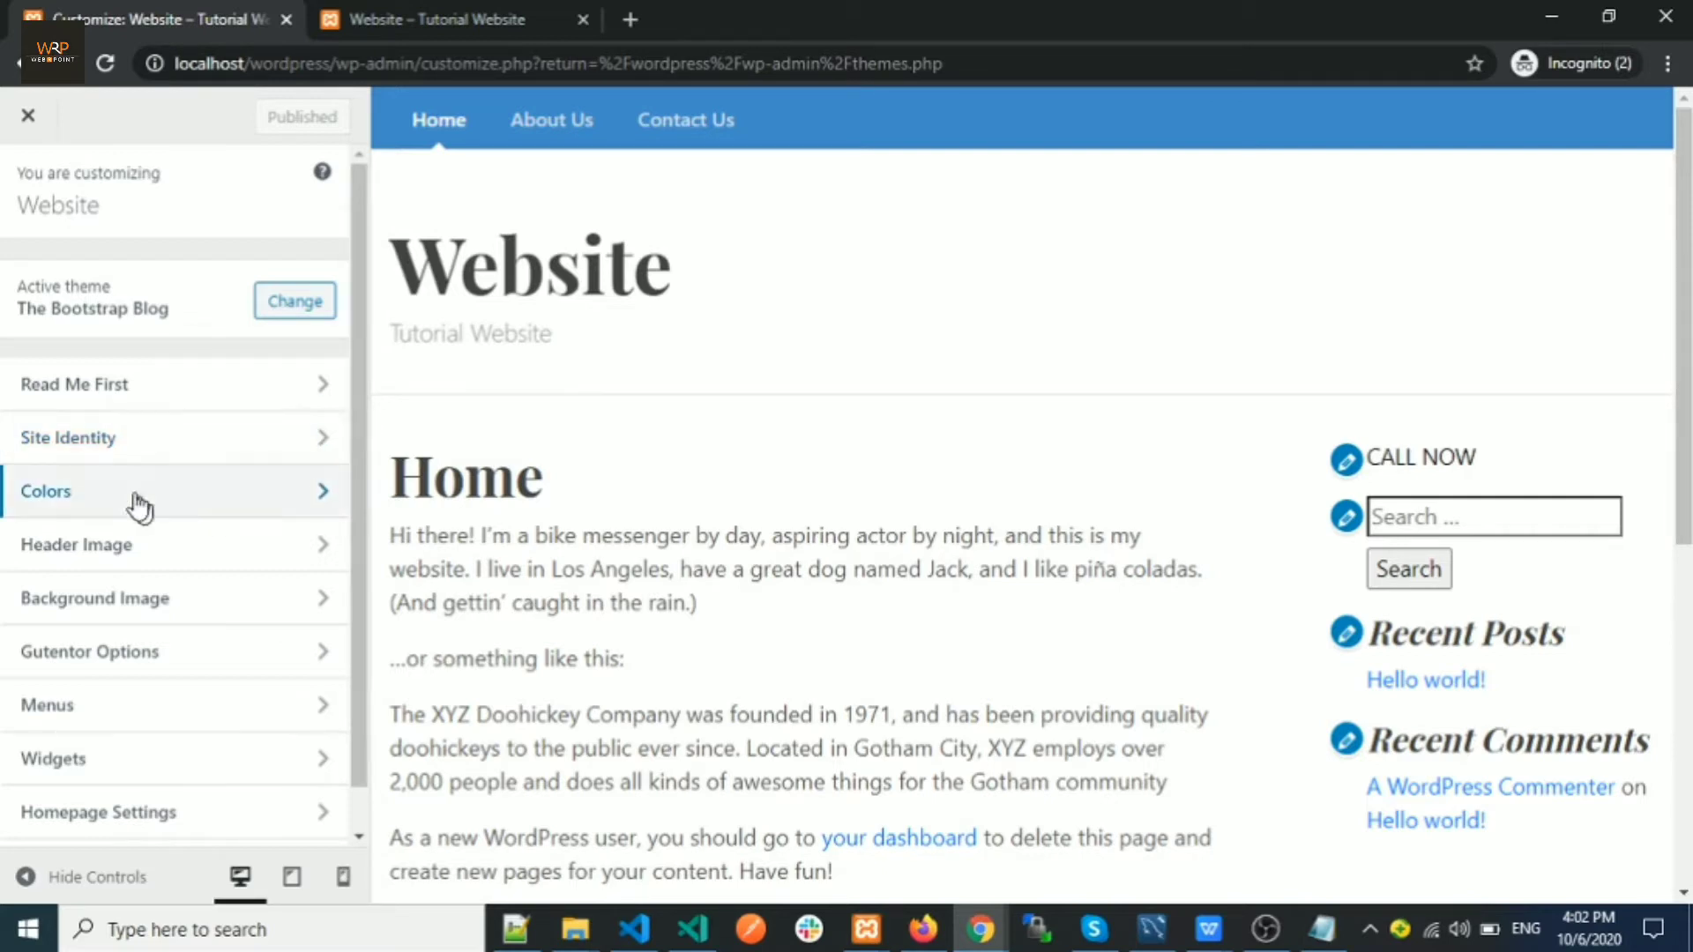
left_click(97, 439)
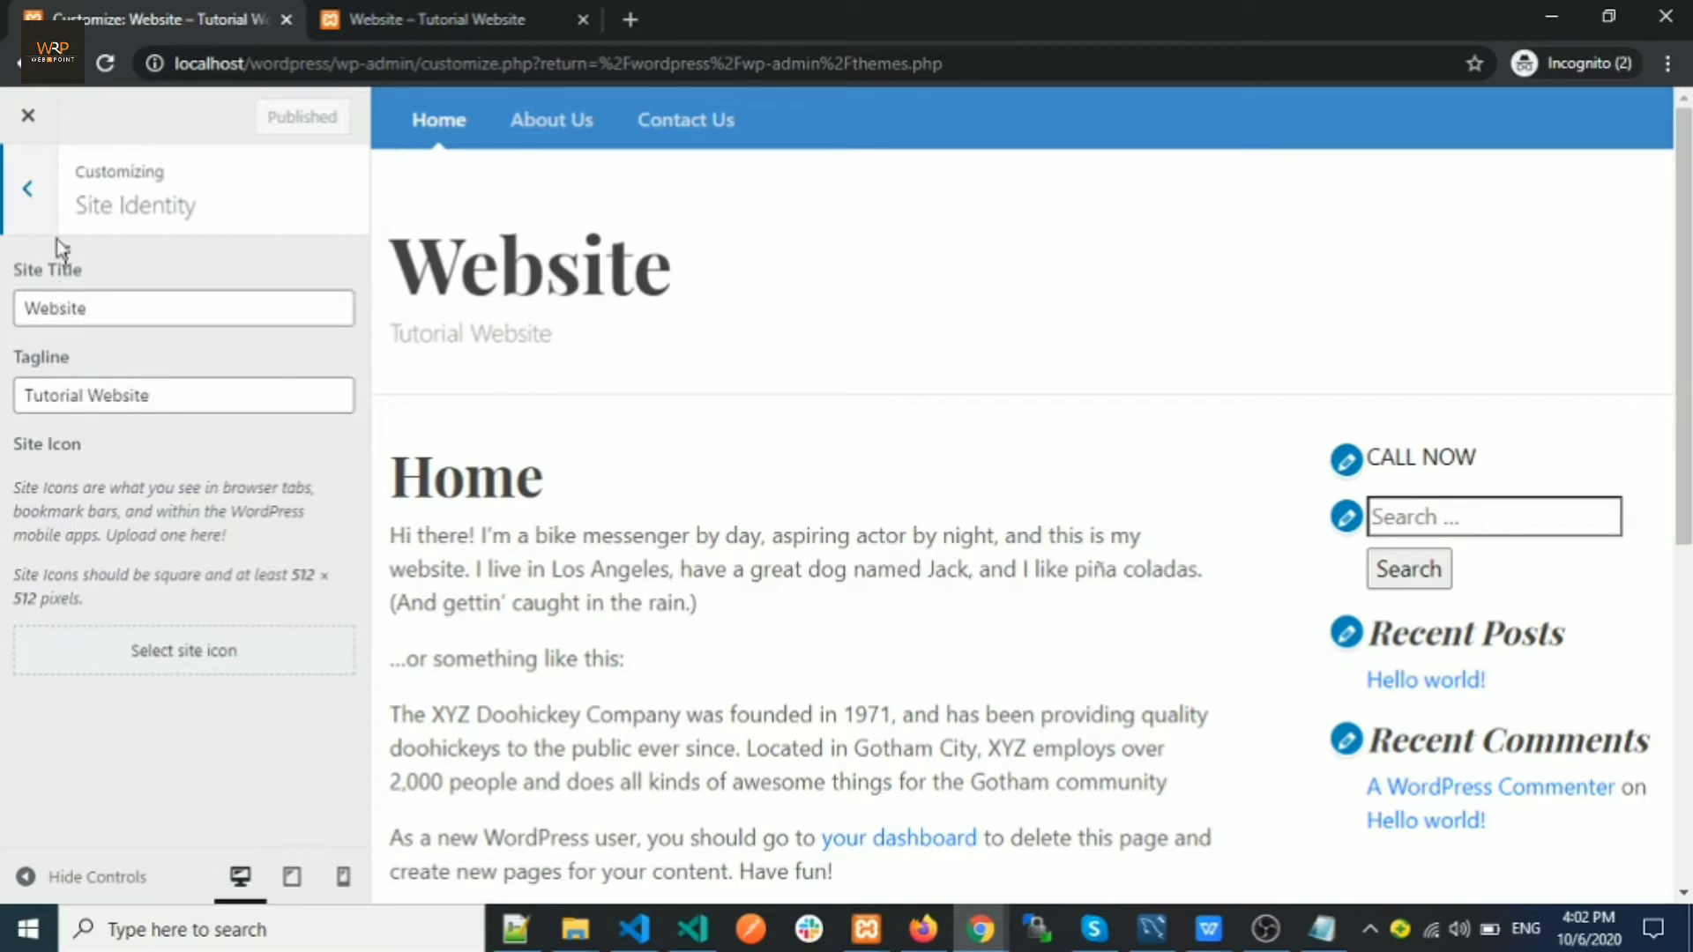
left_click(27, 188)
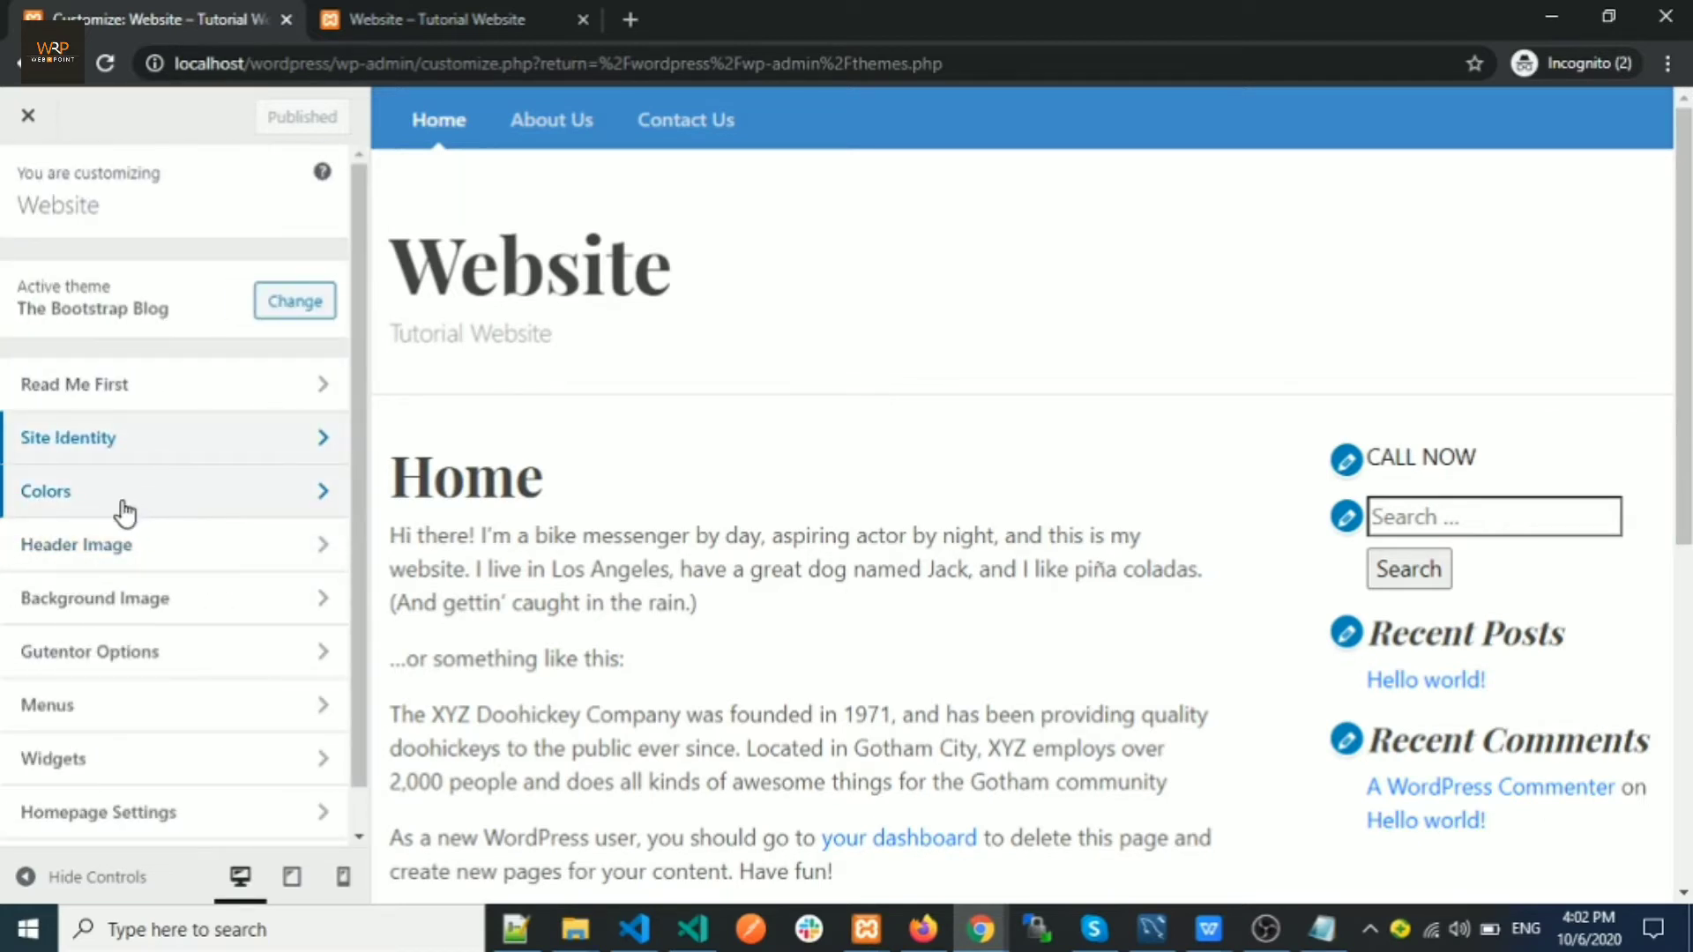
scroll(132, 547, "down", 1)
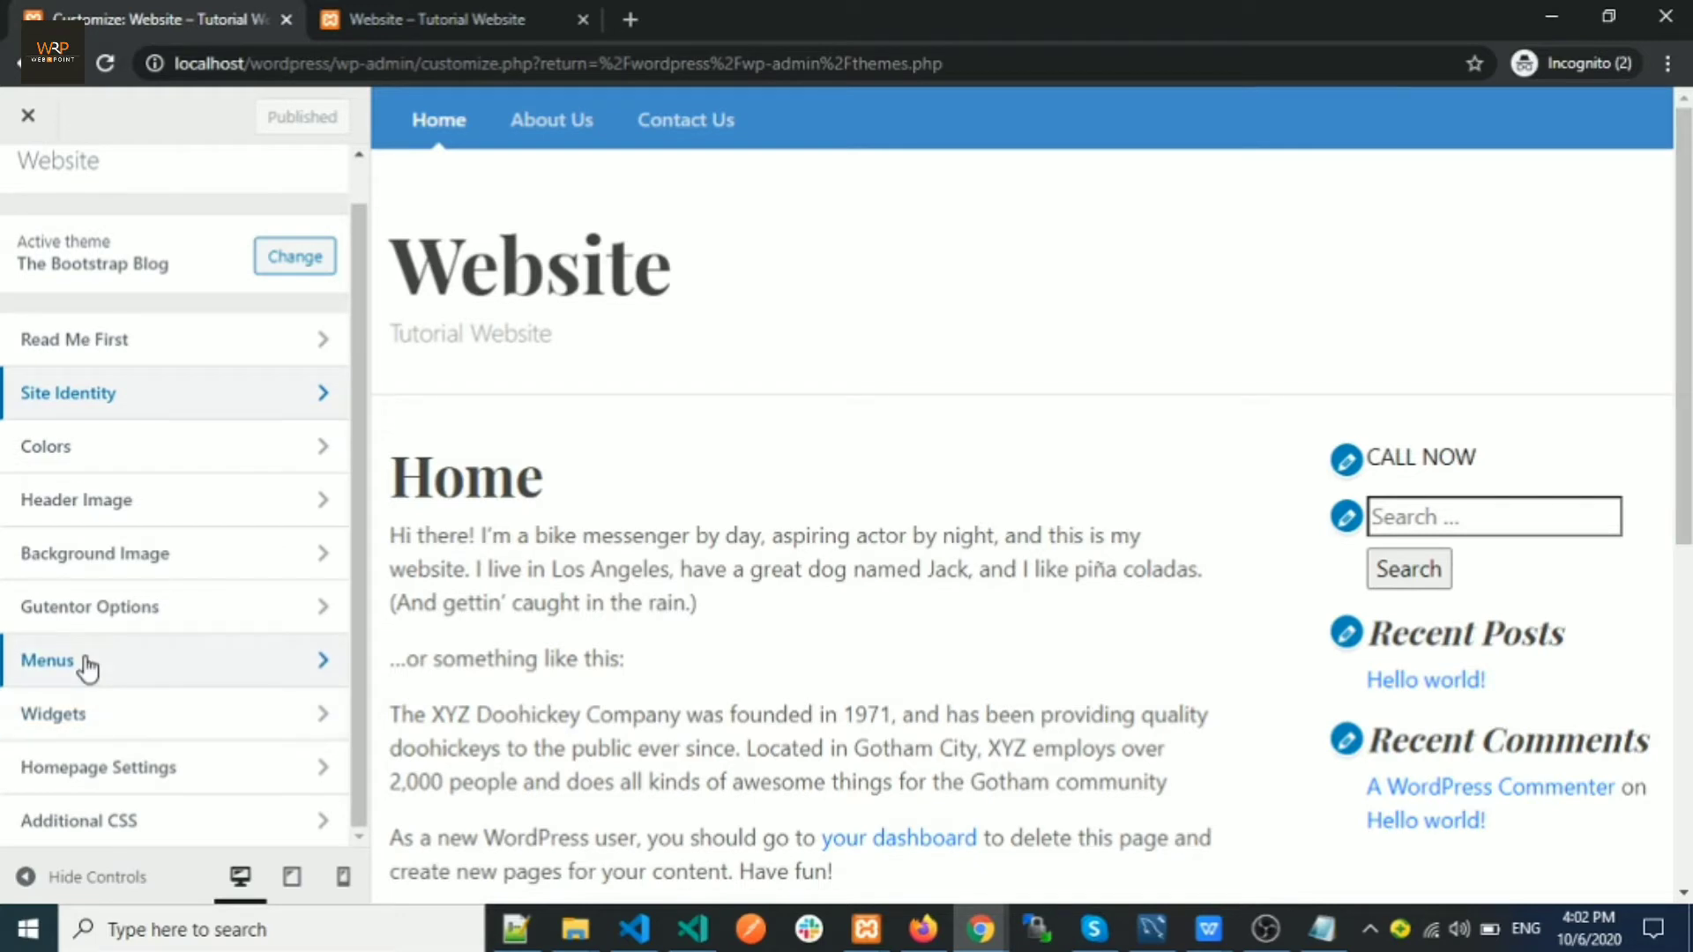
left_click(101, 780)
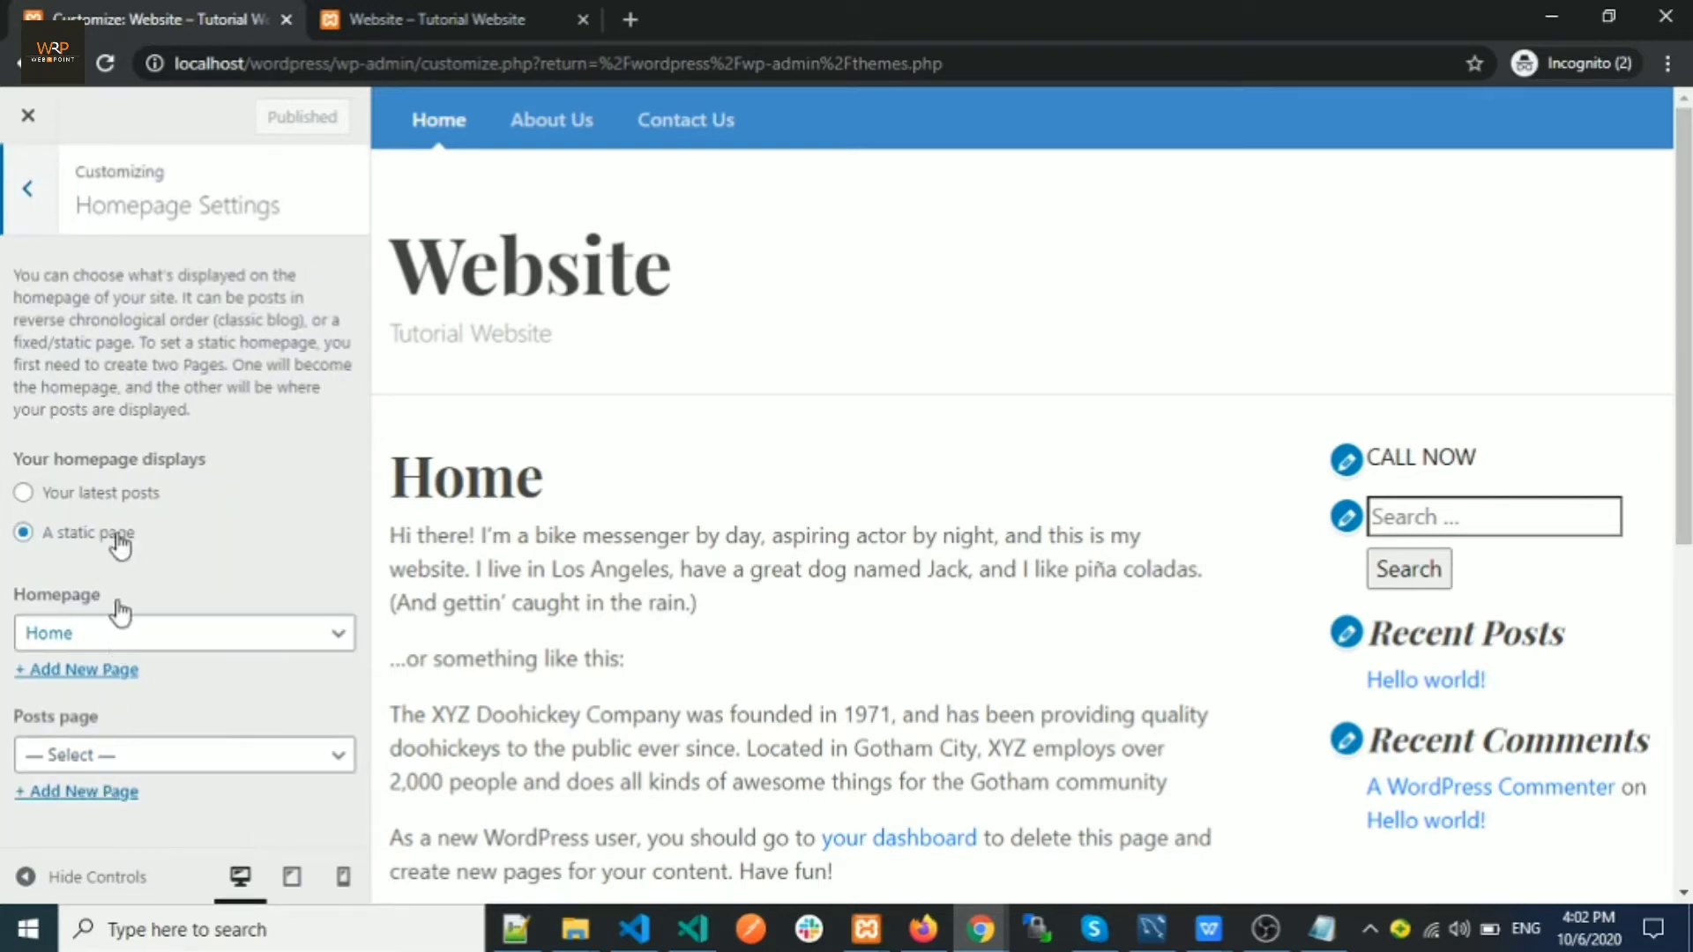
Set the homepage to display 'Your latest posts' and publish the change
left_click(350, 25)
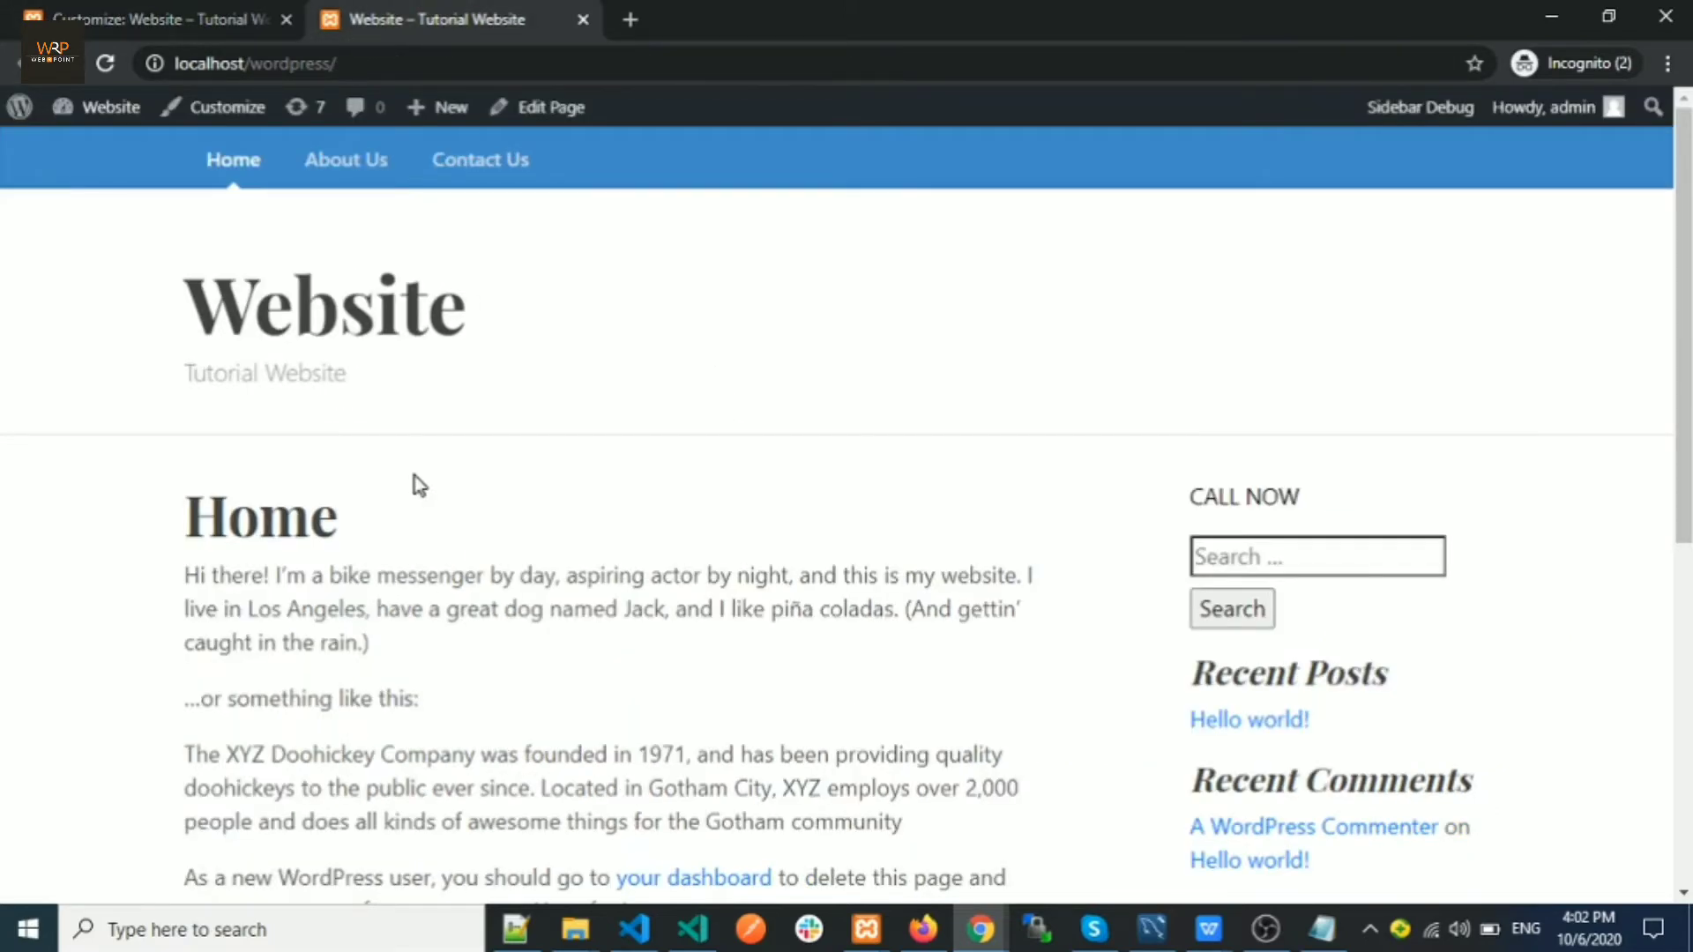
scroll(415, 476, "down", 5)
scroll(353, 353, "up", 5)
left_click(168, 18)
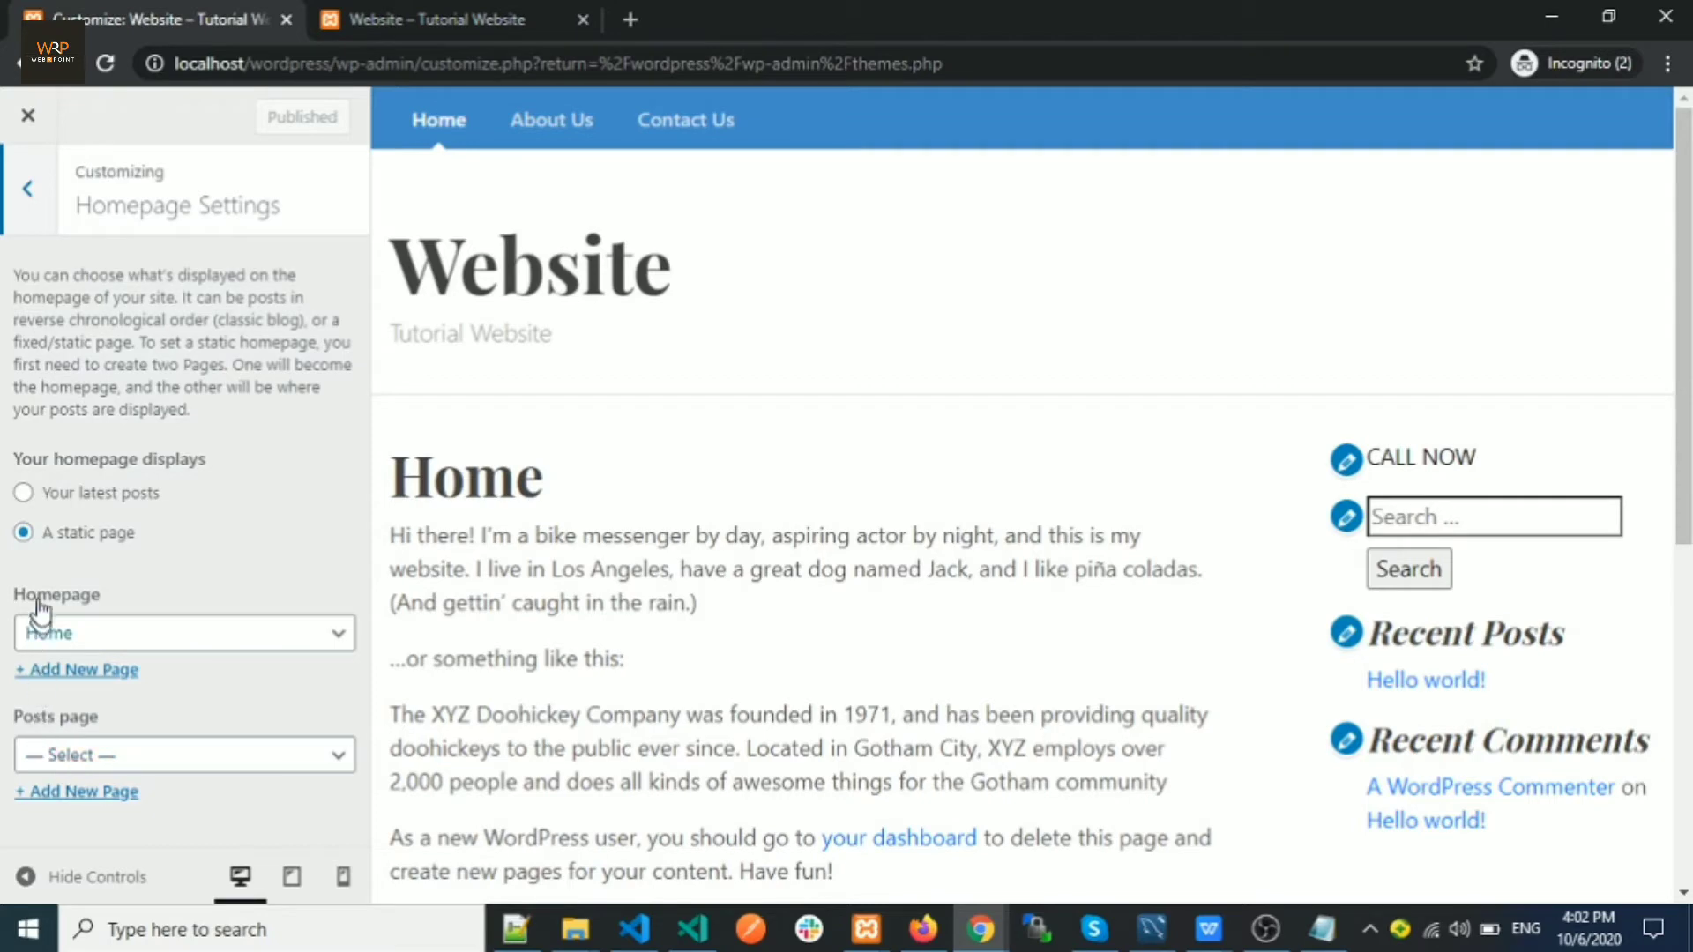
left_click(22, 493)
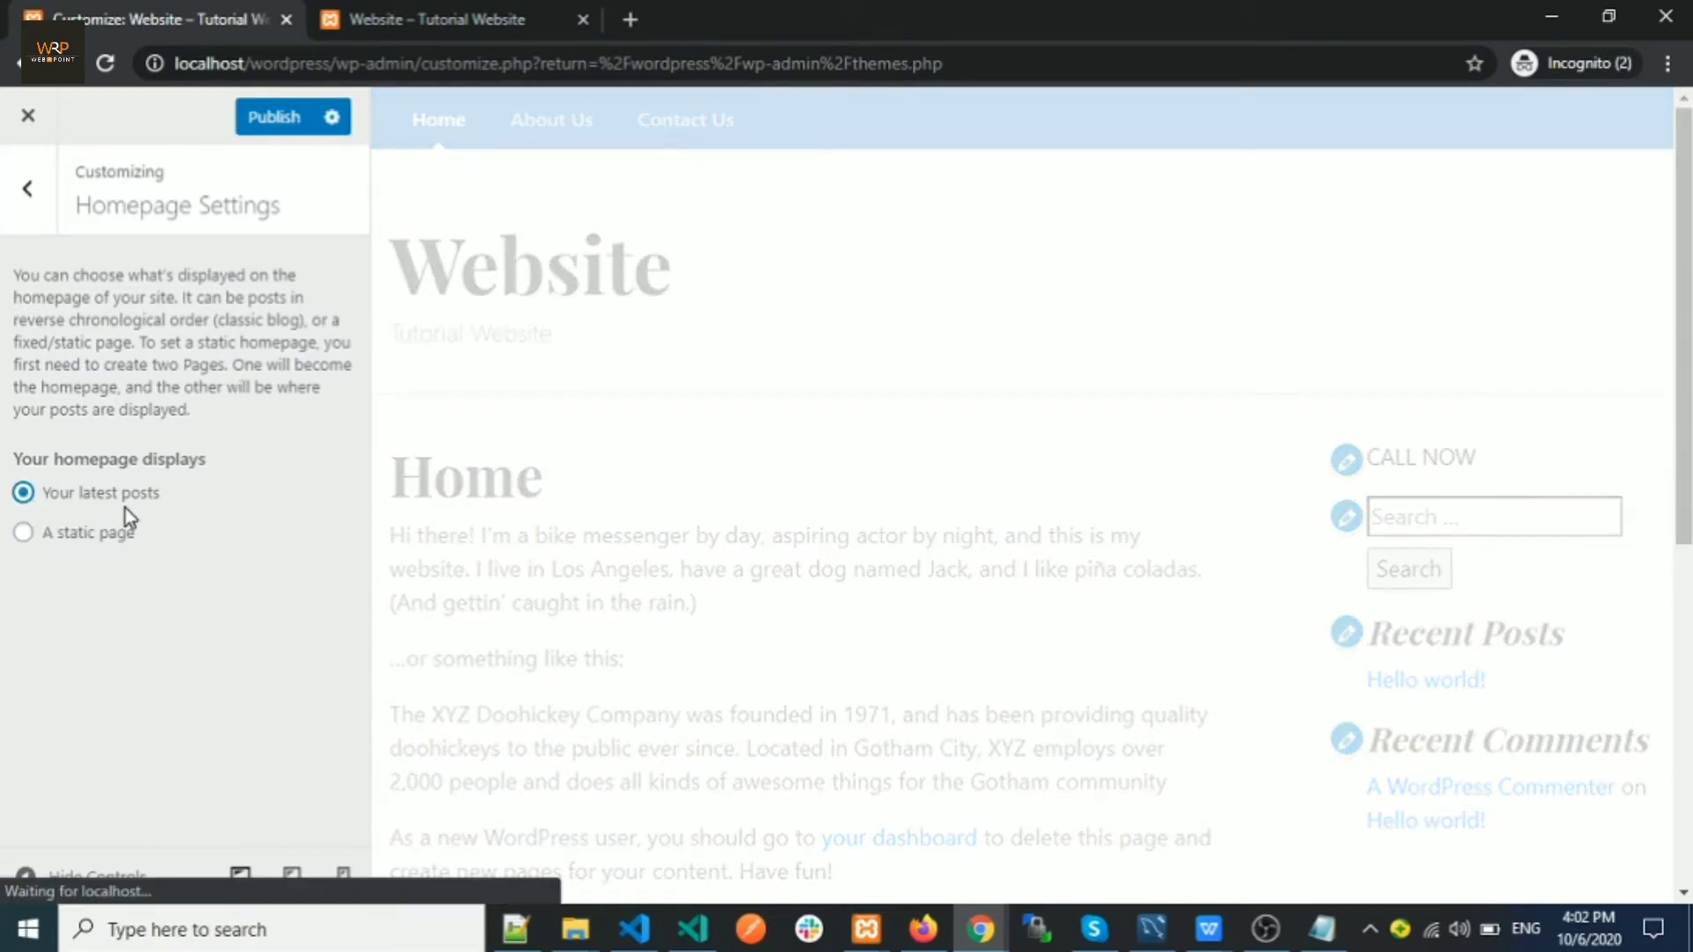
left_click(272, 124)
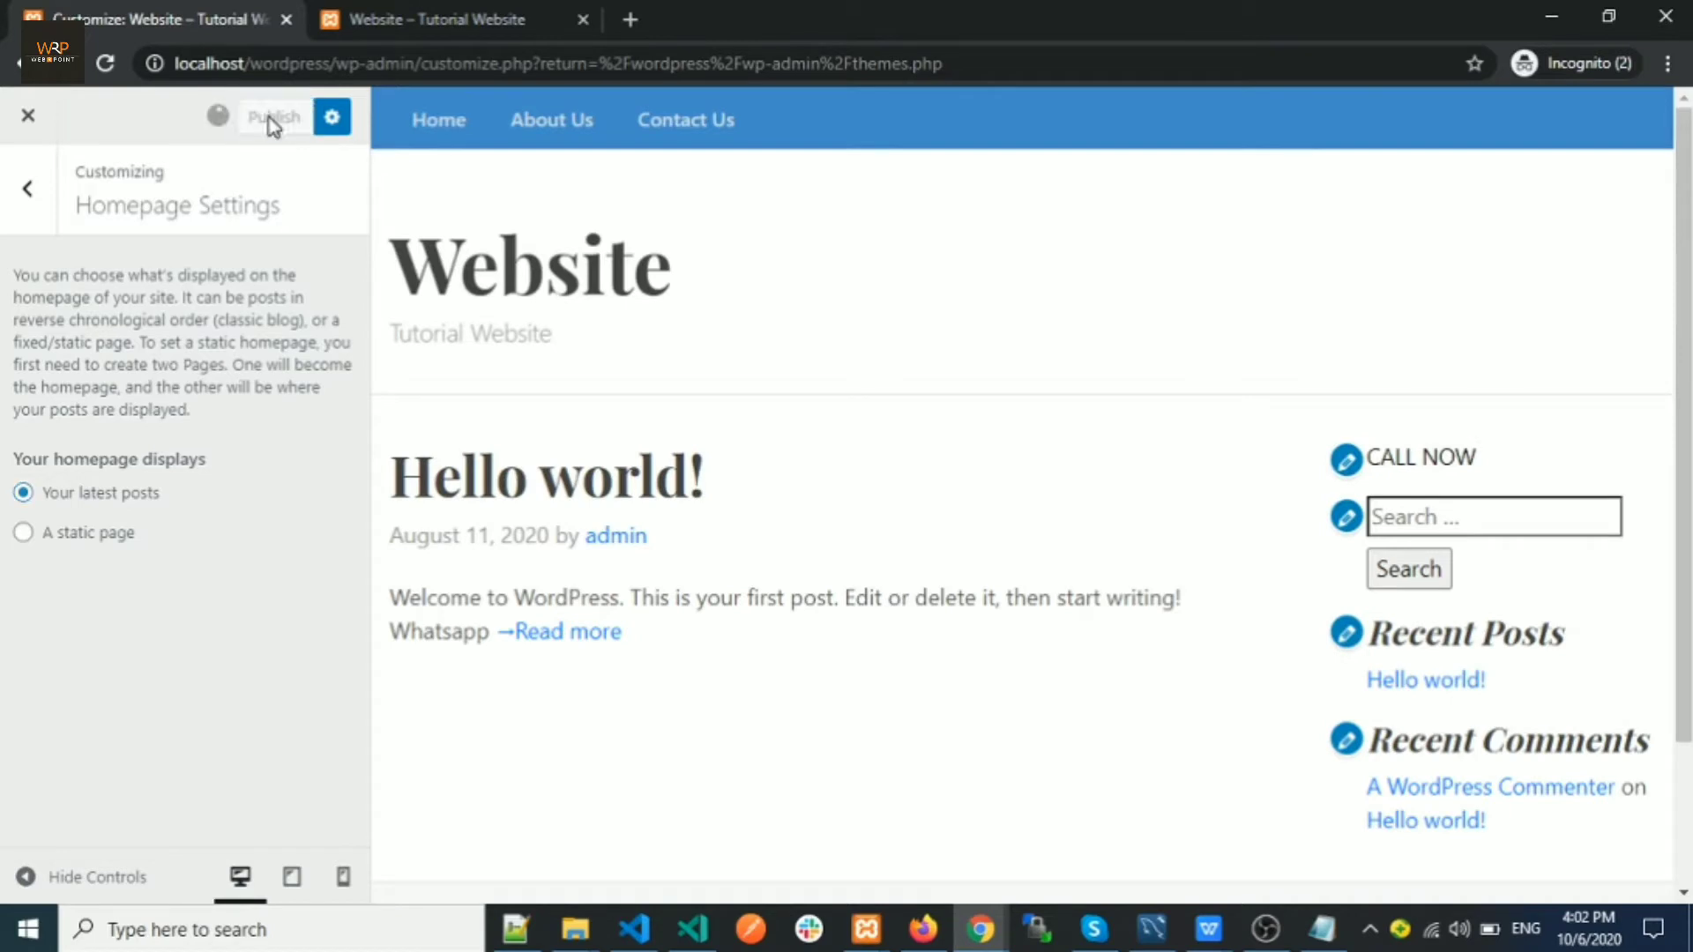
left_click(385, 27)
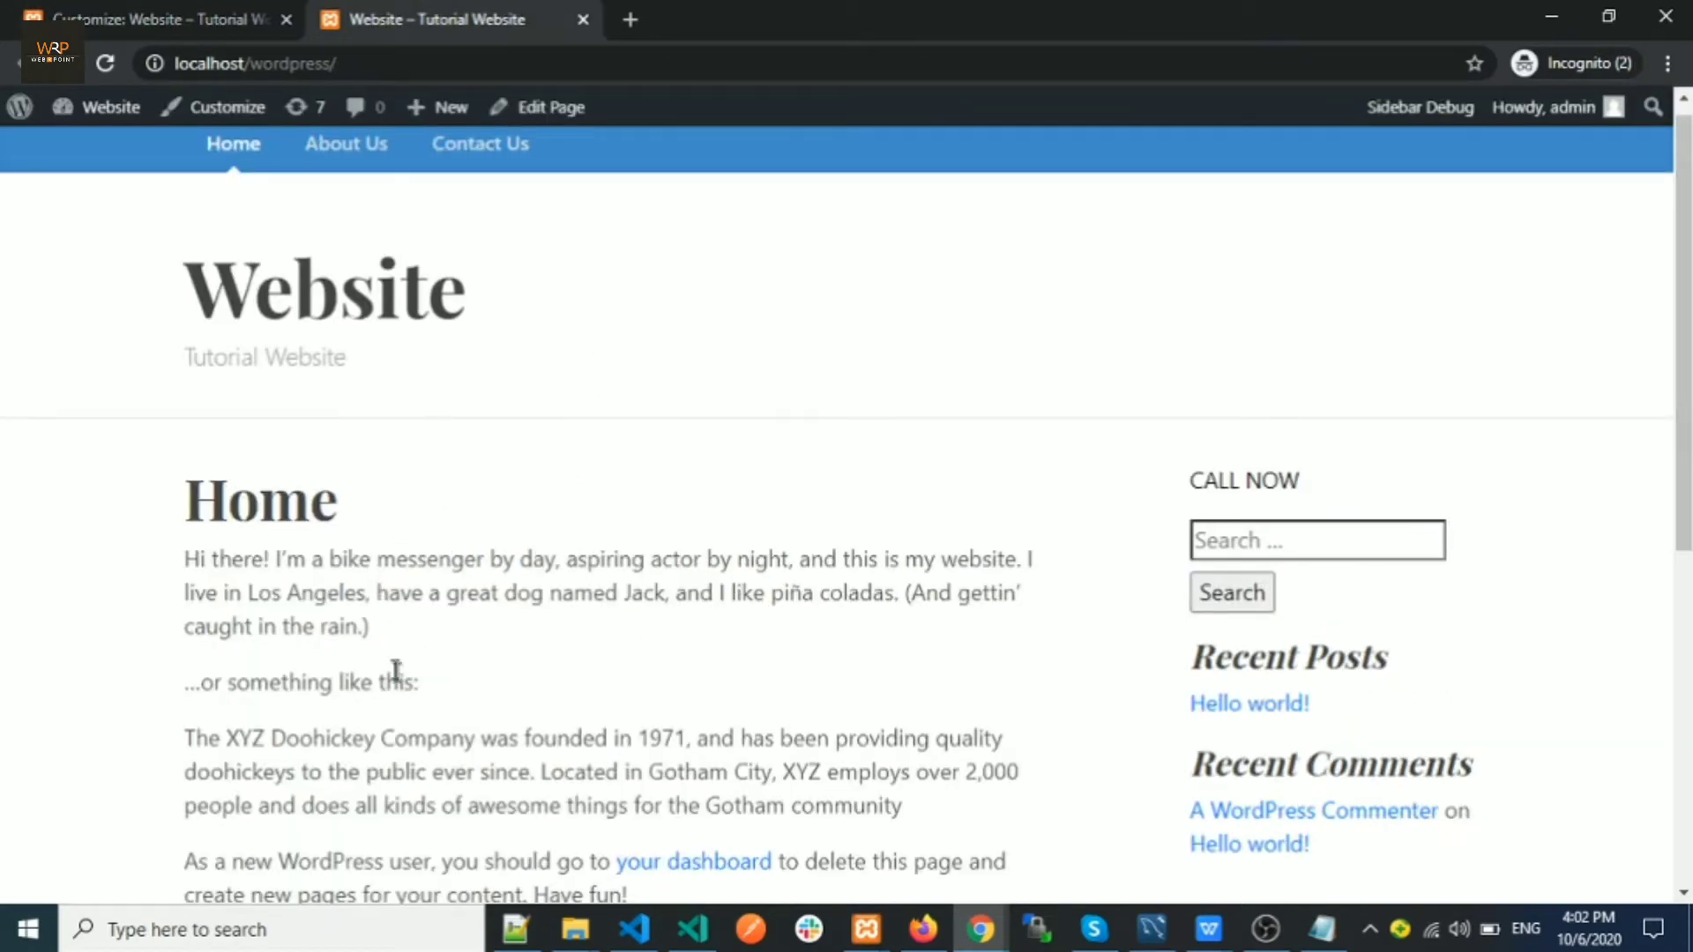
Reload the live site so its front page lists the Hello world! post
left_click(106, 64)
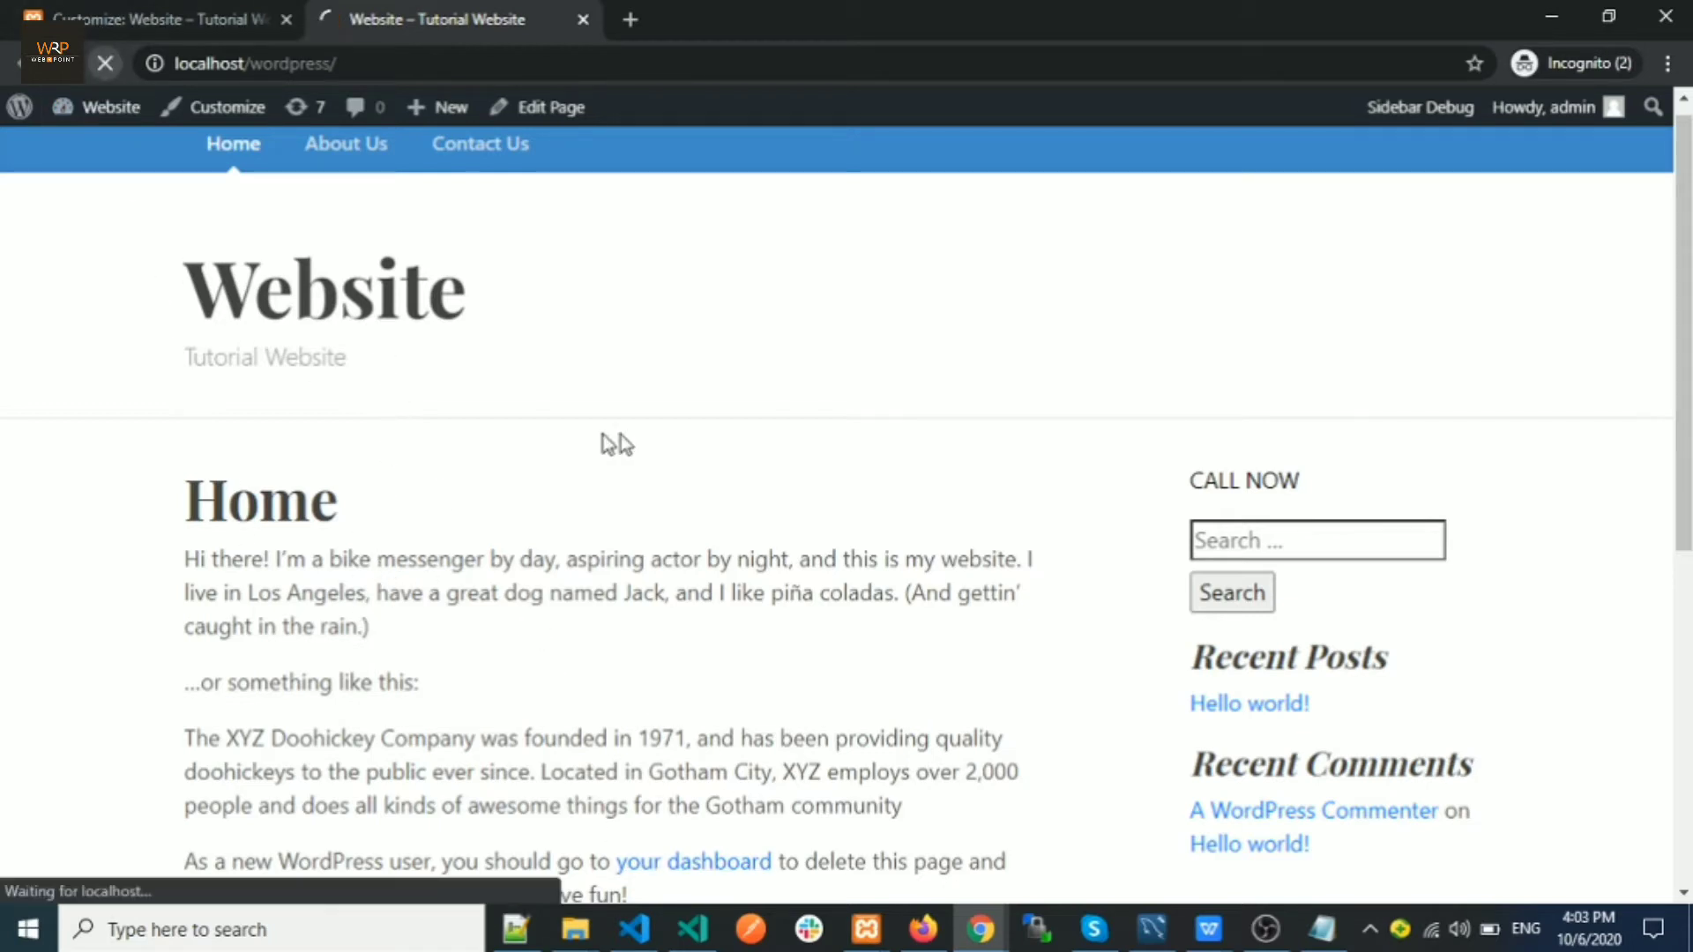
scroll(532, 388, "down", 3)
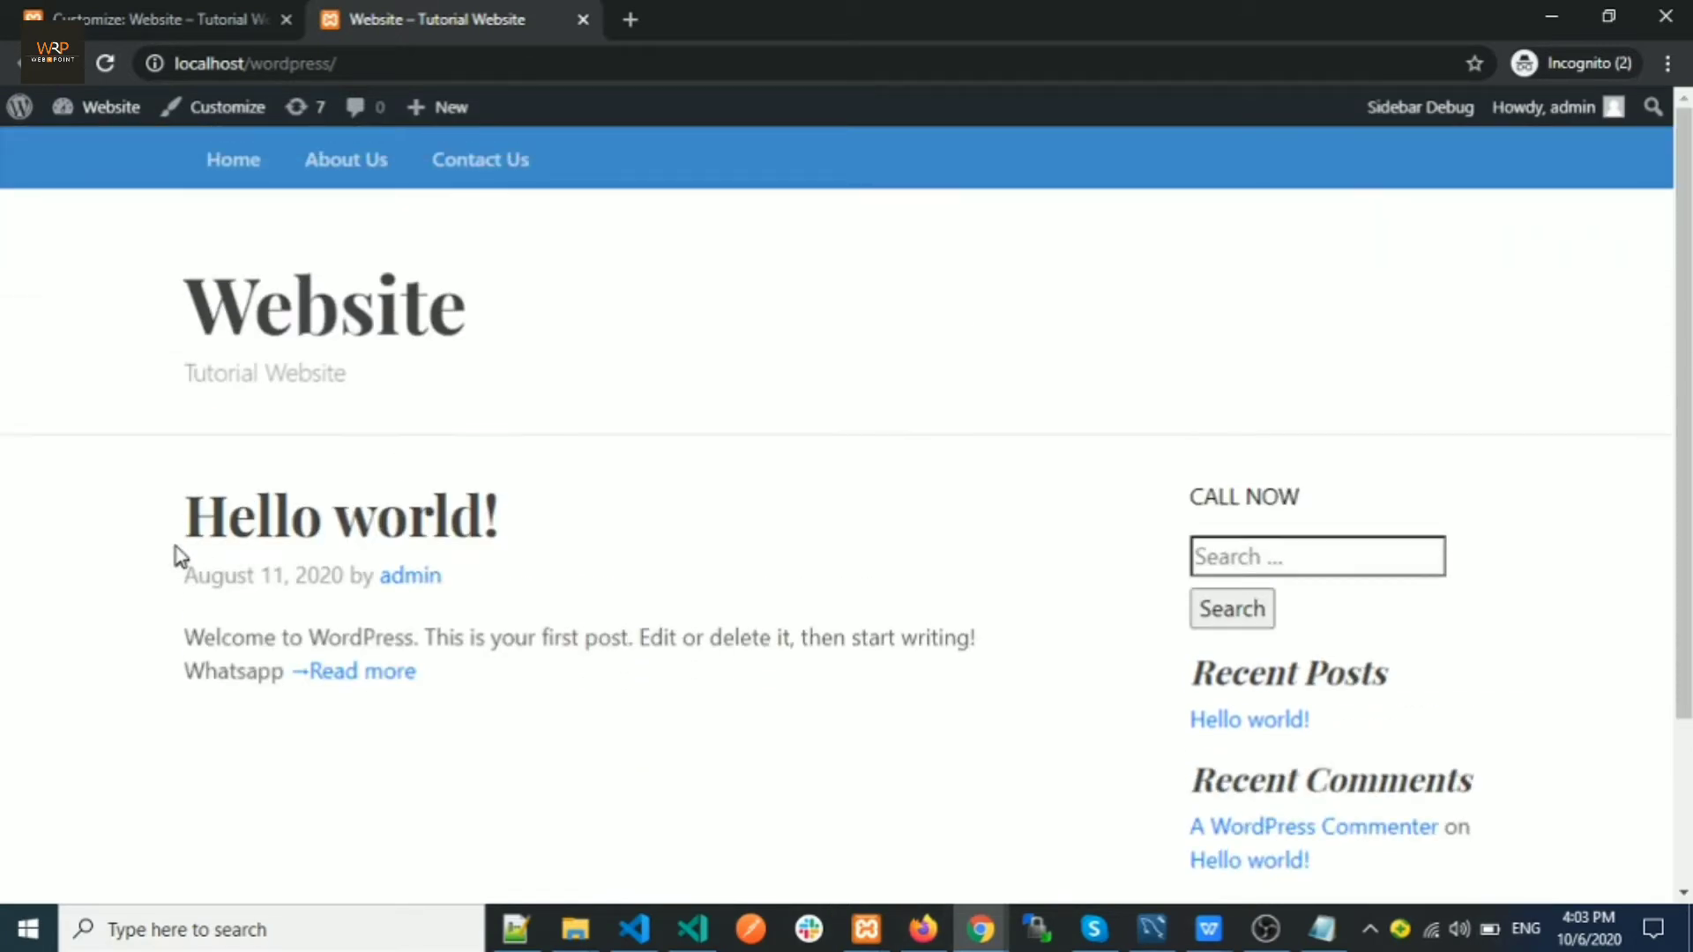
mouse_move(187, 513)
left_mouse_down()
mouse_move(542, 499)
mouse_move(186, 521)
left_mouse_up()
left_click(533, 533)
left_click(403, 529)
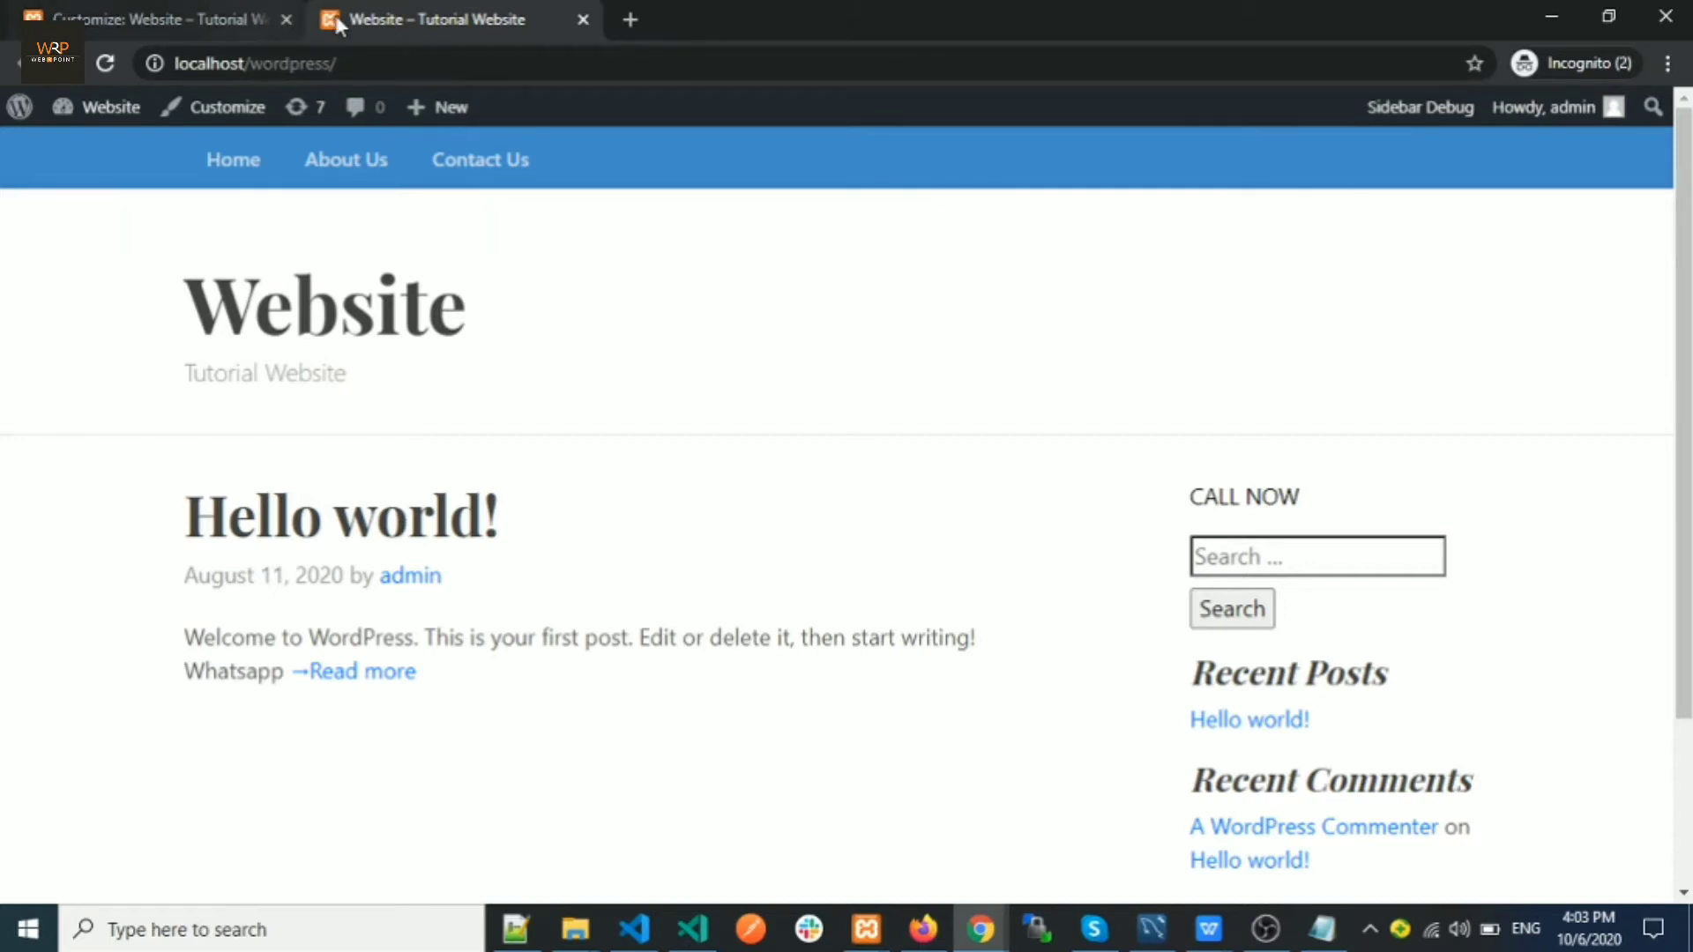
Load the admin Dashboard at /wp-admin/ in the customizer tab
left_click(212, 22)
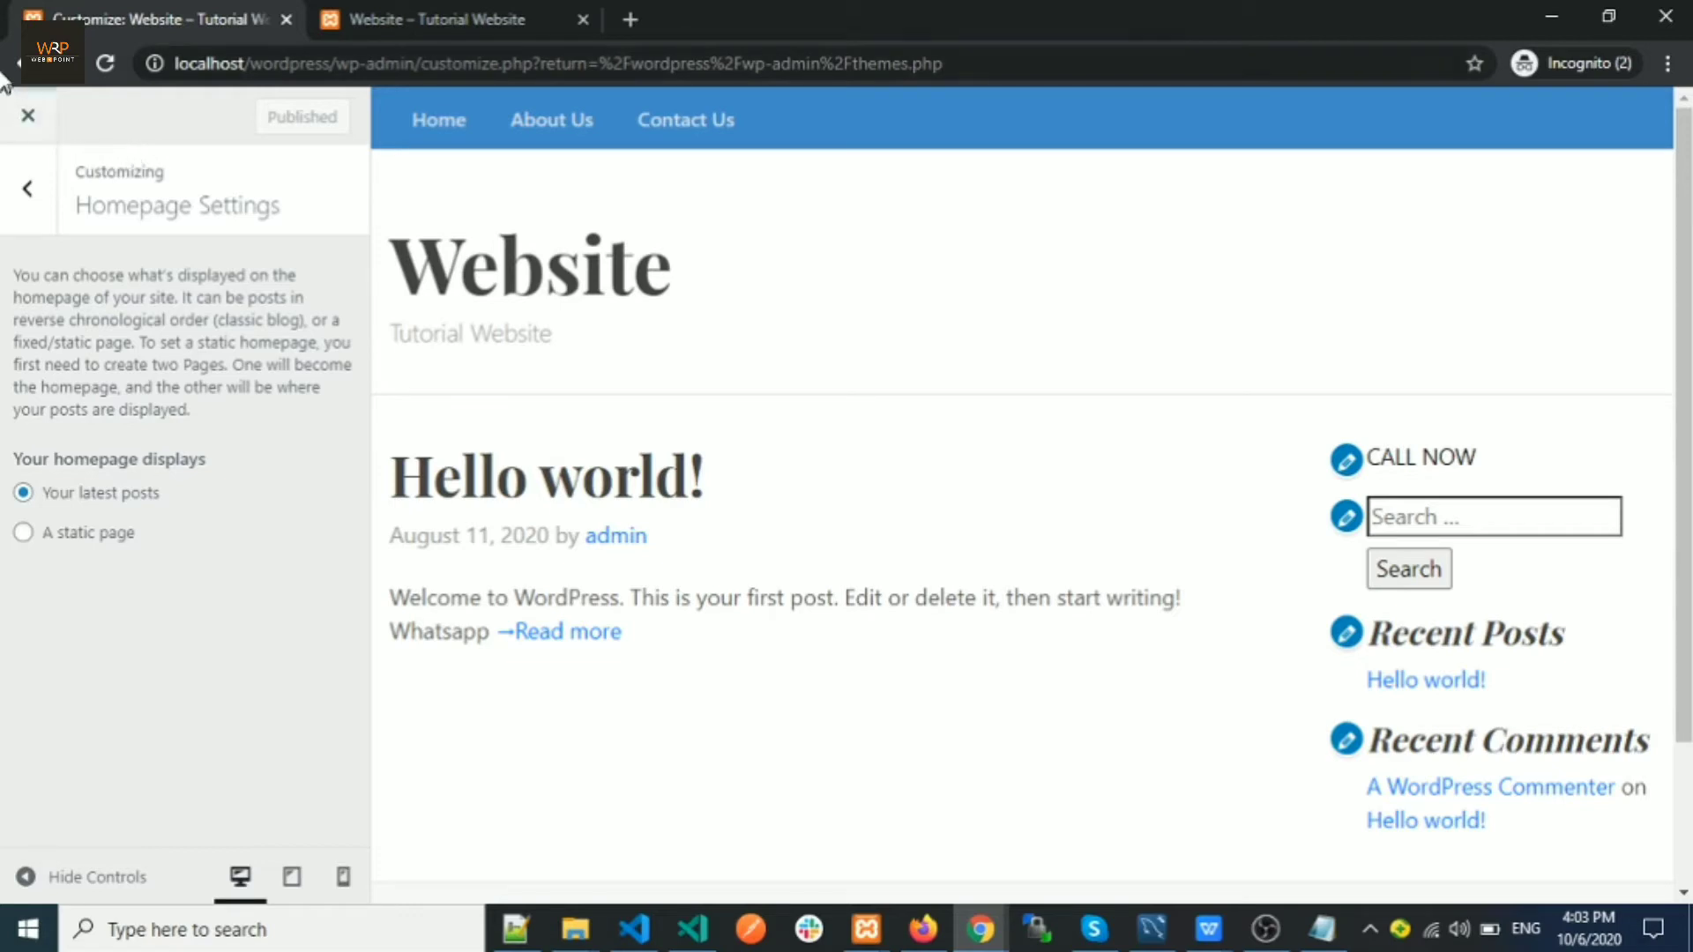
left_click_drag(422, 64, 1035, 109)
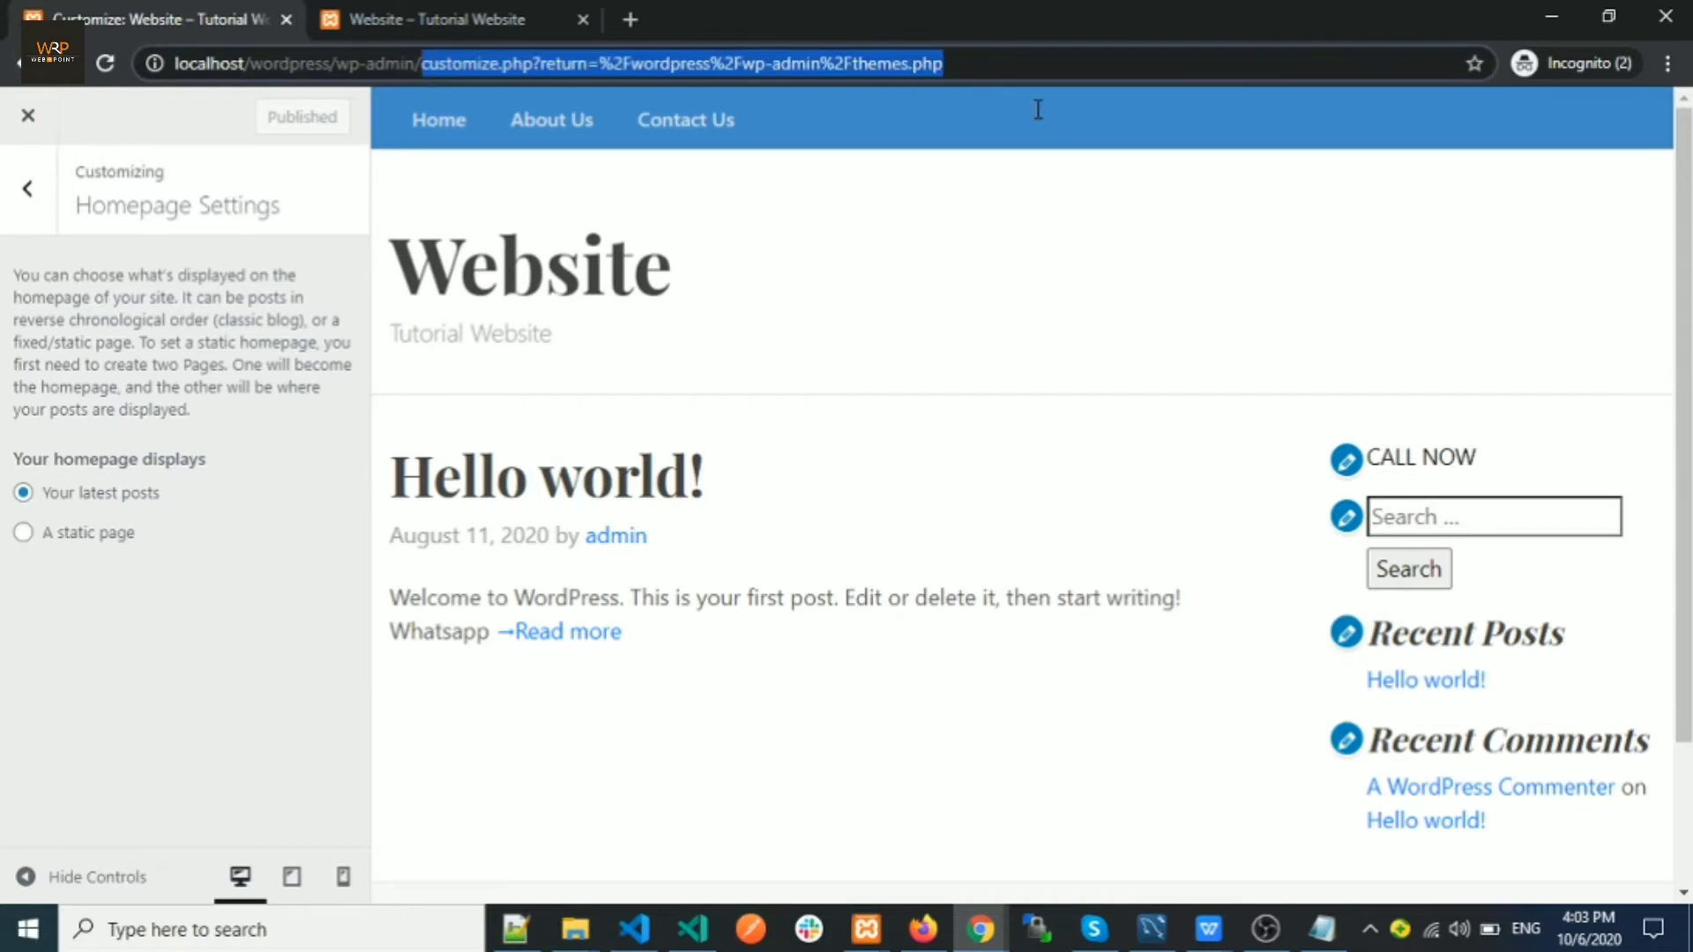
key("BackSpace")
key("Return")
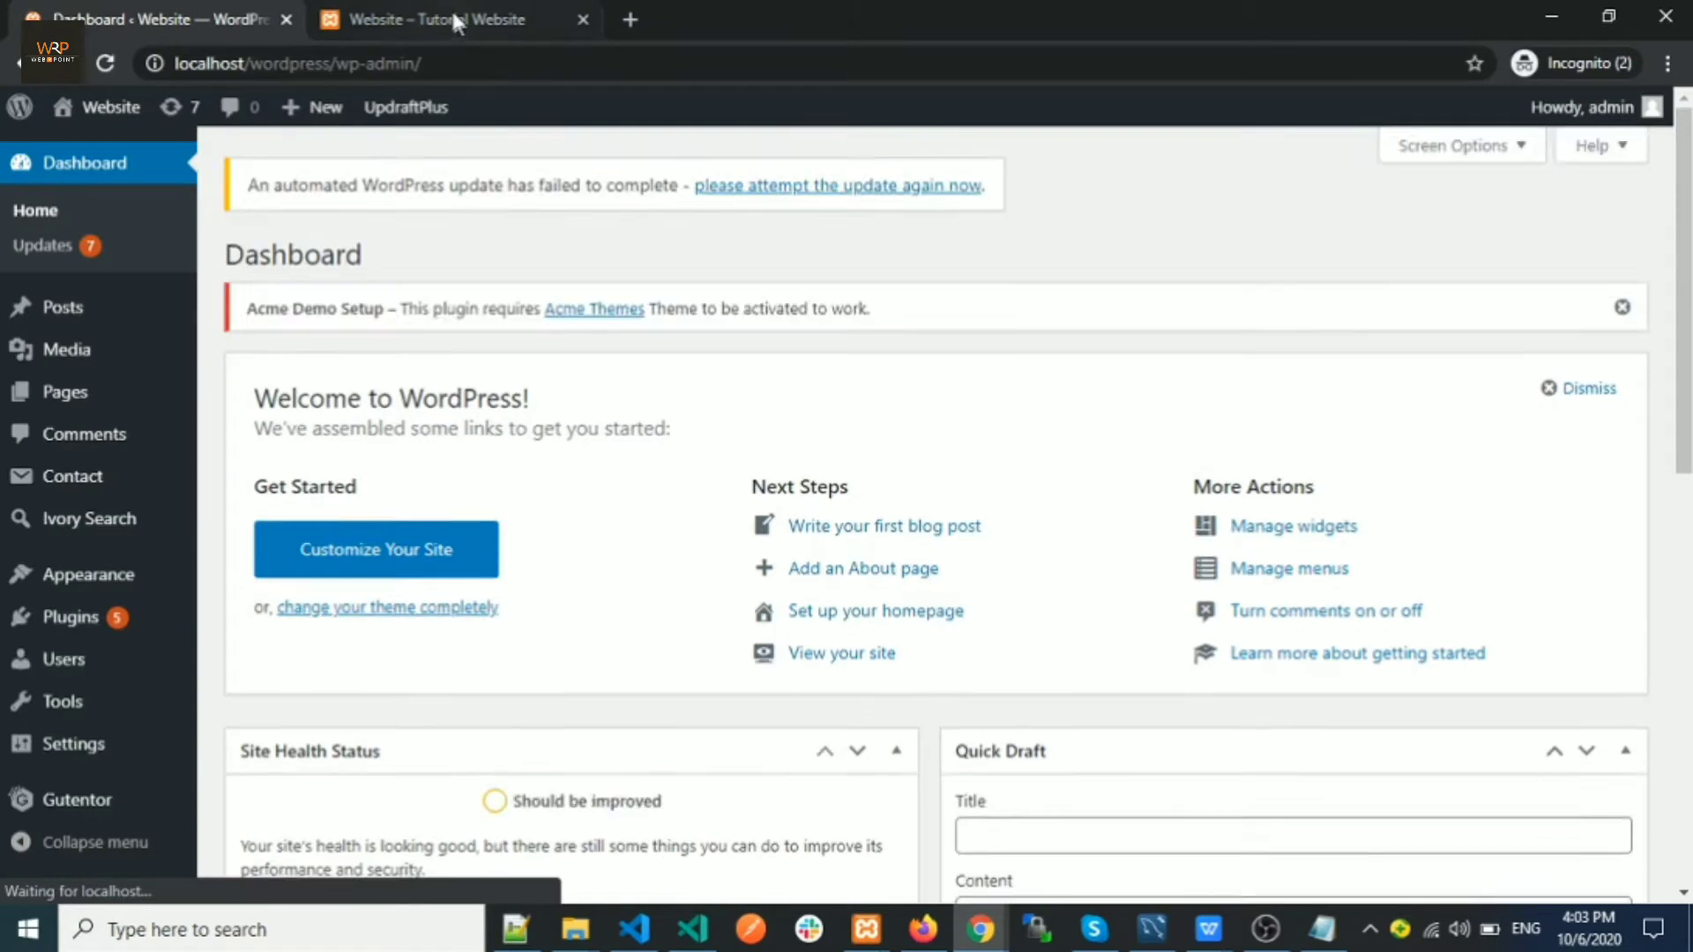
left_click(452, 10)
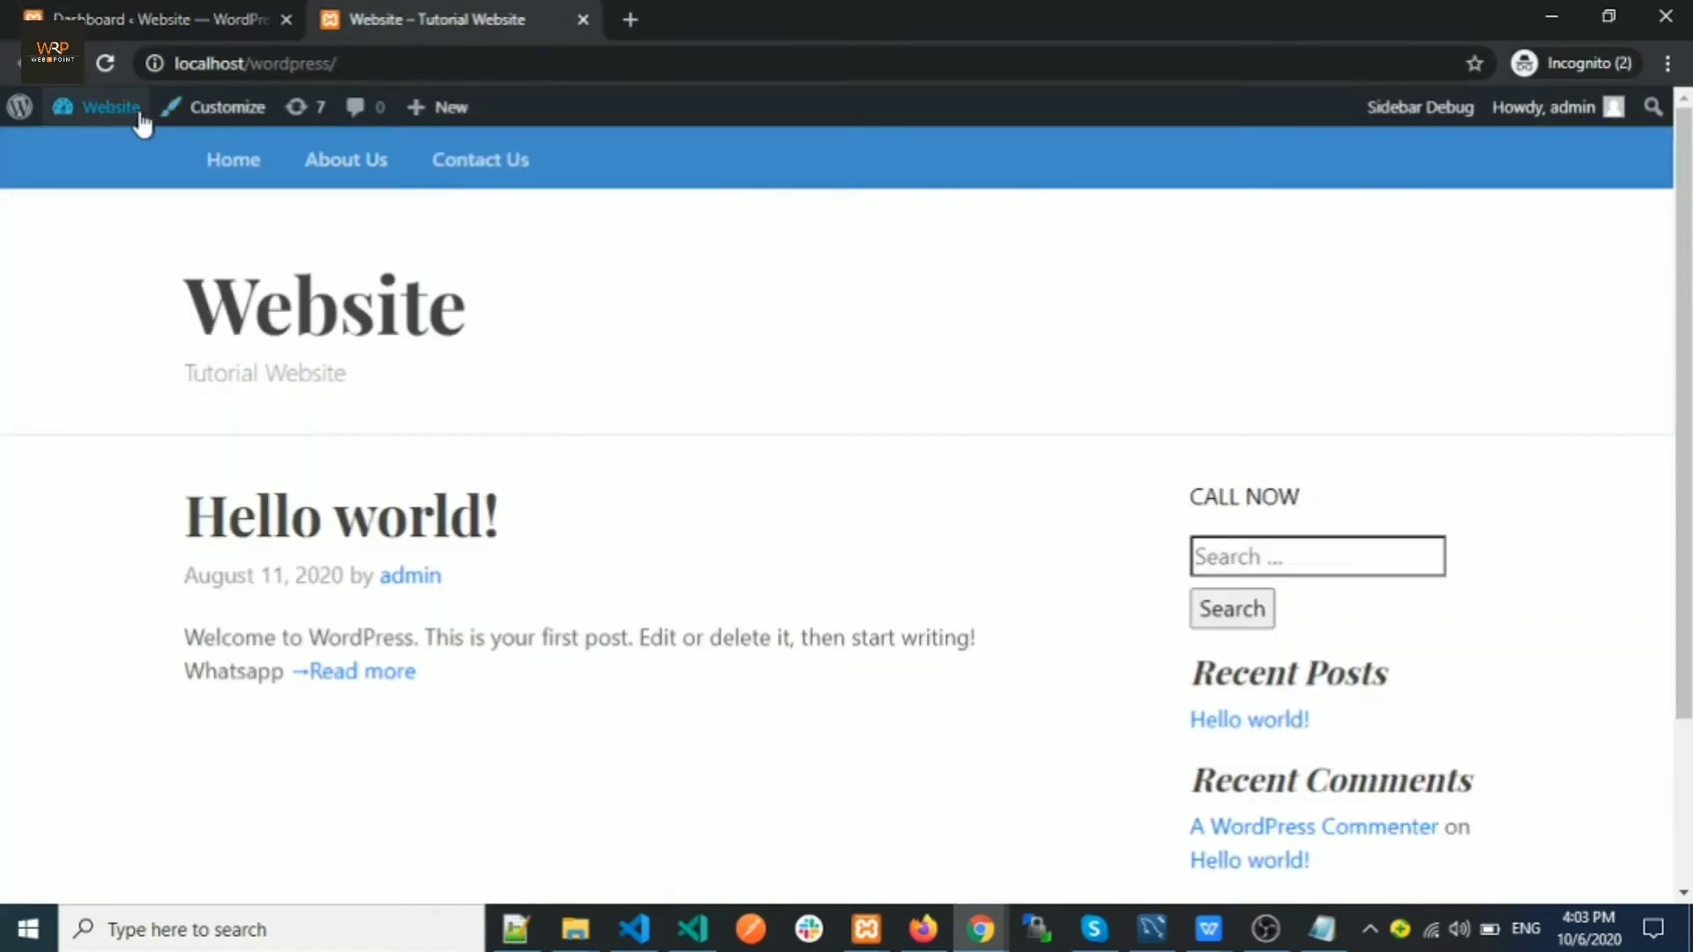
Open Posts > Categories, which lists archive, IT and news
left_click(109, 16)
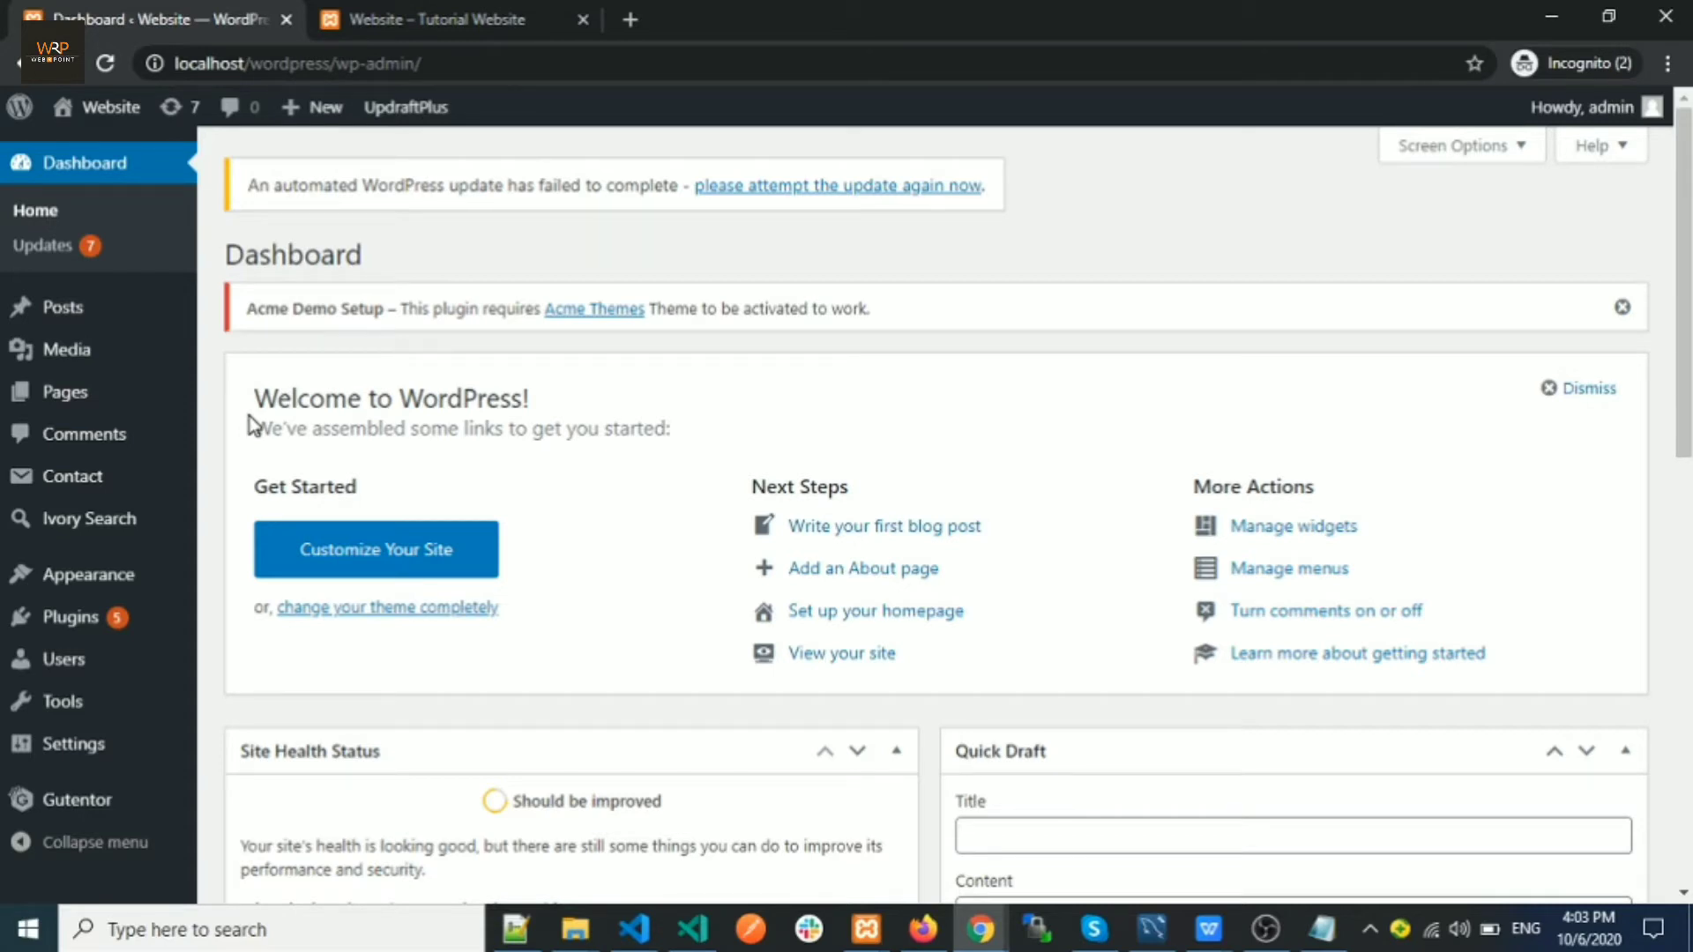
mouse_move(77, 317)
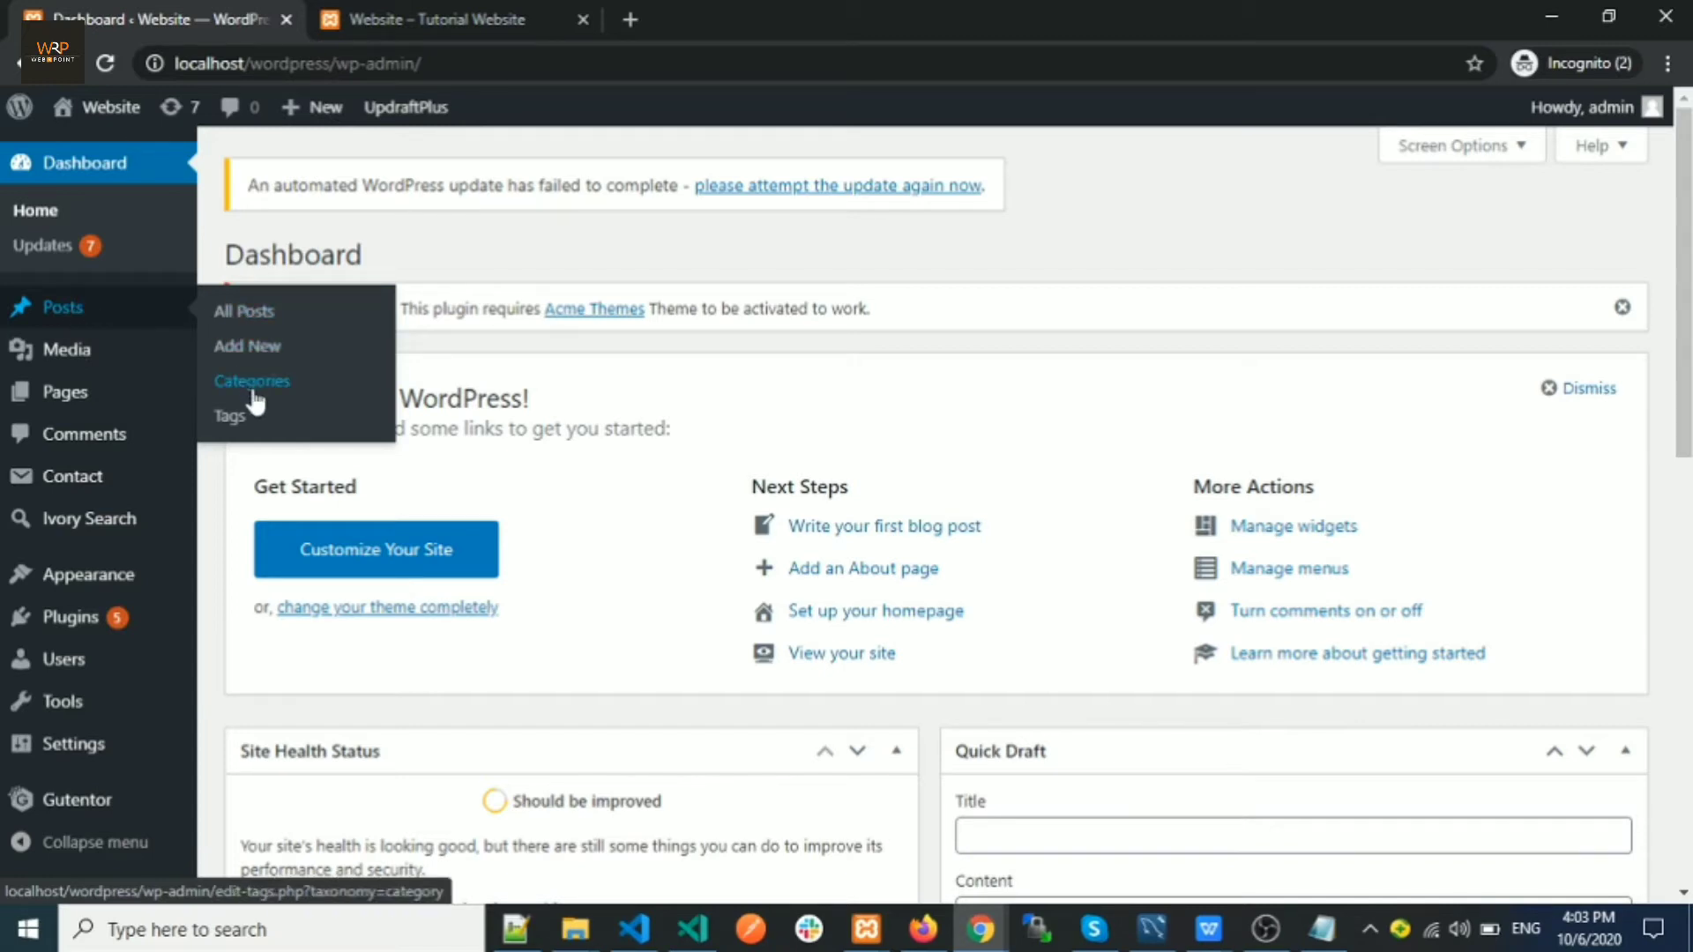
left_click(394, 19)
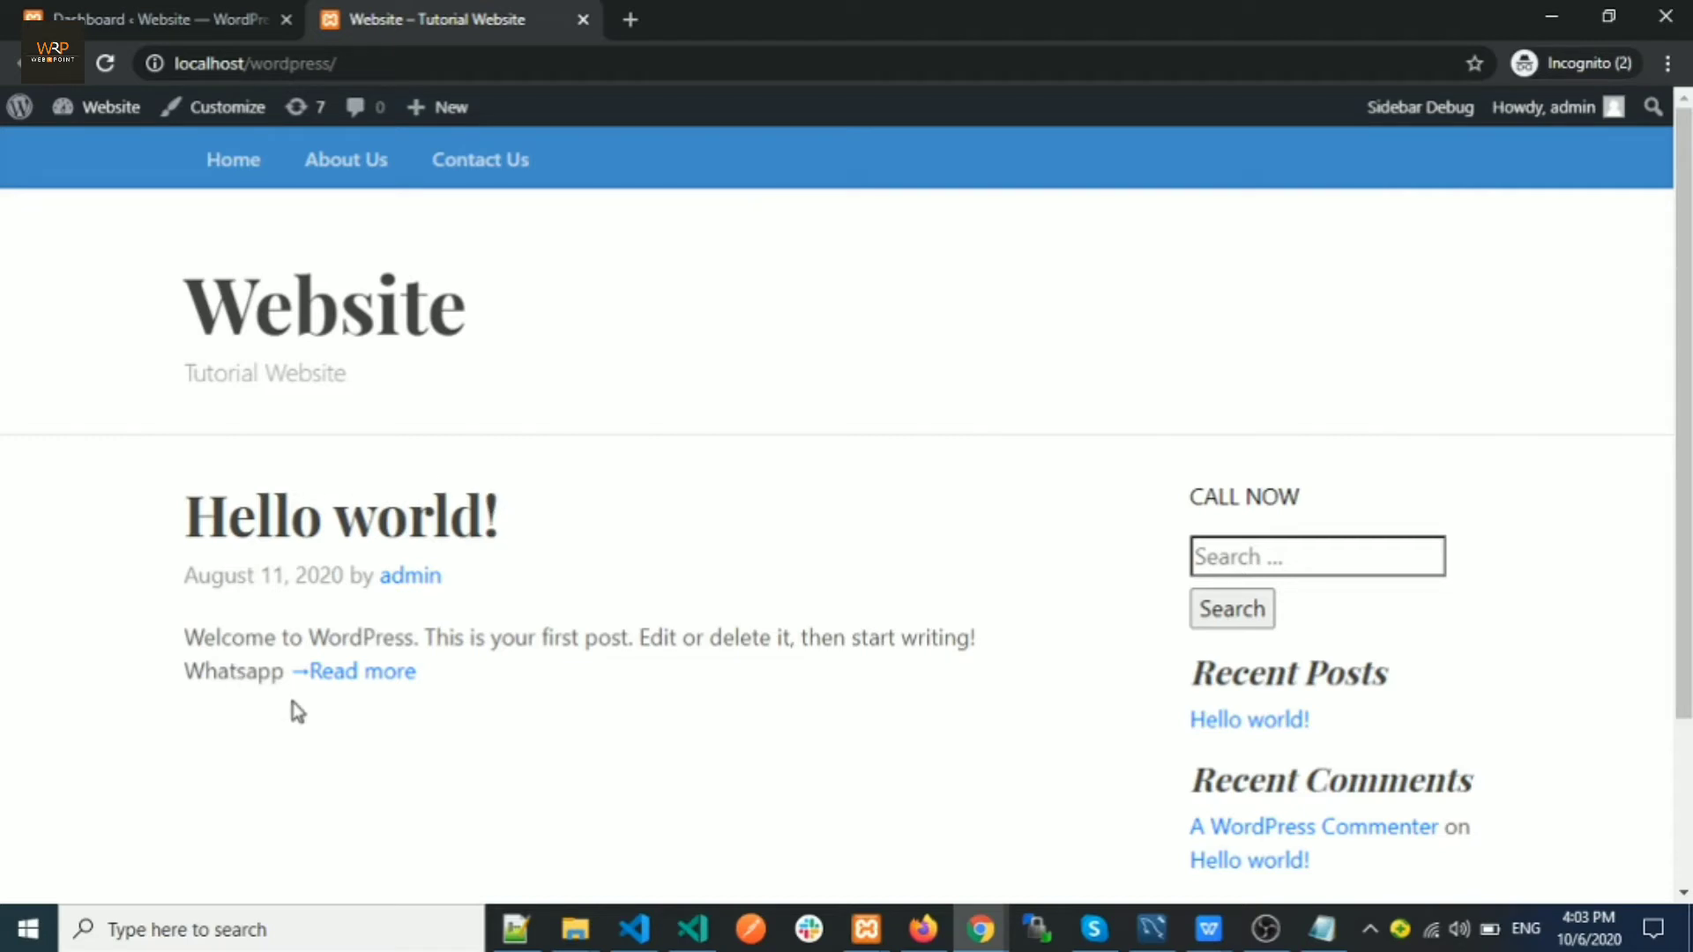
left_click(187, 27)
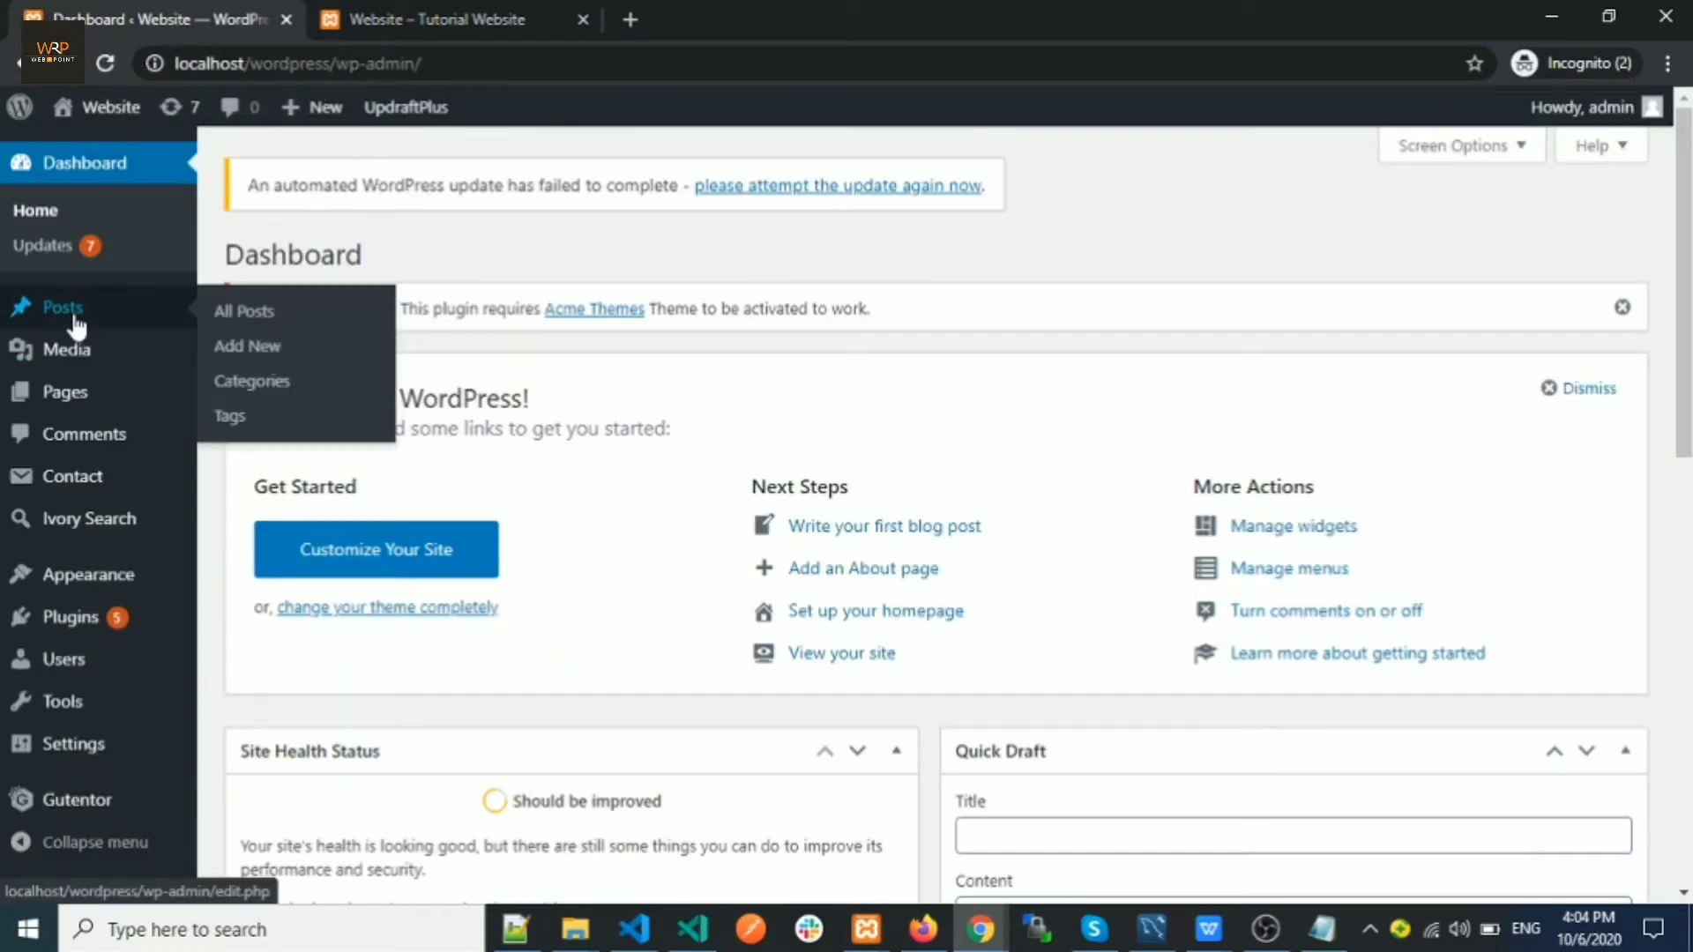
left_click(253, 382)
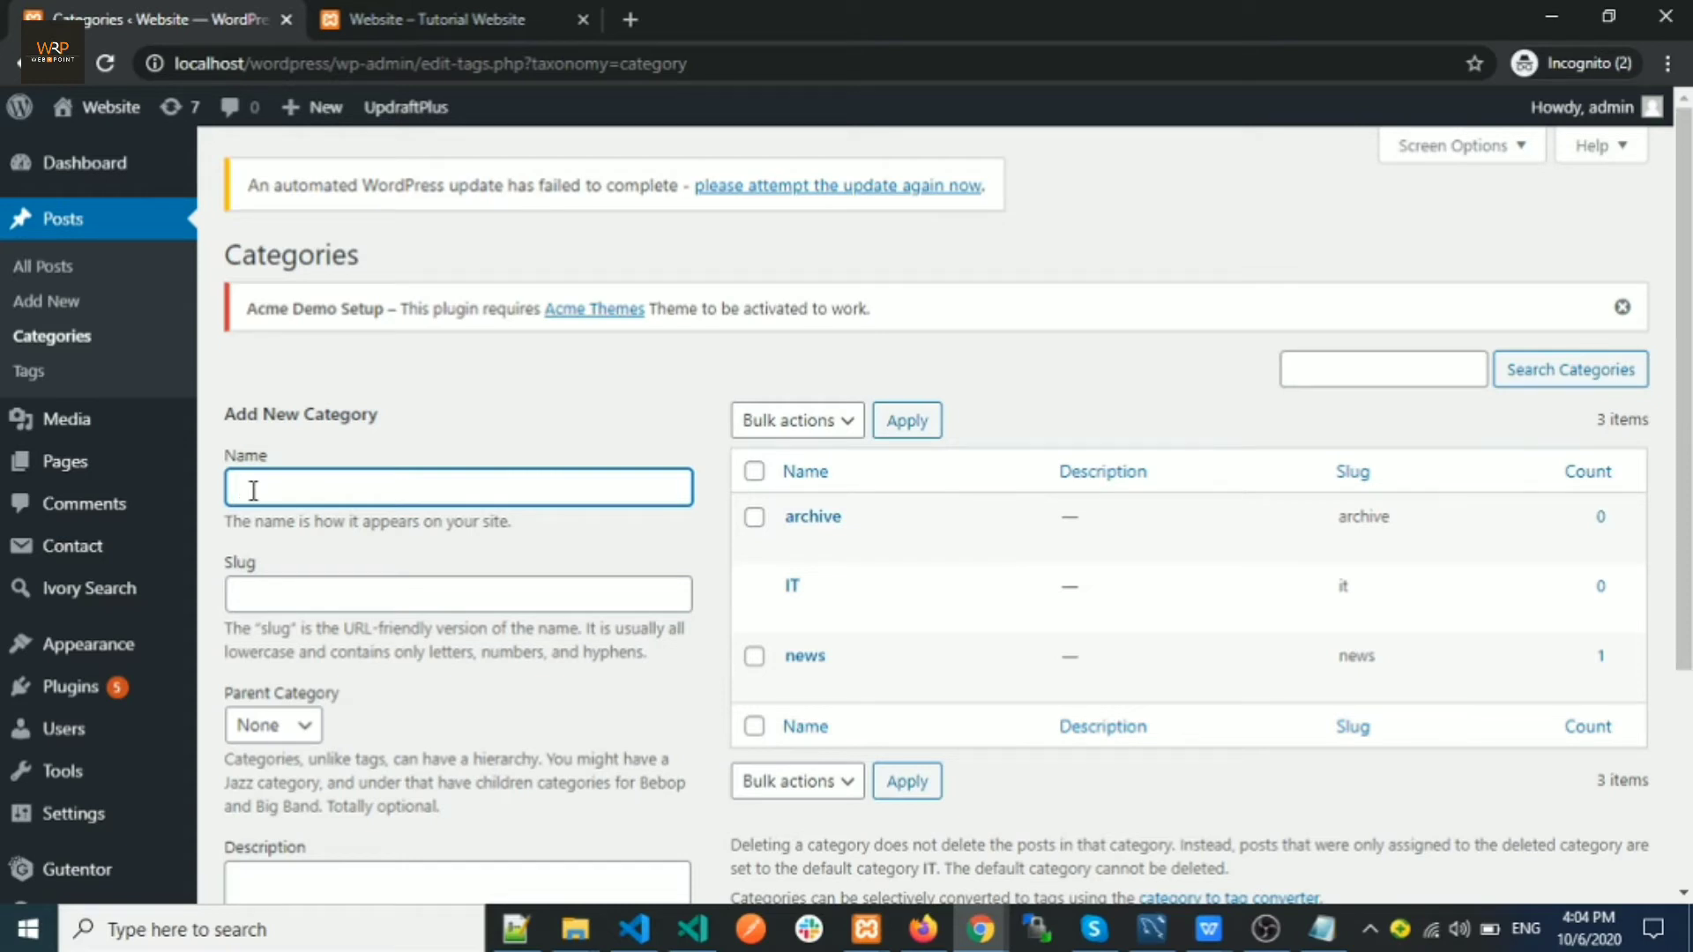
Add a category named 'web design' with slug web-design
type("BLO")
key("BackSpace")
type("e")
key("BackSpace")
type("web design")
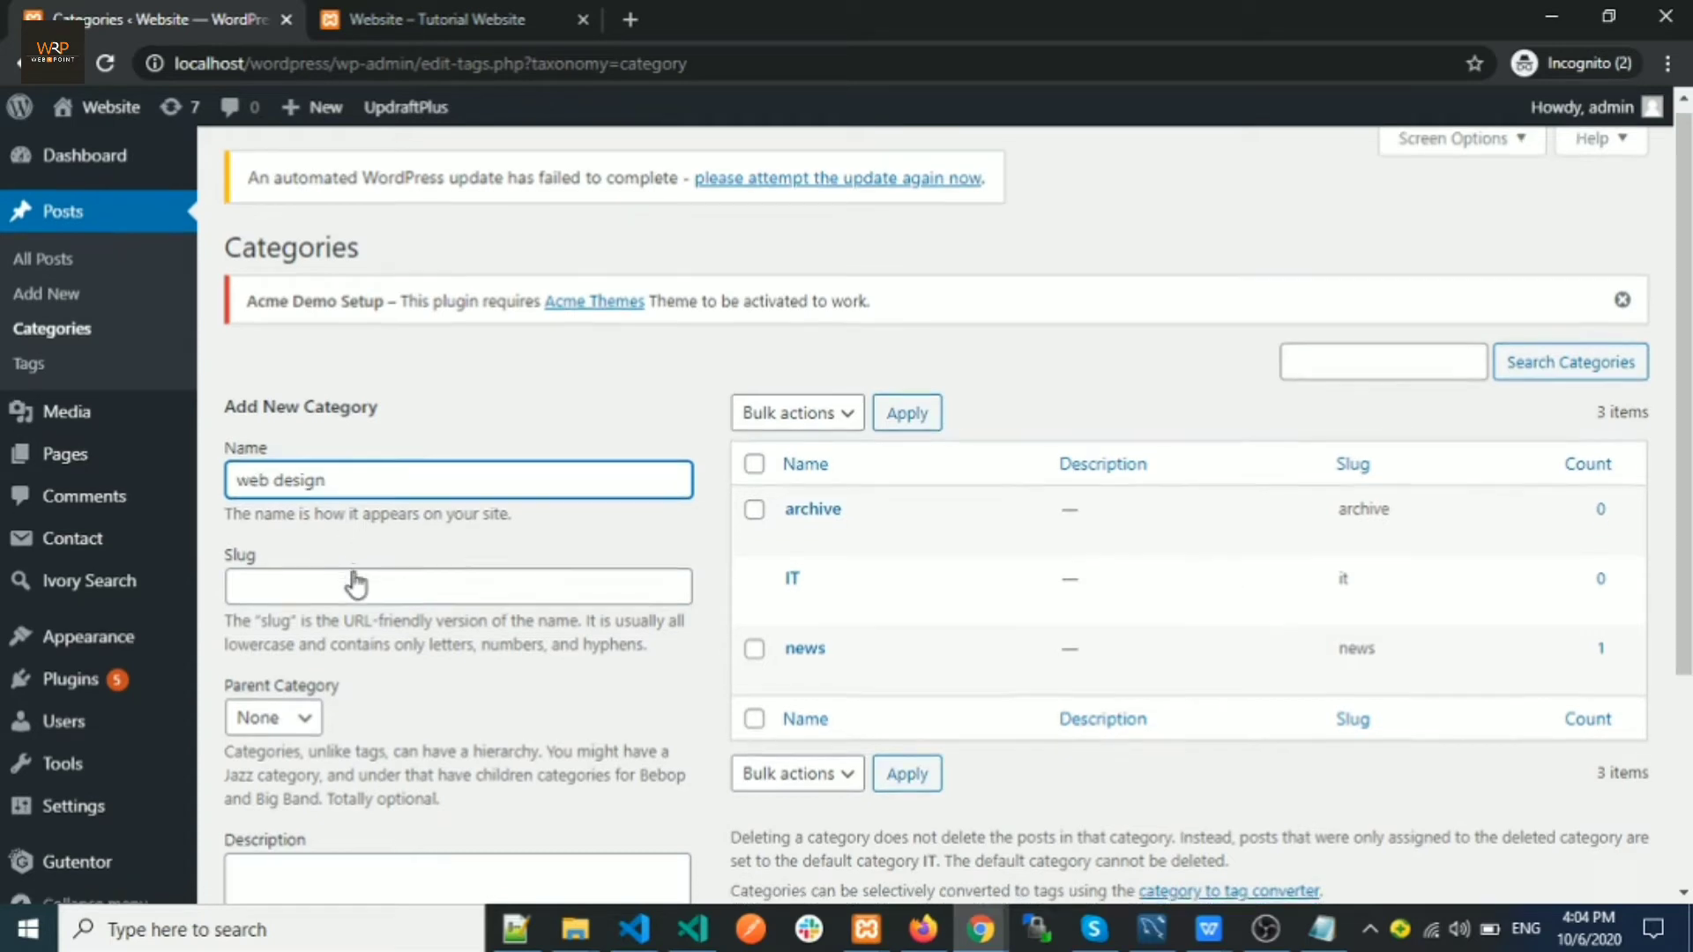
scroll(325, 520, "down", 1)
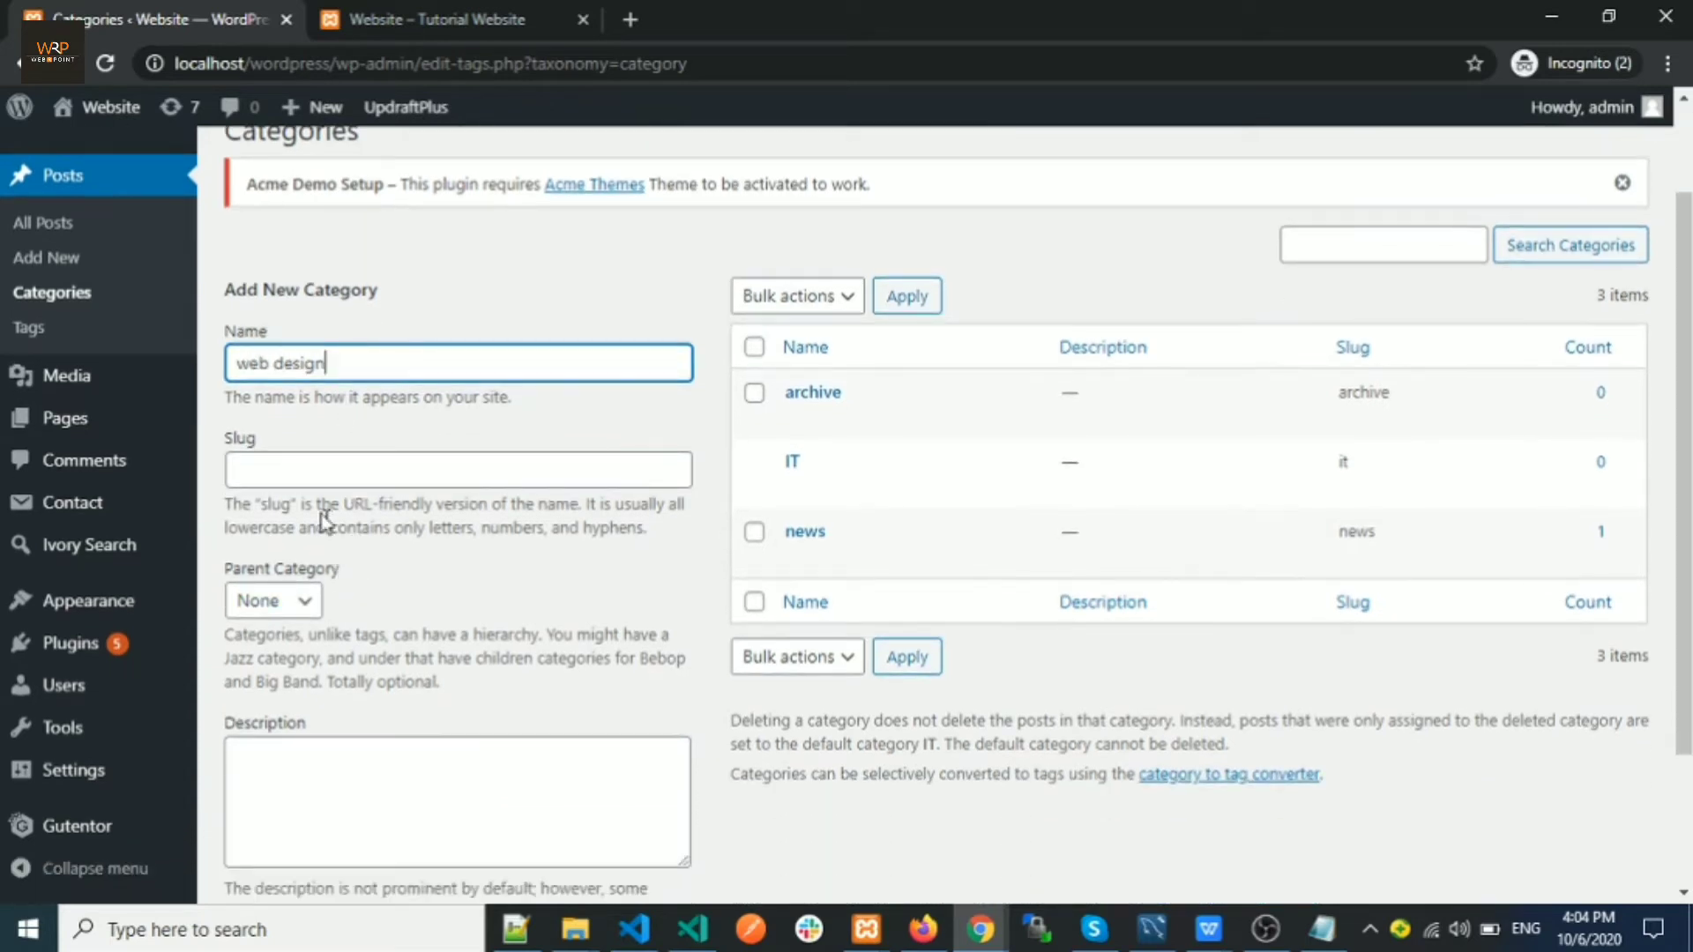
left_click(263, 471)
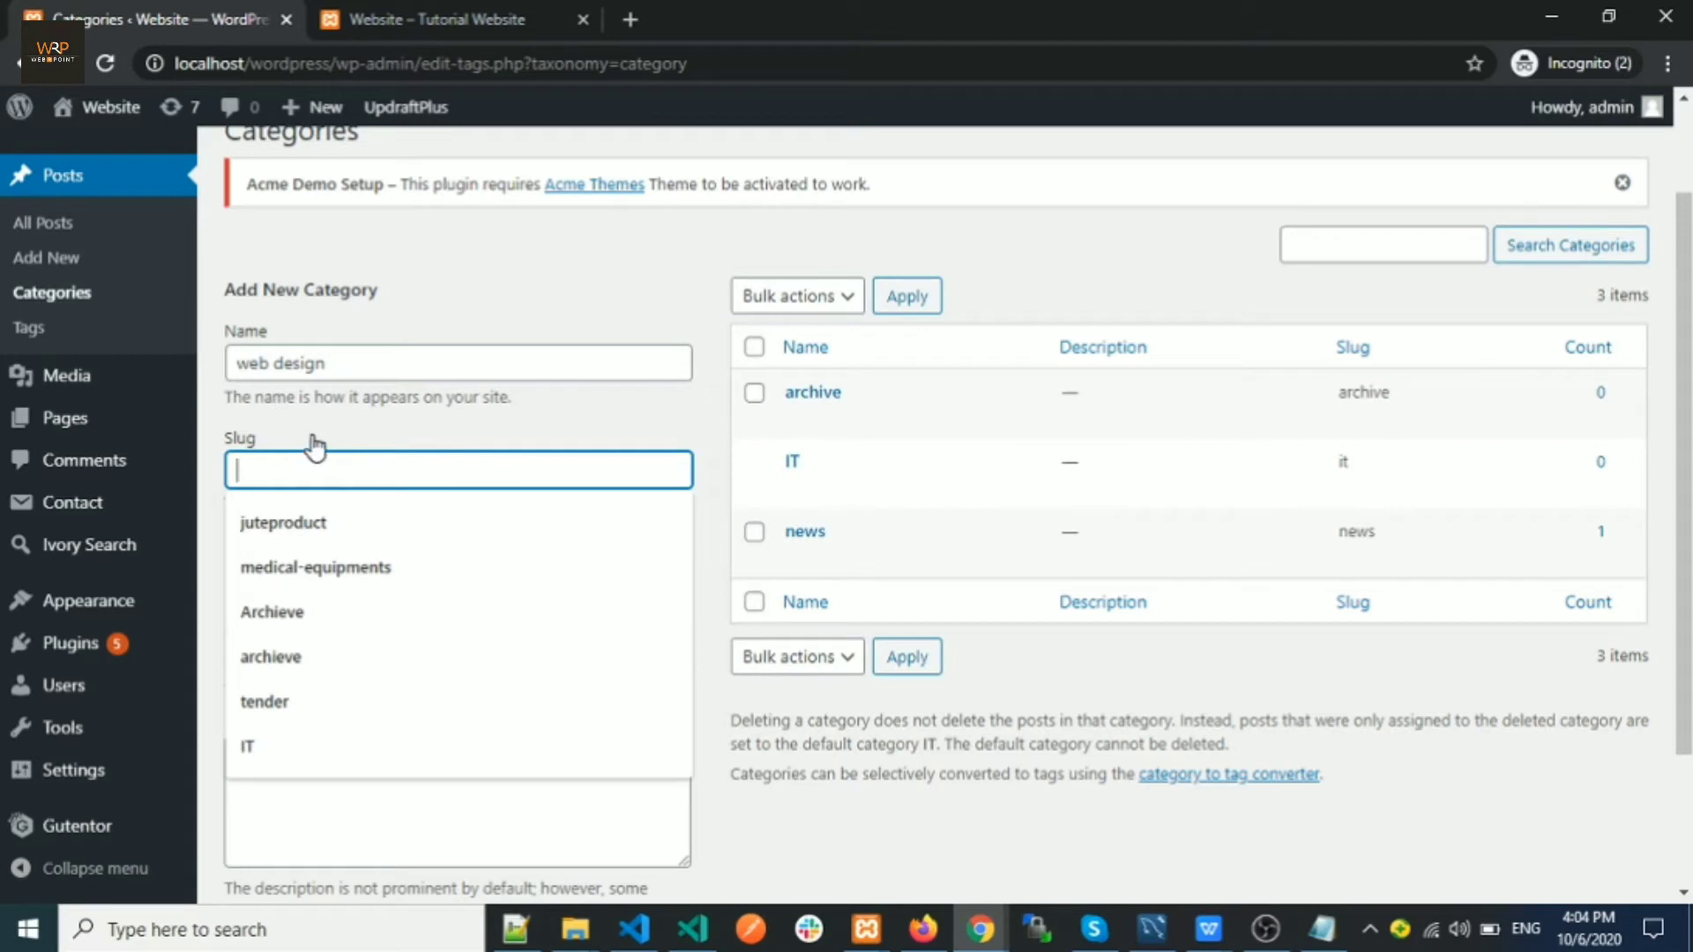
scroll(352, 582, "down", 2)
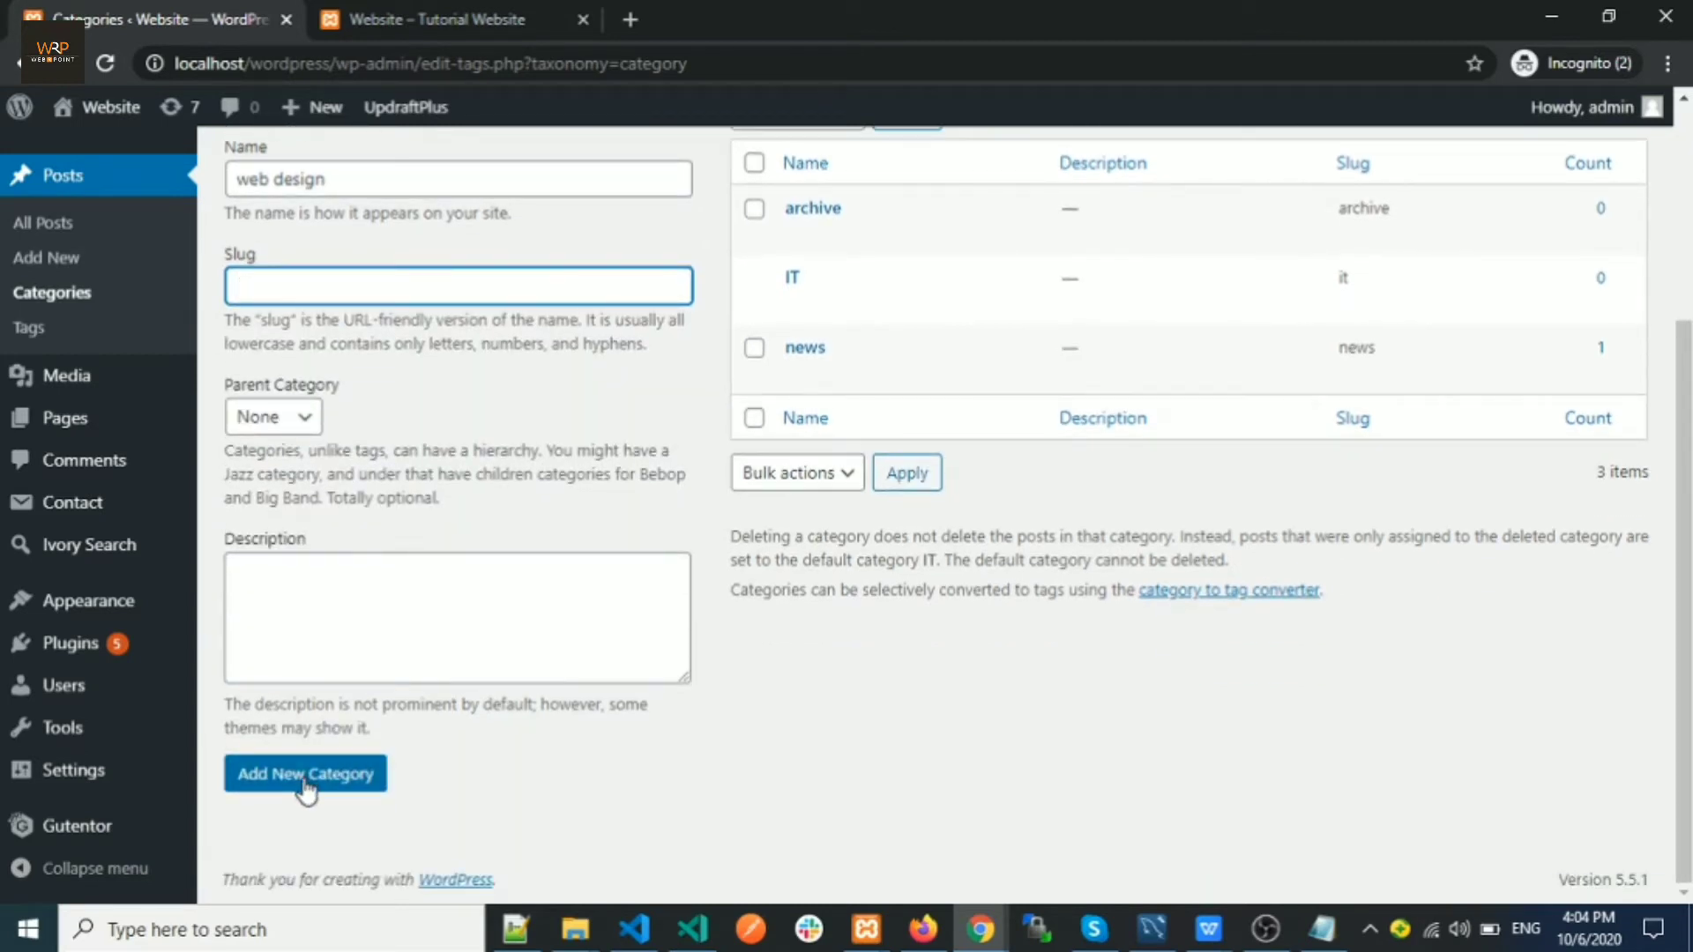
left_click(305, 785)
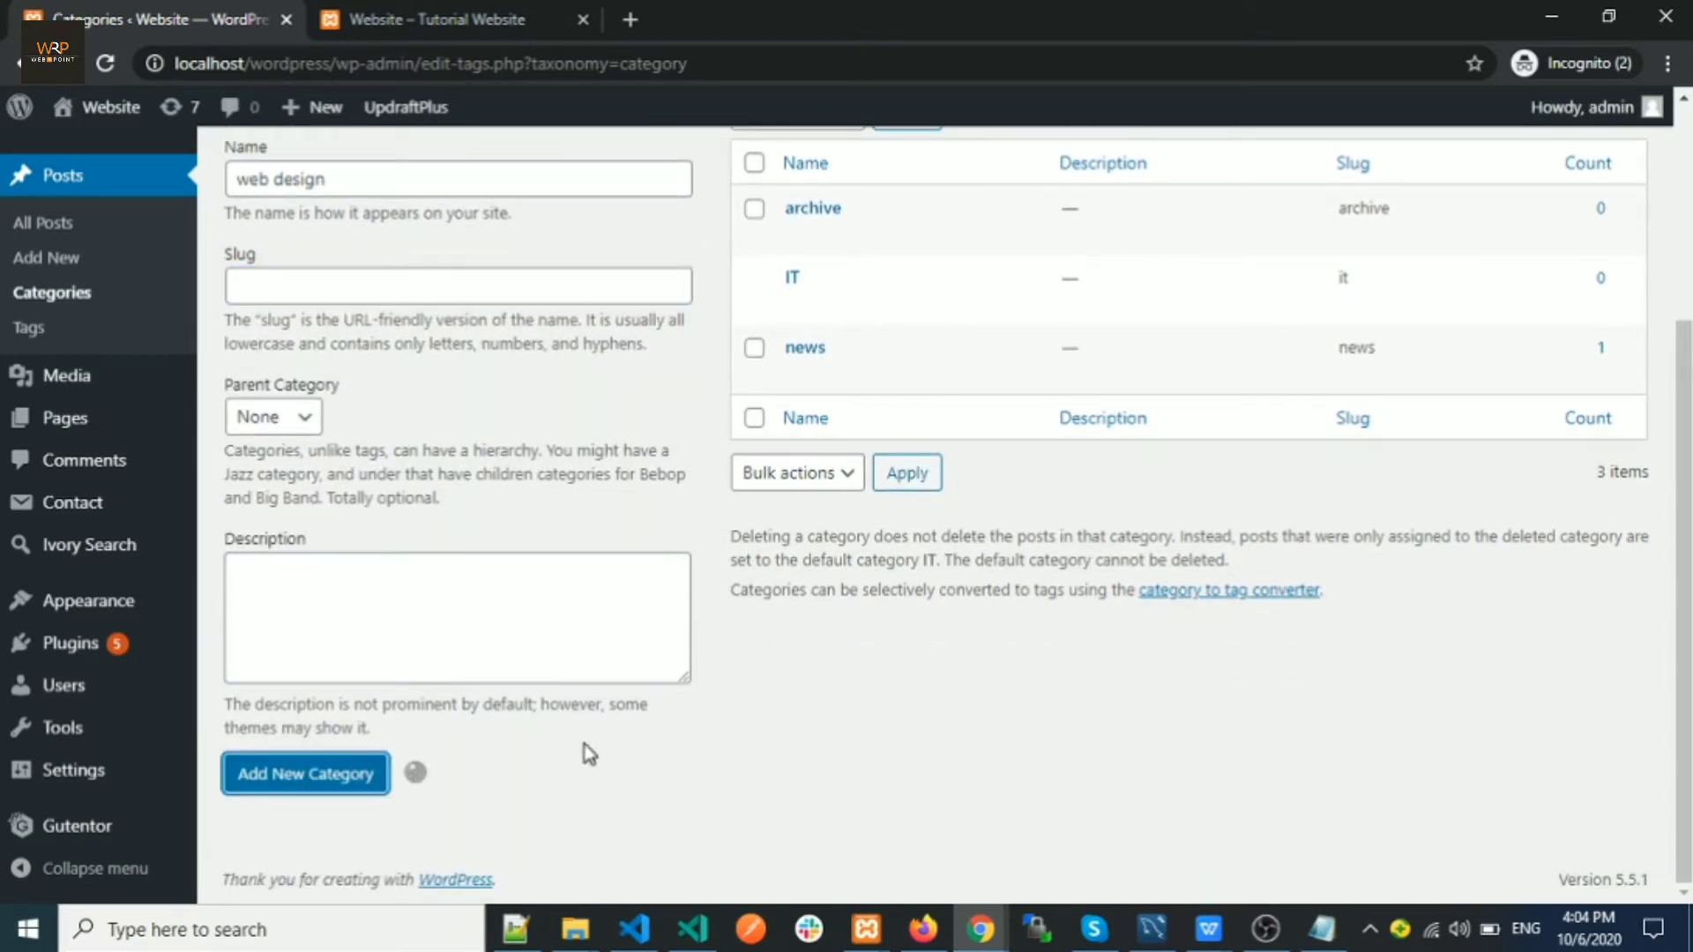
scroll(780, 689, "up", 3)
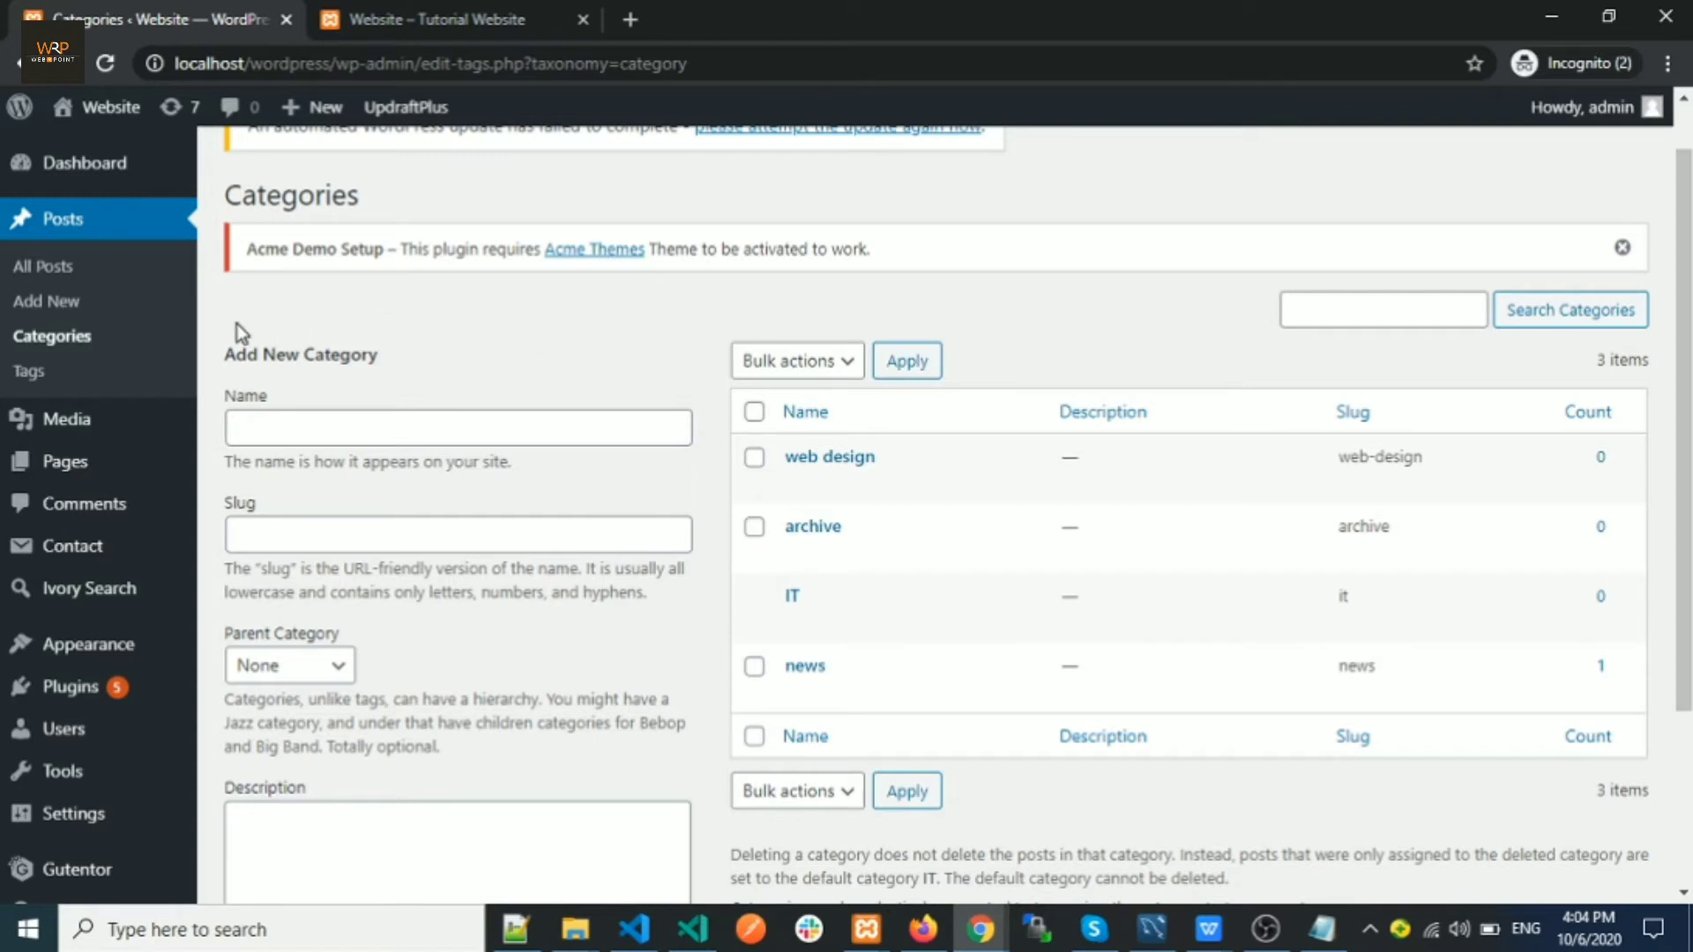
left_click(57, 310)
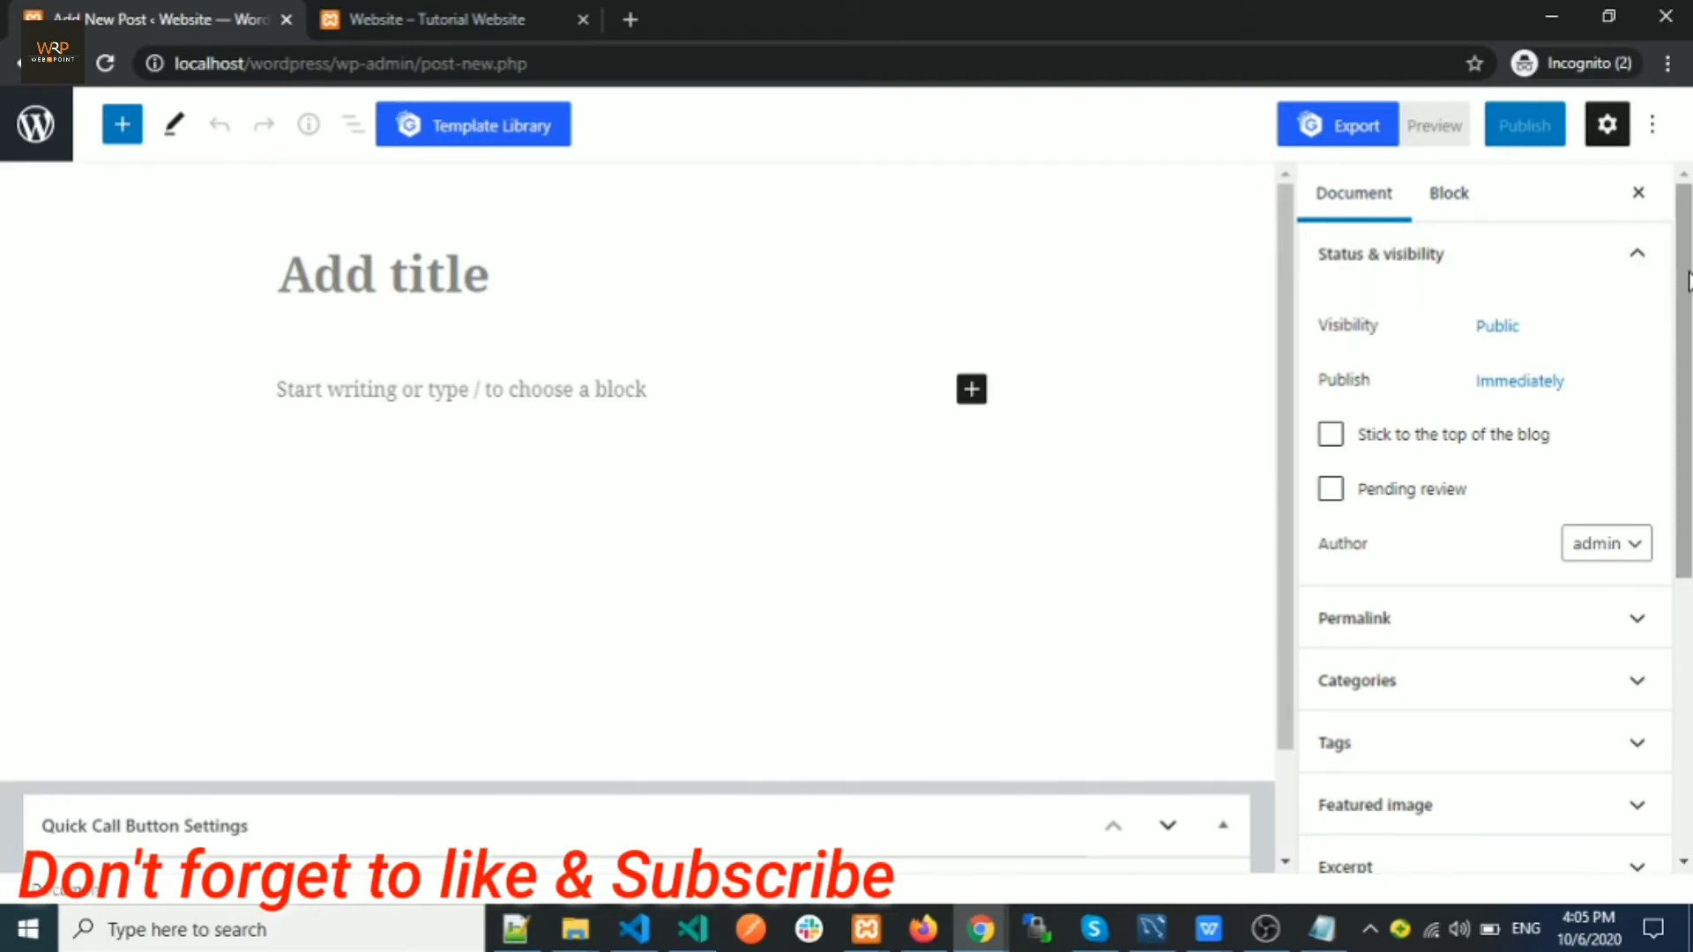
In the post's Categories panel, create a new category named 'wordpress'
left_click_drag(1685, 281, 1685, 441)
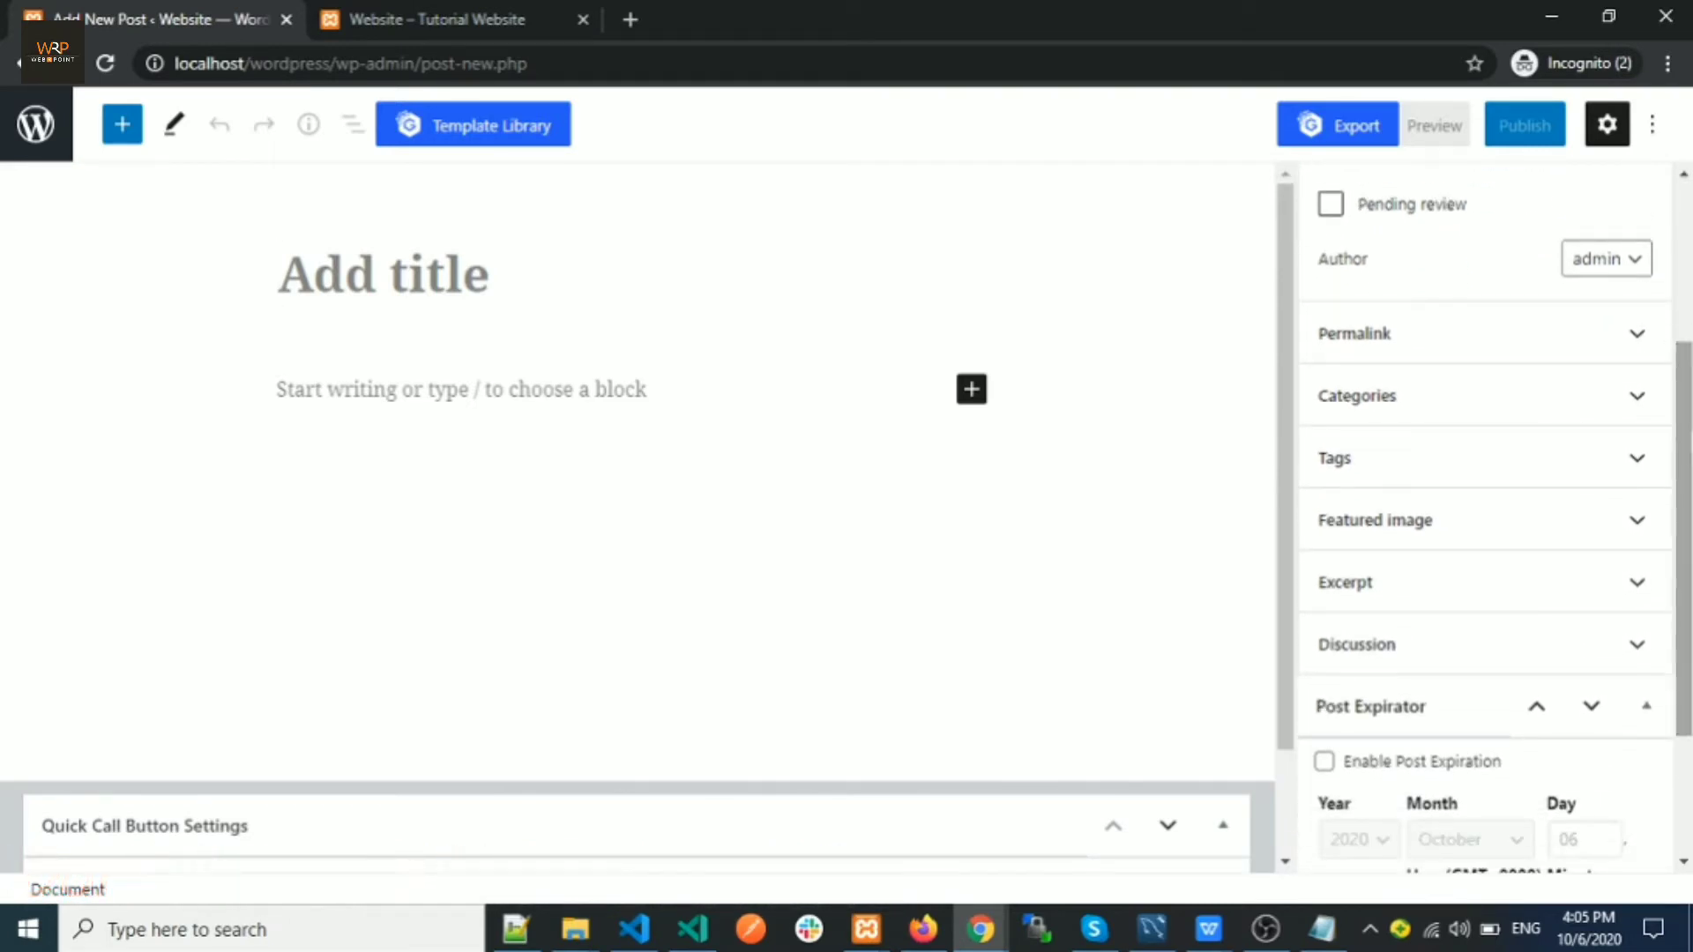
left_click(1422, 414)
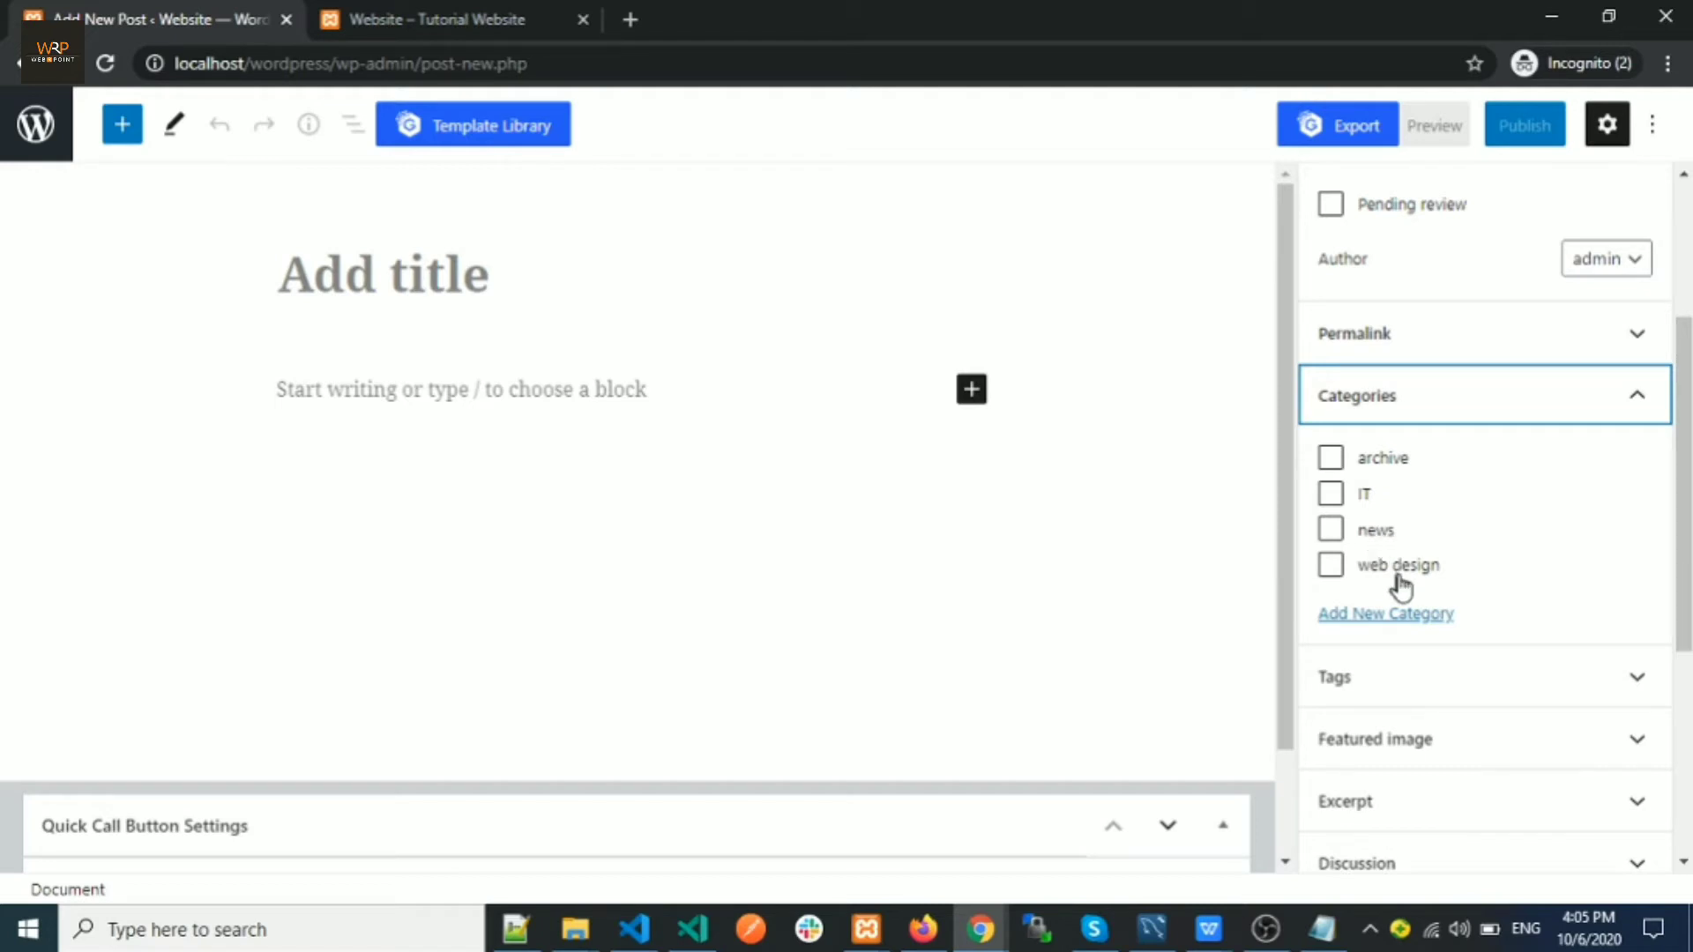
left_click(1399, 623)
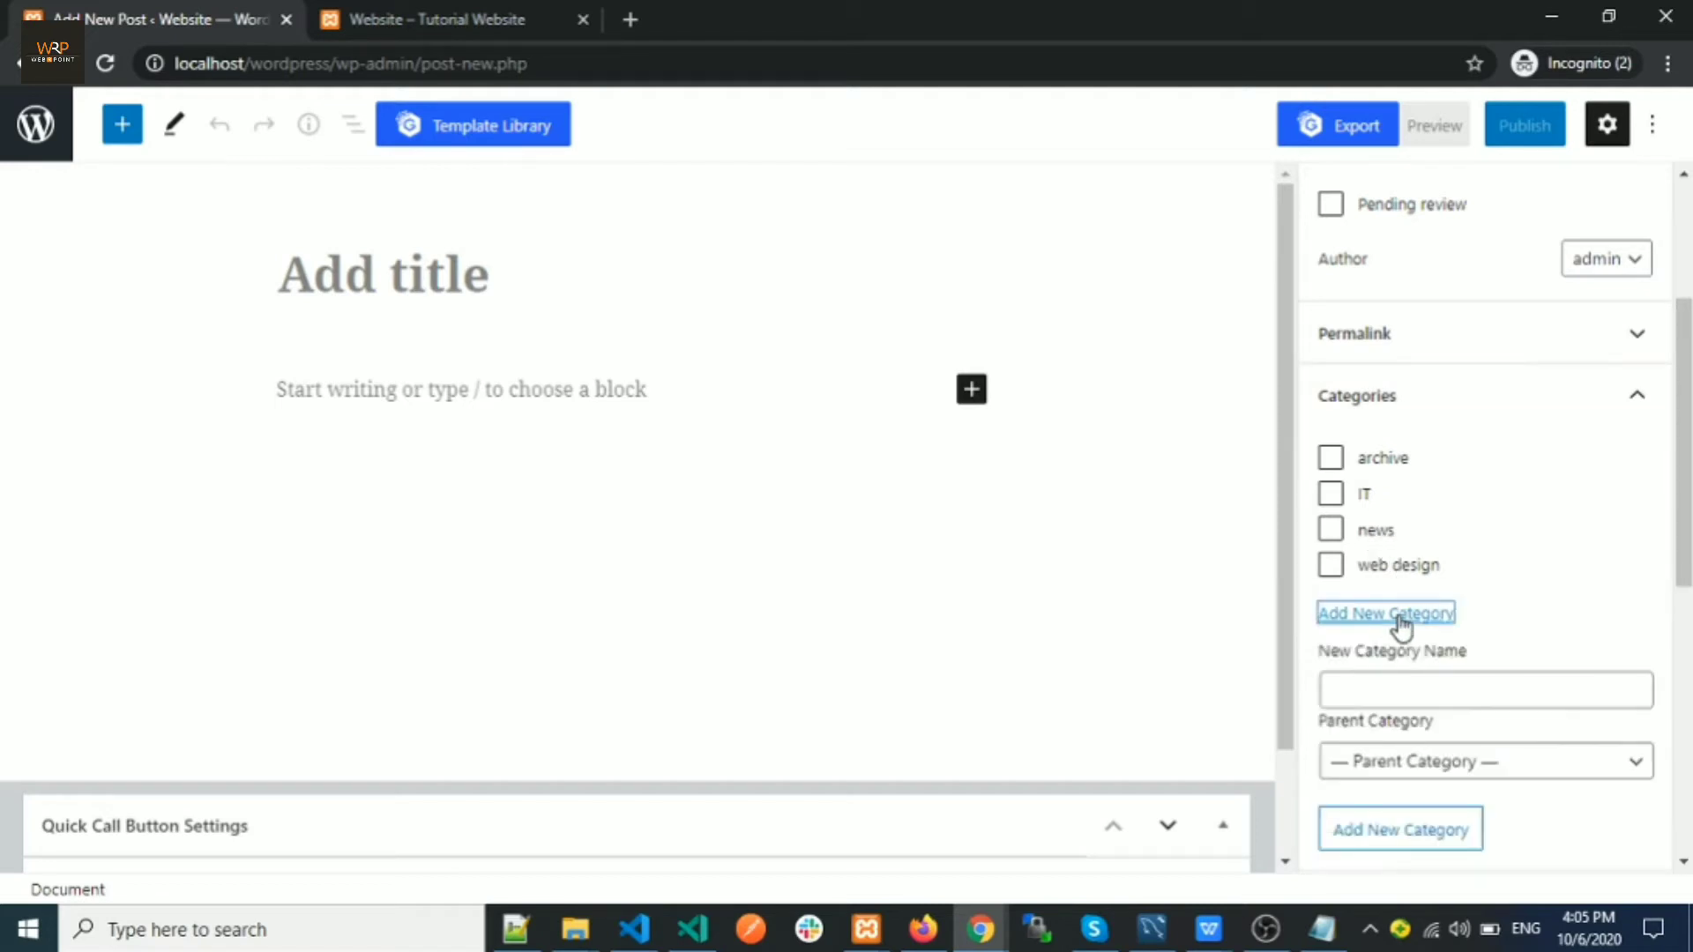
left_click(1400, 693)
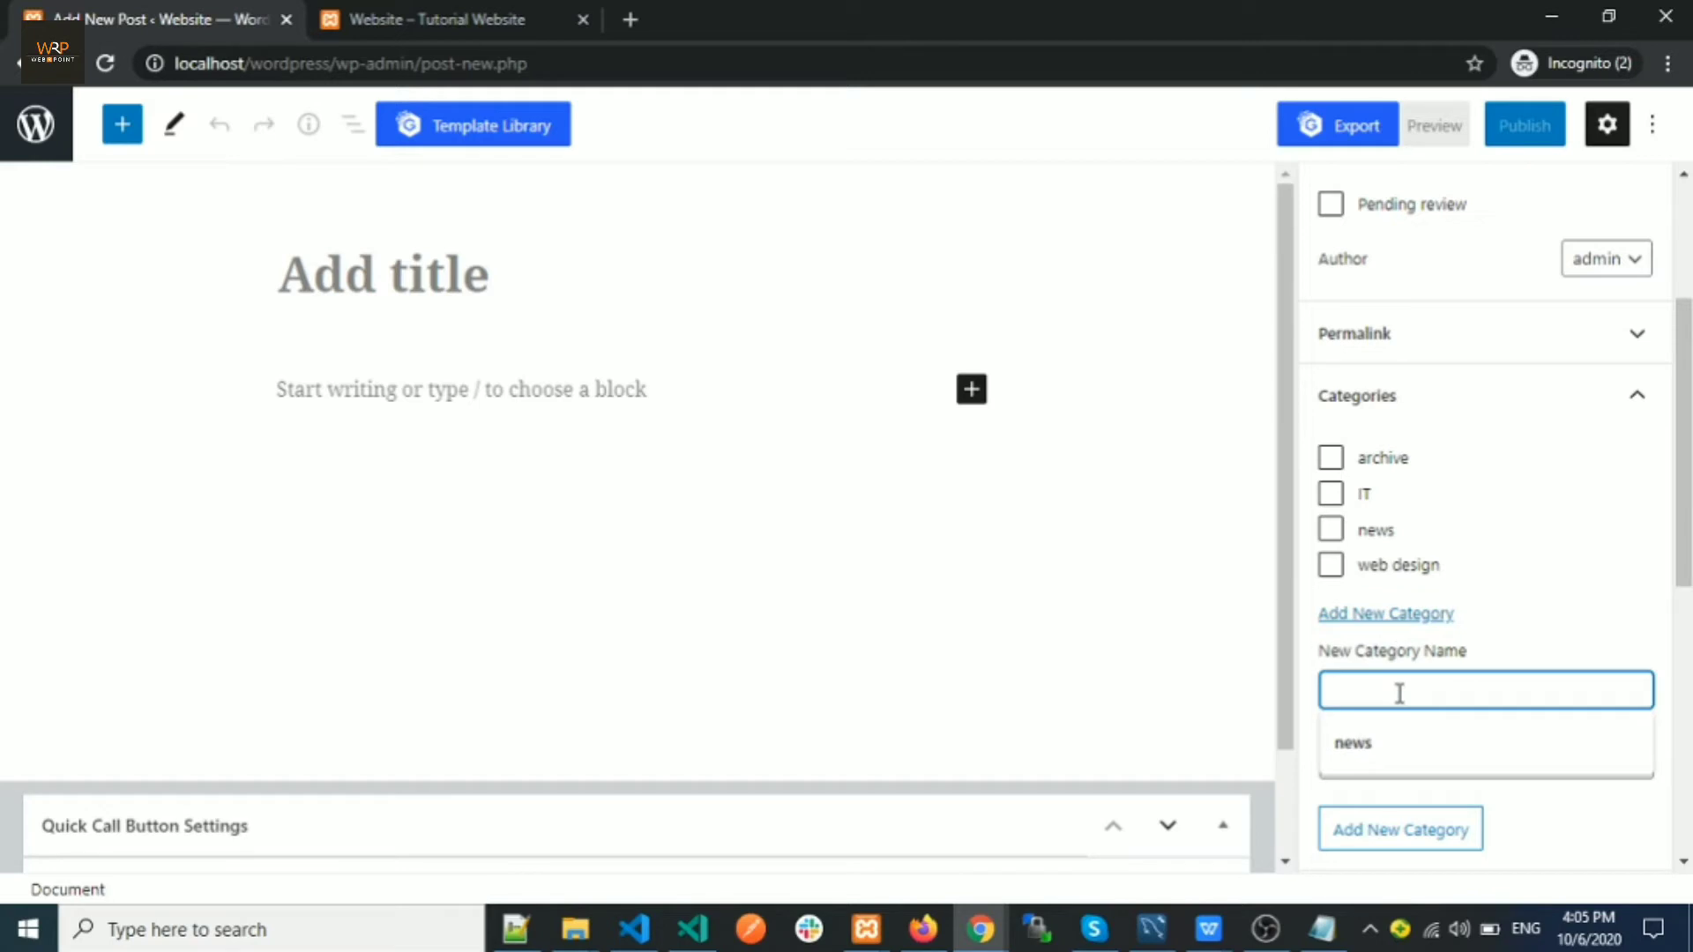
type("wordp")
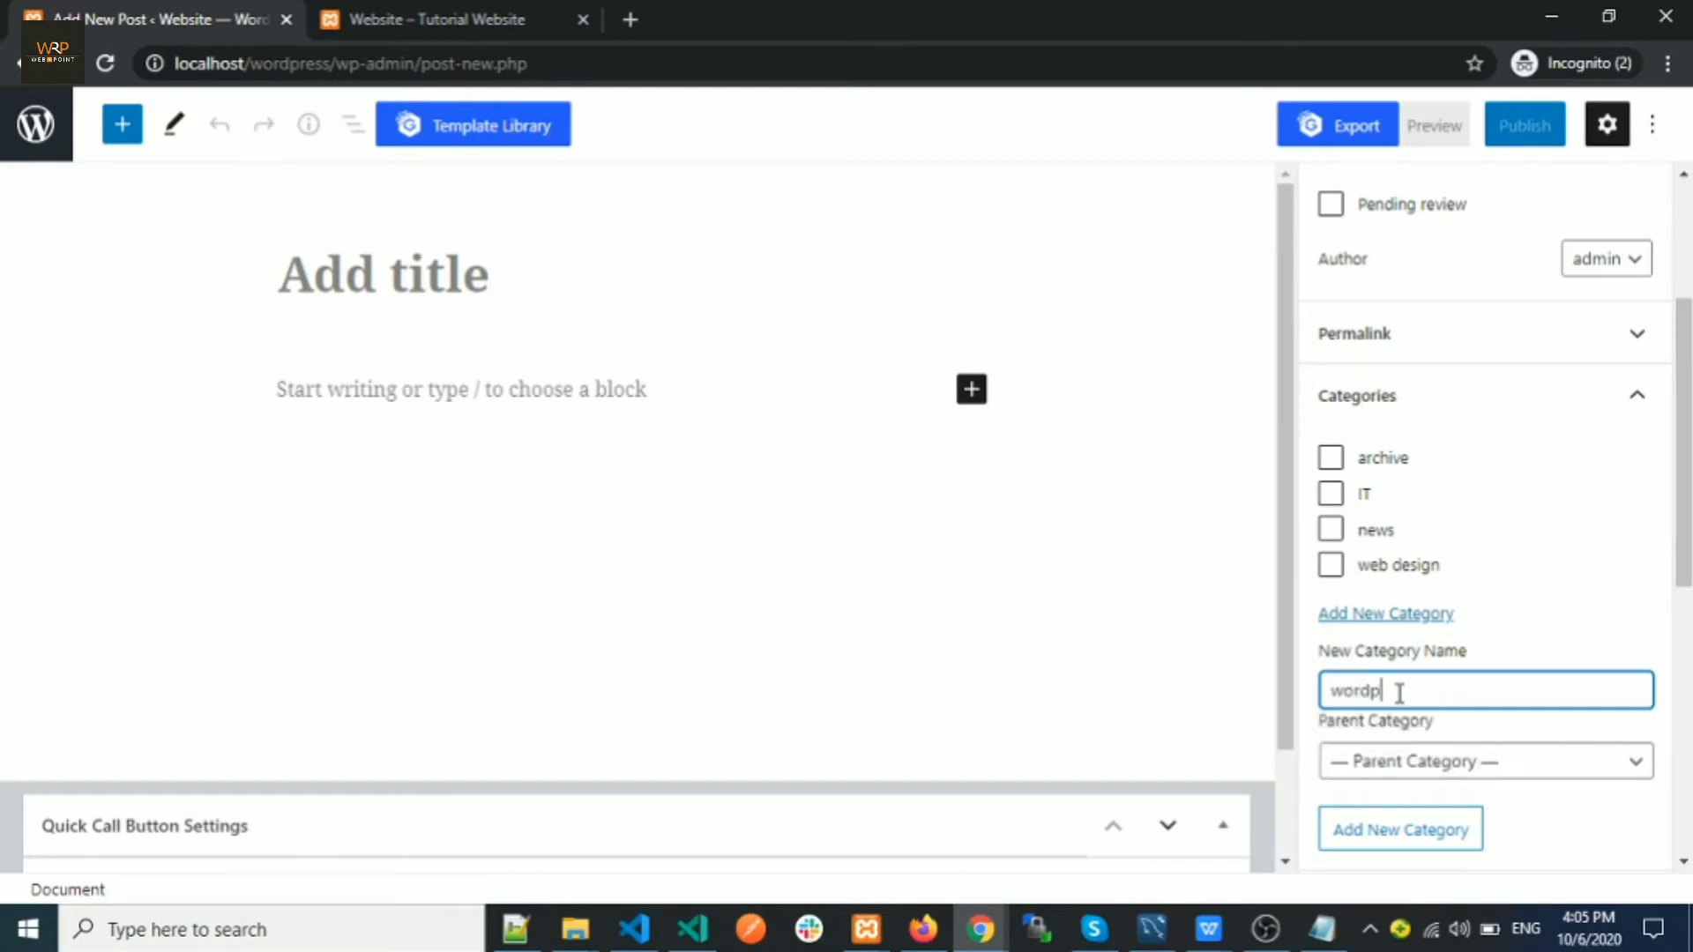
type("ress")
left_click(1417, 837)
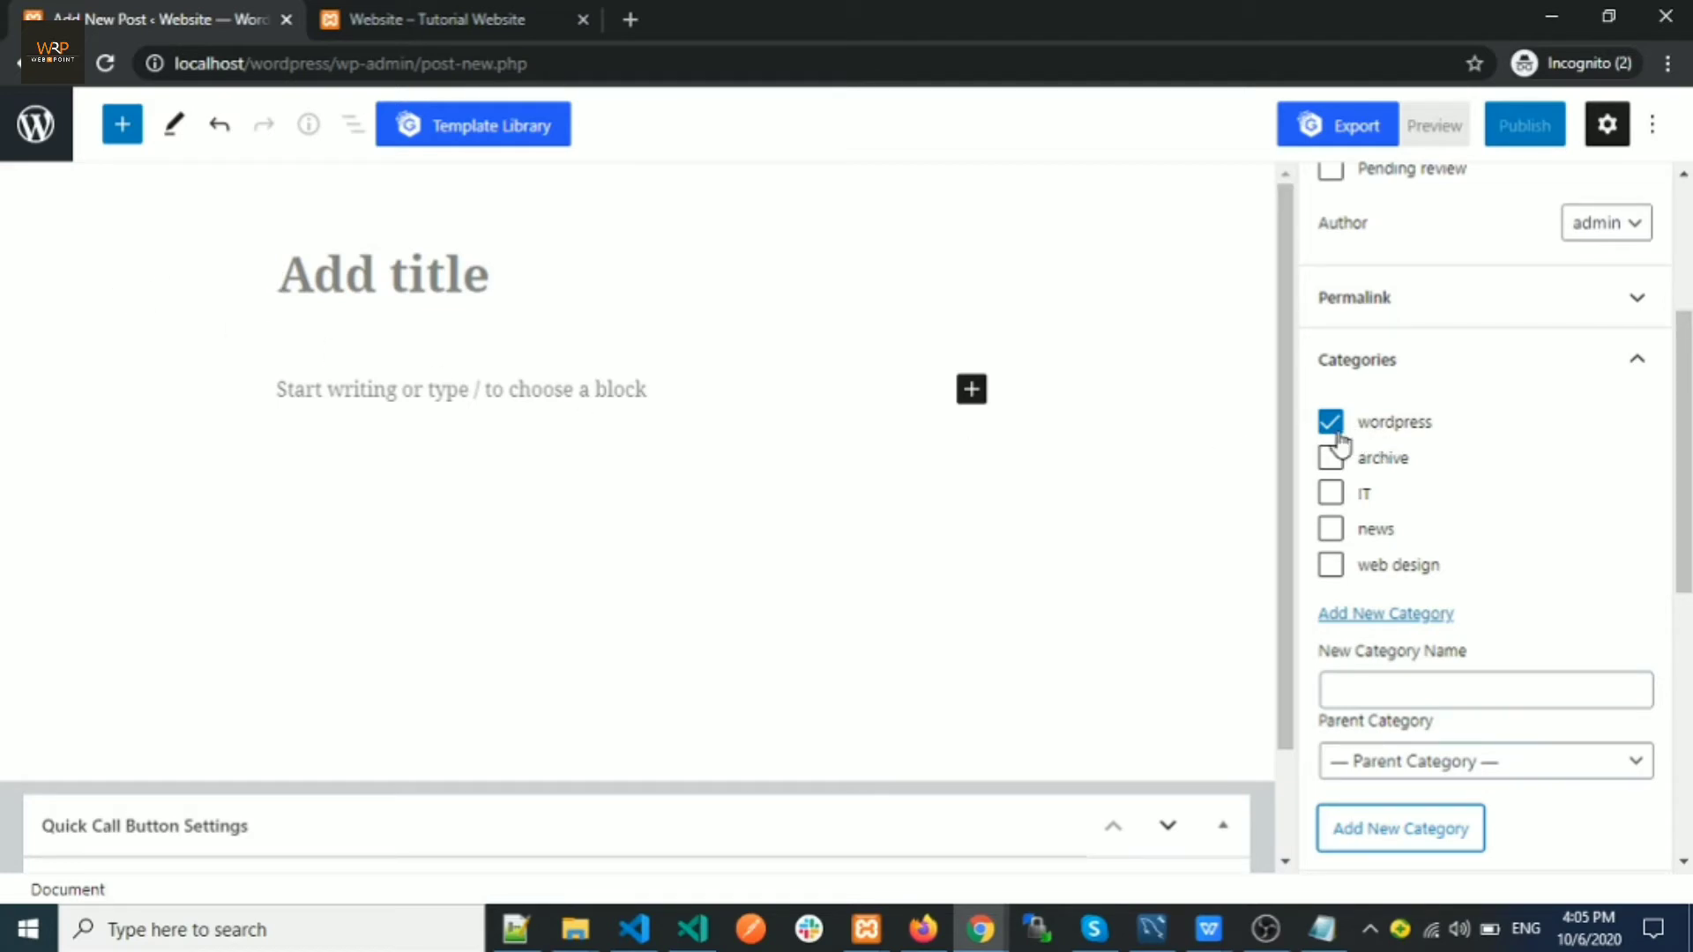
File the post under web design instead of wordpress
left_click(1328, 568)
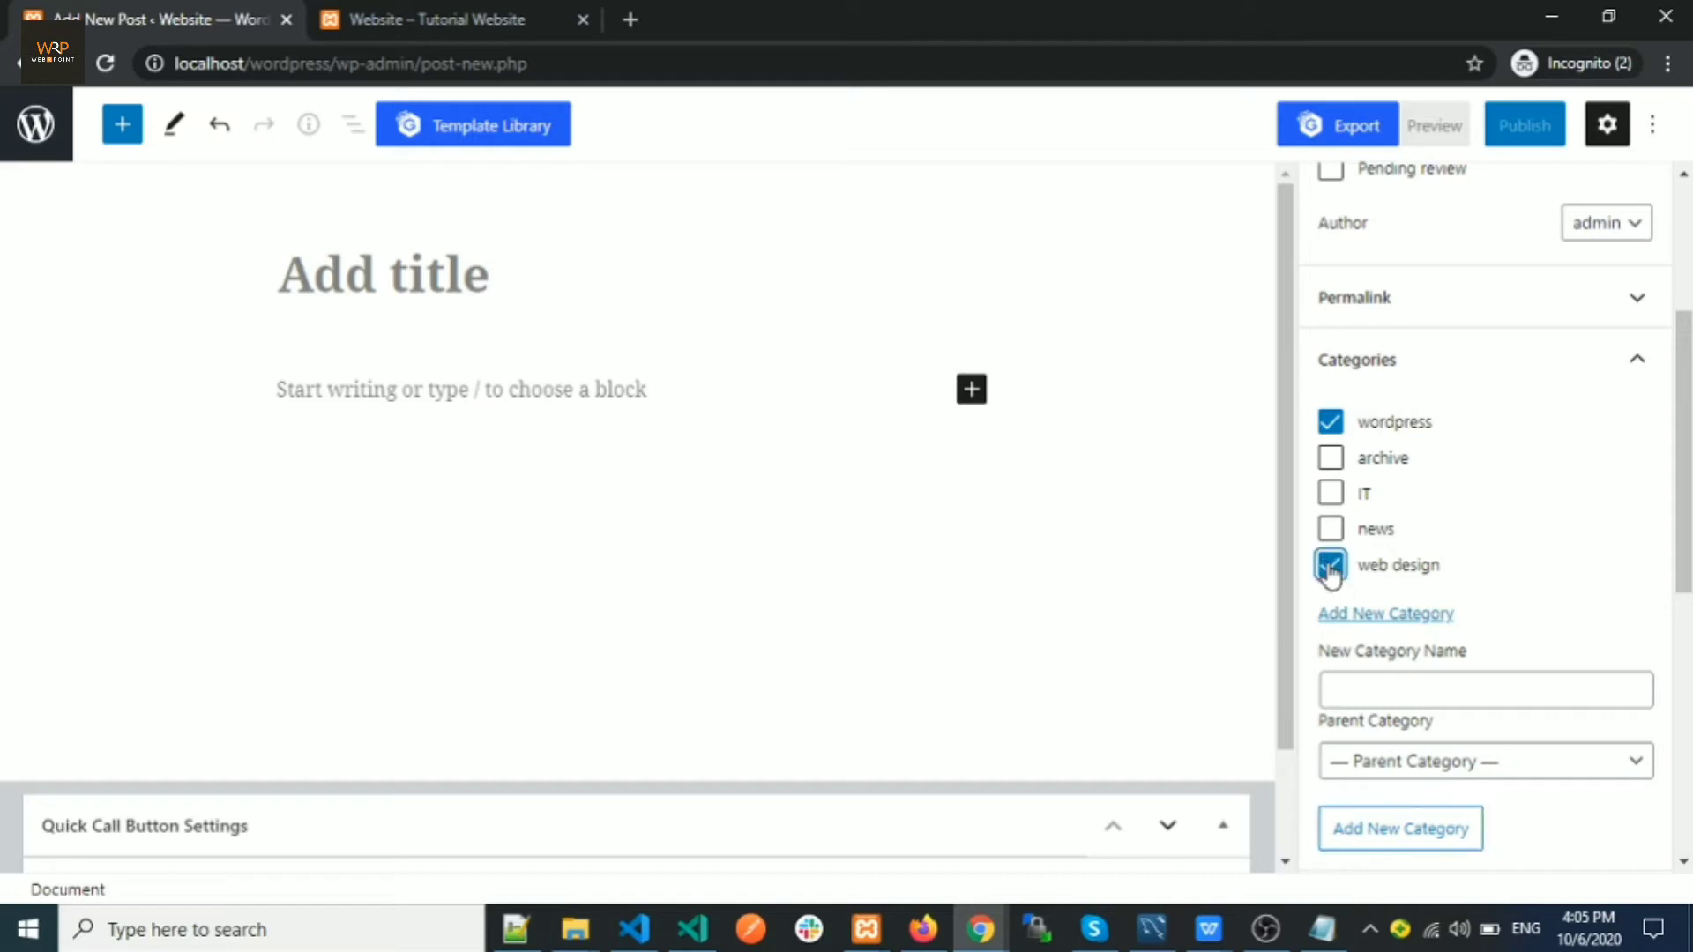
left_click(1330, 425)
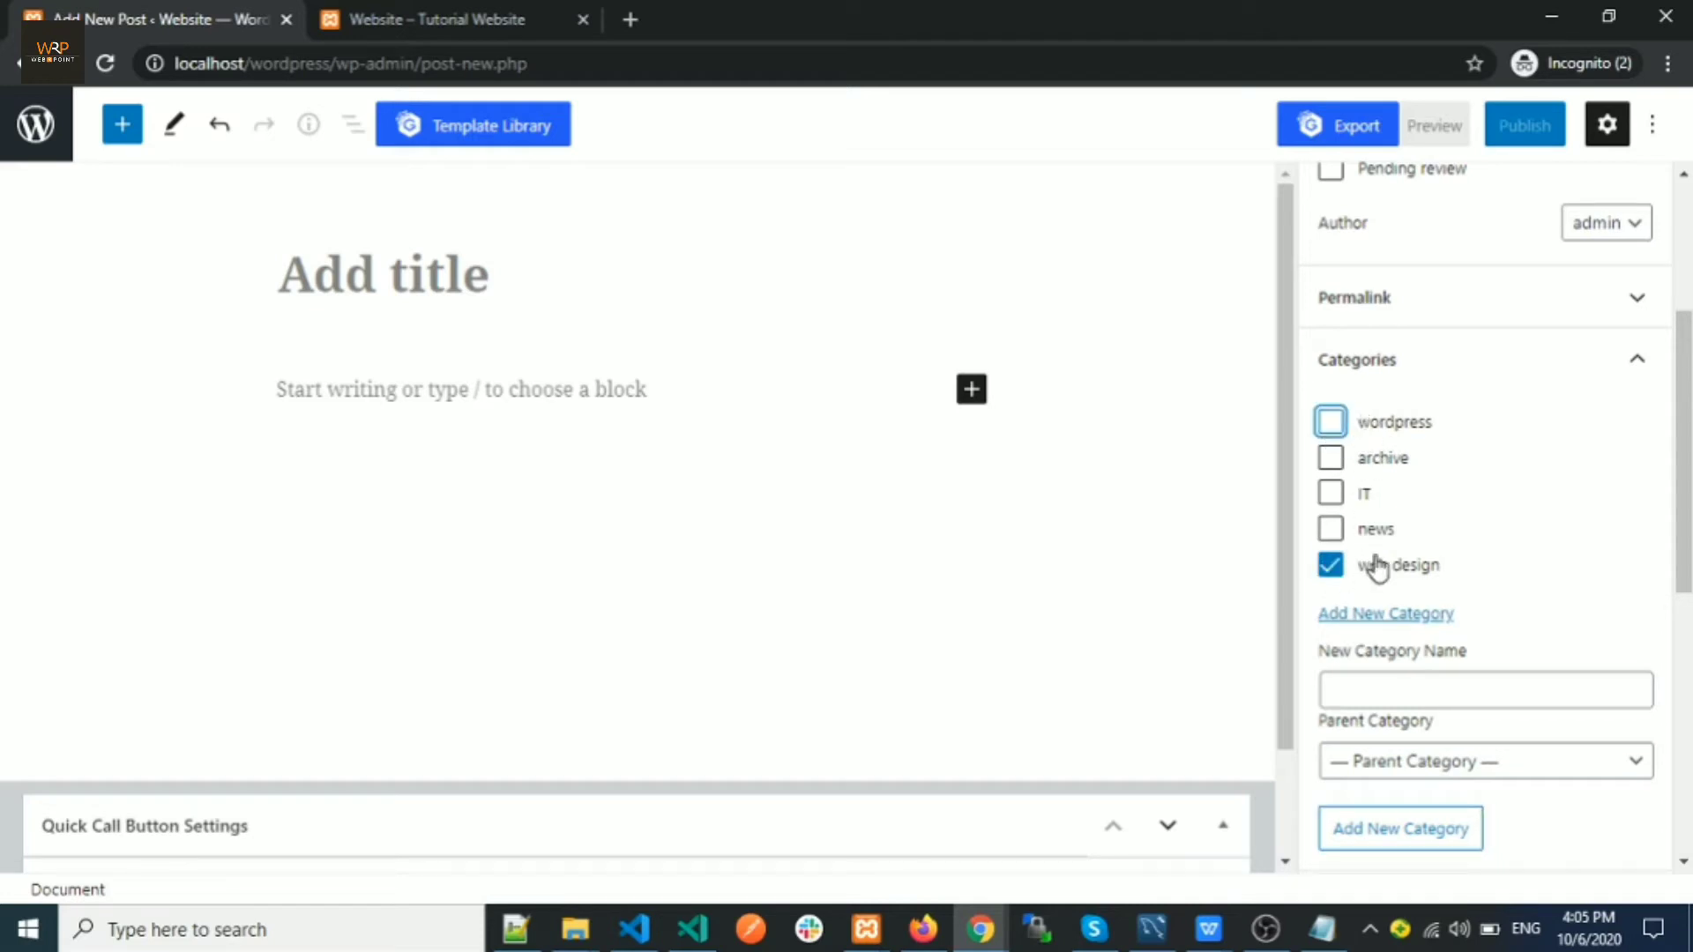
left_click(1638, 363)
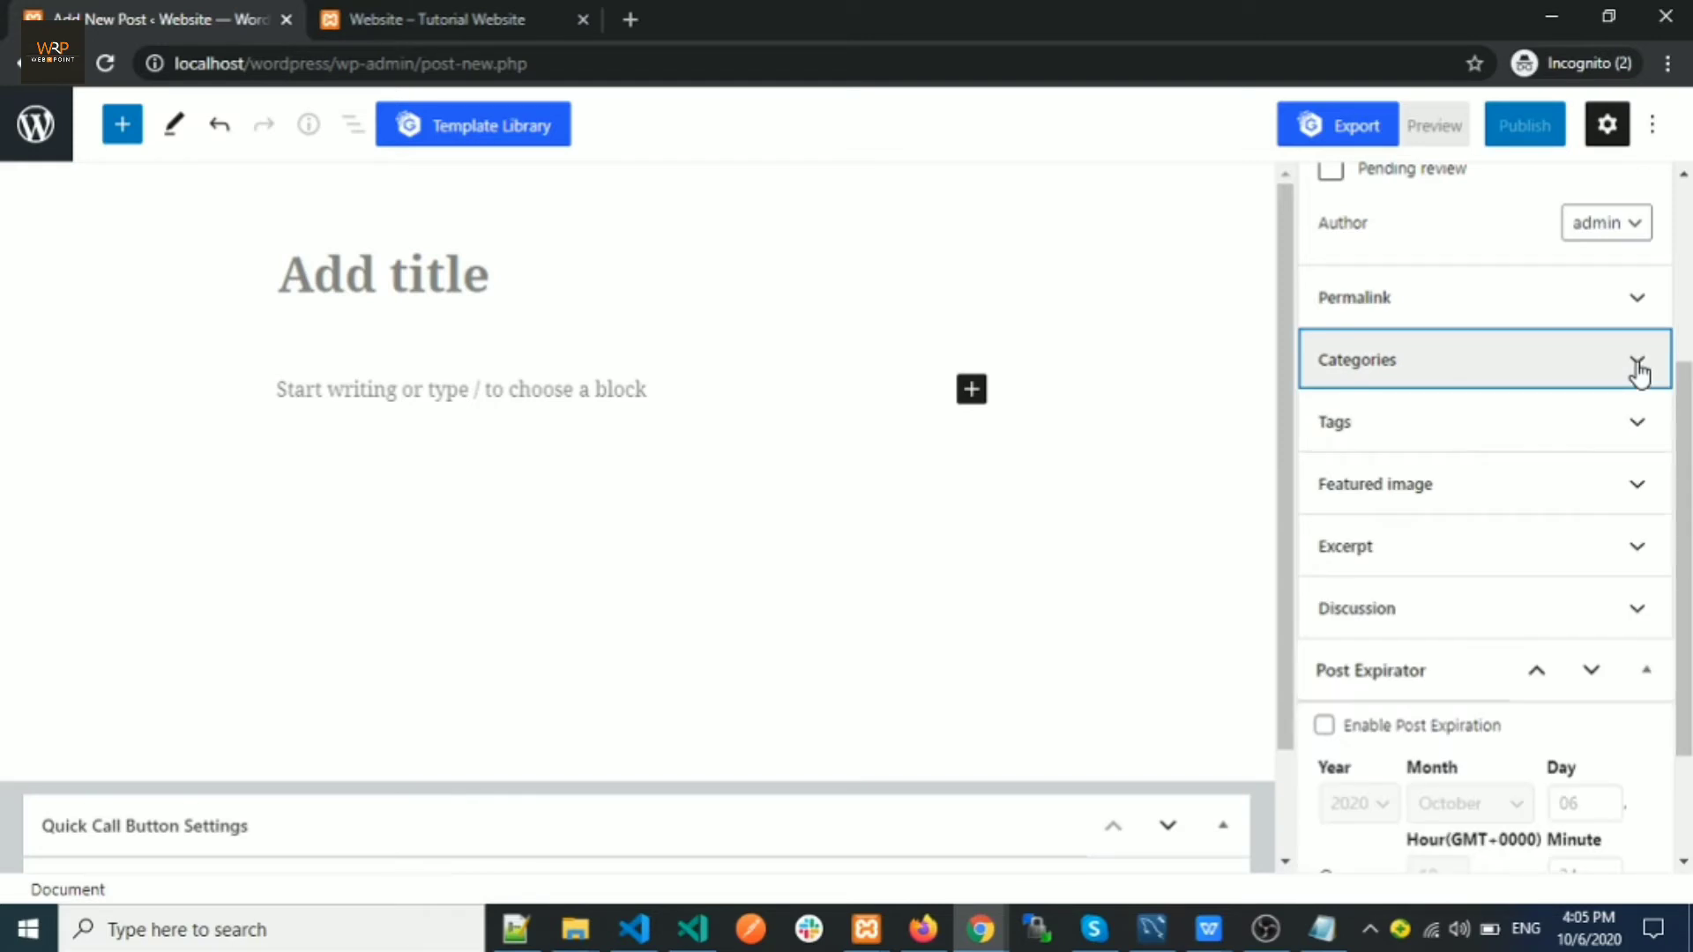
Look over the Tags and Featured image panels, then expand the post's Excerpt panel
left_click(1398, 429)
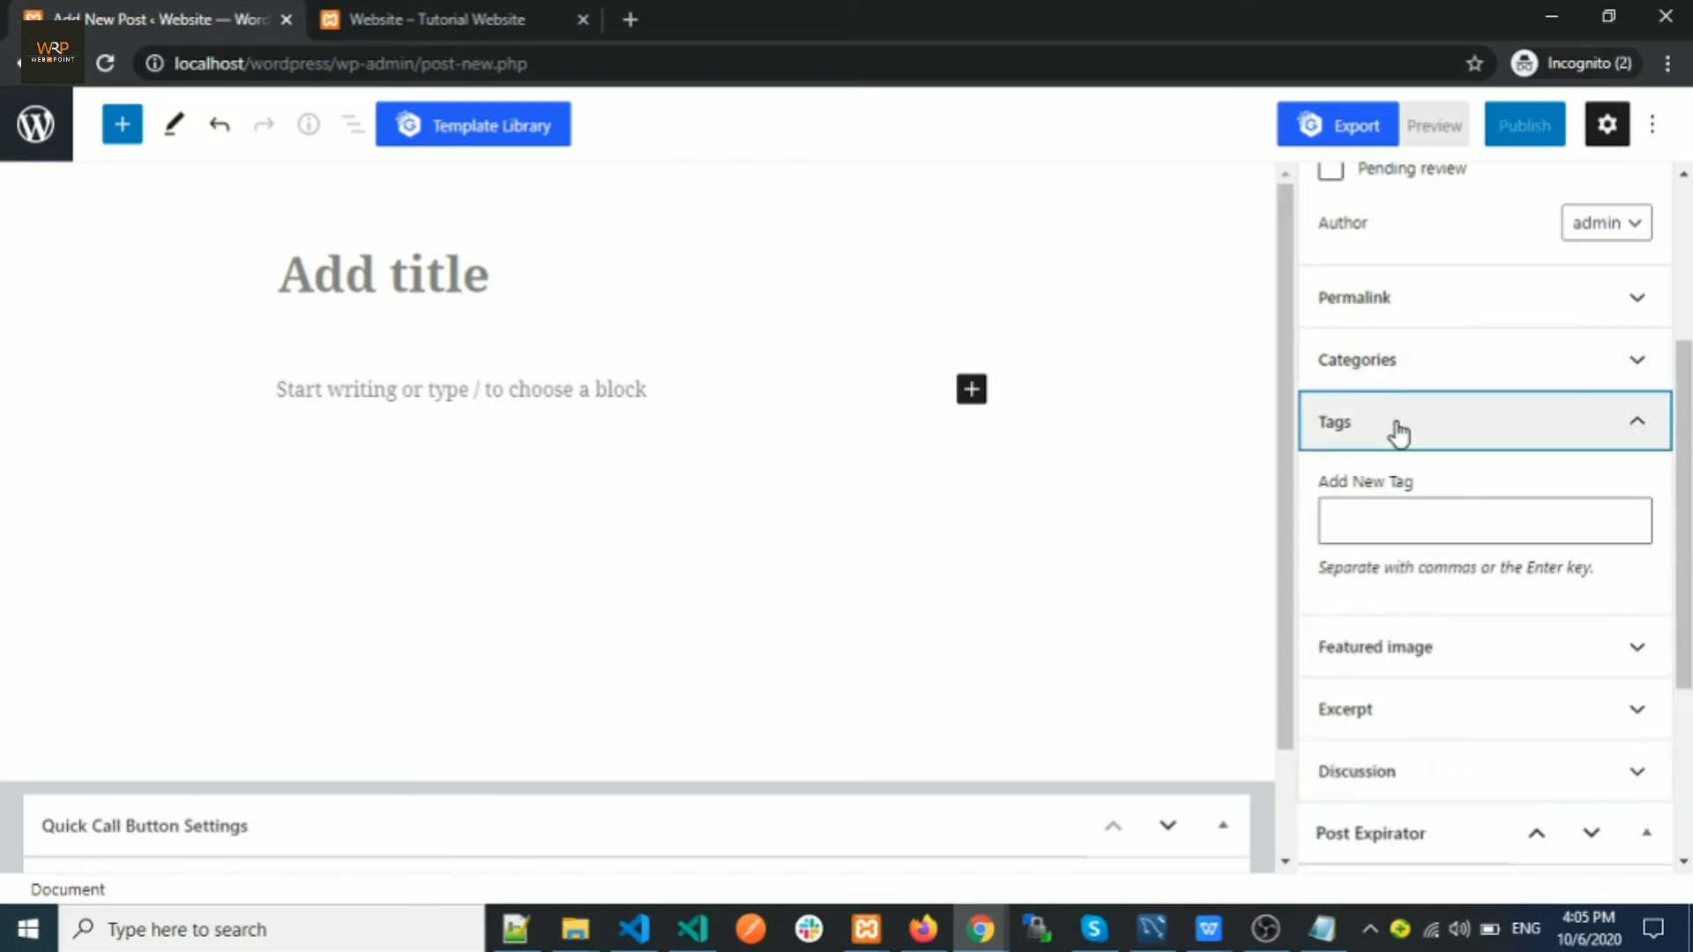
left_click(1640, 427)
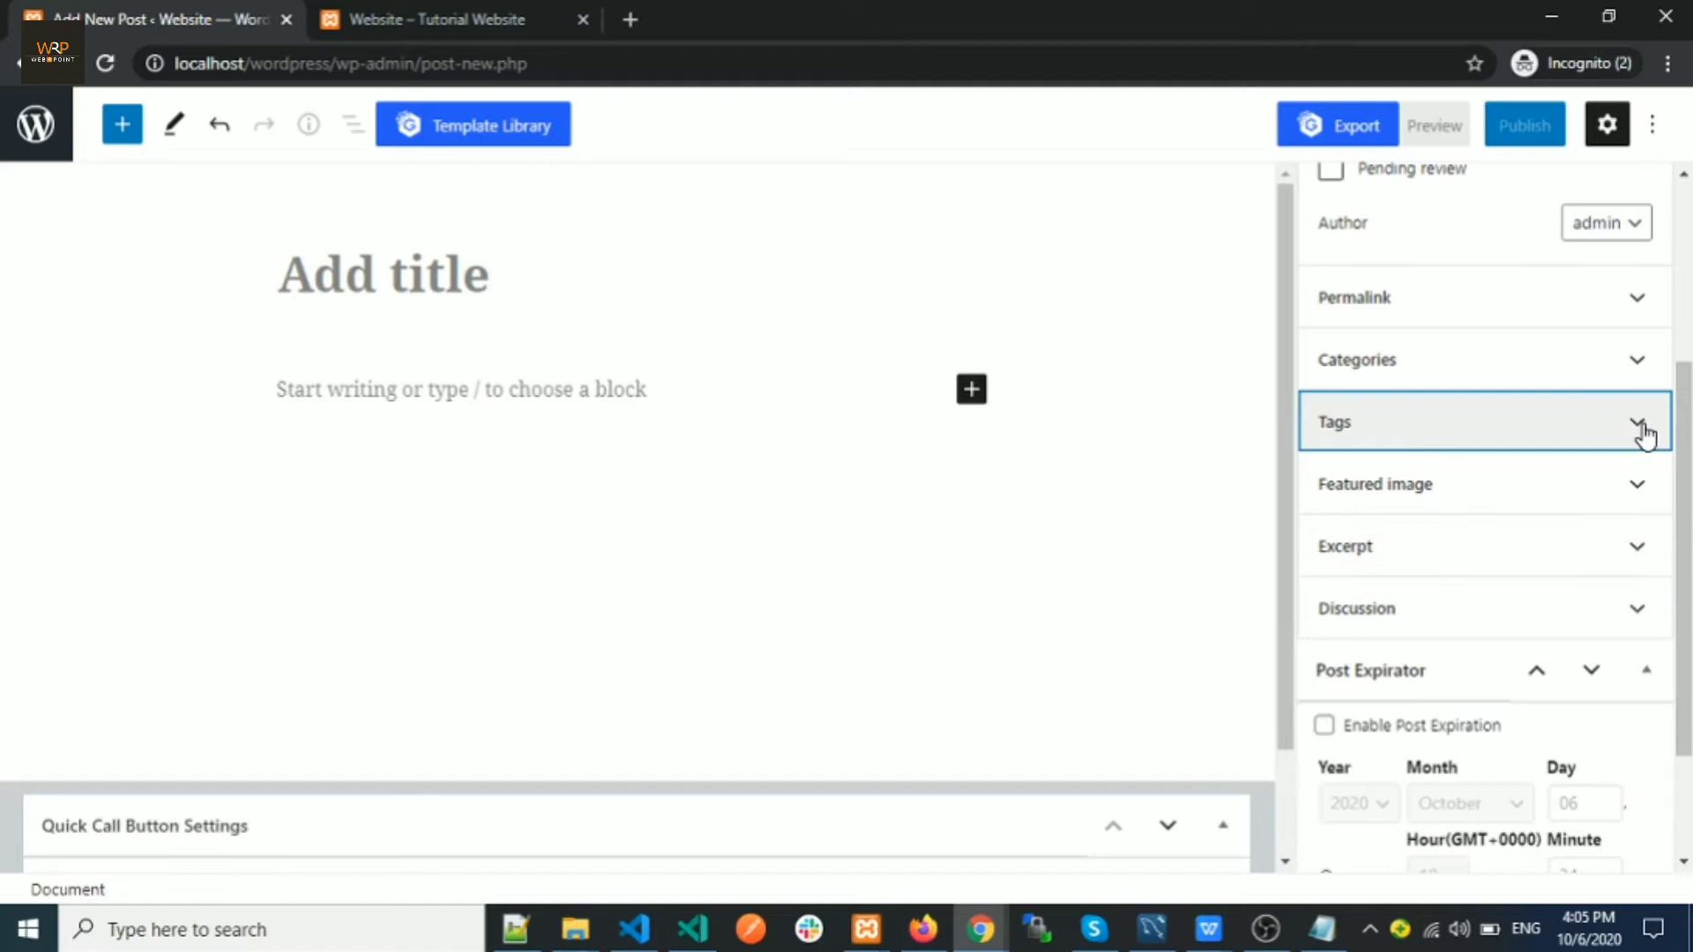
left_click(1460, 505)
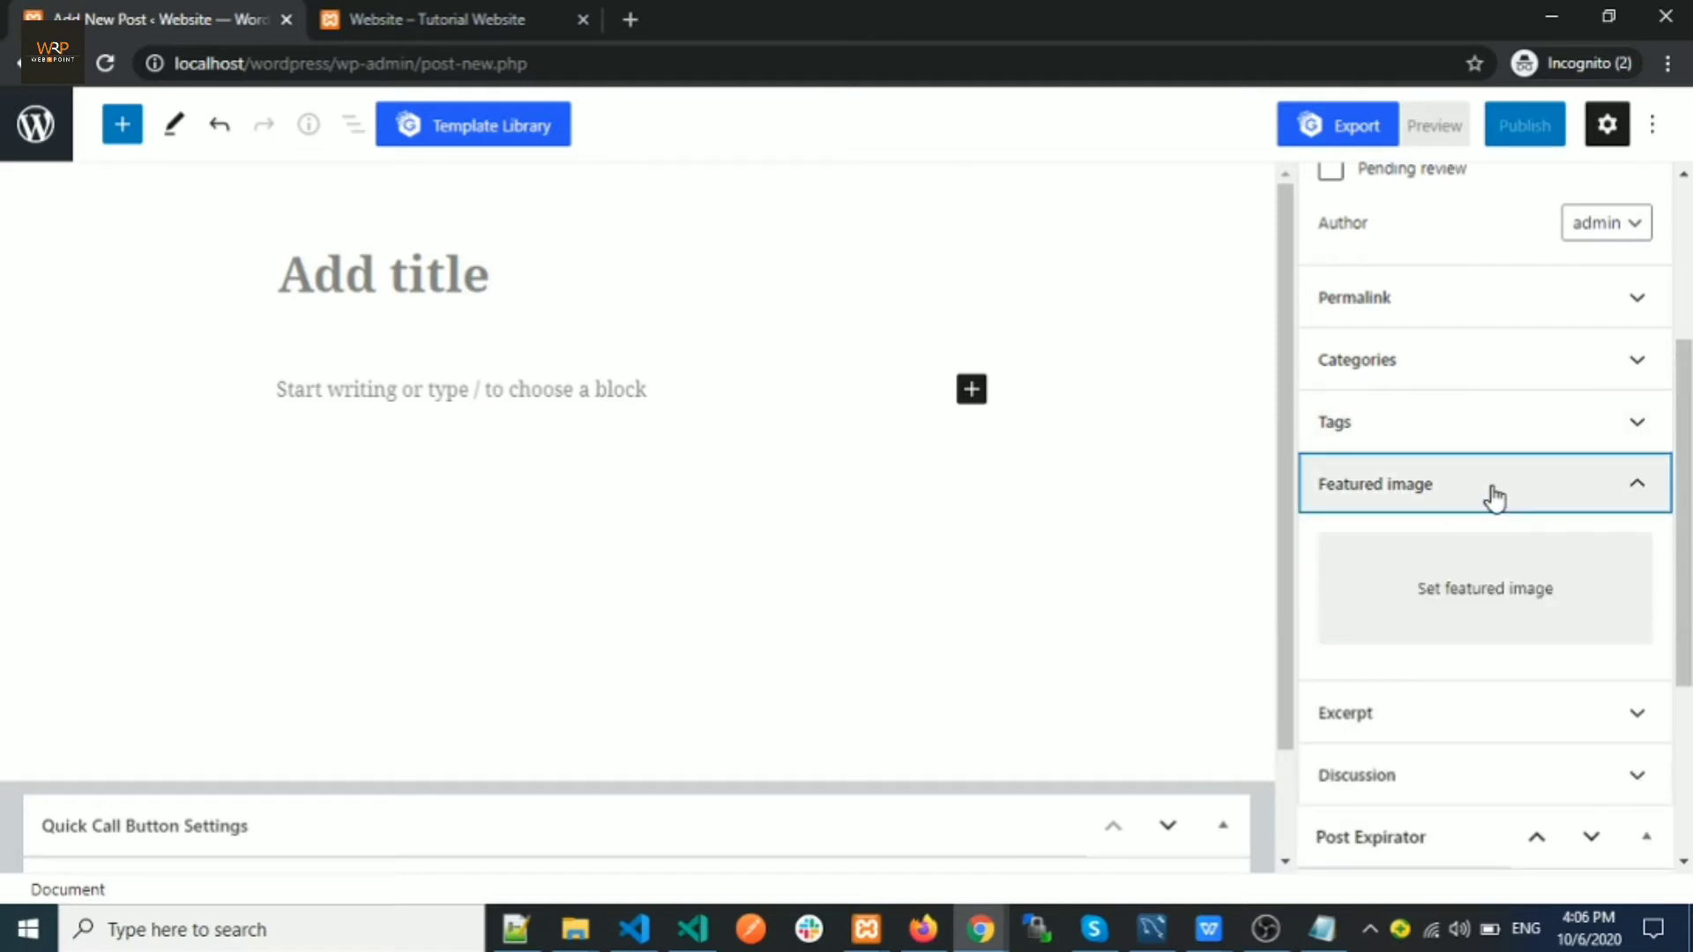
left_click(1632, 487)
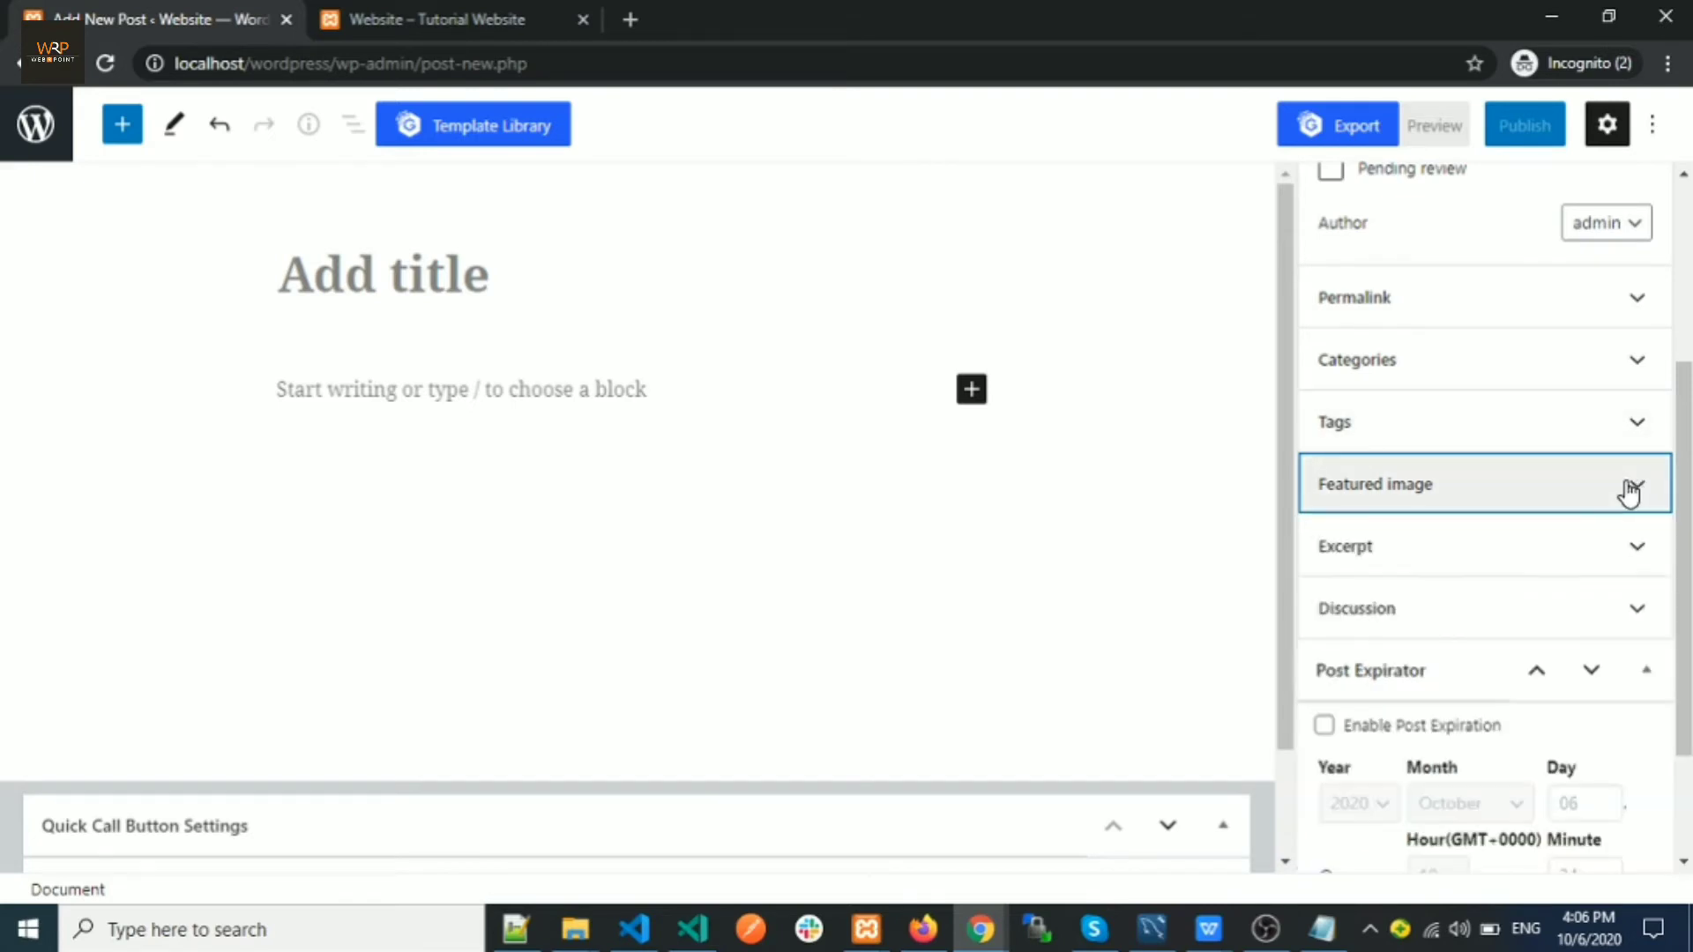
left_click(1429, 555)
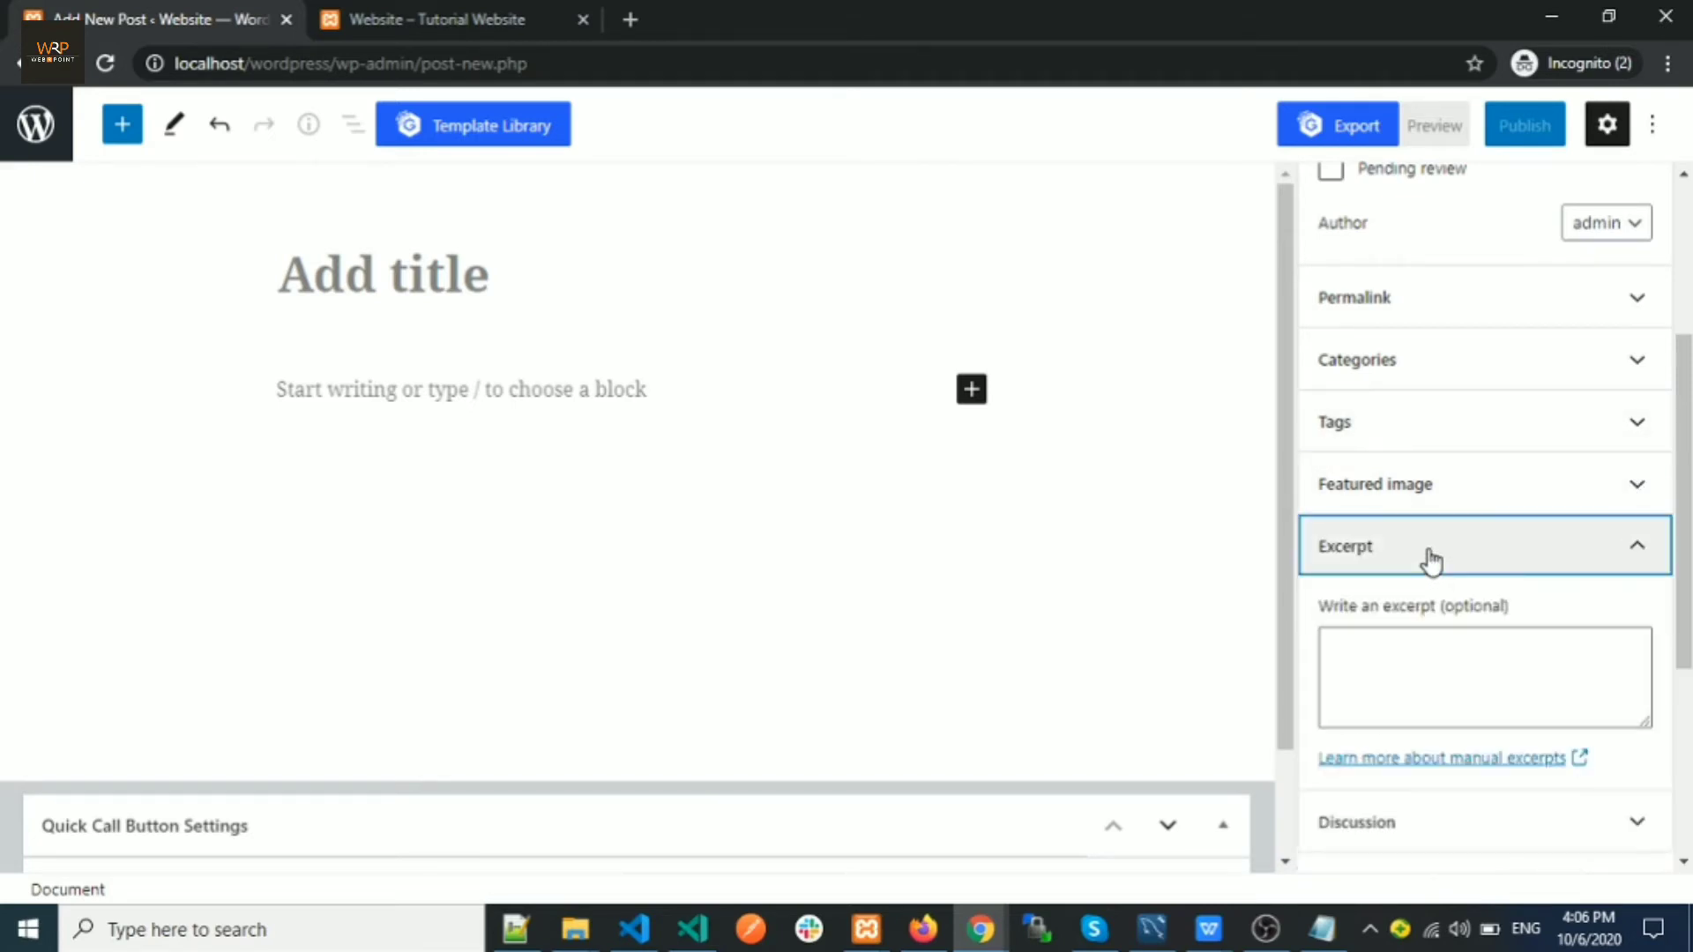
Compare with how the Hello world! excerpt appears on the live home page
left_click(379, 21)
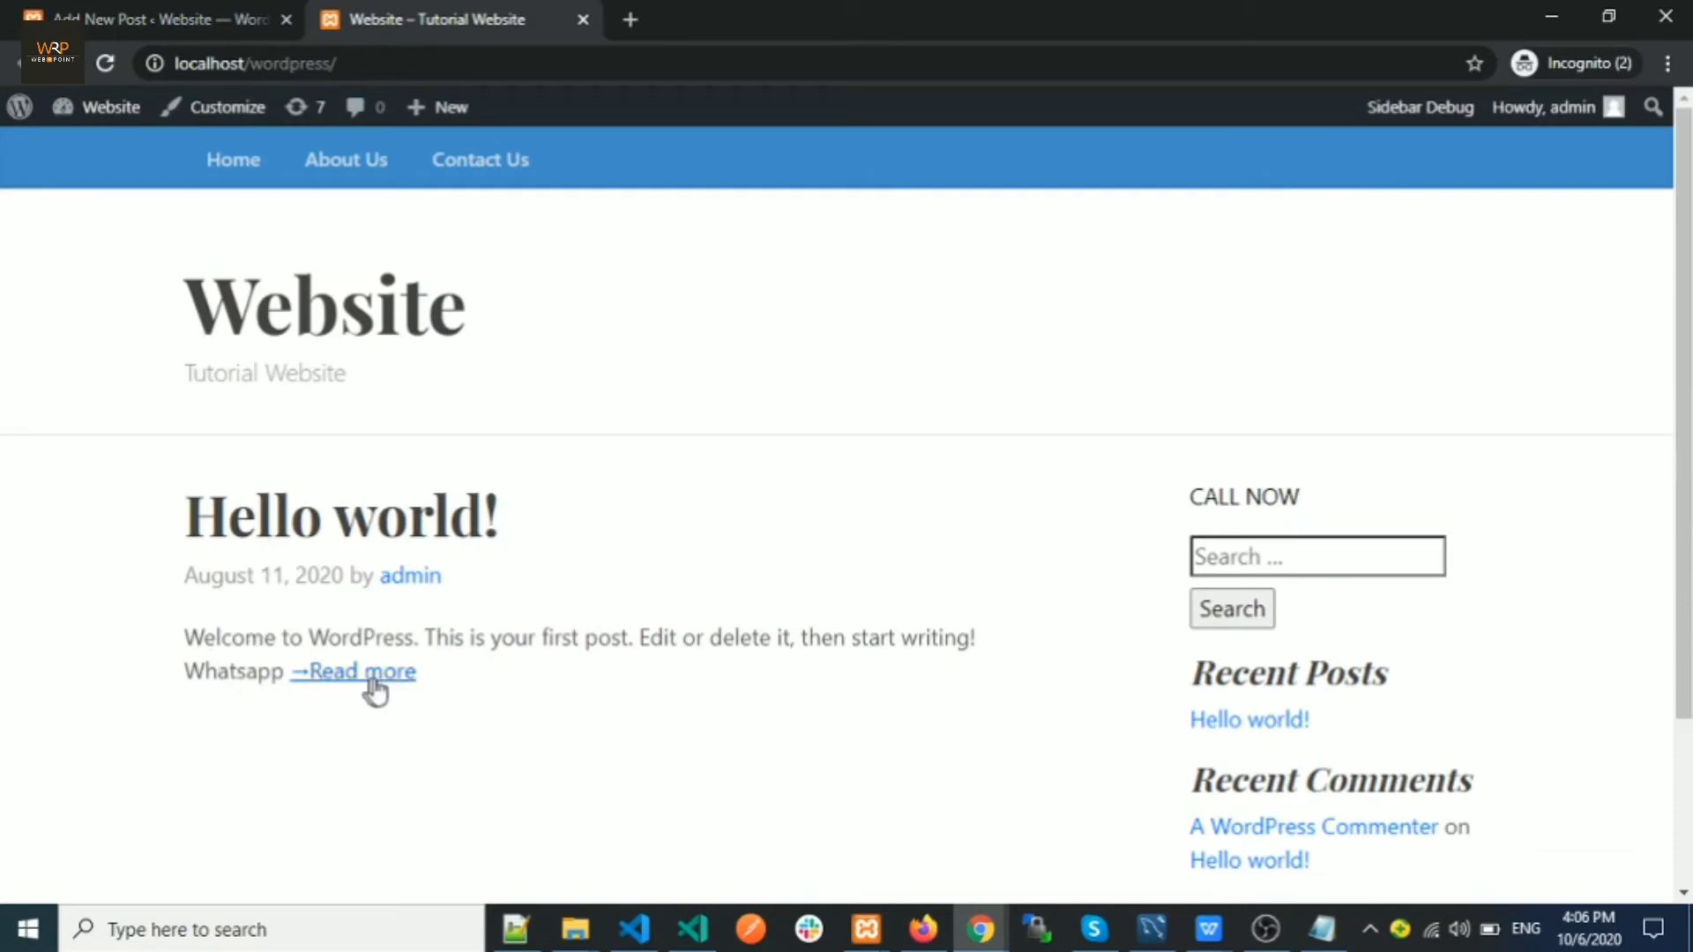
left_click_drag(284, 674, 188, 652)
left_click(168, 21)
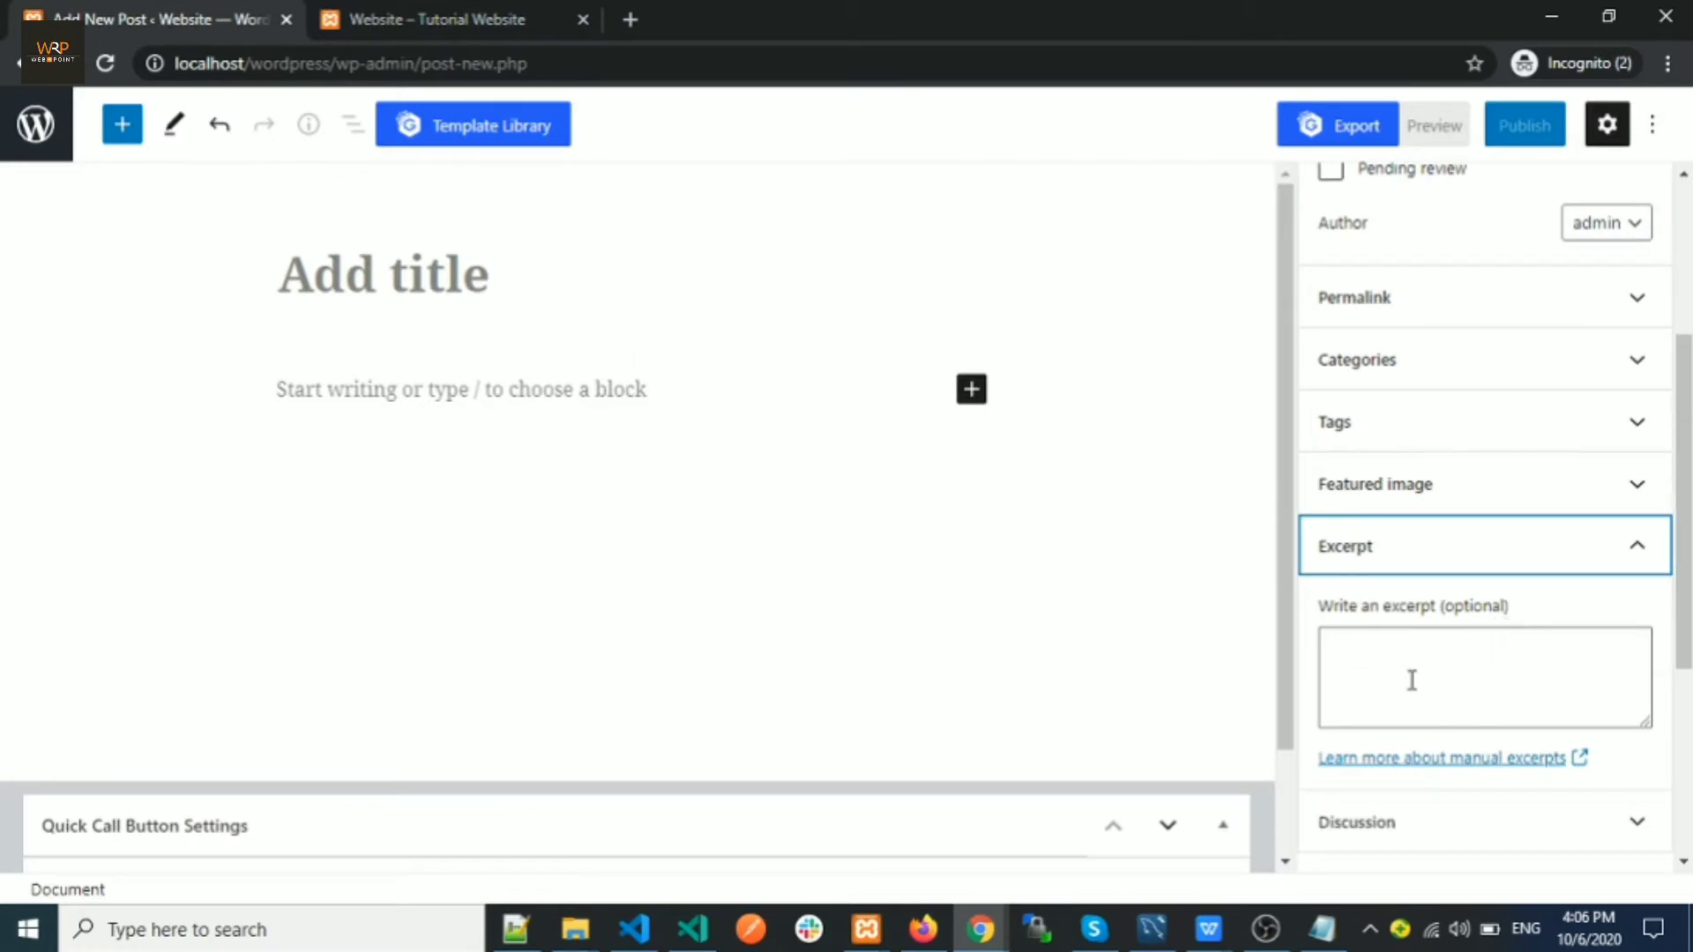
left_click(408, 16)
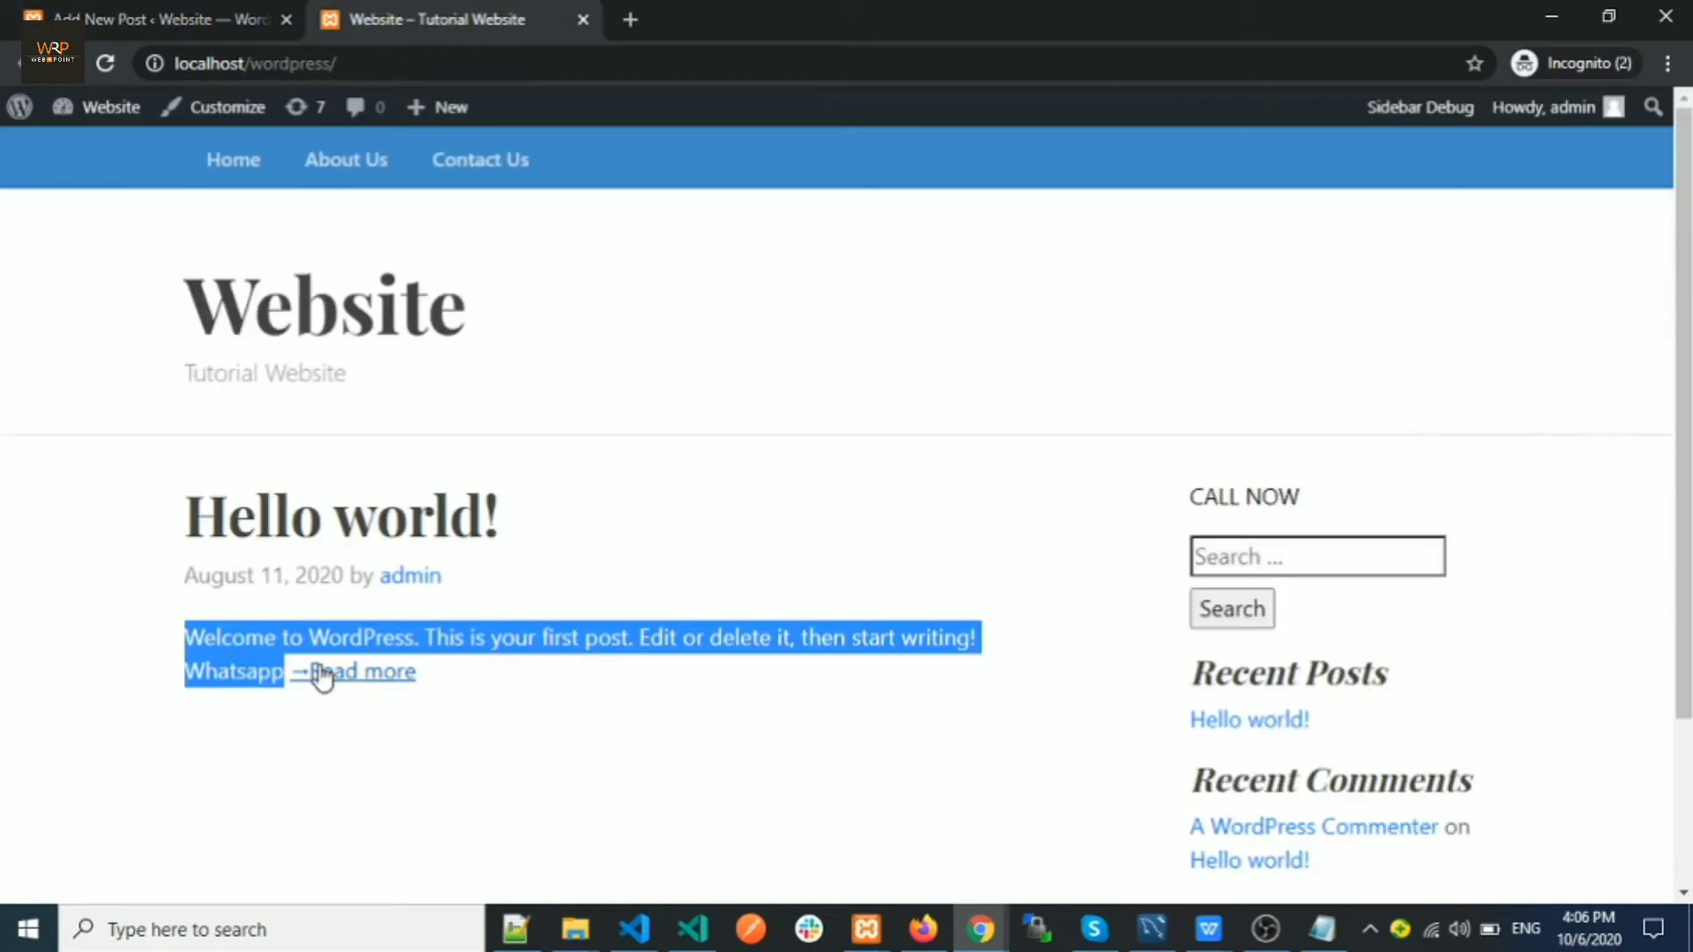
left_click(292, 636)
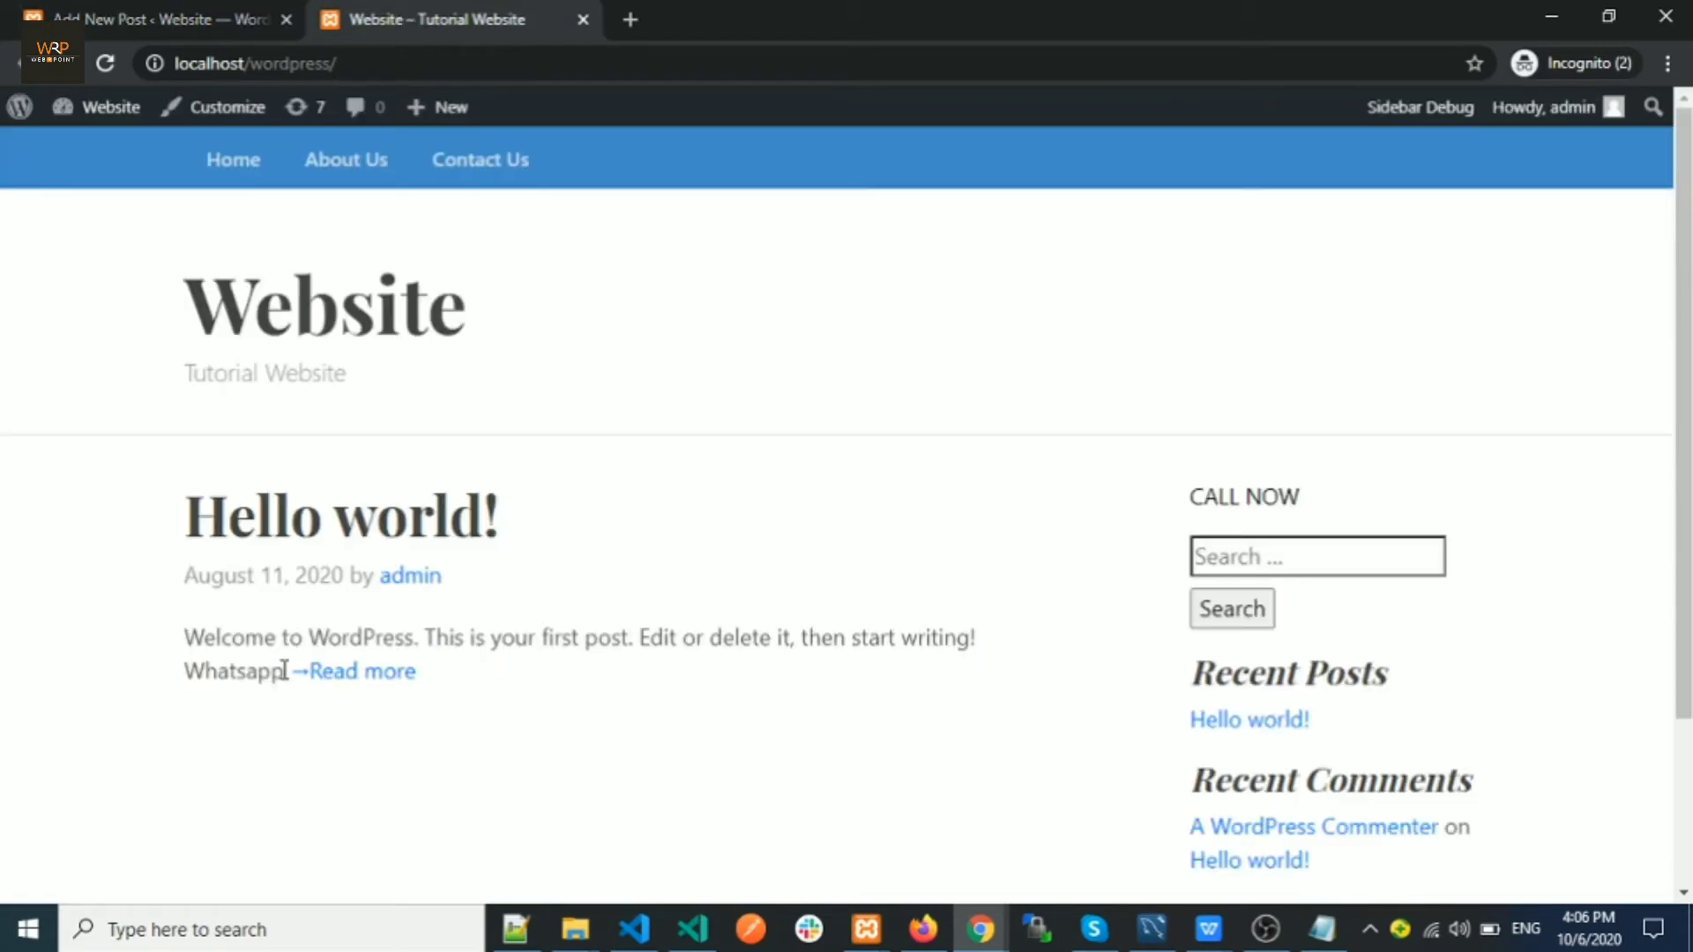
left_click_drag(284, 671, 180, 639)
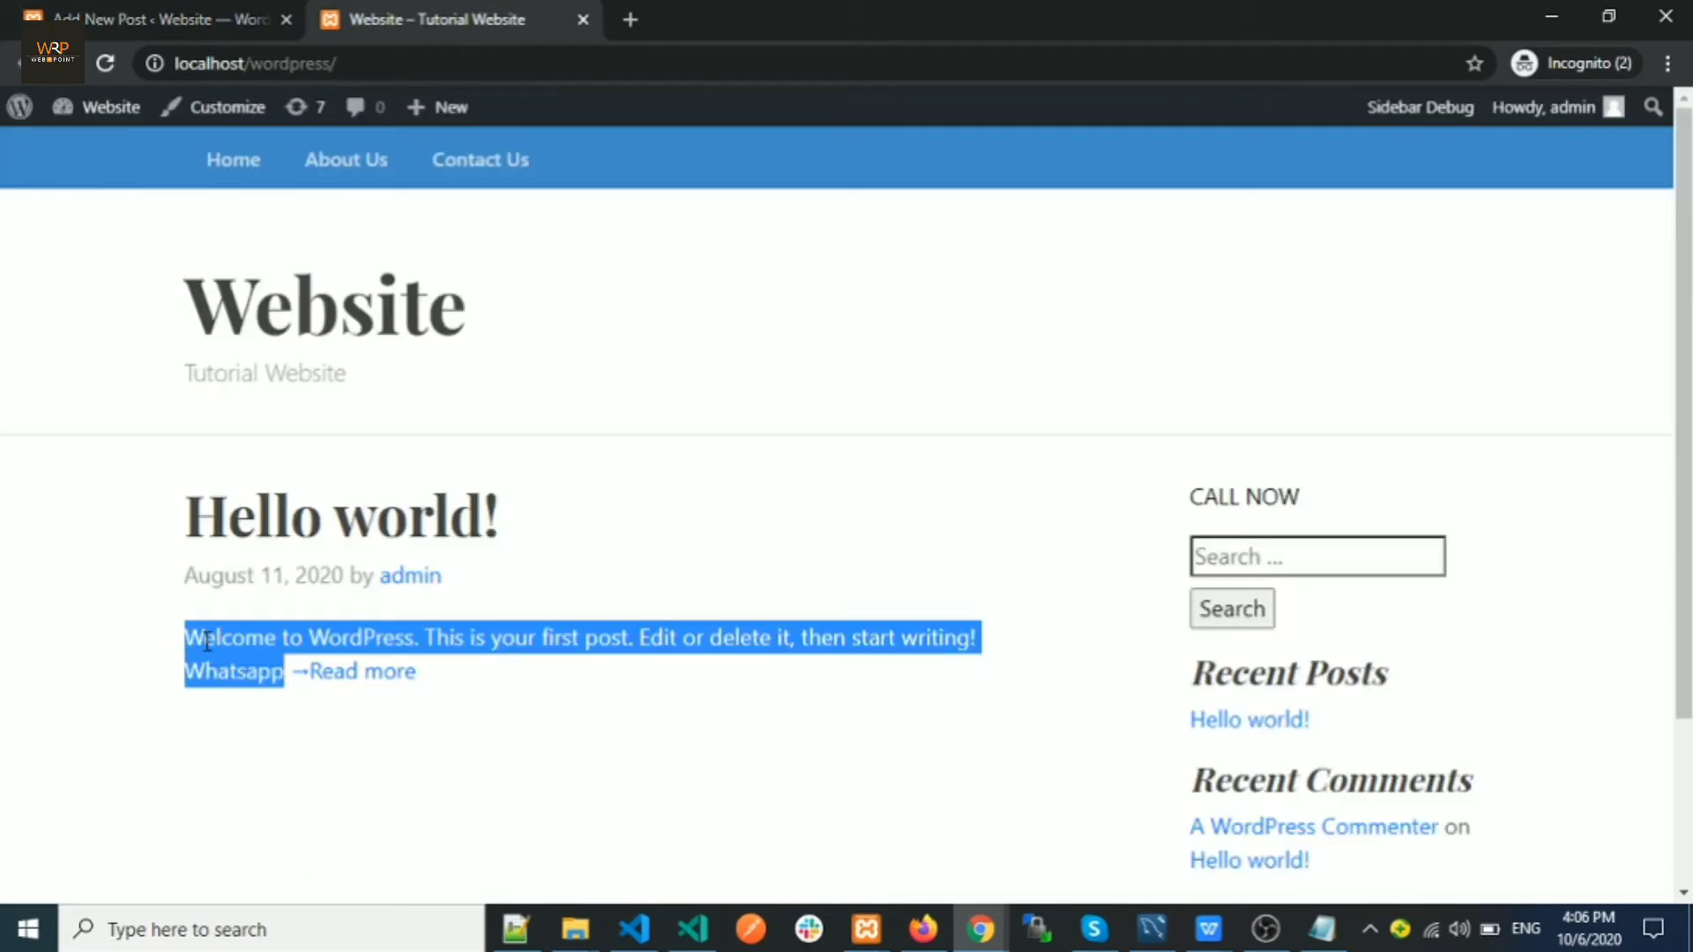
left_click(204, 14)
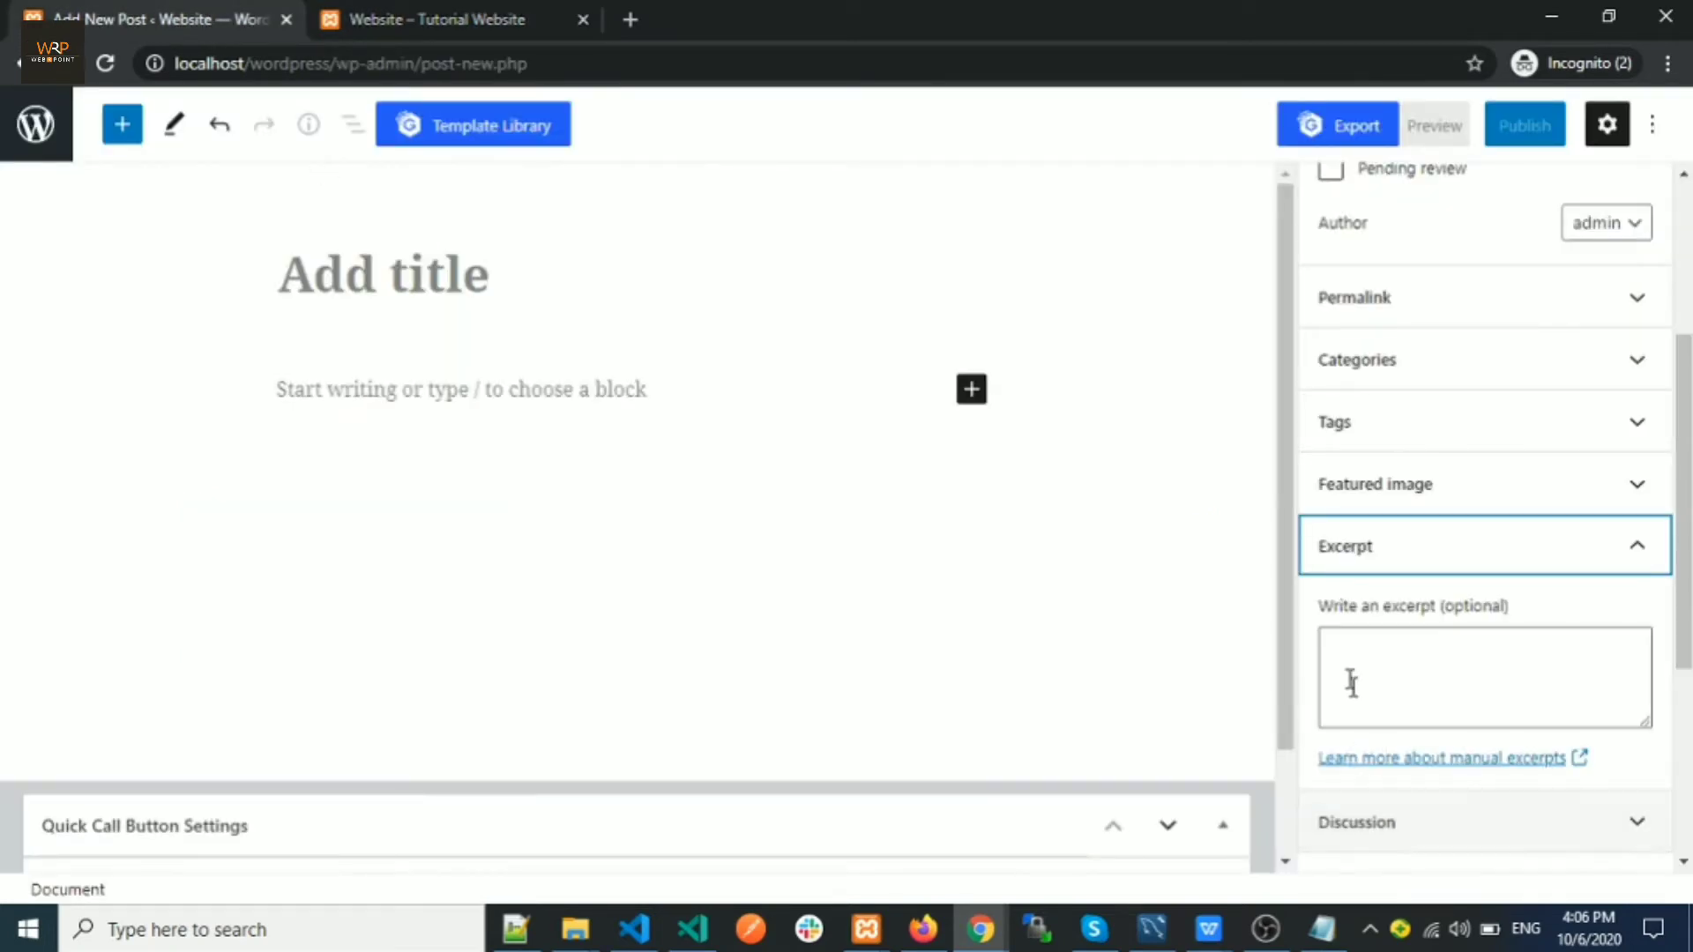
scroll(1349, 648, "down", 3)
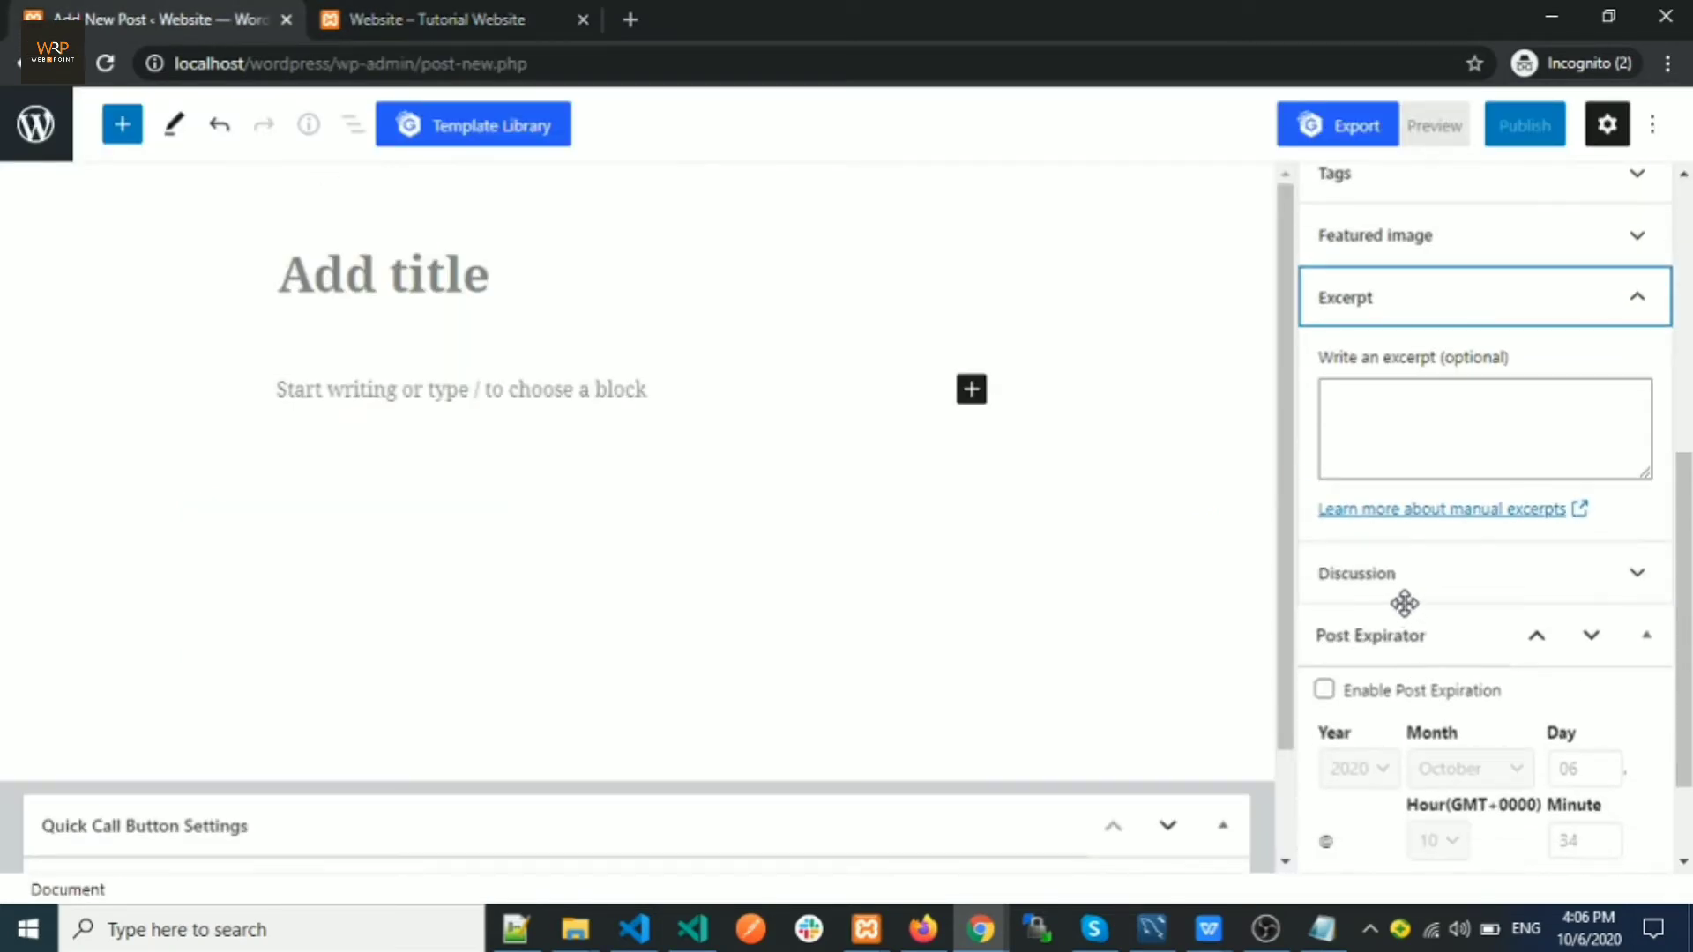
scroll(1409, 592, "up", 6)
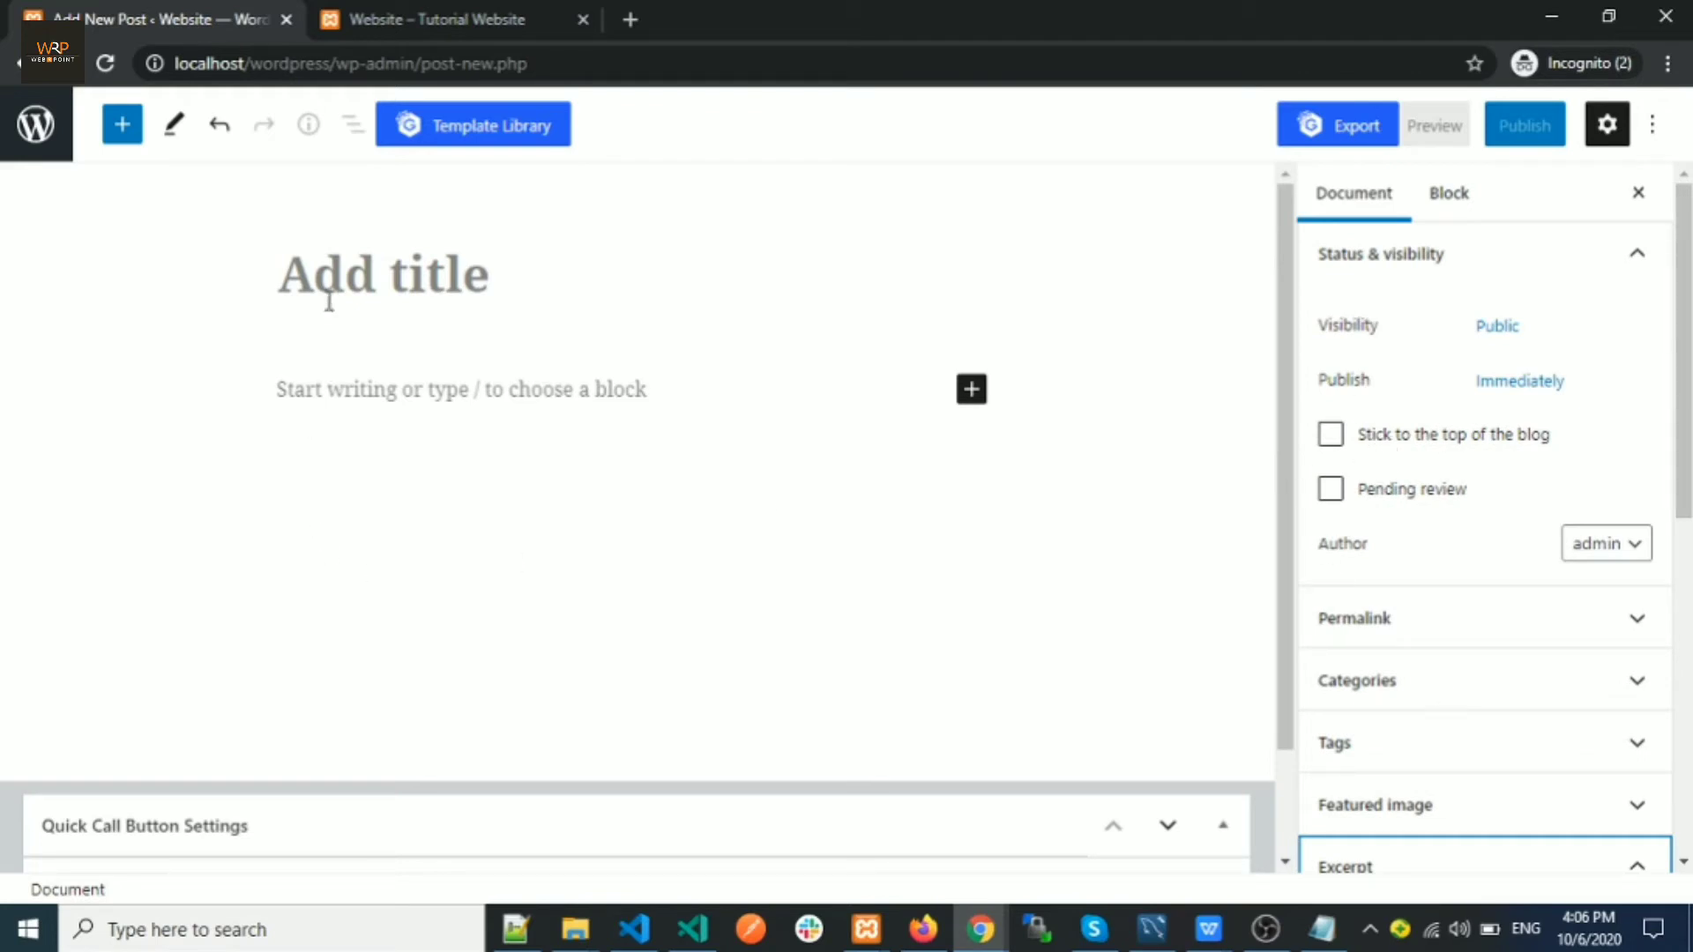
Focus the post's Add title field, then bring the Notepad draft of the Responsive Web Design article forward
left_click(327, 264)
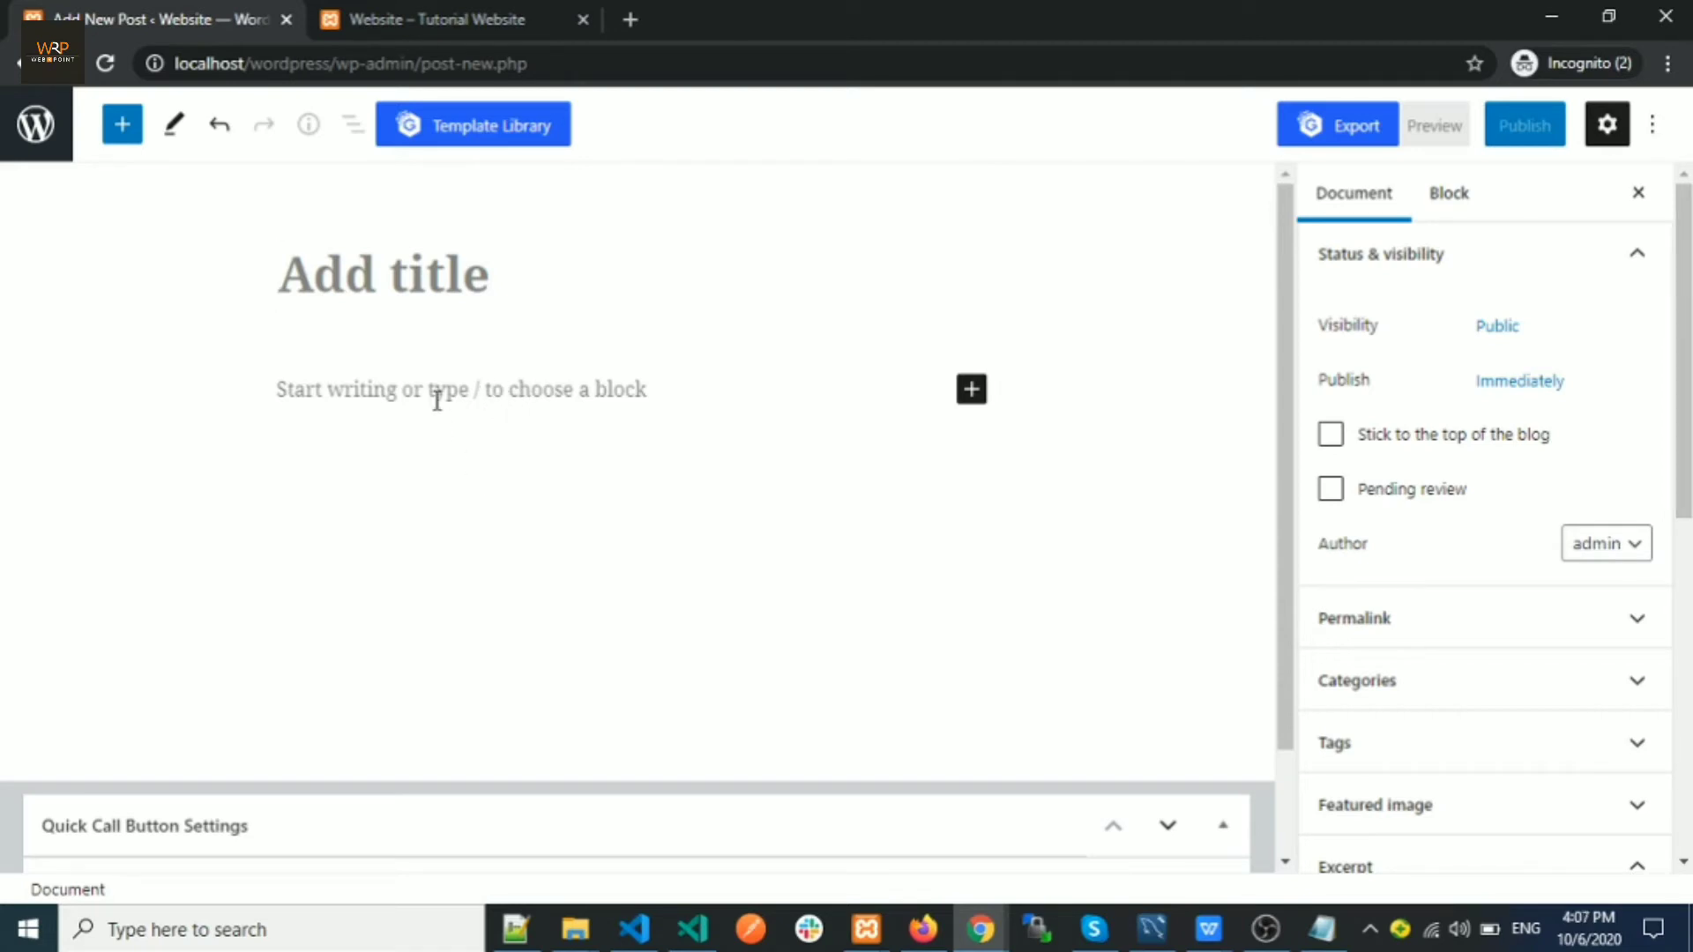
mouse_move(514, 947)
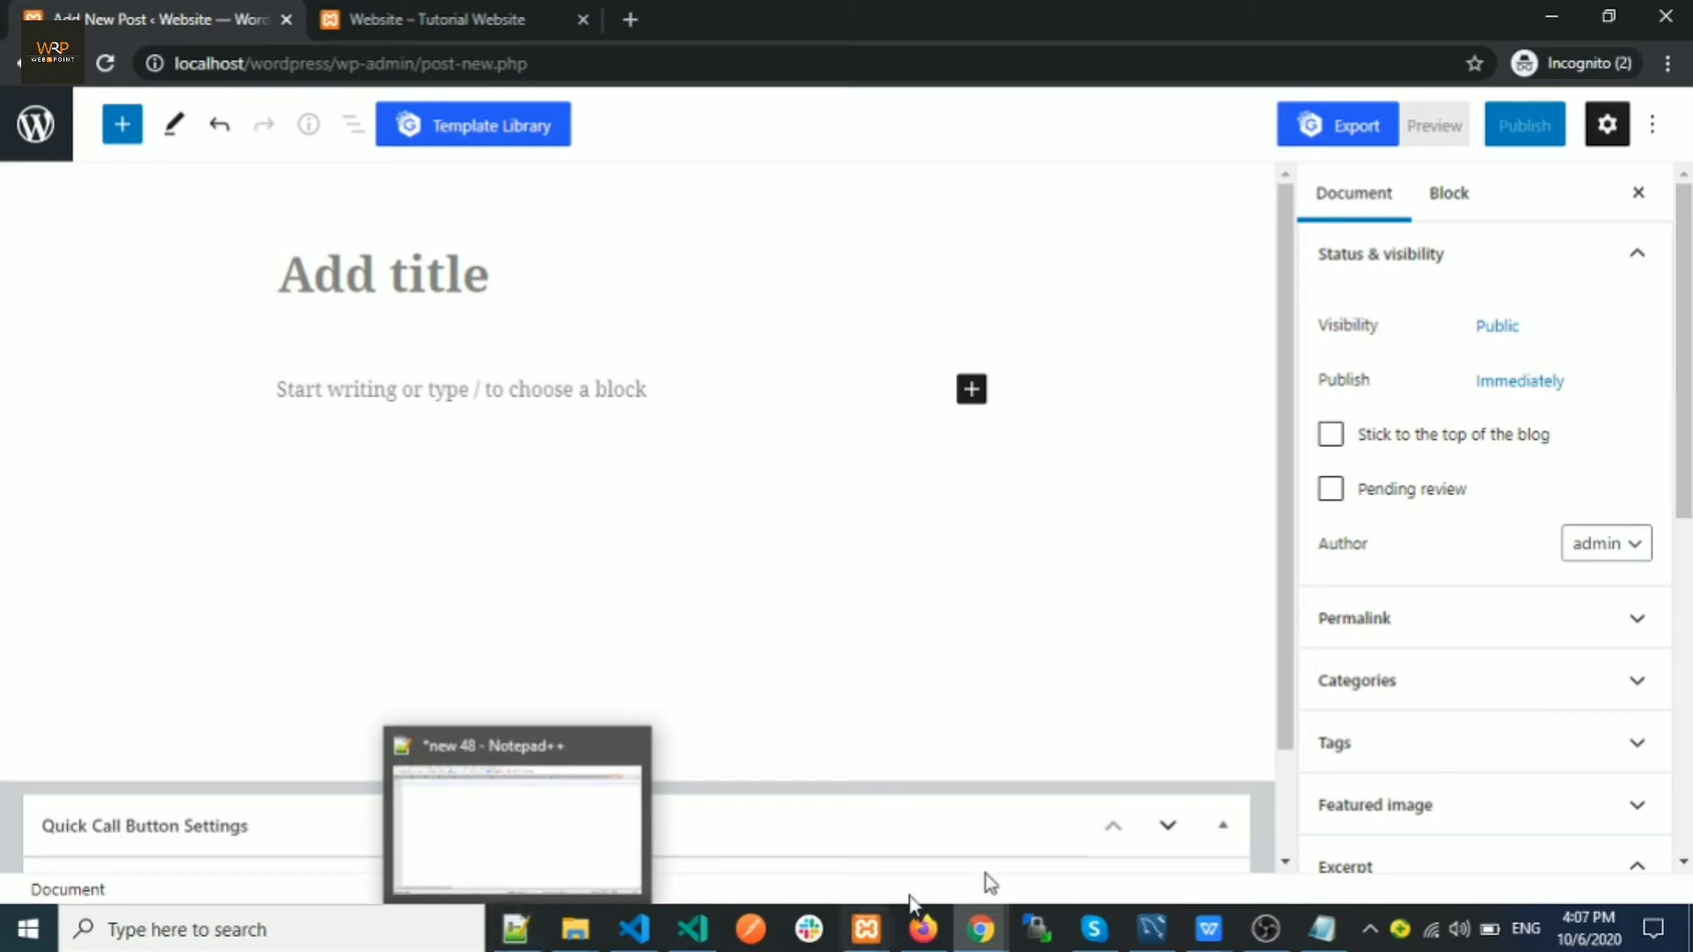
left_click(1323, 928)
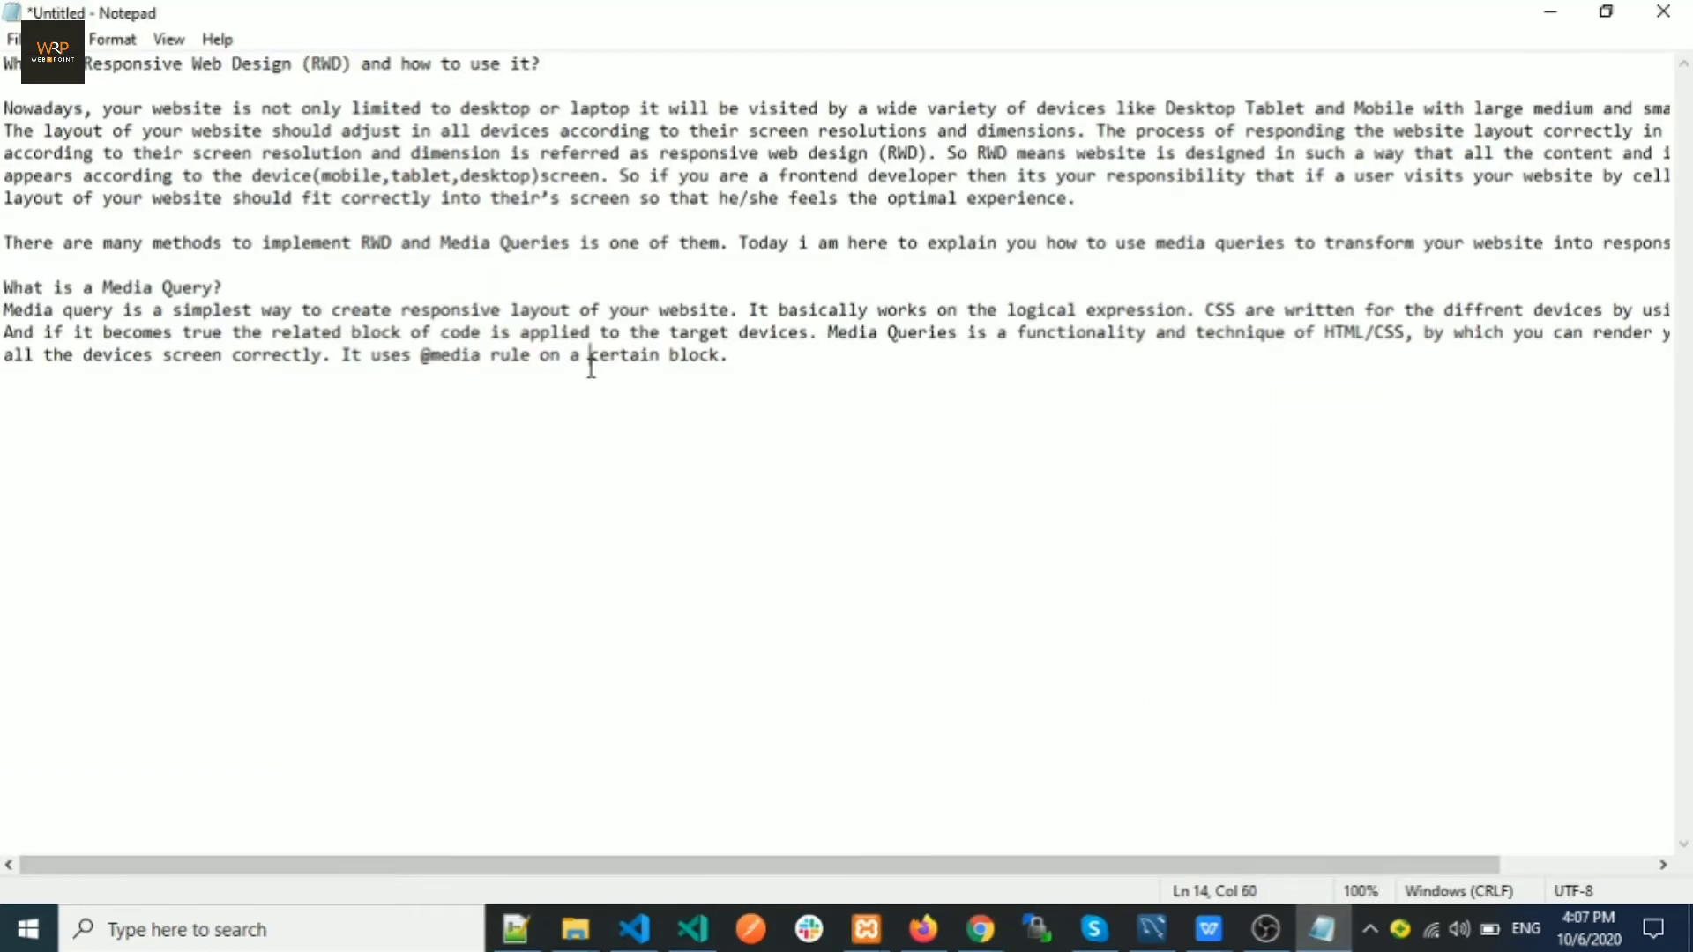
Paste the Notepad title 'What is Responsive Web Design (RWD) and how to use it?' into the post title
left_click_drag(541, 64, 5, 69)
key("ctrl+c")
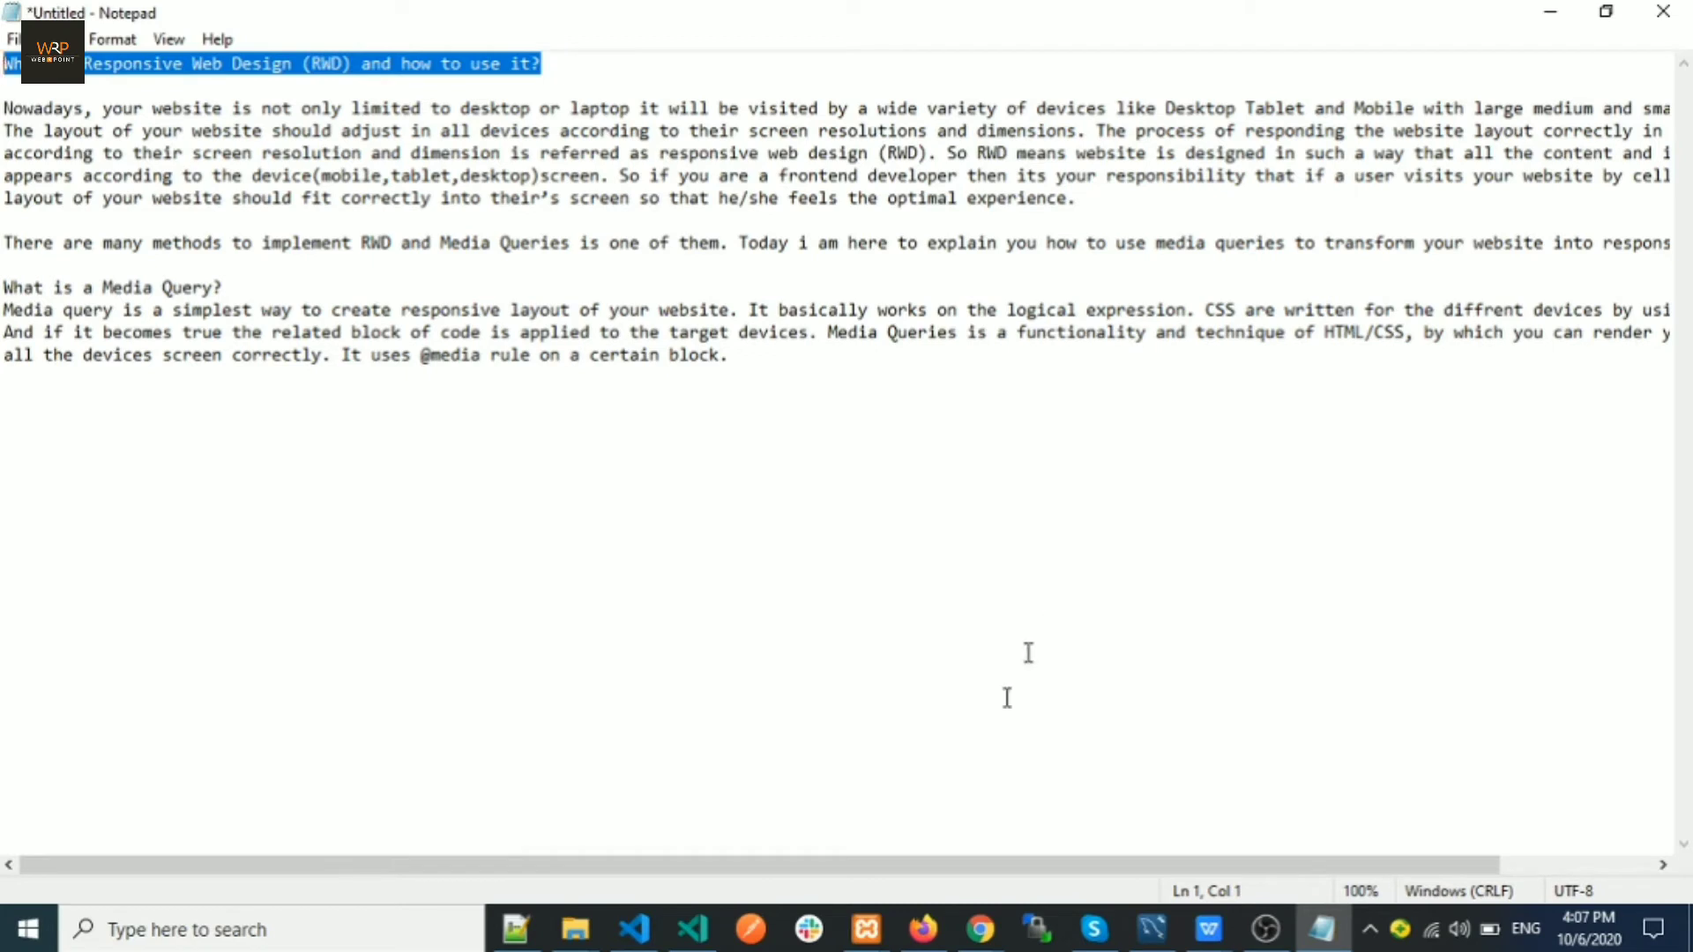
left_click(981, 929)
left_click(1219, 859)
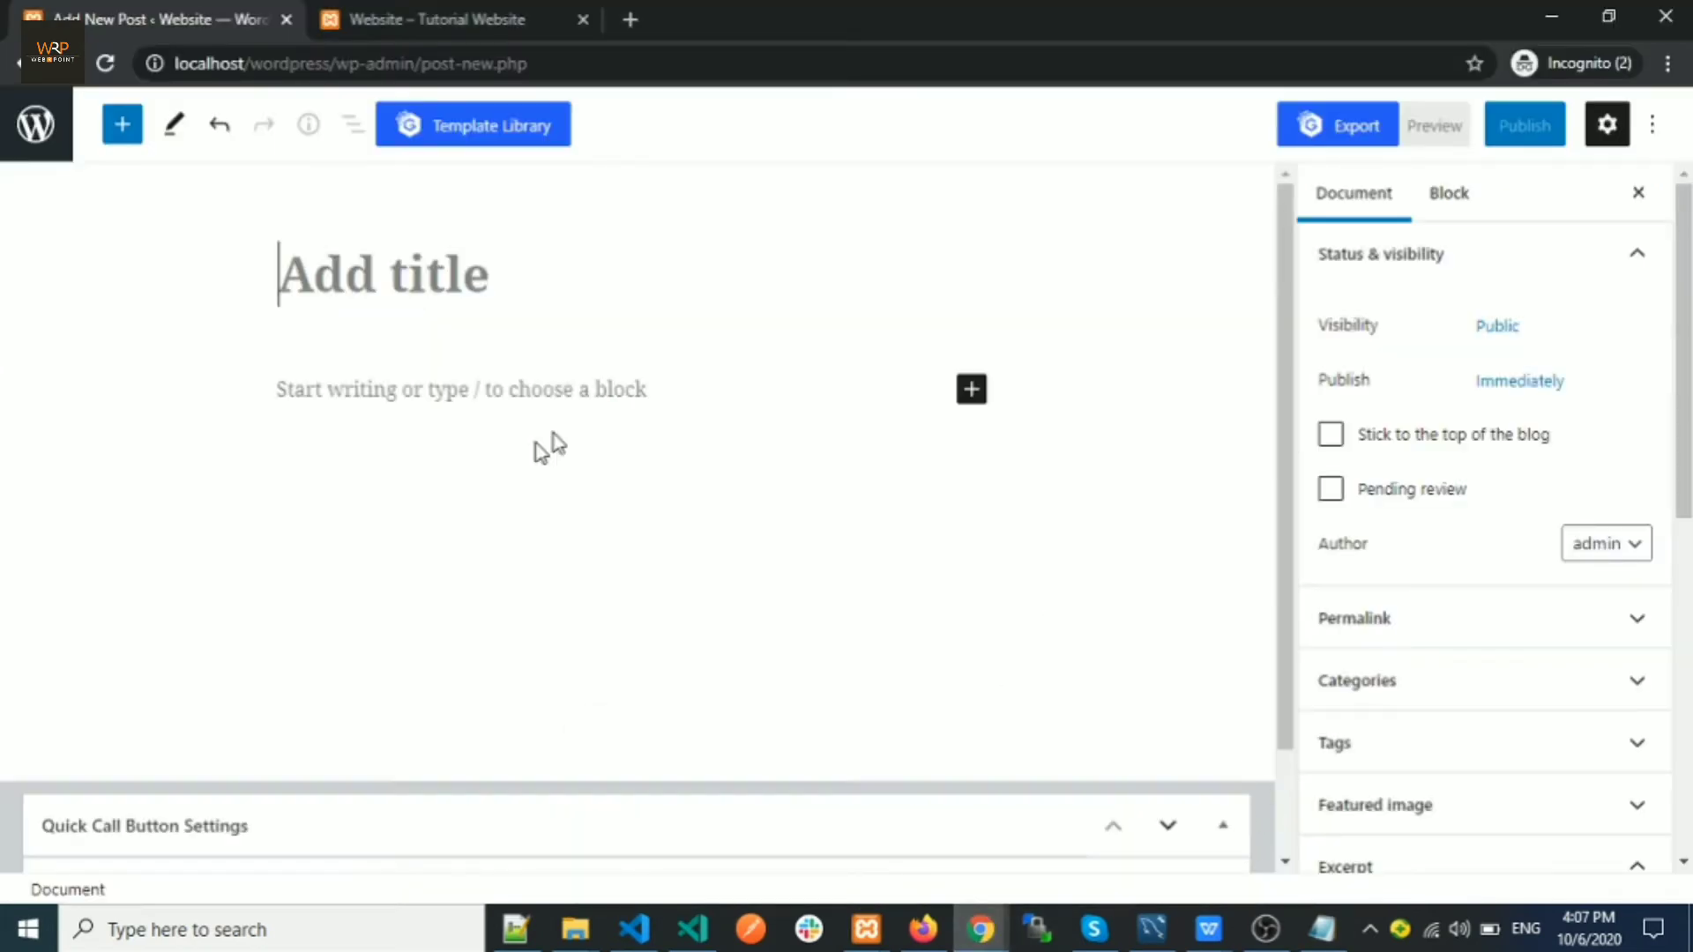
left_click(387, 253)
key("ctrl+v")
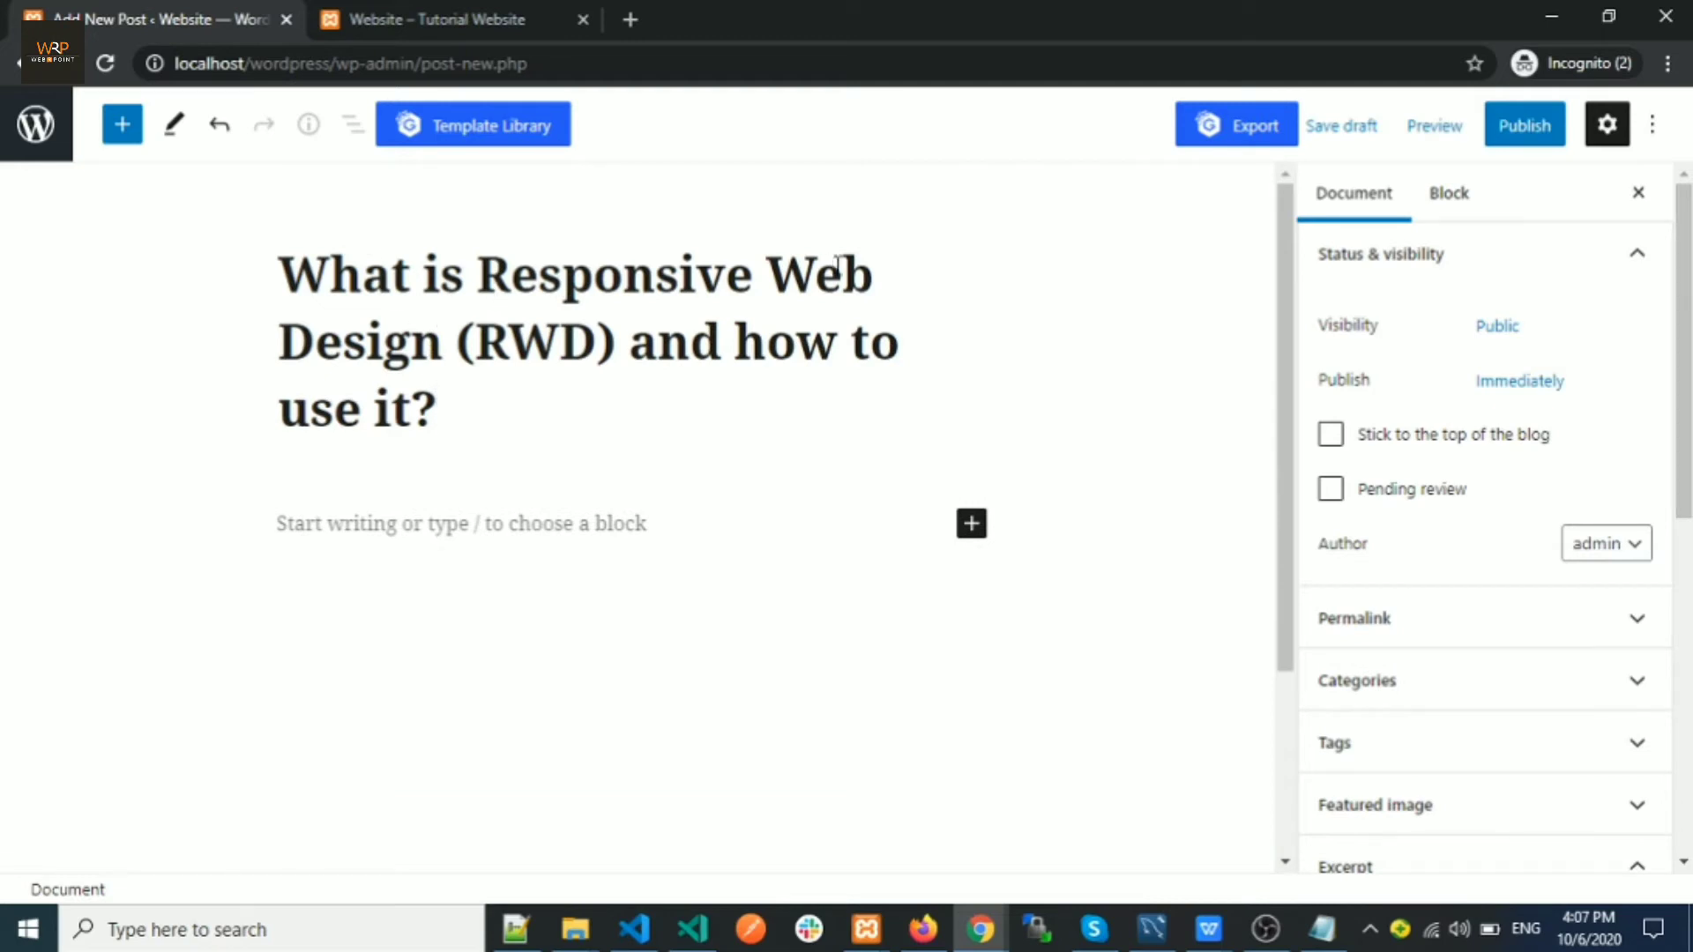
Check the title and leave an empty paragraph block in the body before returning to Notepad
scroll(593, 483, "down", 2)
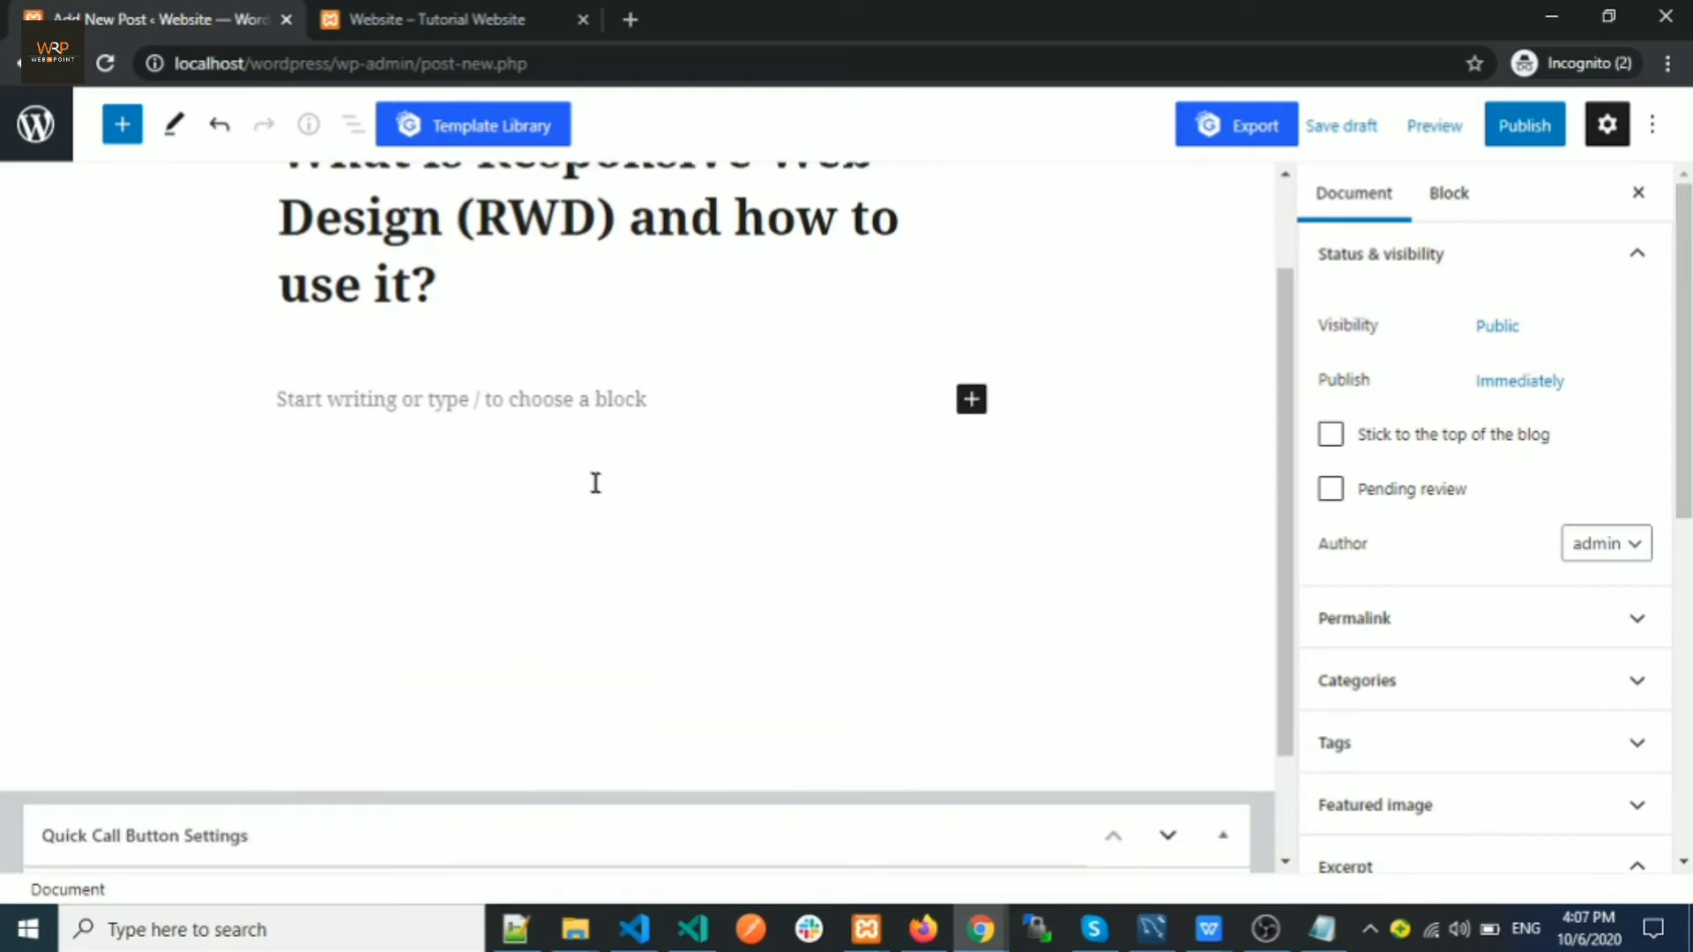
scroll(577, 477, "up", 2)
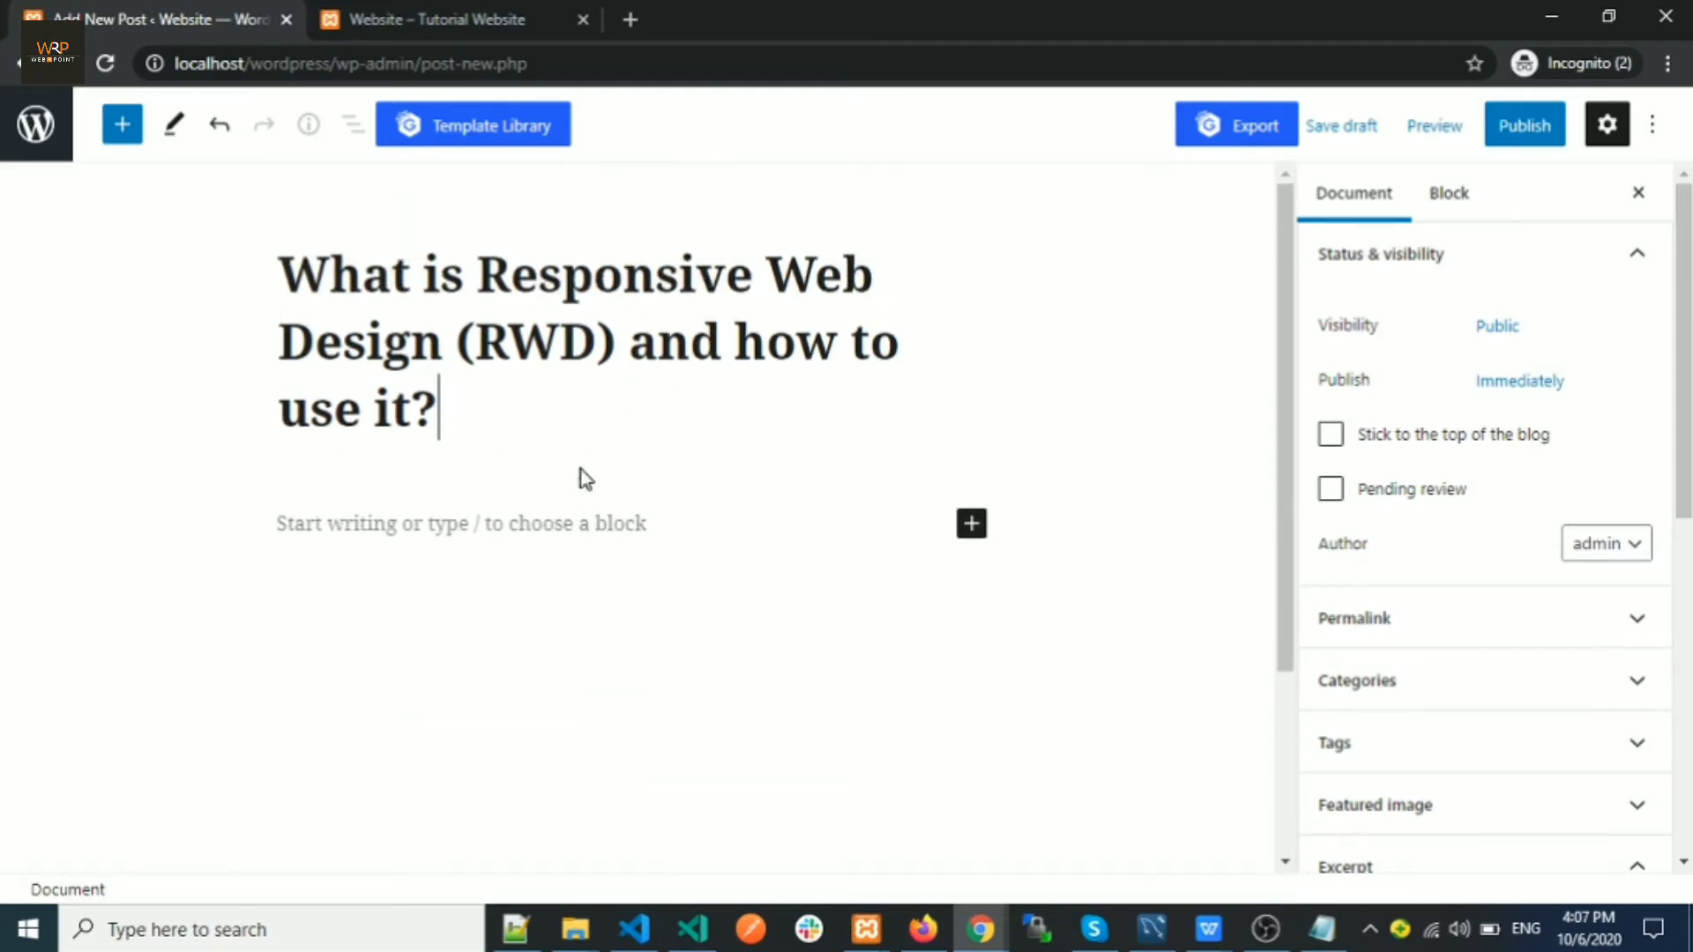
left_click(462, 522)
left_click(444, 406)
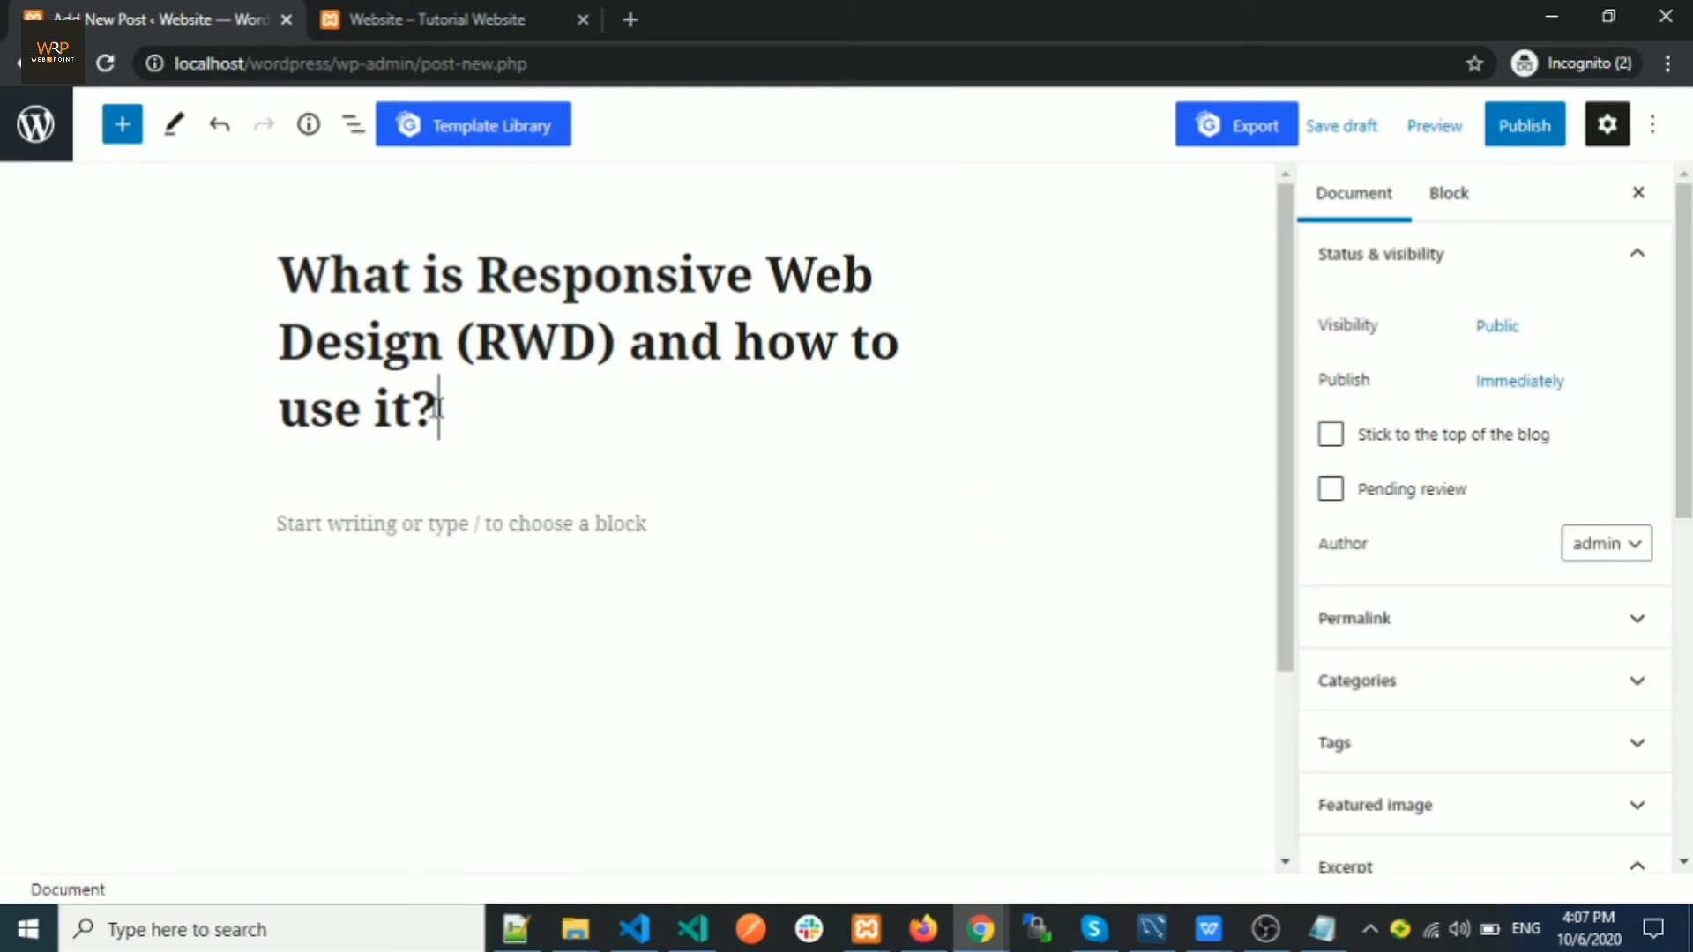
left_click_drag(439, 409, 280, 261)
left_click(498, 408)
left_click(388, 524)
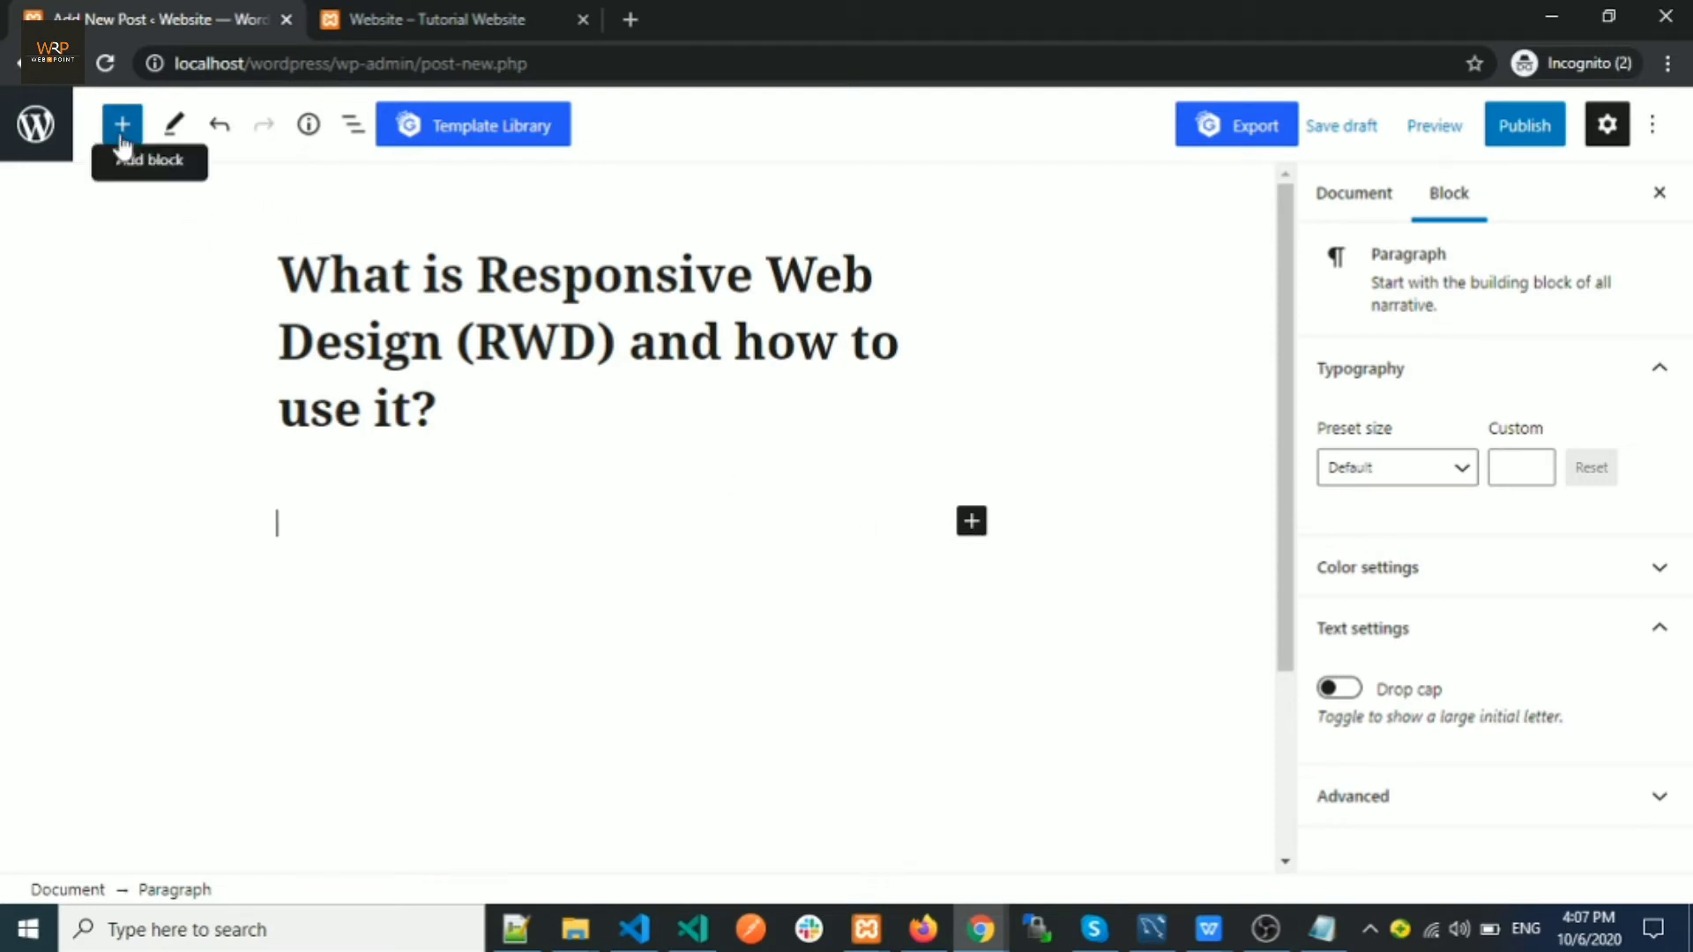
left_click(972, 524)
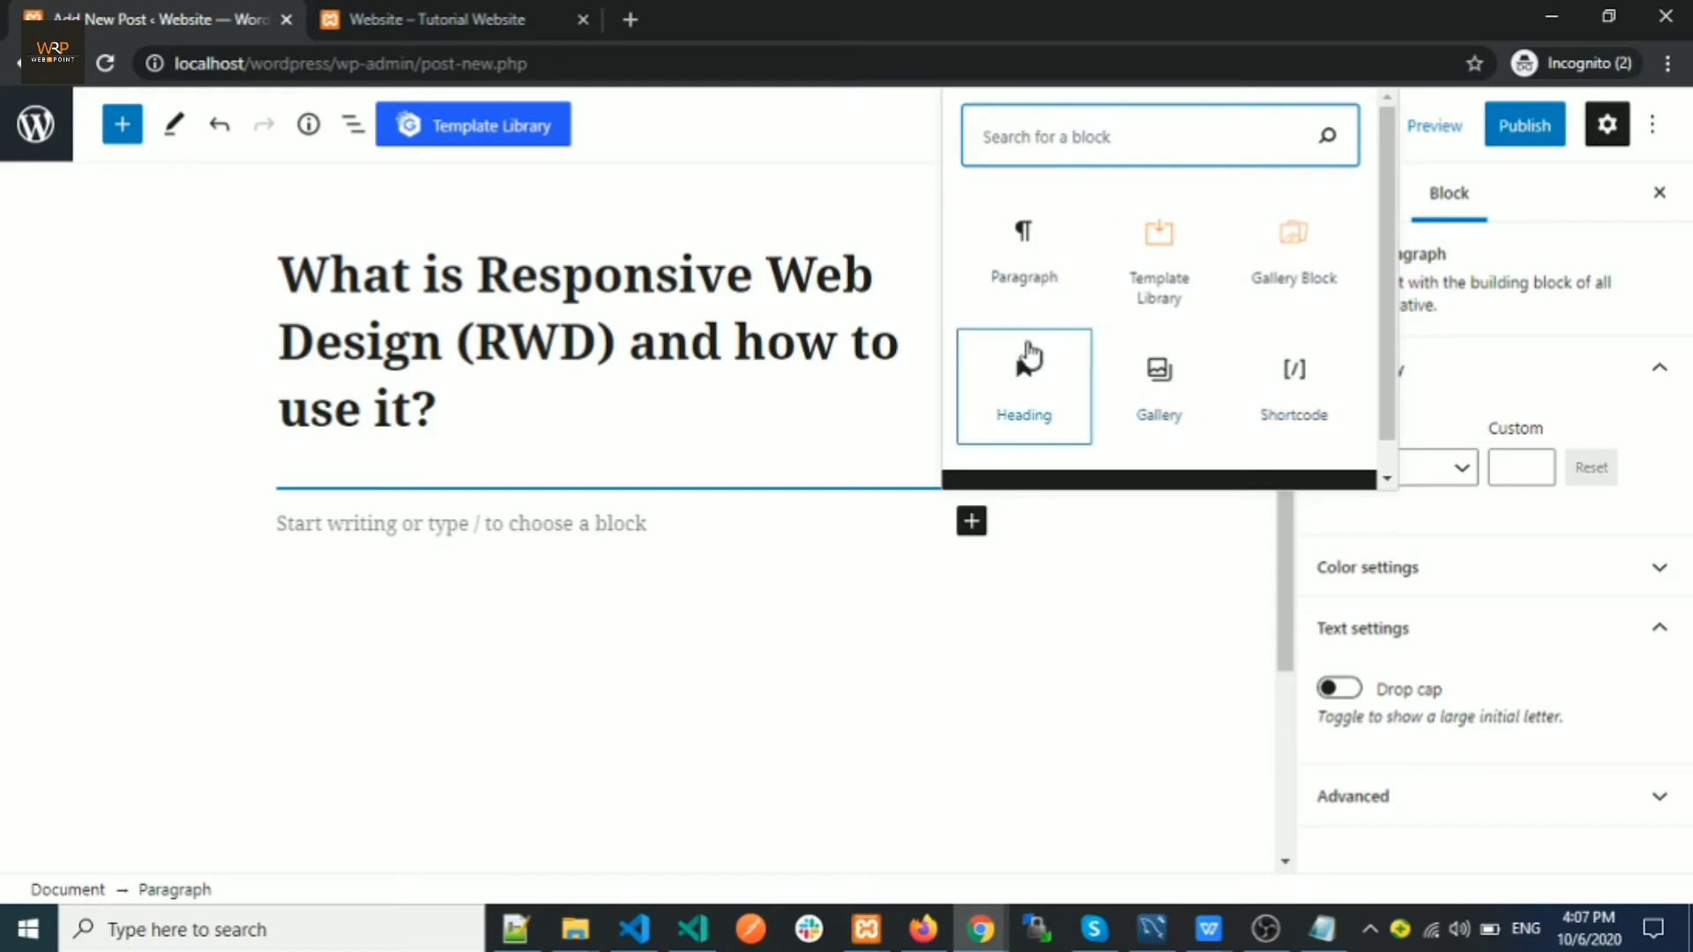
left_click(1019, 280)
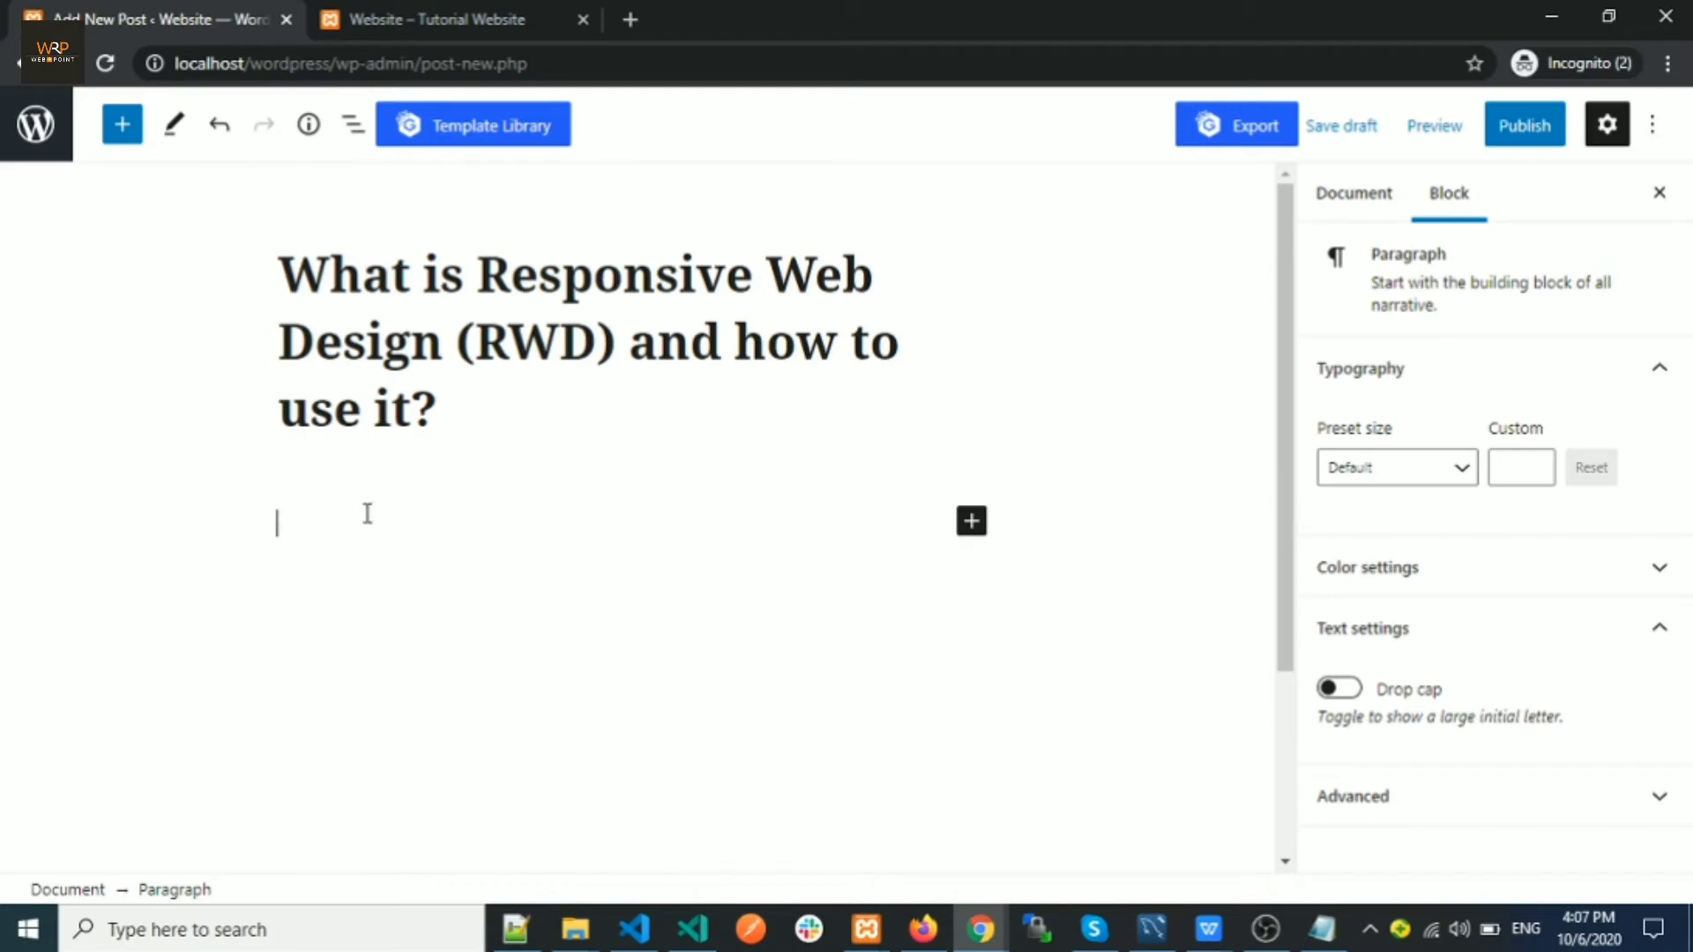
left_click(1321, 927)
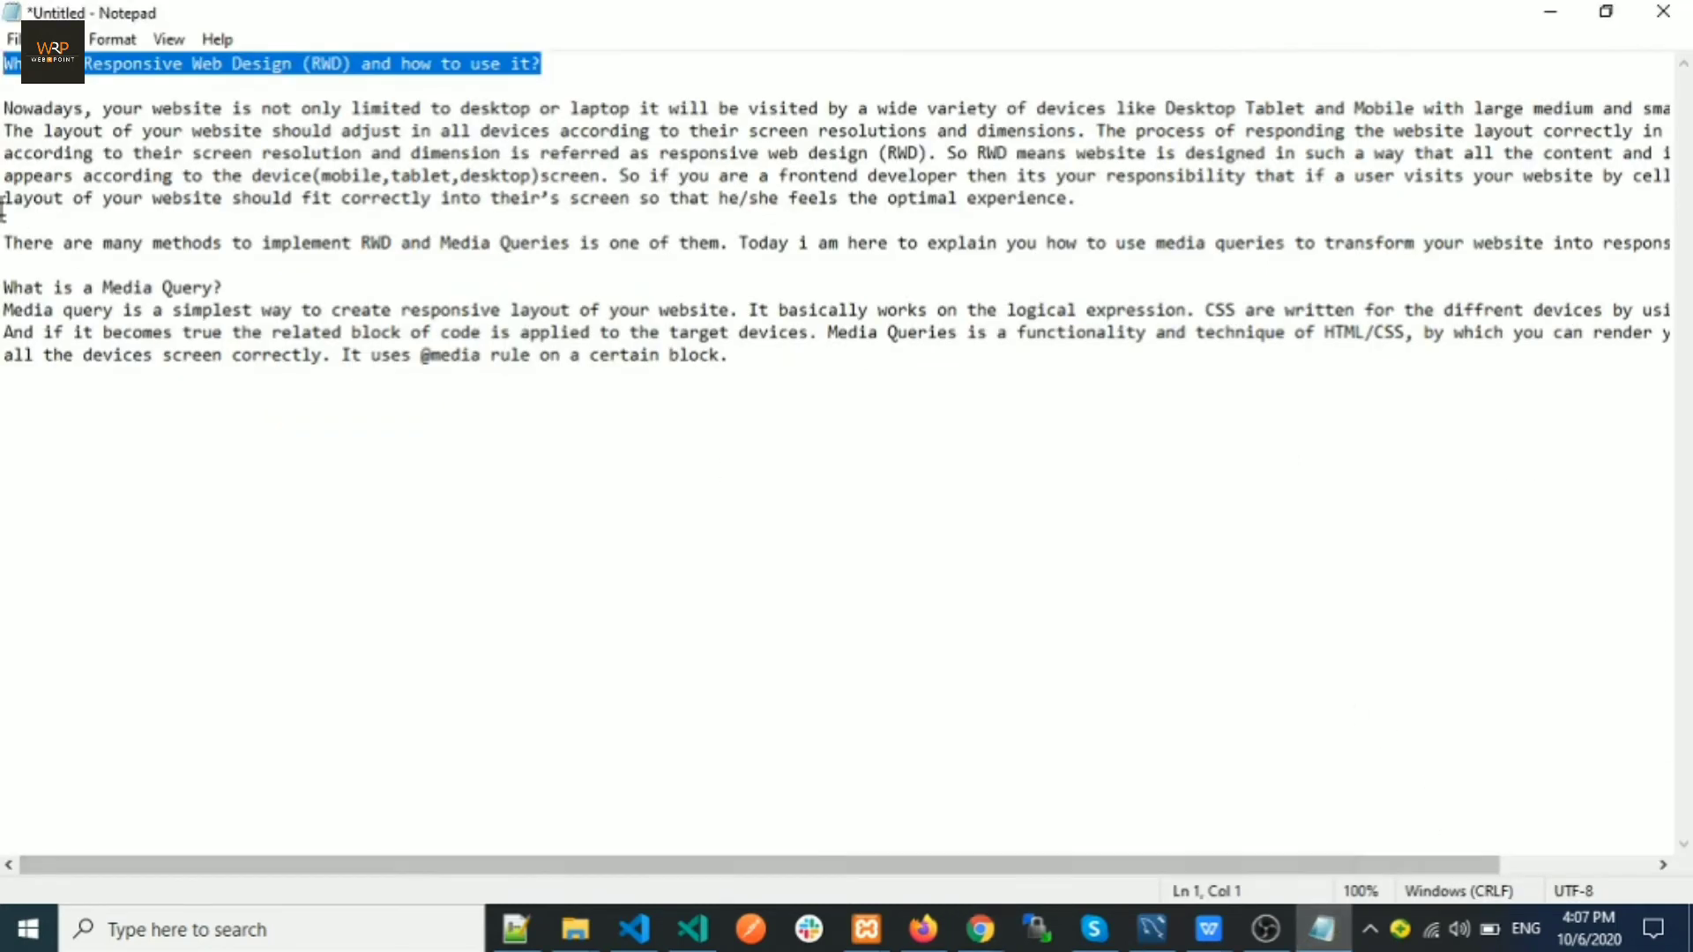
Copy the article body, Nowadays paragraph through 'What is a Media Query?', and paste it into the post
mouse_move(7, 109)
left_mouse_down()
mouse_move(371, 427)
mouse_move(890, 333)
mouse_move(716, 400)
mouse_move(737, 367)
mouse_move(64, 257)
mouse_move(4, 109)
left_mouse_up()
right_click(93, 138)
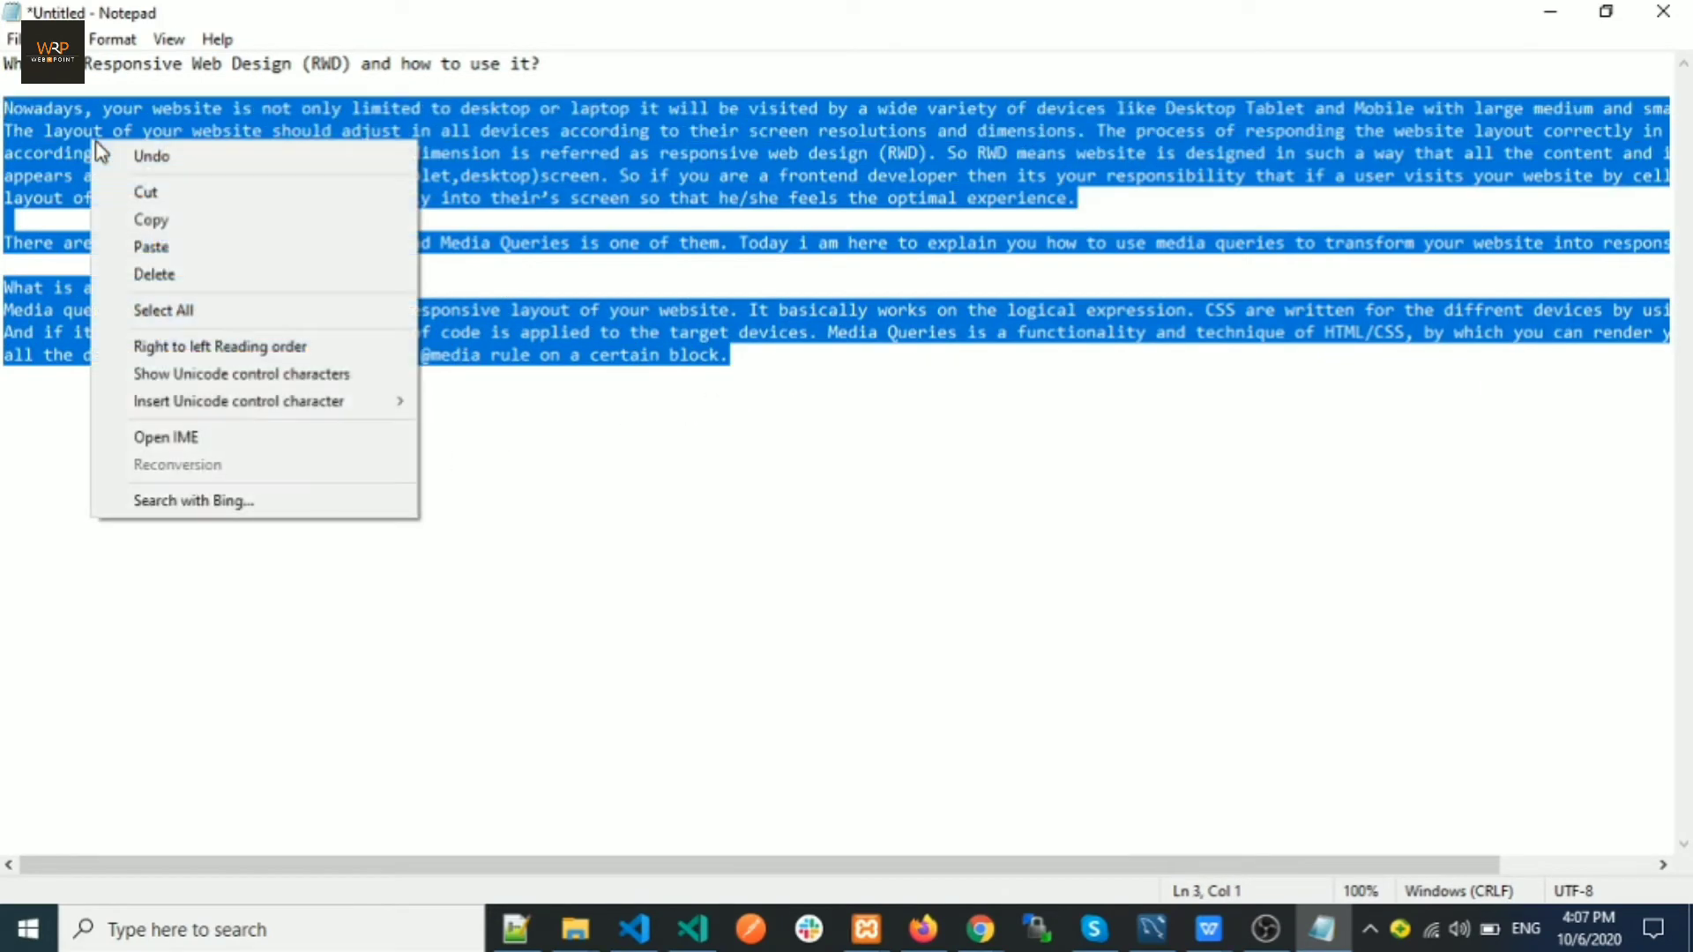
left_click(151, 220)
mouse_move(981, 929)
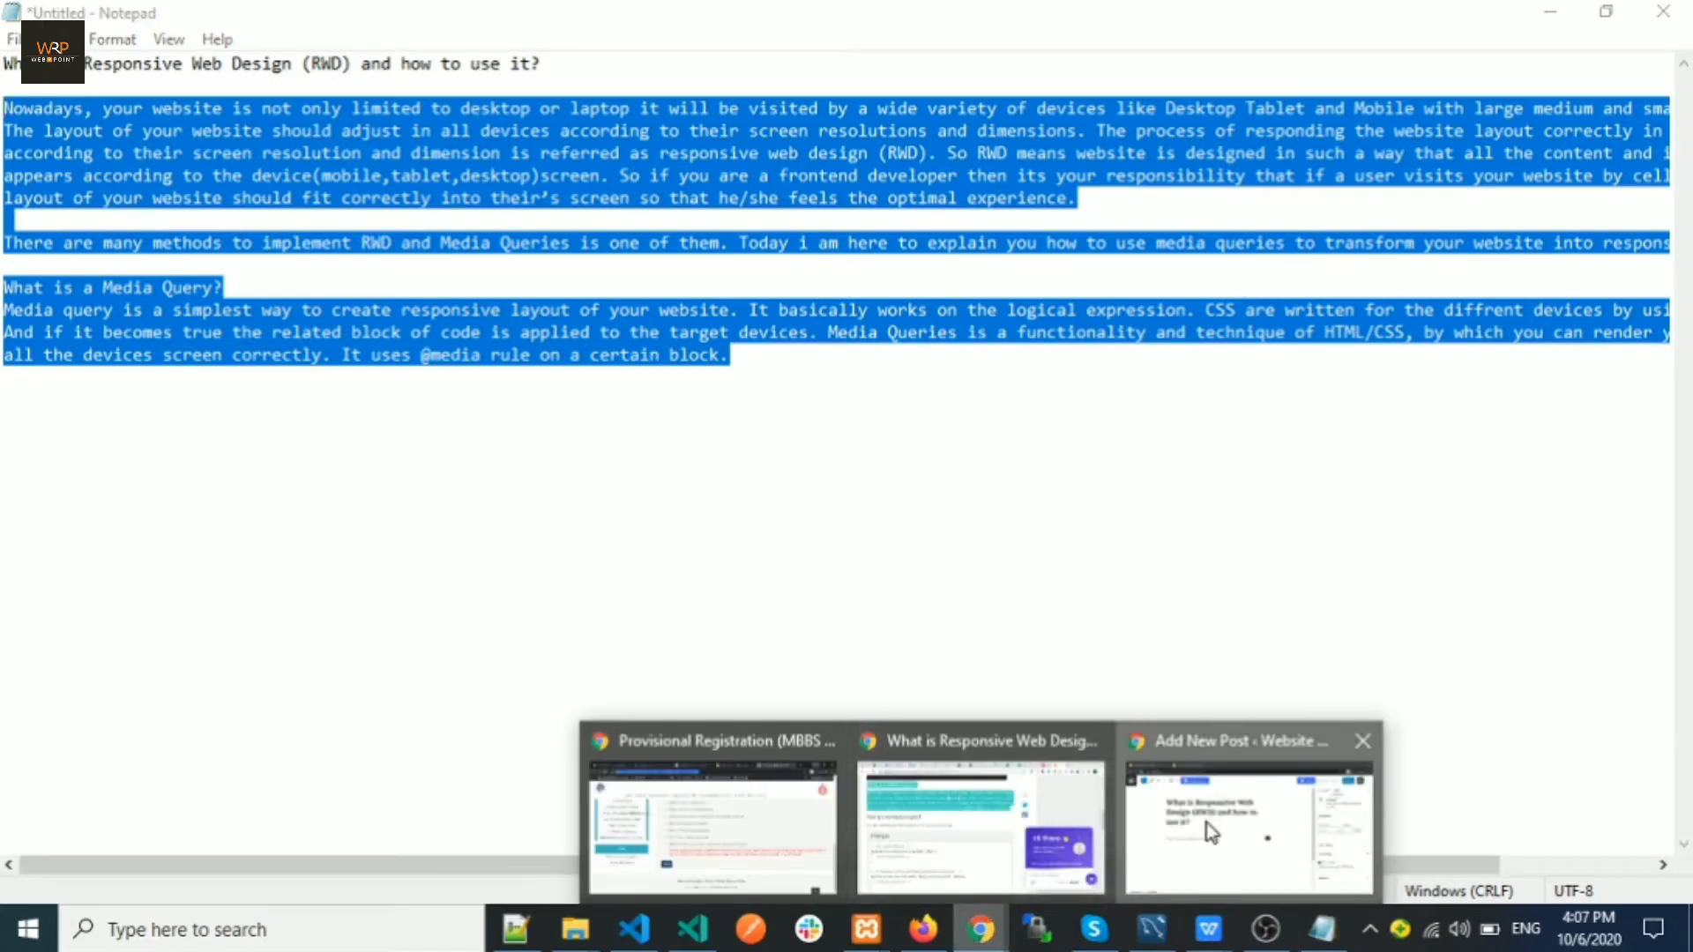
left_click(1251, 809)
right_click(358, 517)
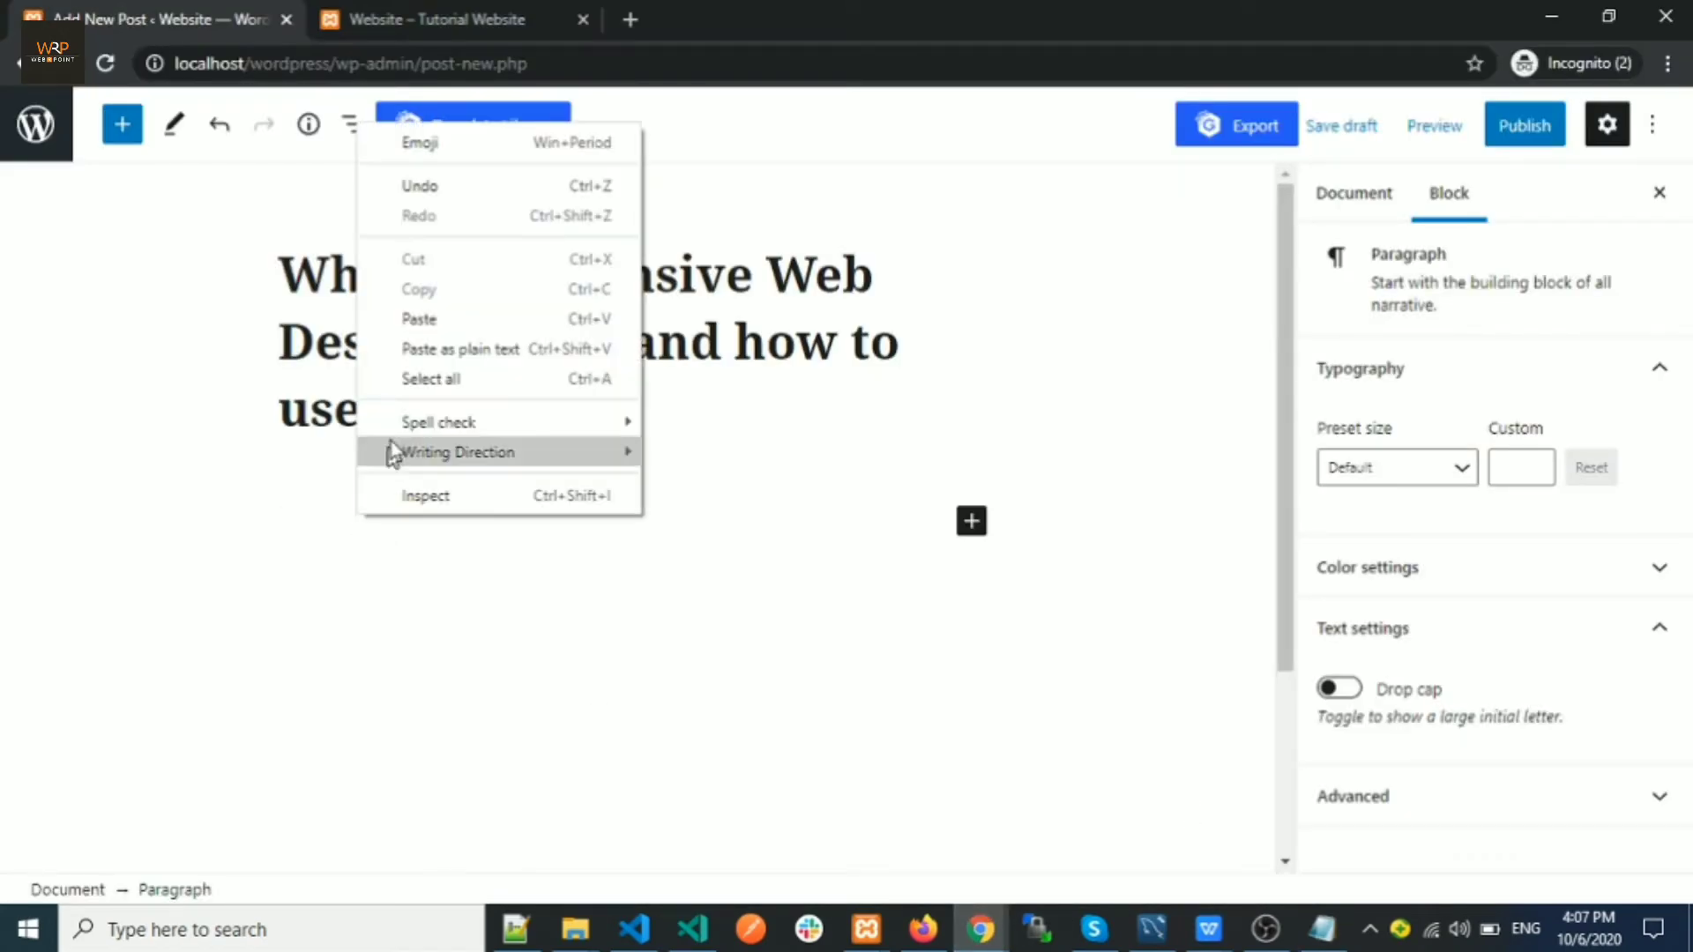
left_click(412, 319)
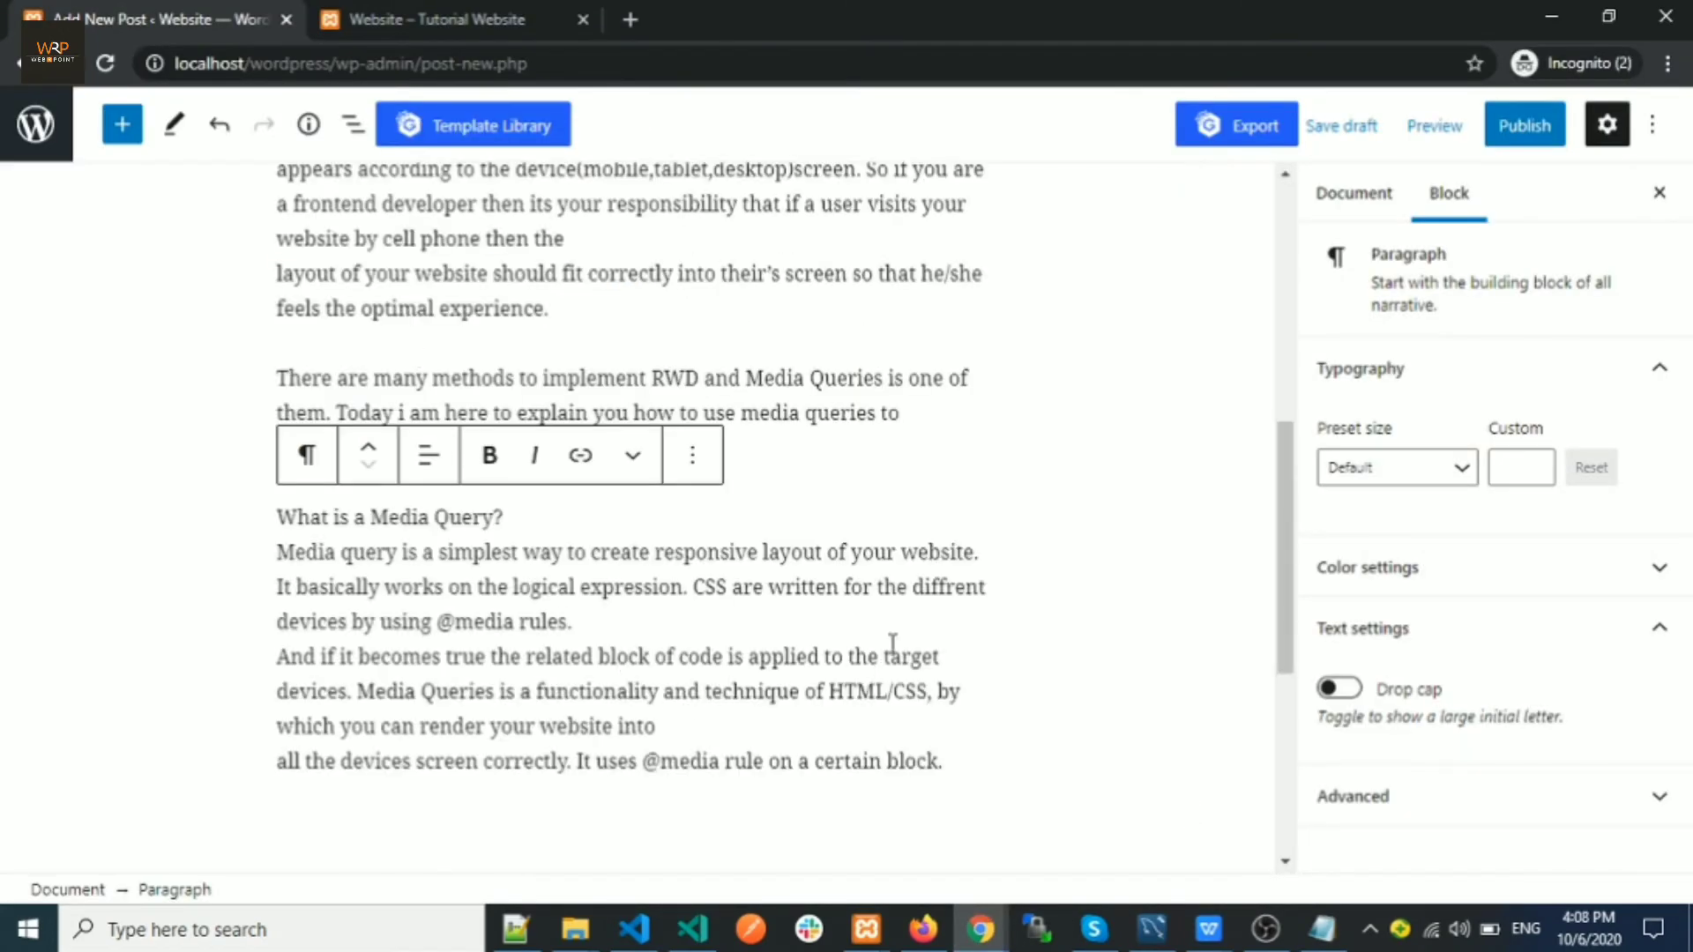
scroll(889, 639, "up", 8)
scroll(859, 589, "up", 1)
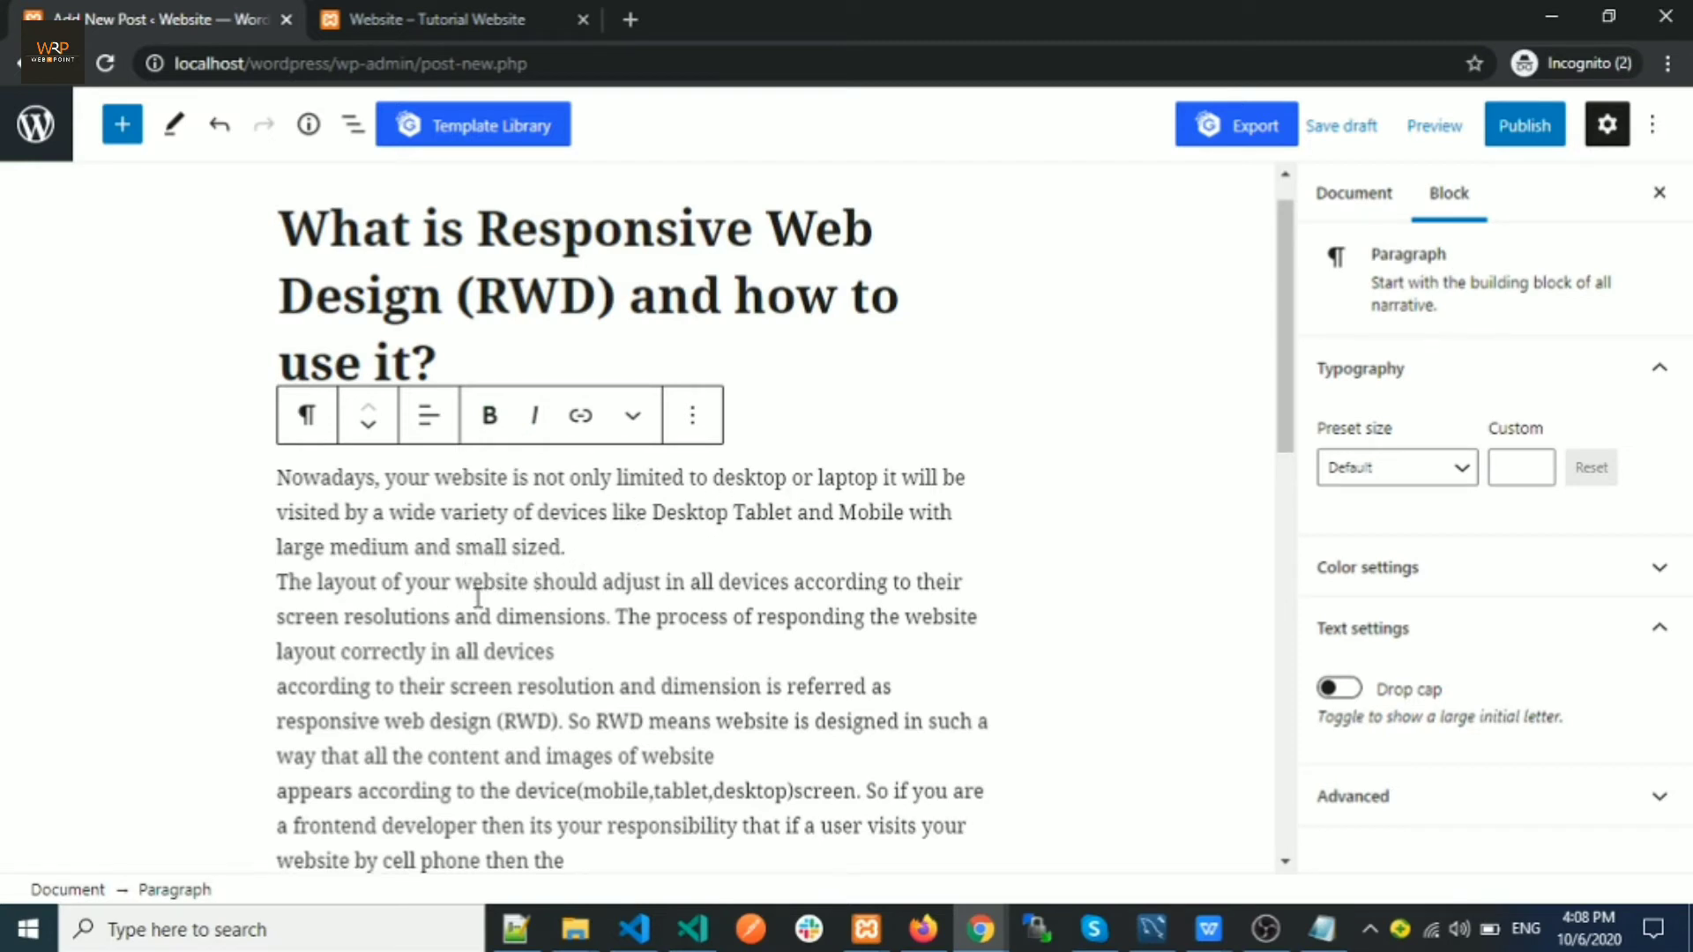
left_click_drag(458, 587, 667, 591)
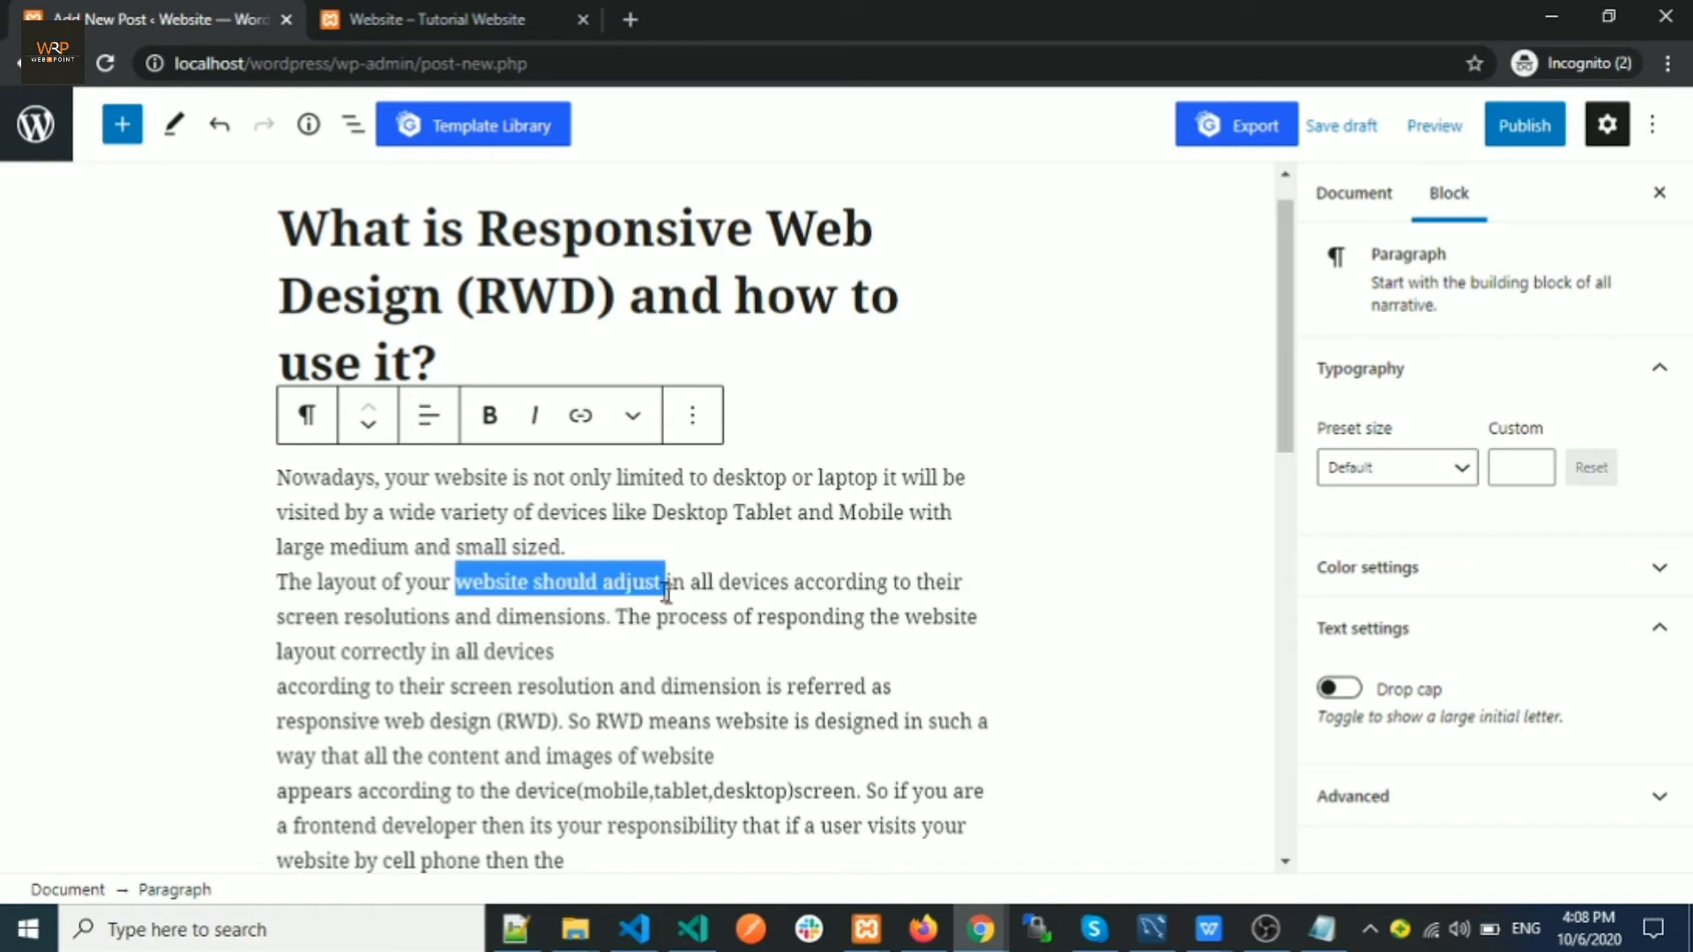
Make the phrase 'website should adjust' bold
left_click(490, 415)
left_click(705, 653)
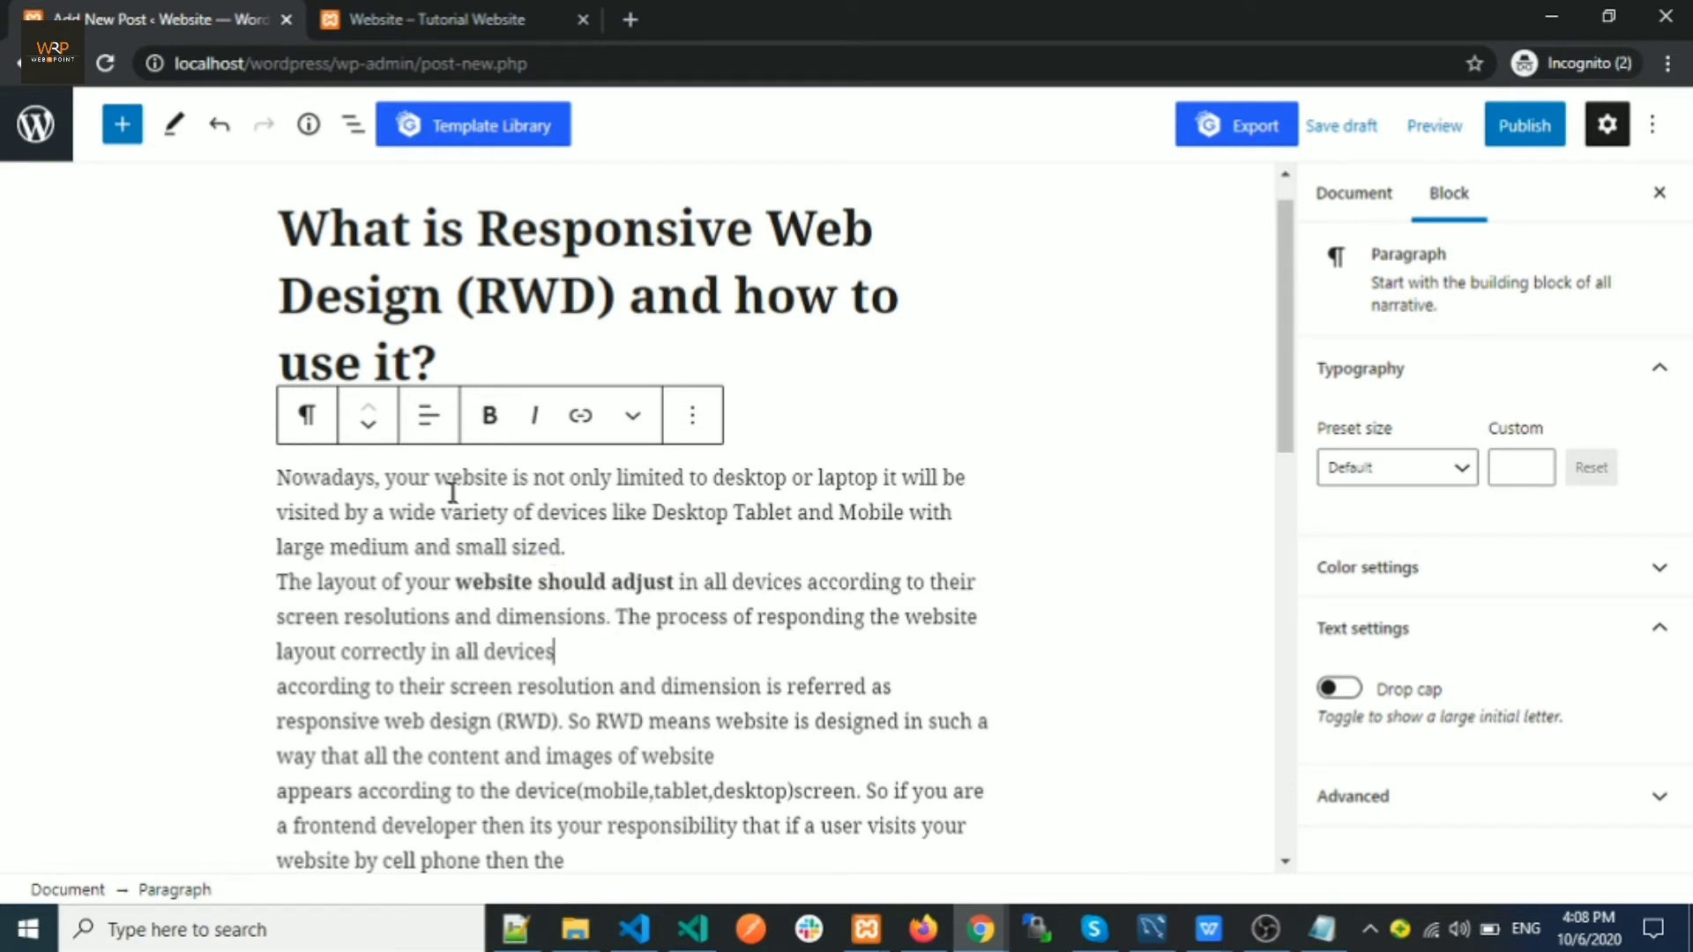
scroll(617, 532, "down", 5)
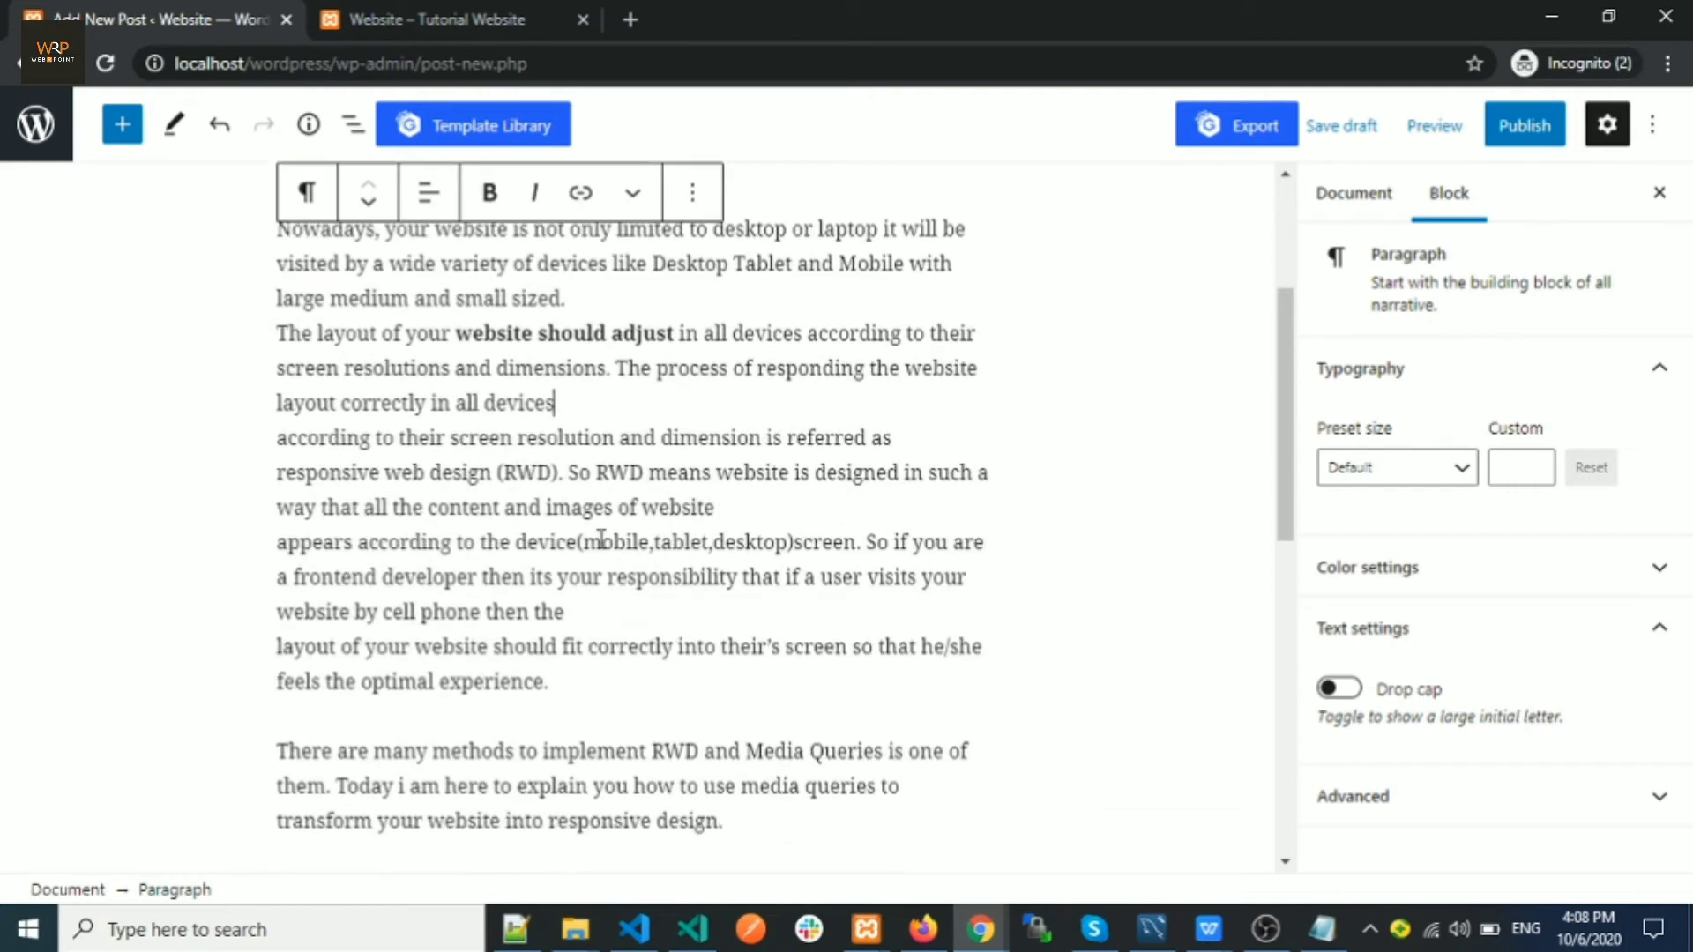
scroll(372, 438, "up", 4)
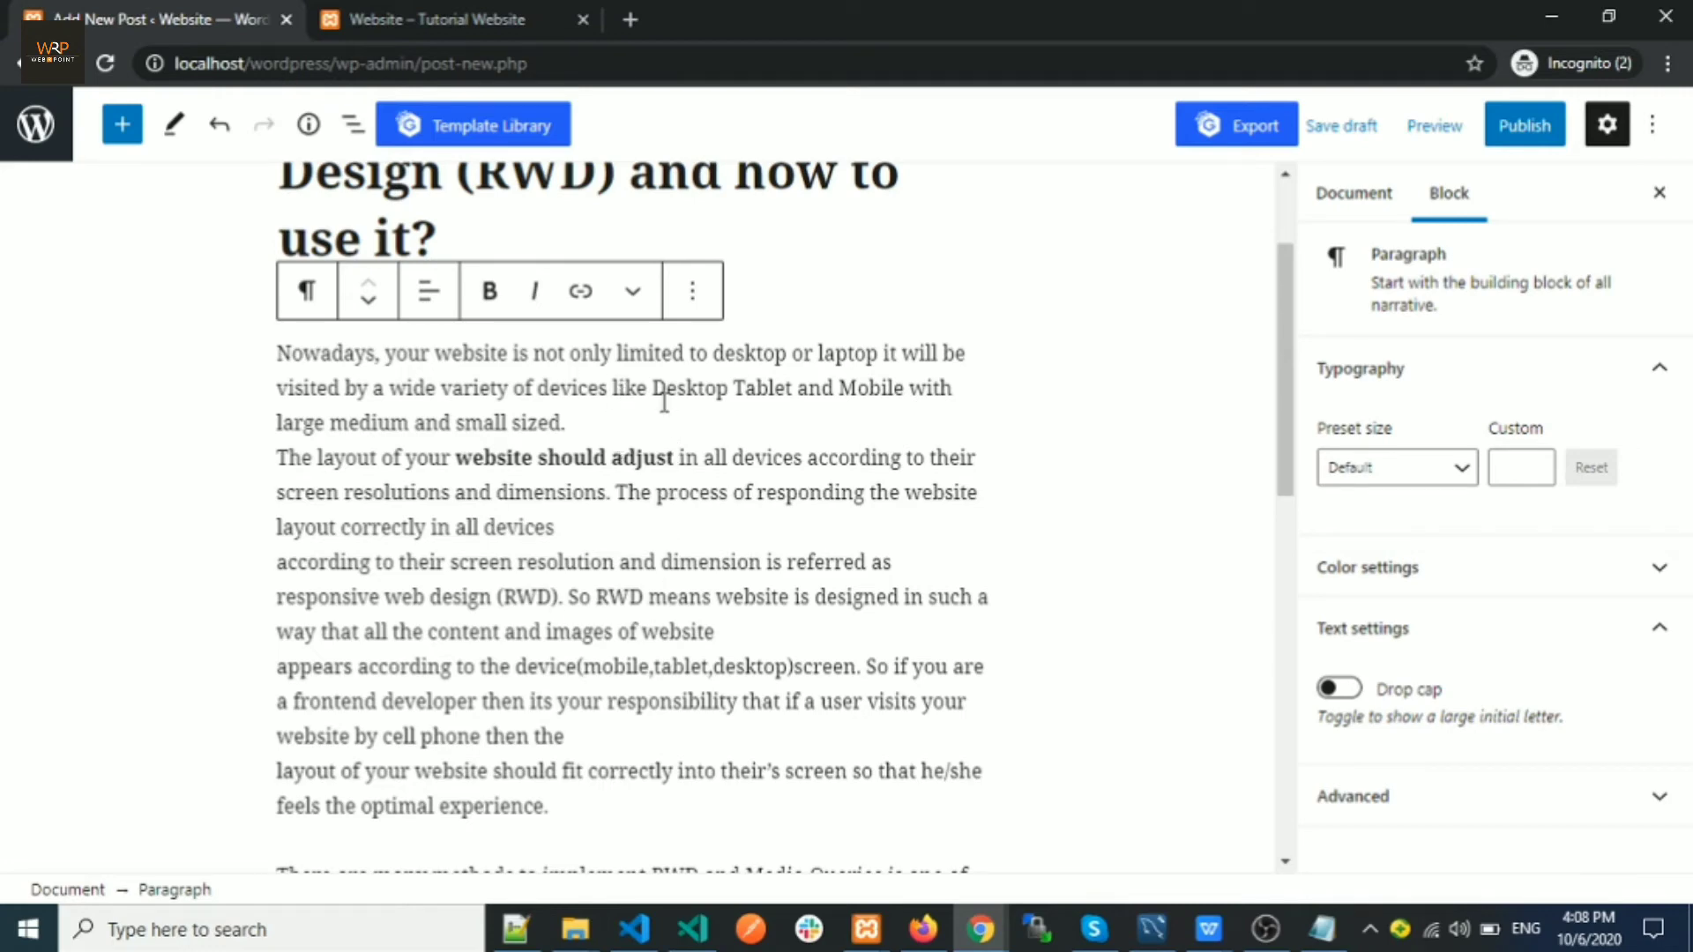
scroll(664, 402, "down", 7)
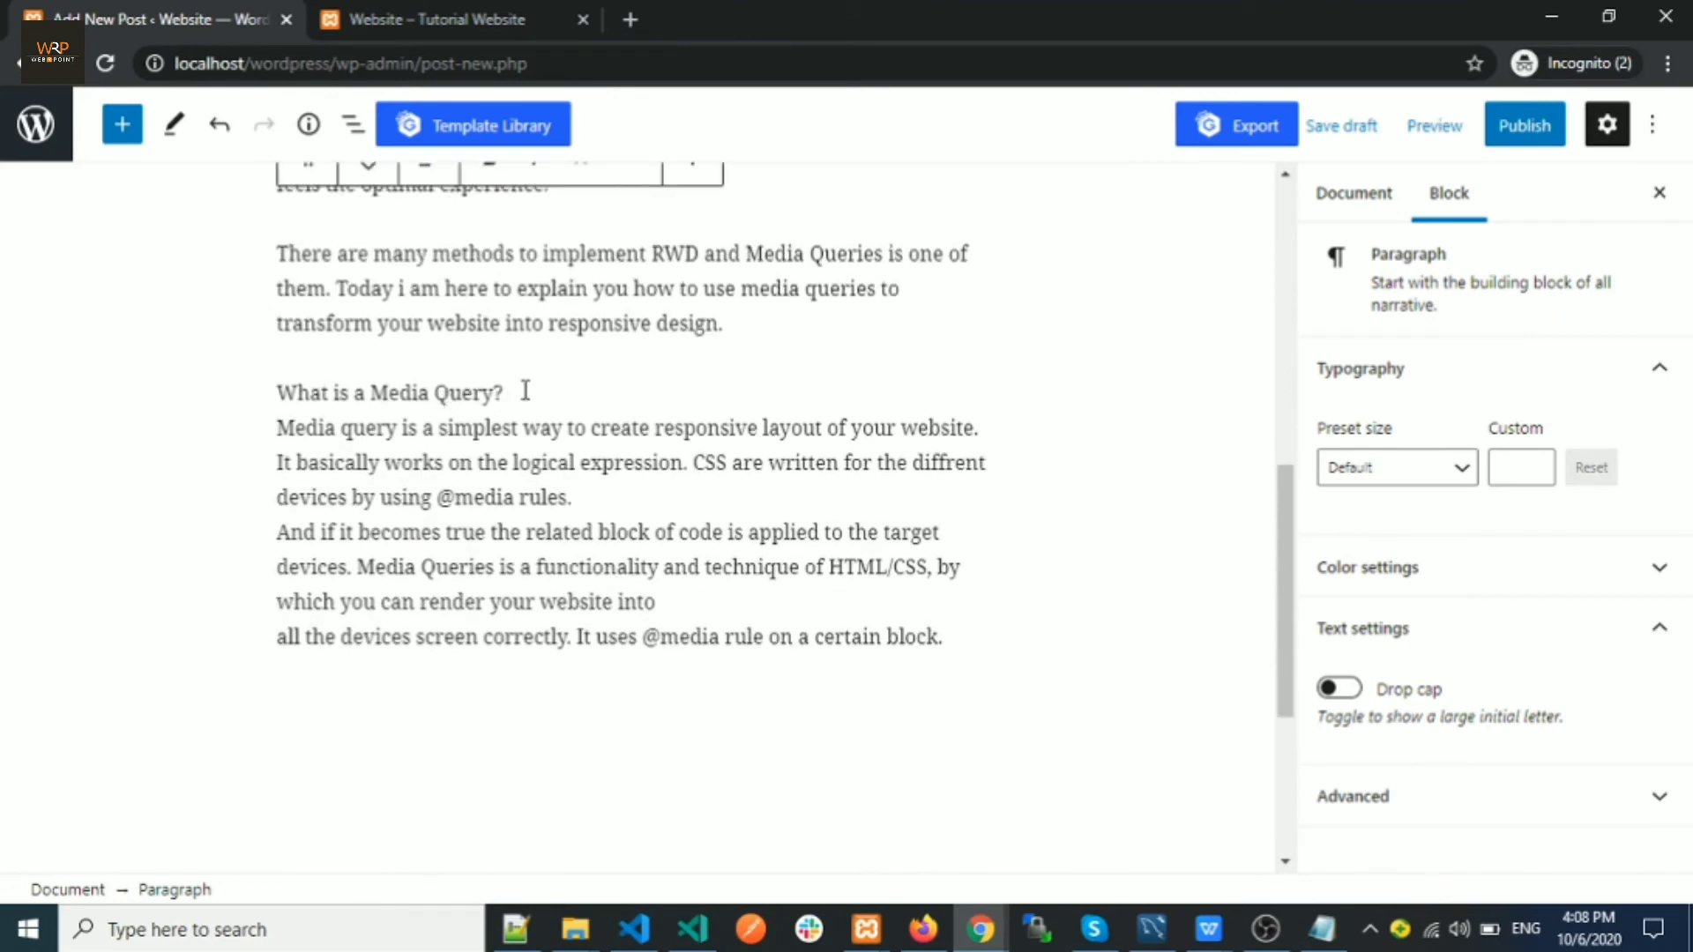
scroll(524, 391, "up", 1)
Bold the 'What is a Media Query?' line, leaving the paragraph alignment unchanged
left_click_drag(521, 522, 281, 517)
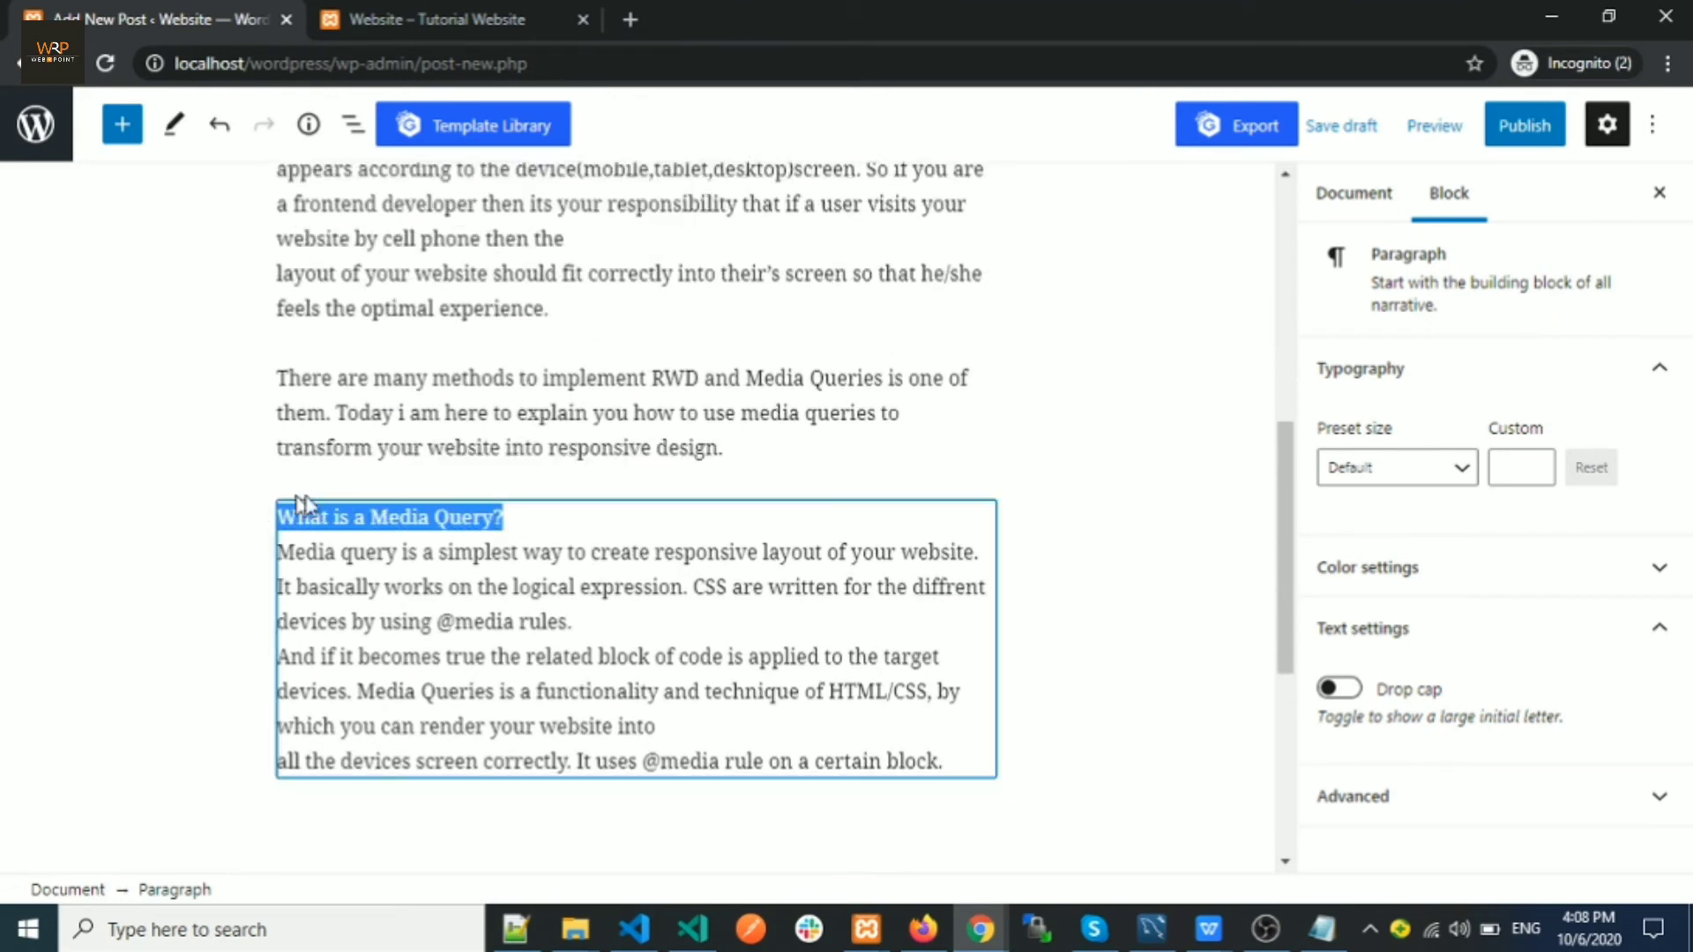
left_click(489, 457)
left_click(593, 585)
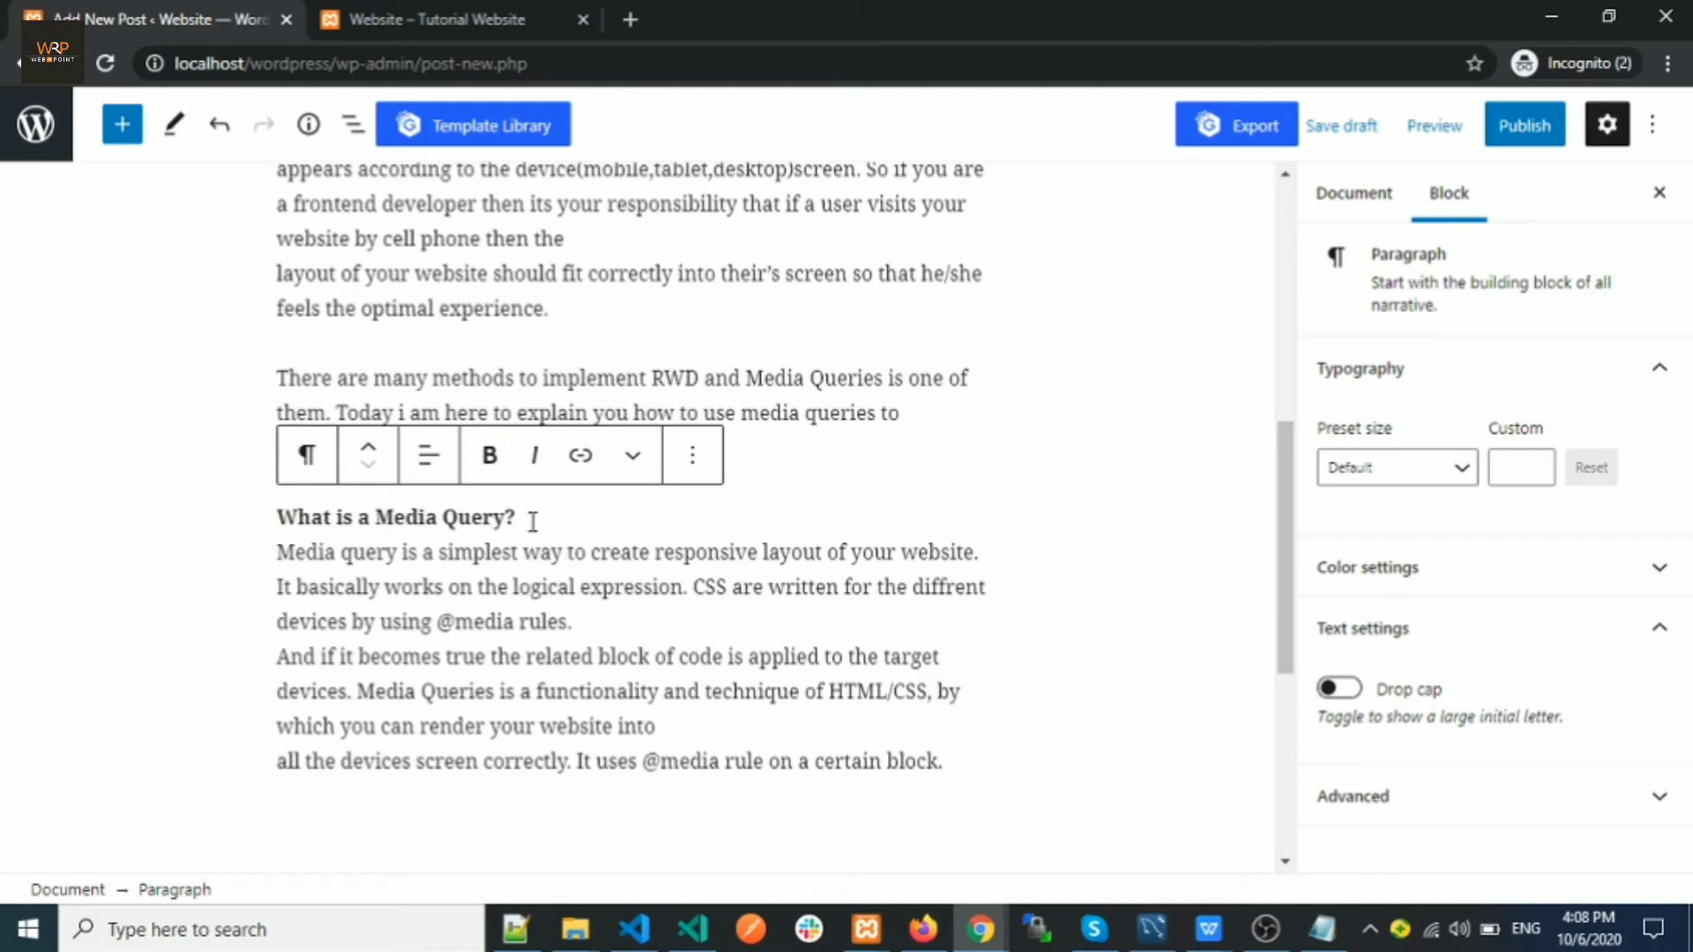
left_click_drag(533, 518, 273, 529)
left_click(460, 587)
left_click_drag(280, 553, 987, 764)
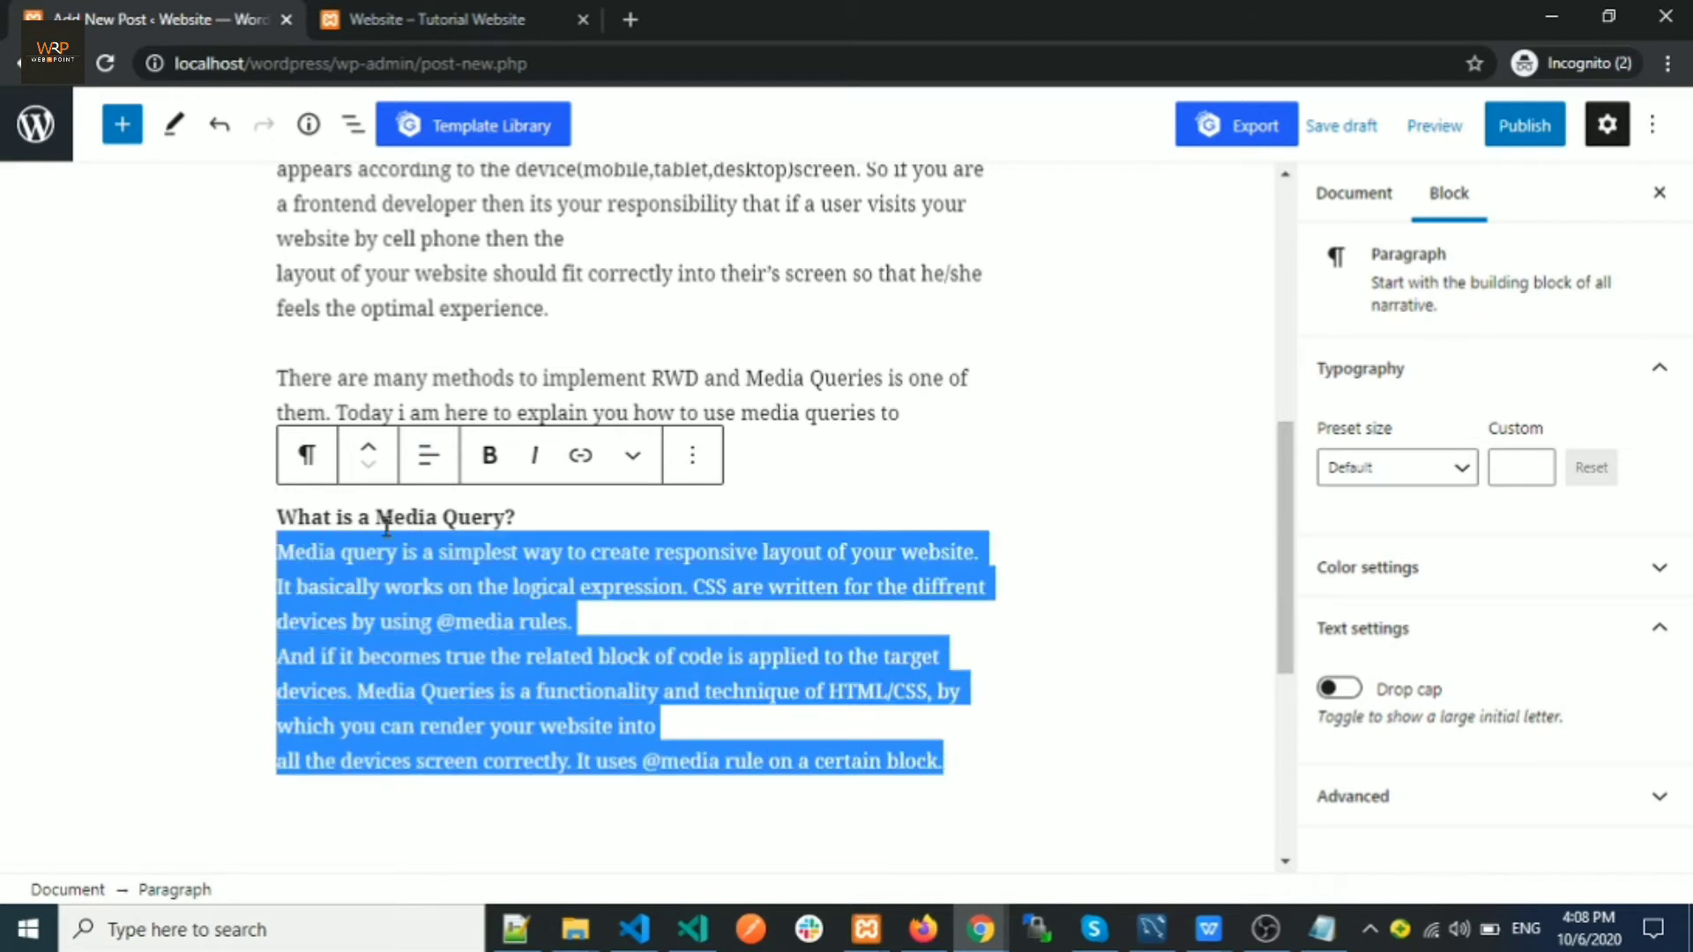
left_click(441, 475)
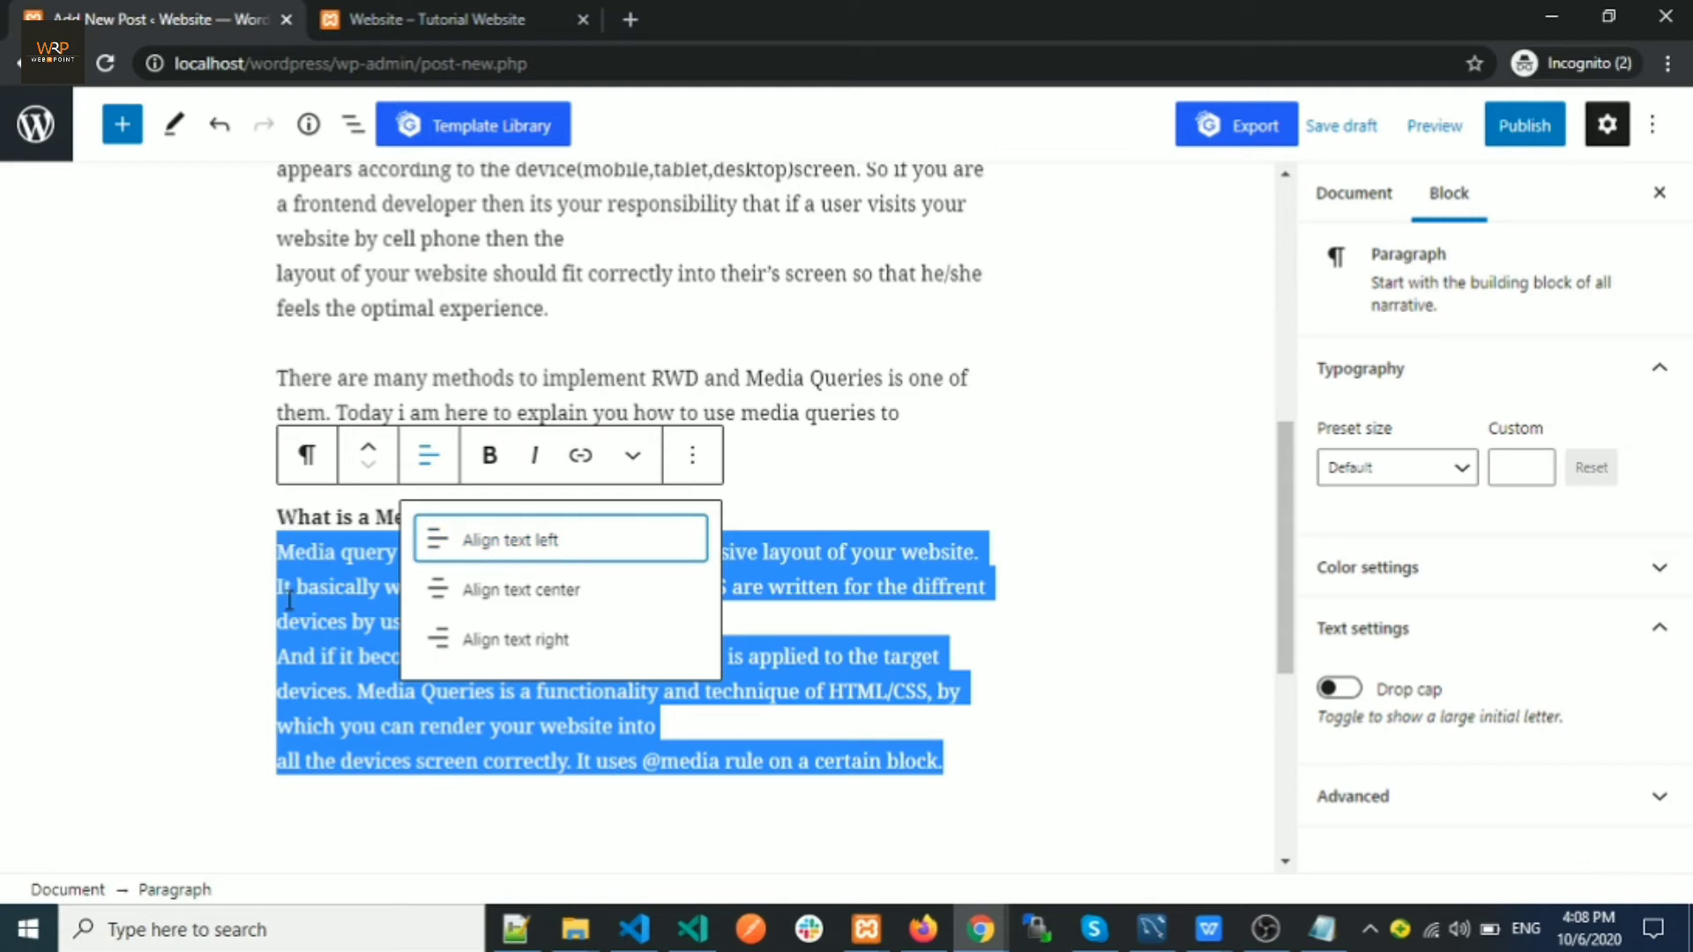
left_click(430, 476)
scroll(785, 482, "up", 8)
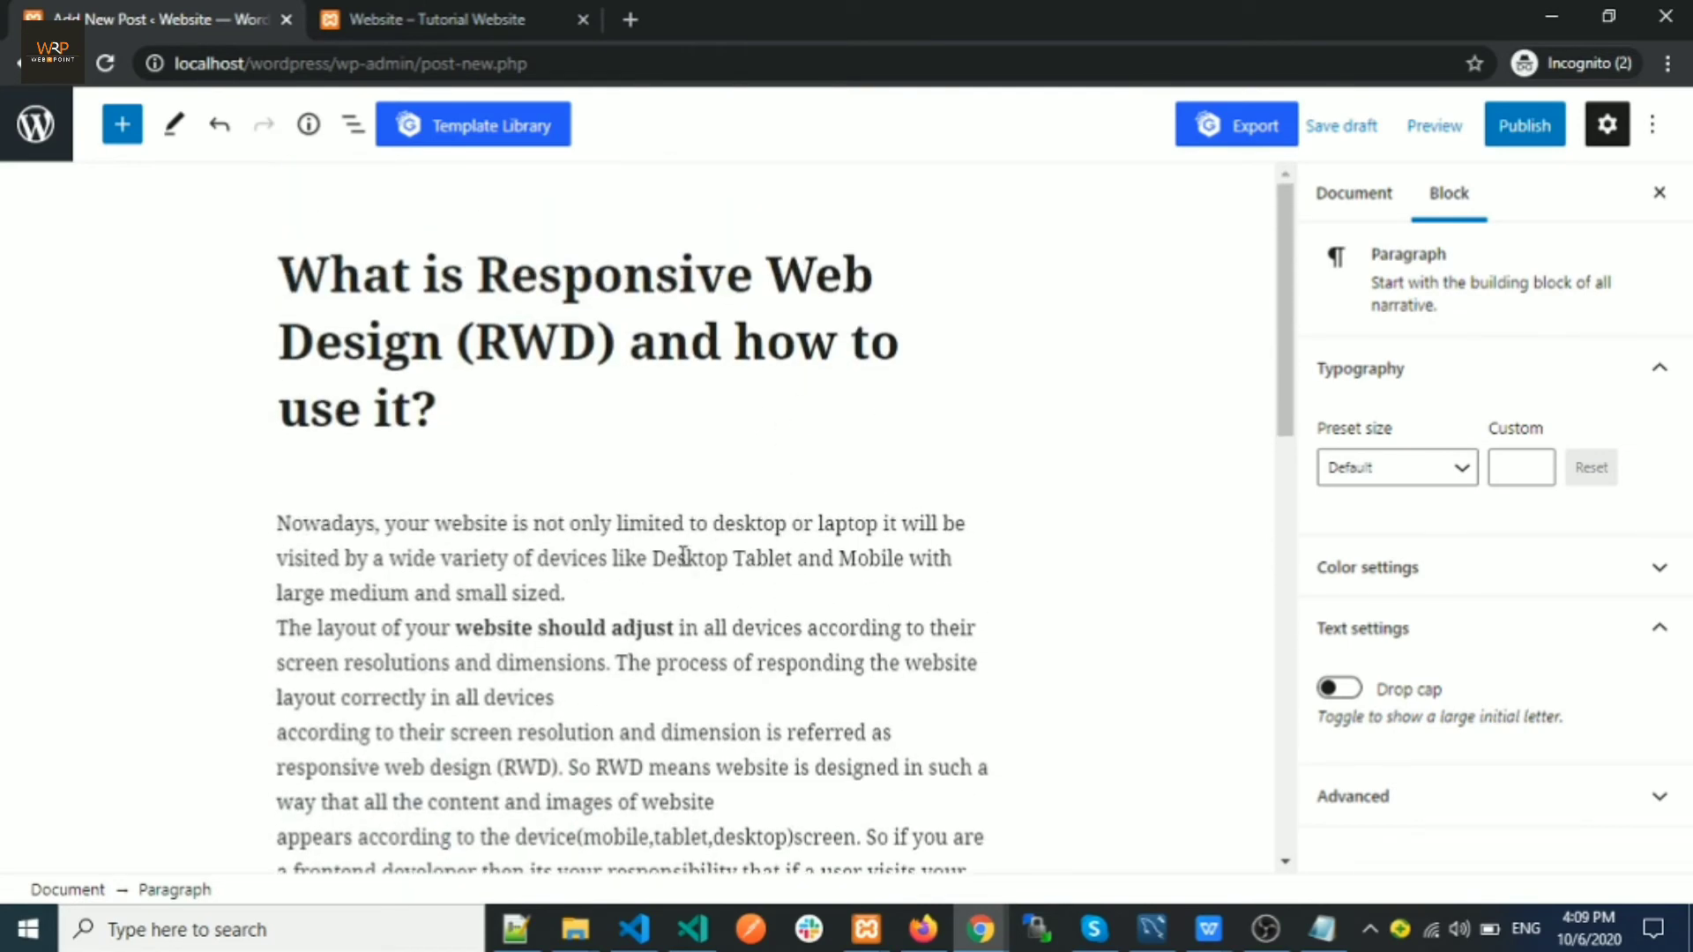
Publish the Responsive Web Design post, confirming in the pre-publish panel
left_click(684, 558)
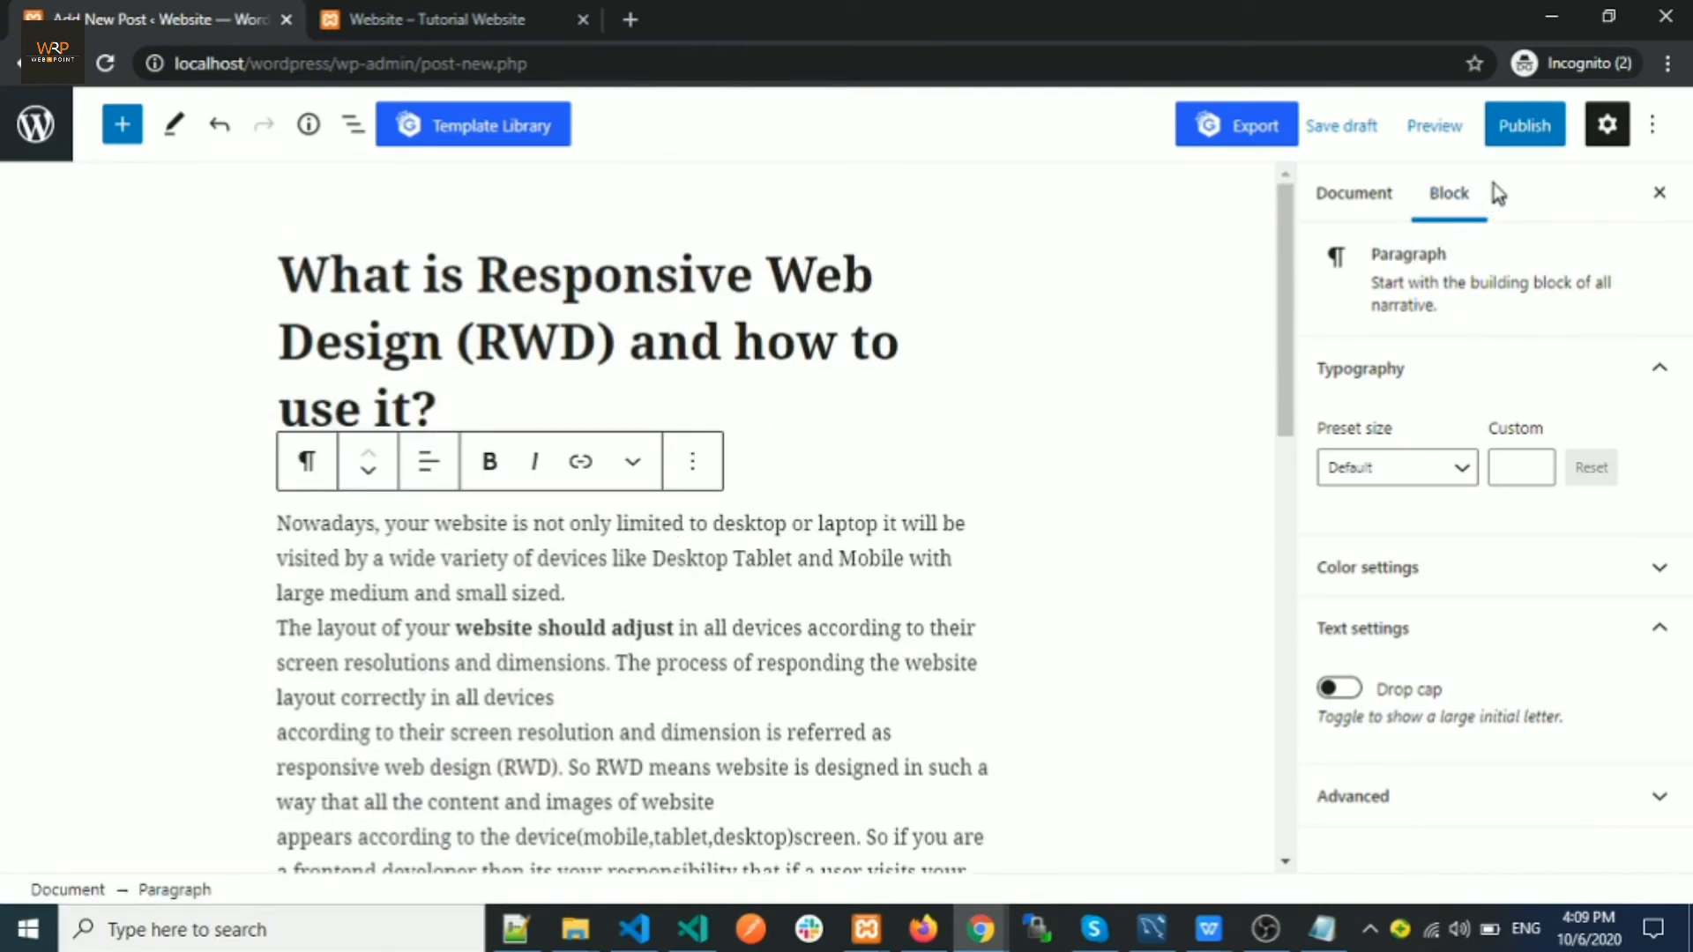
left_click(1523, 141)
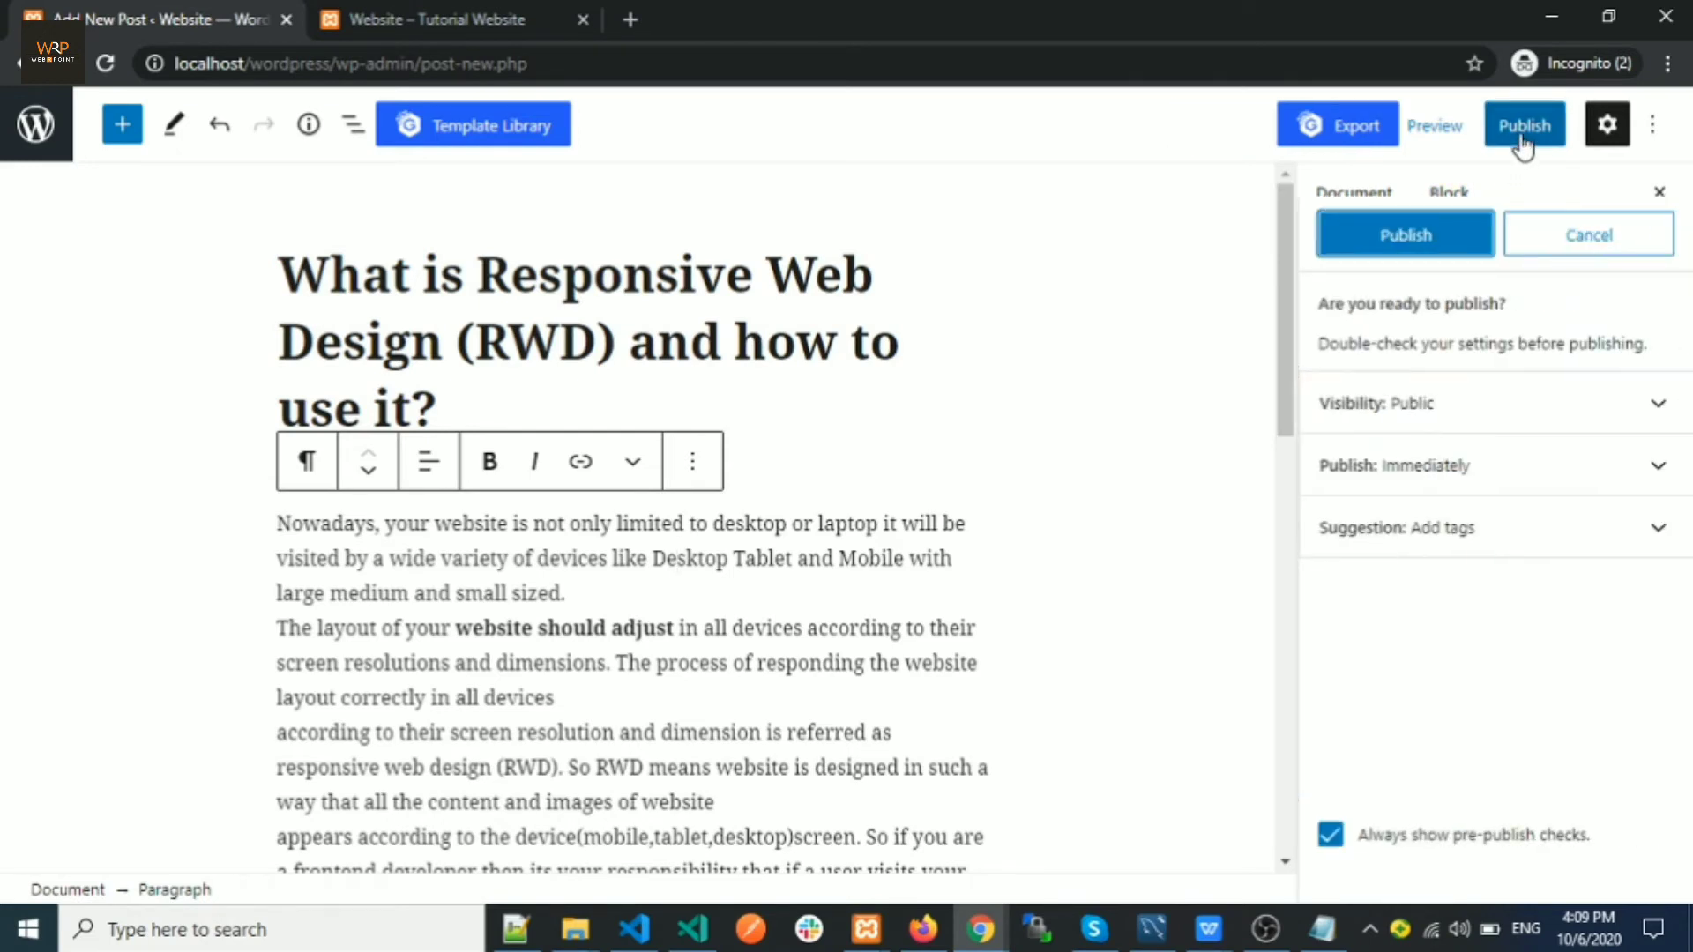
left_click(1424, 248)
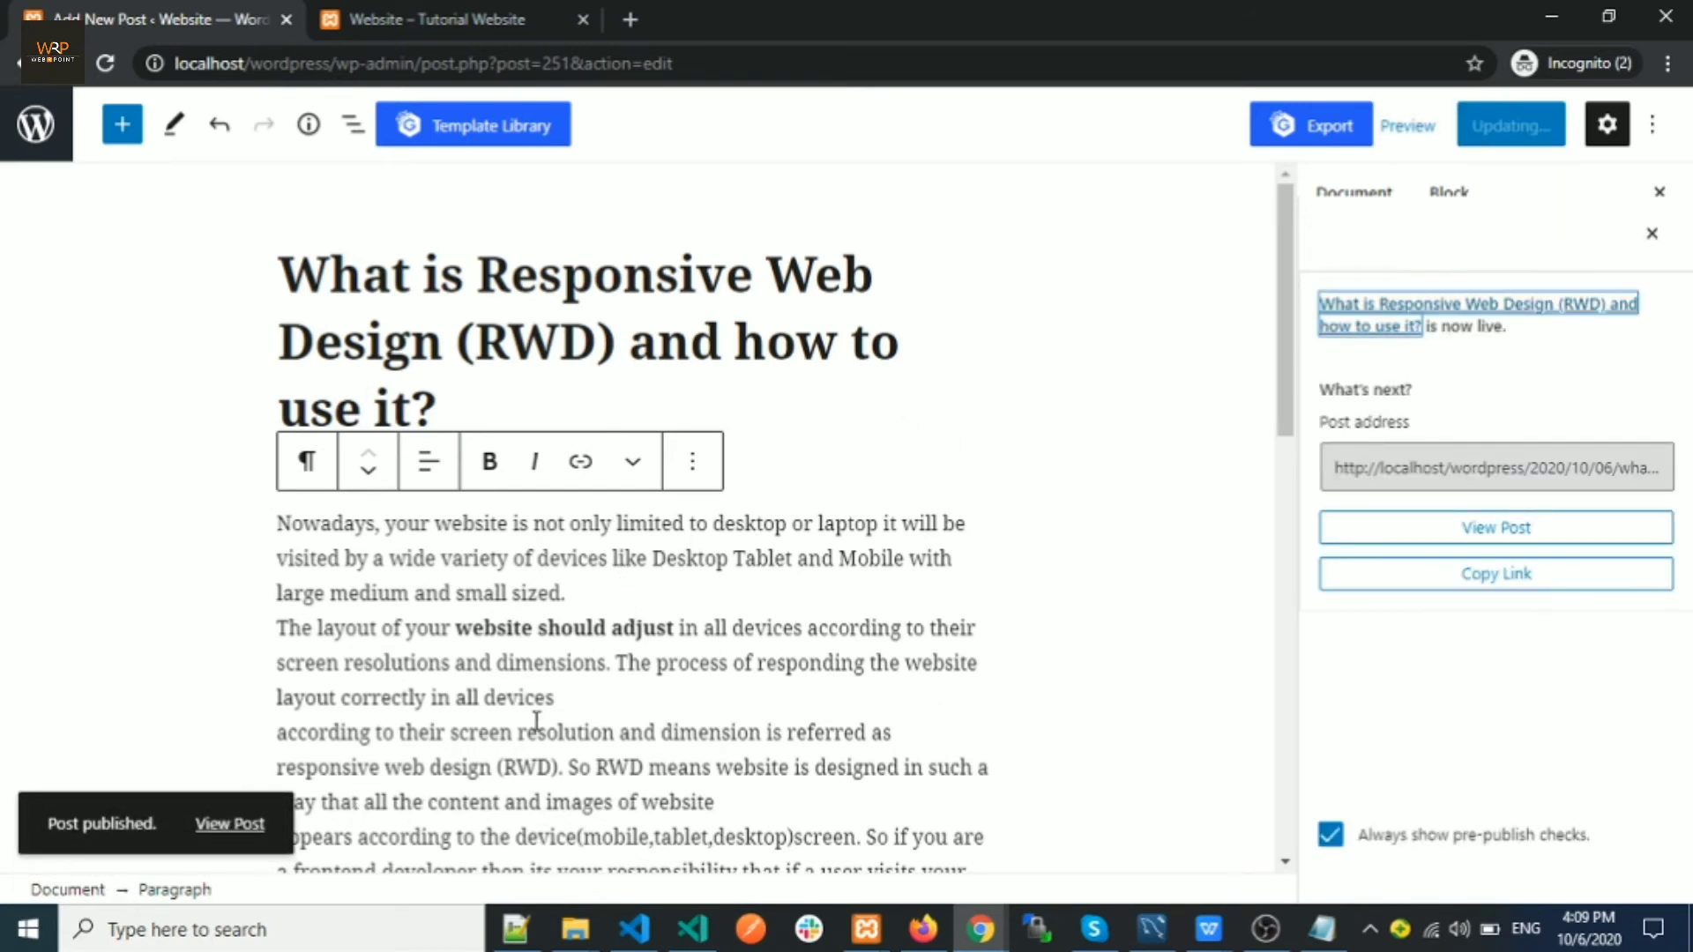
Open the published post from the View Post link in a separate tab
right_click(229, 823)
left_click(325, 656)
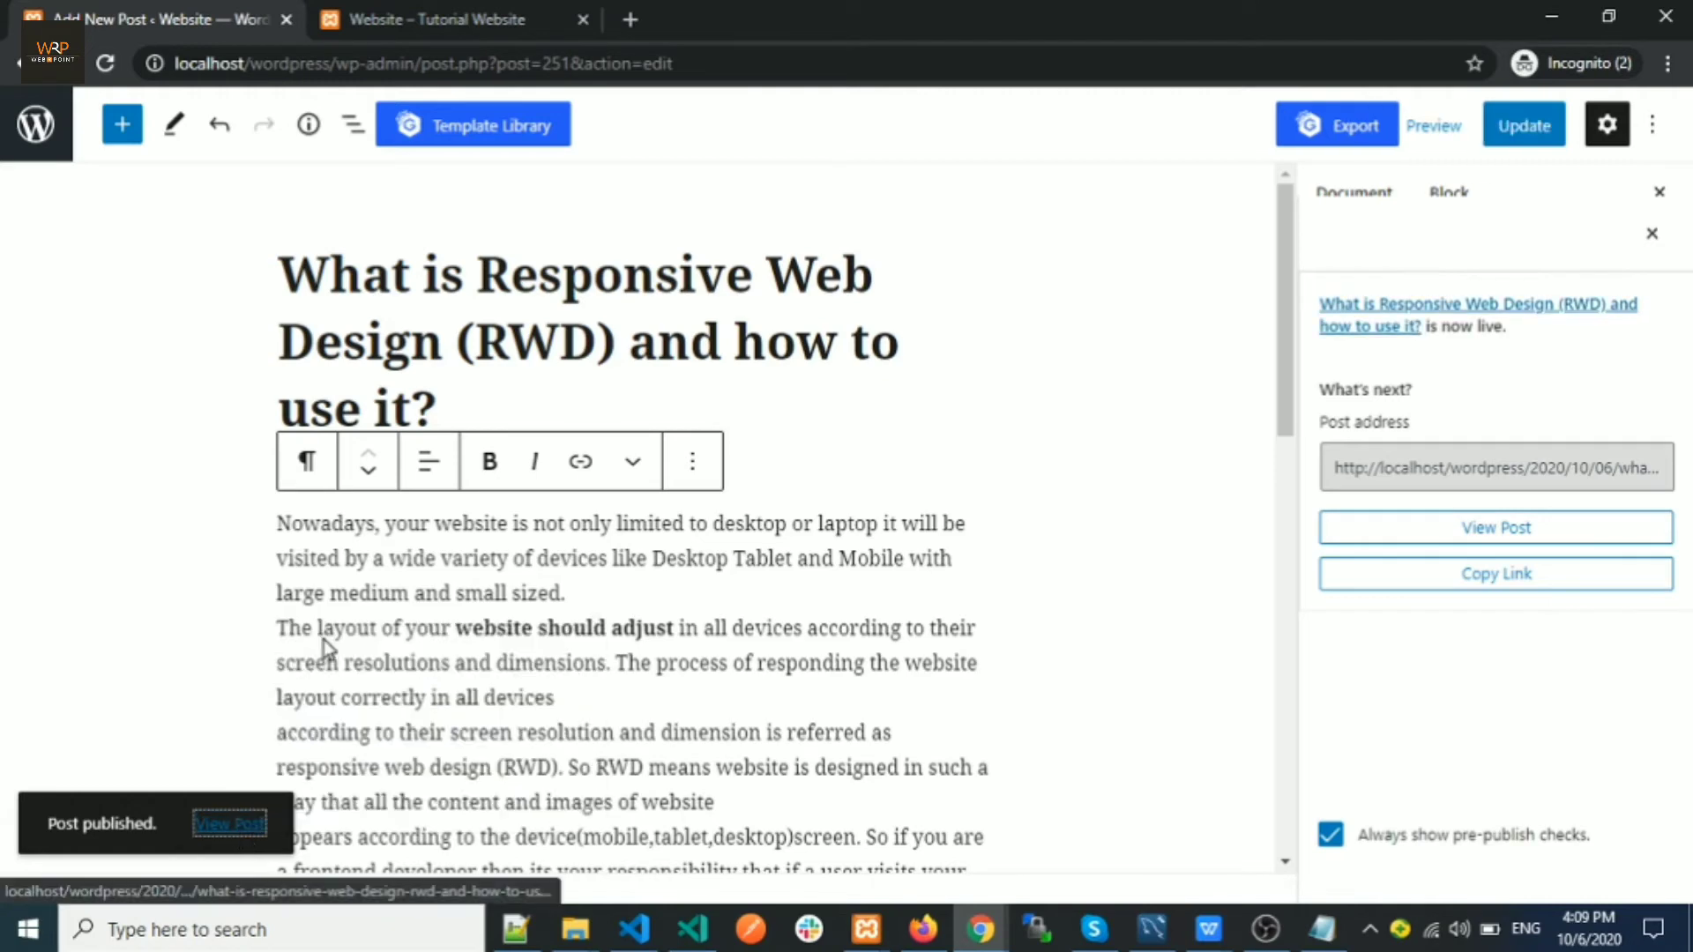
left_click(427, 20)
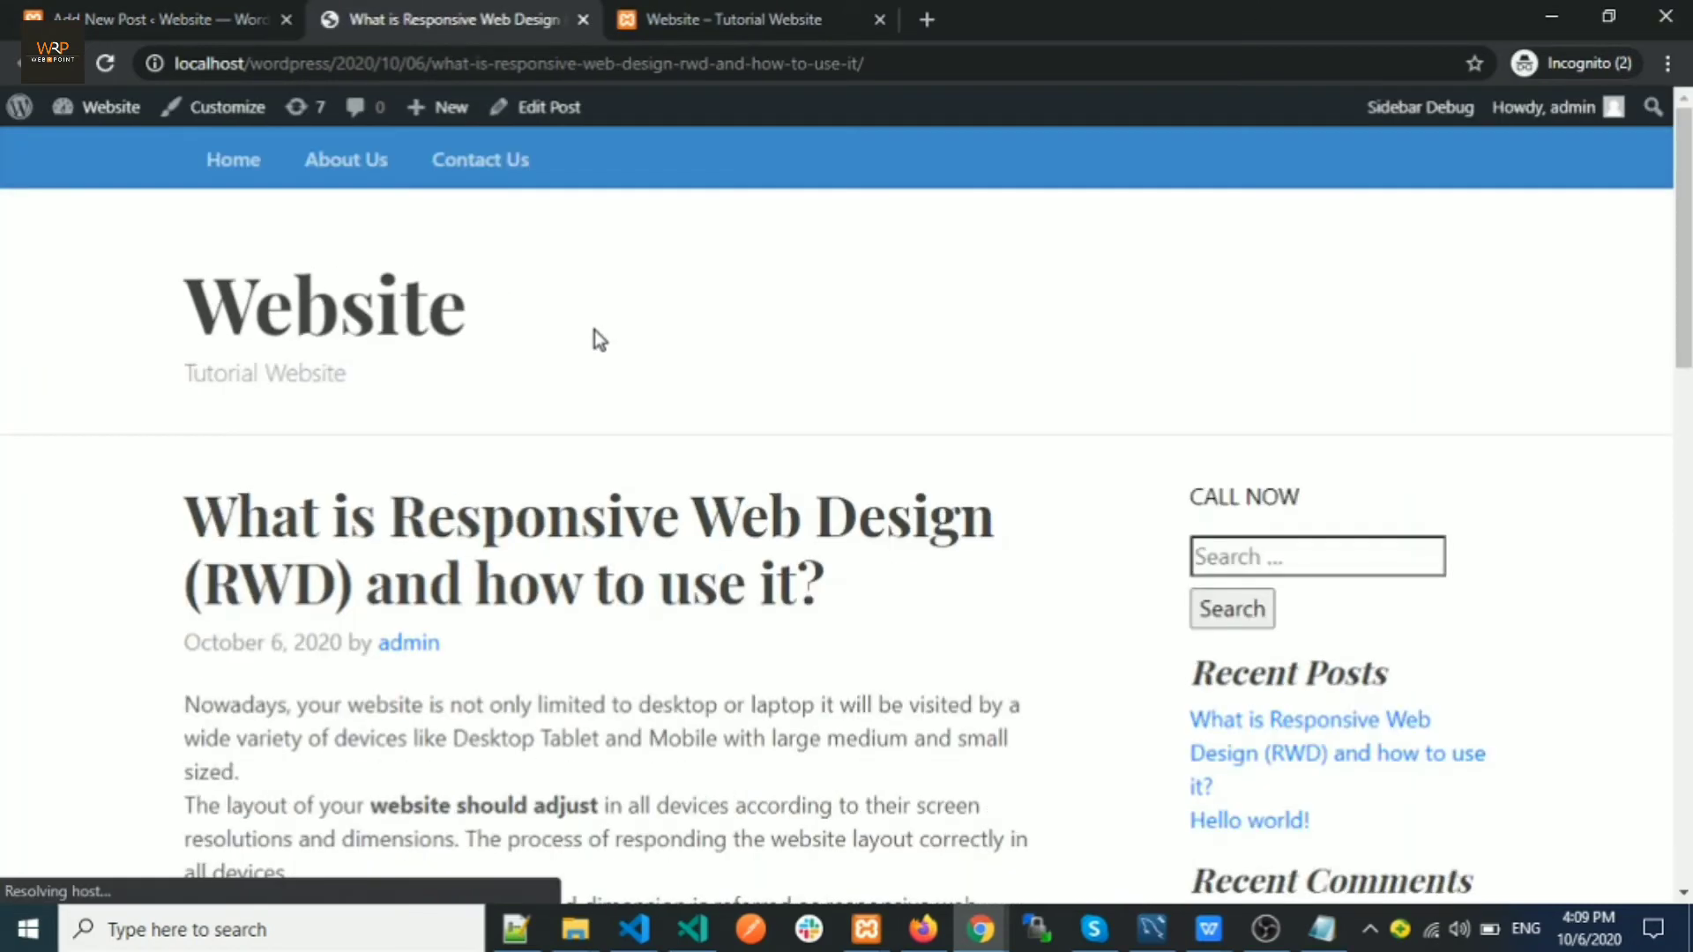
Scroll through the live post, visit the Home page, and come back to the post
scroll(484, 521, "down", 3)
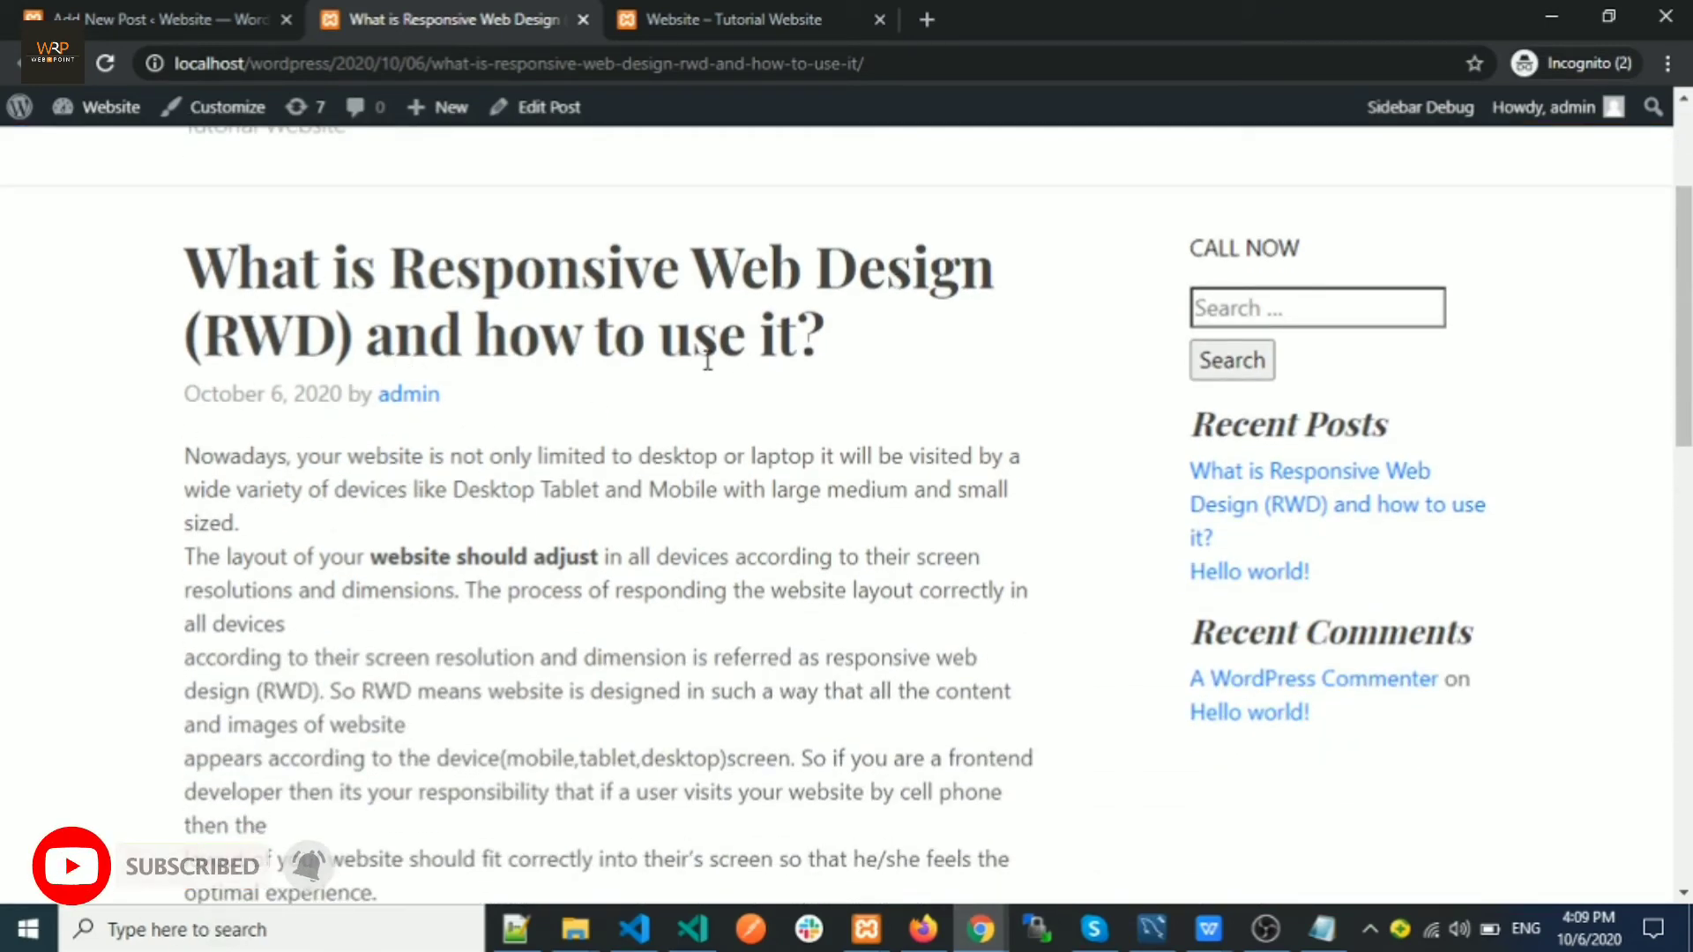
scroll(589, 503, "down", 7)
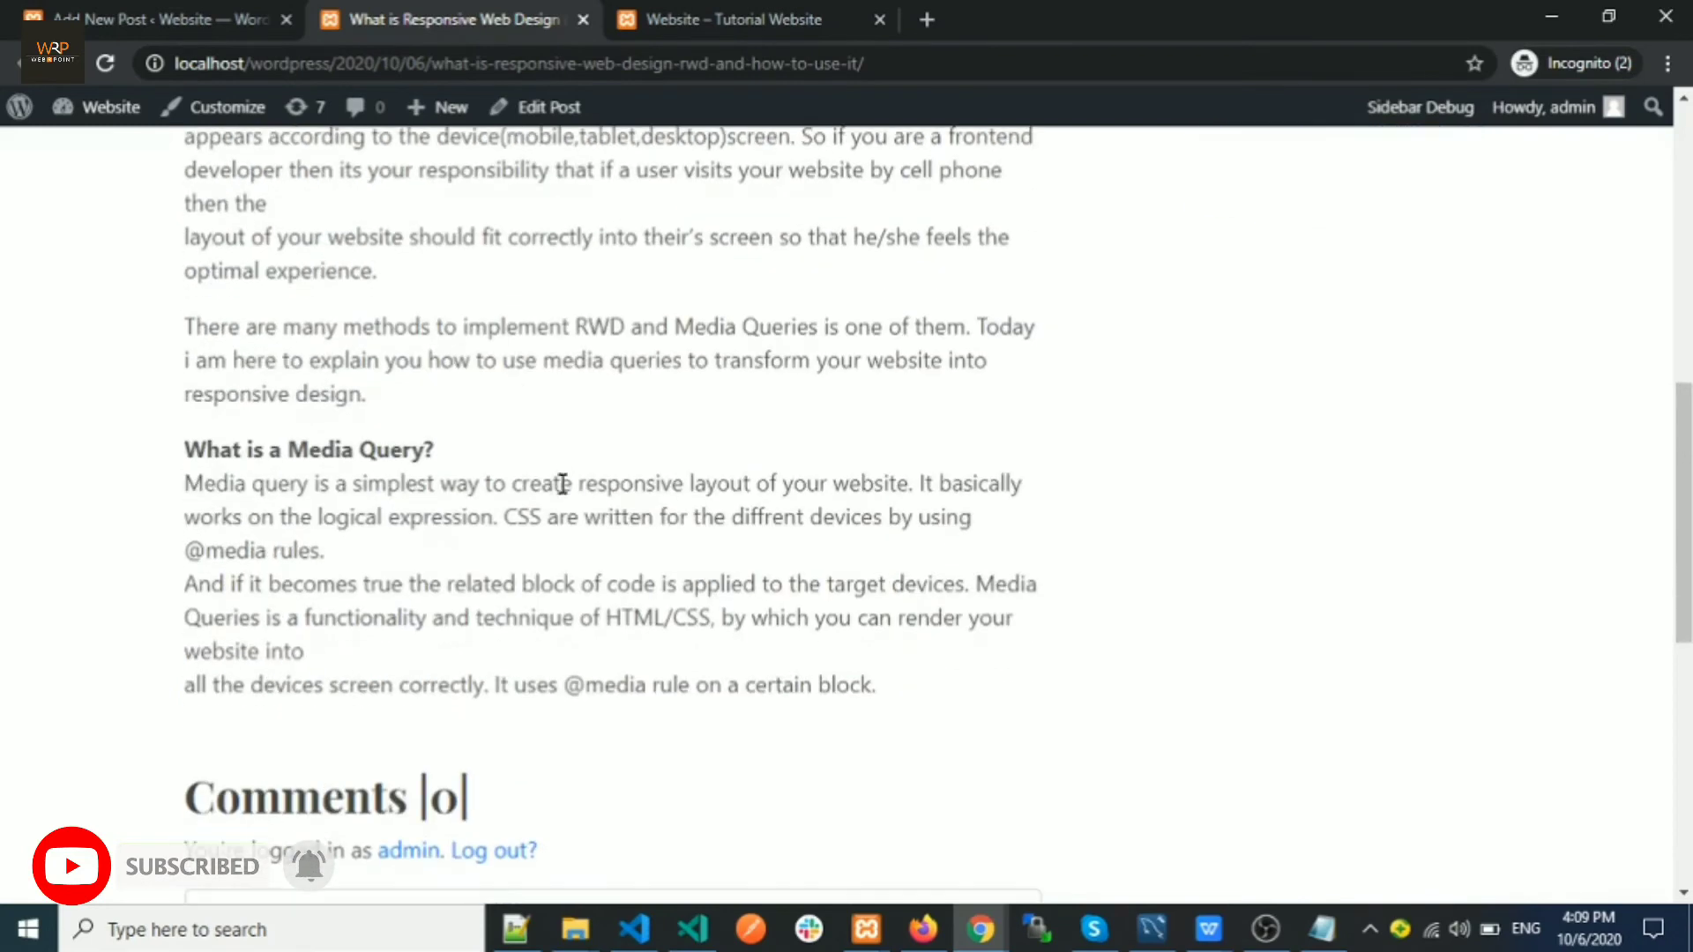
scroll(561, 484, "down", 5)
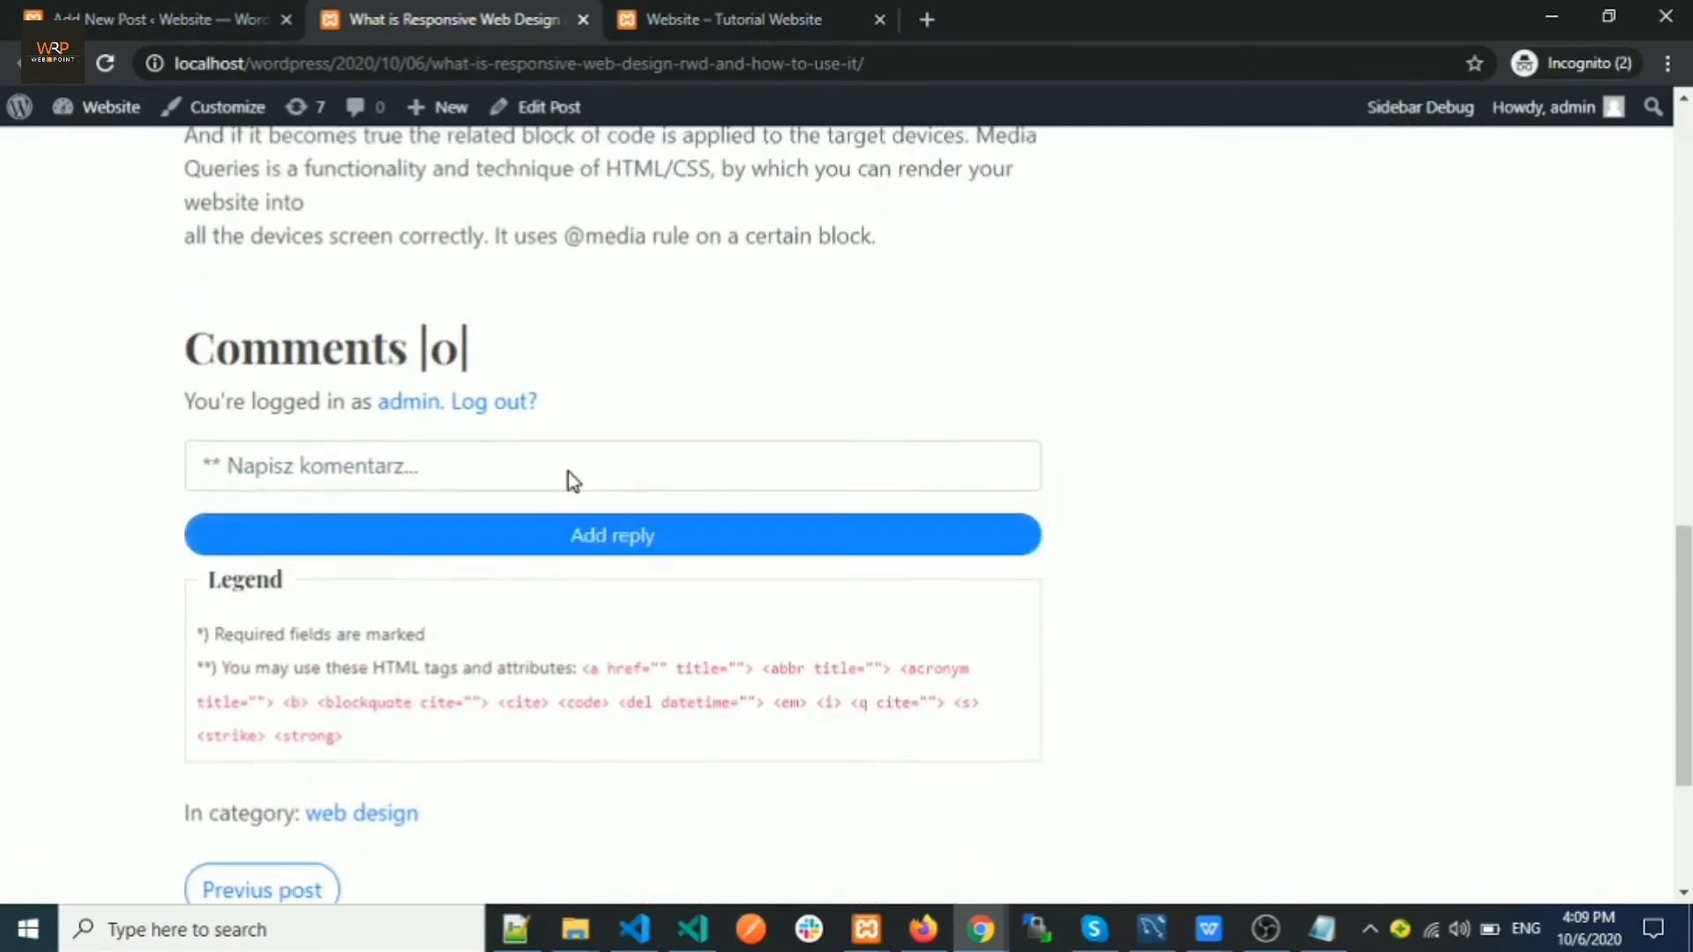
scroll(568, 473, "up", 11)
scroll(556, 453, "down", 1)
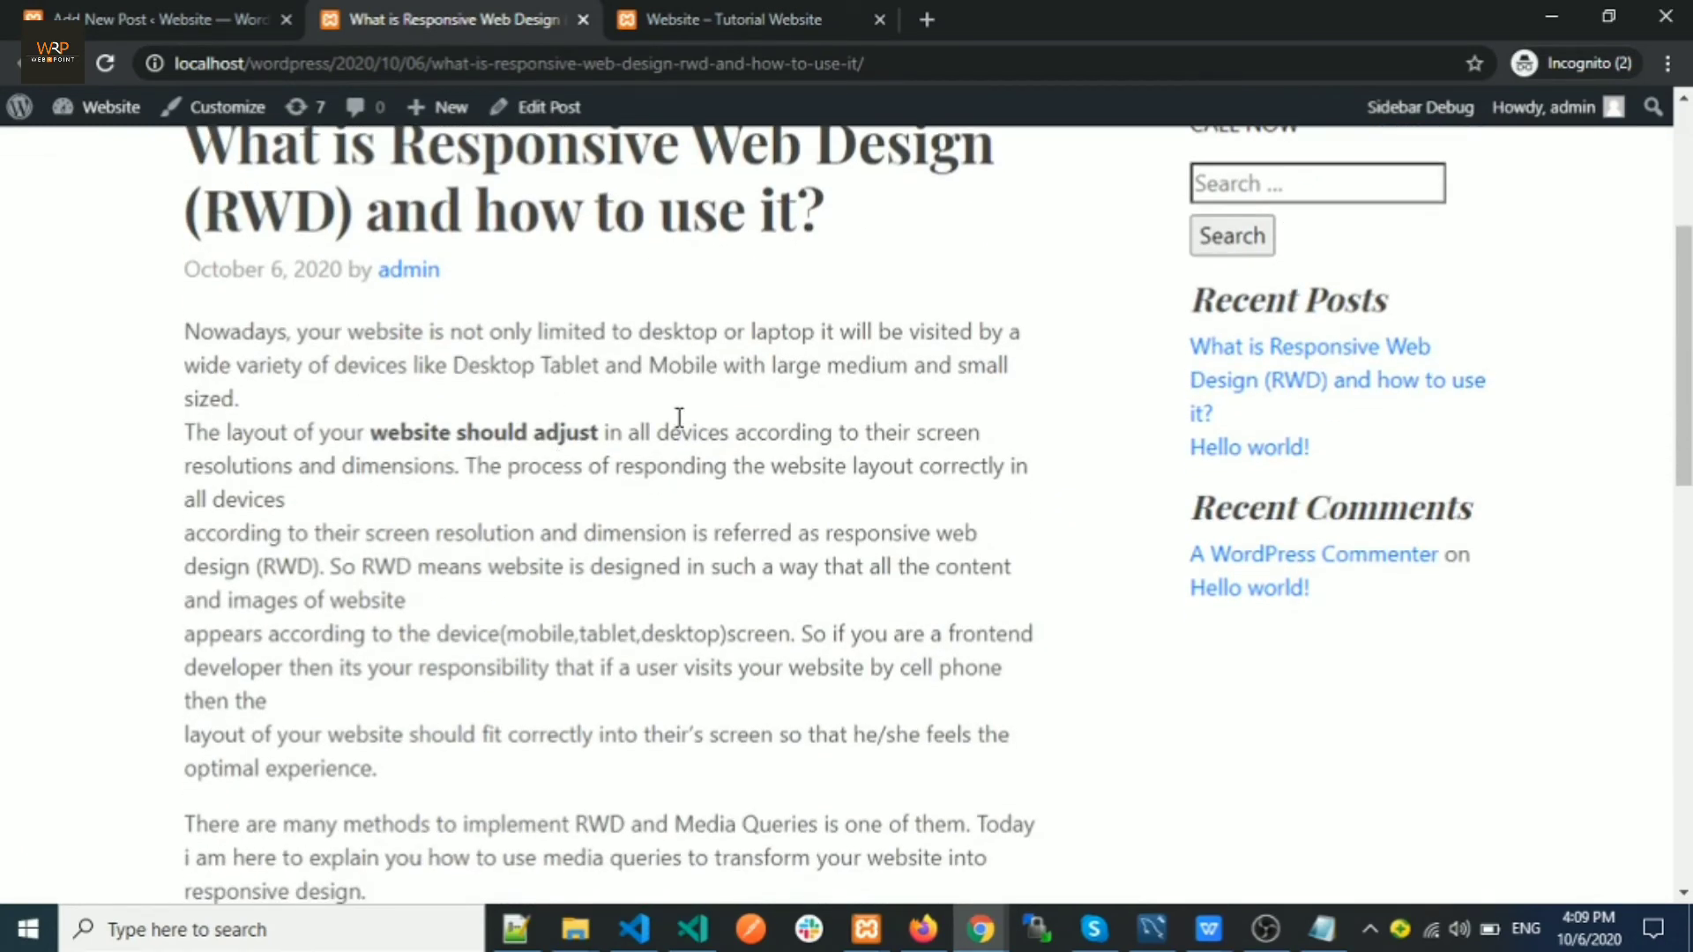
scroll(679, 417, "up", 1)
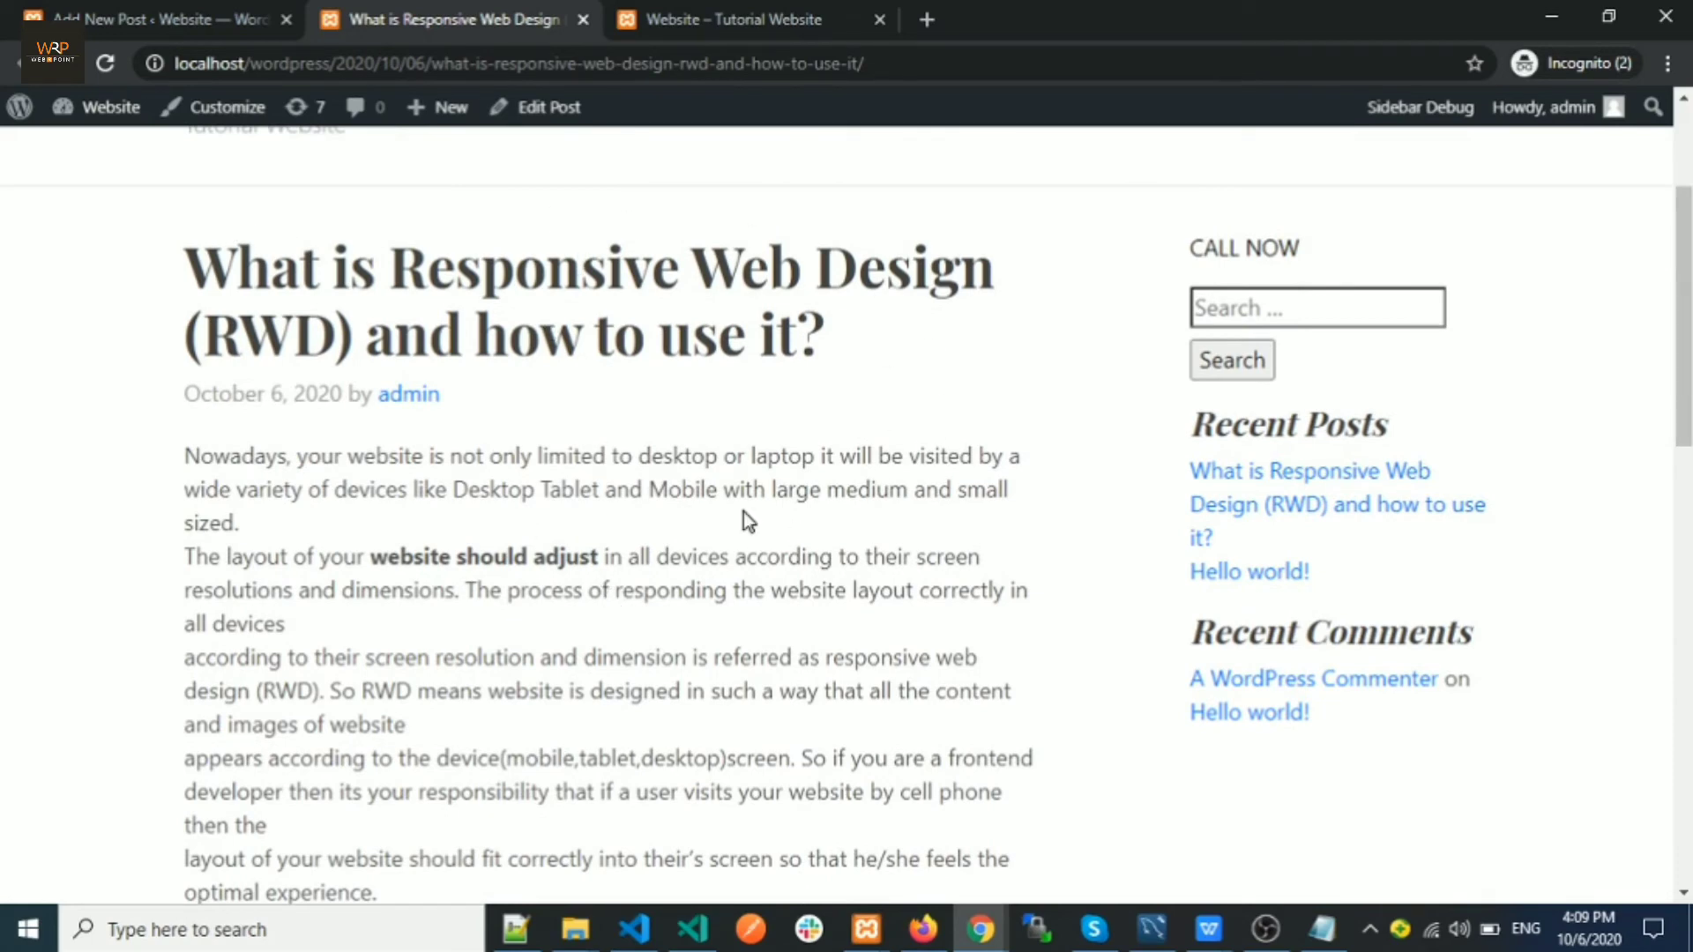
scroll(767, 556, "up", 2)
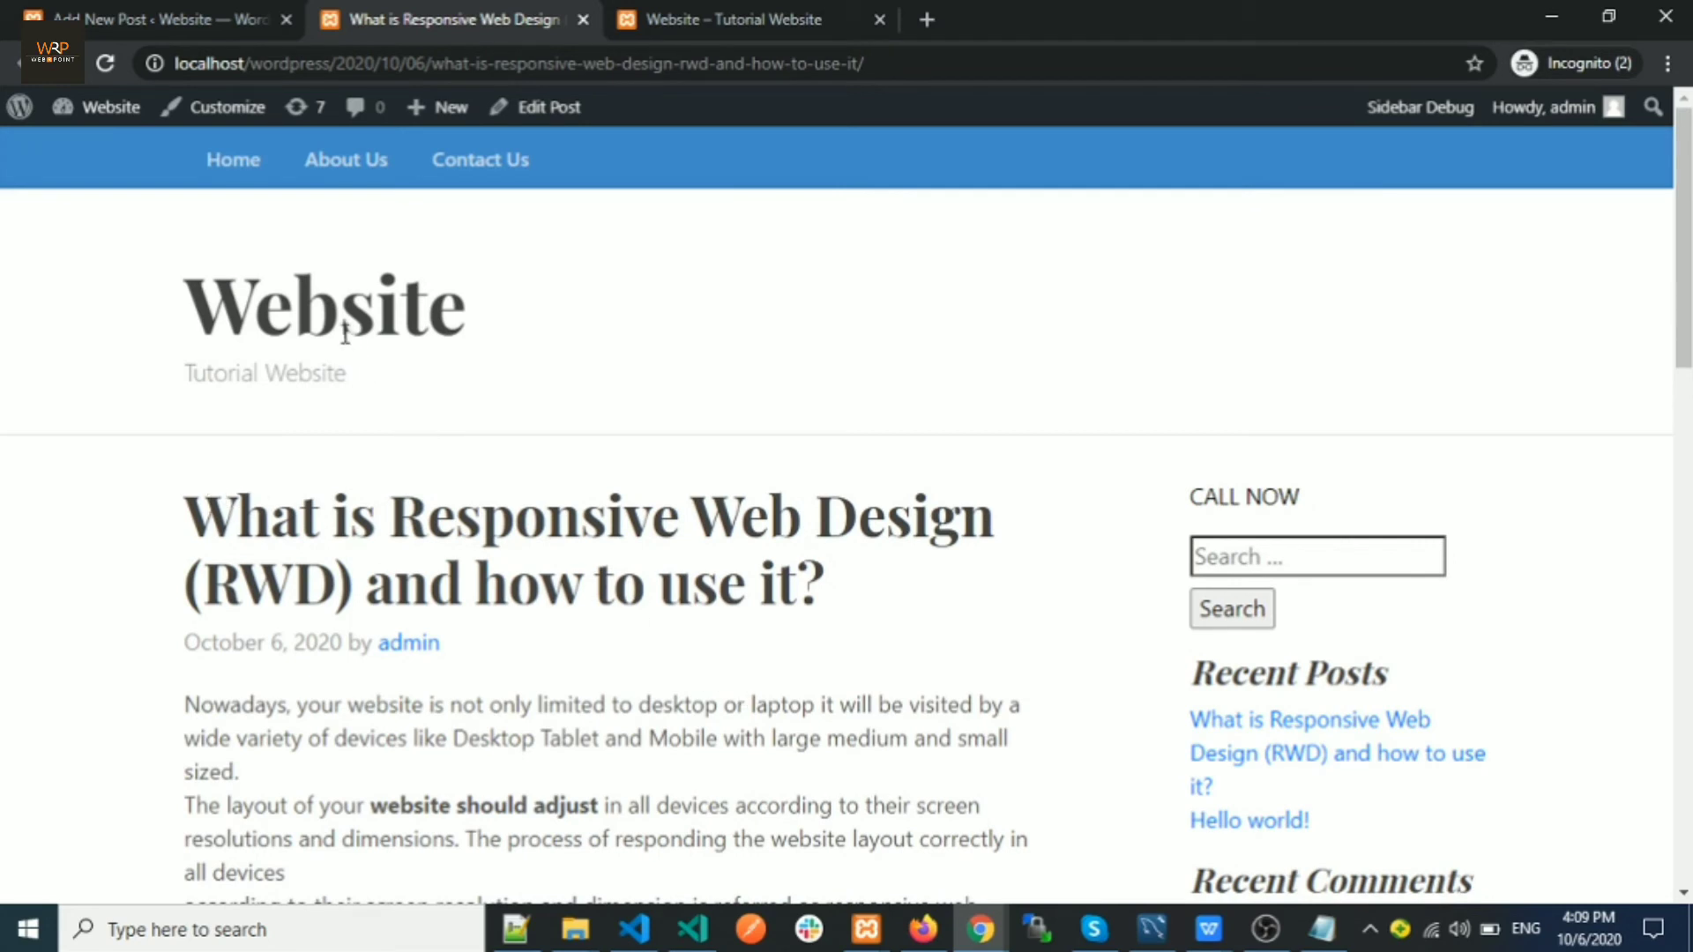
left_click(219, 199)
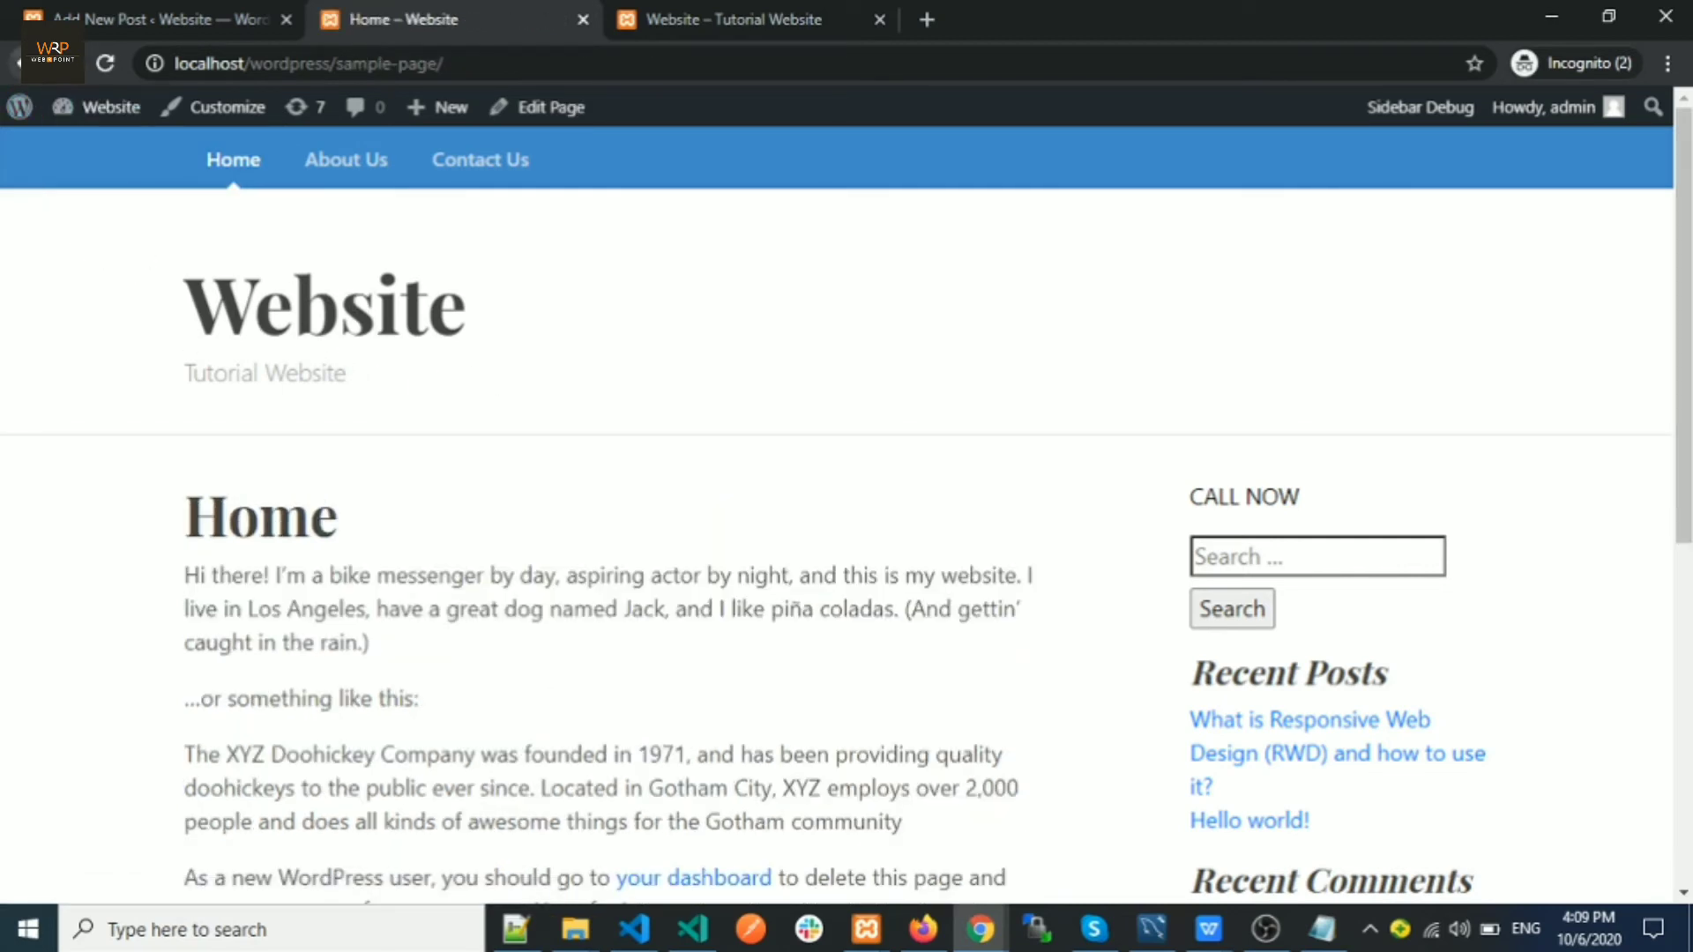
left_click(25, 64)
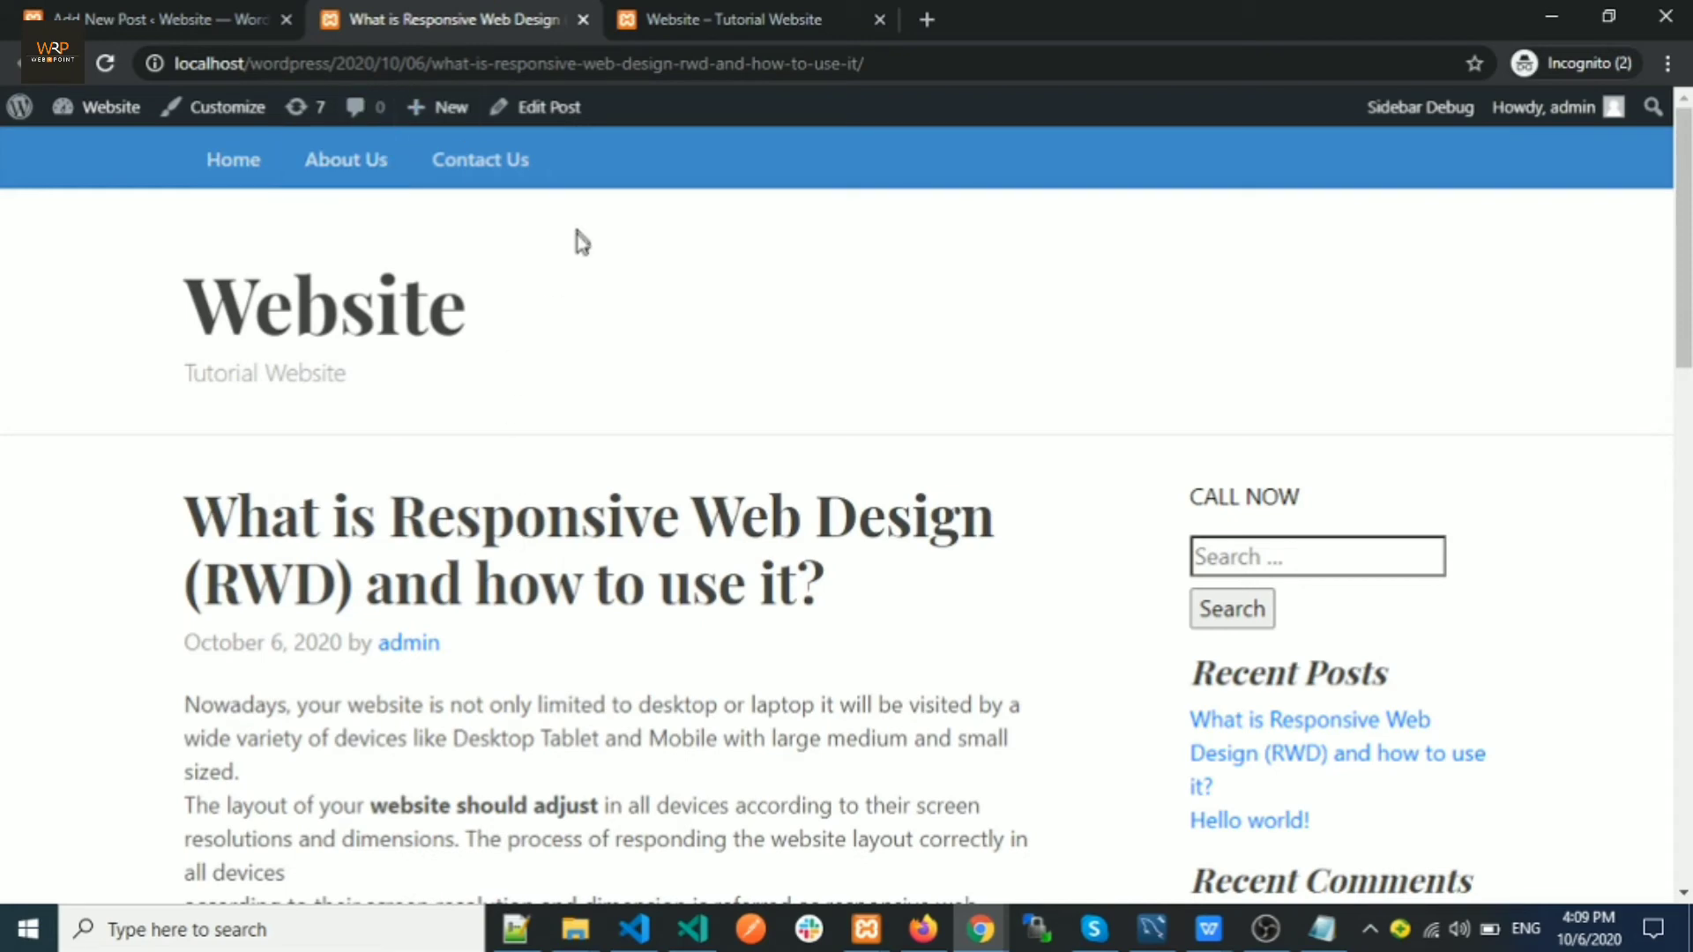
Inspect the date and slug in the post's web address, then open Edit Post
scroll(497, 574, "down", 1)
left_click_drag(249, 65, 897, 104)
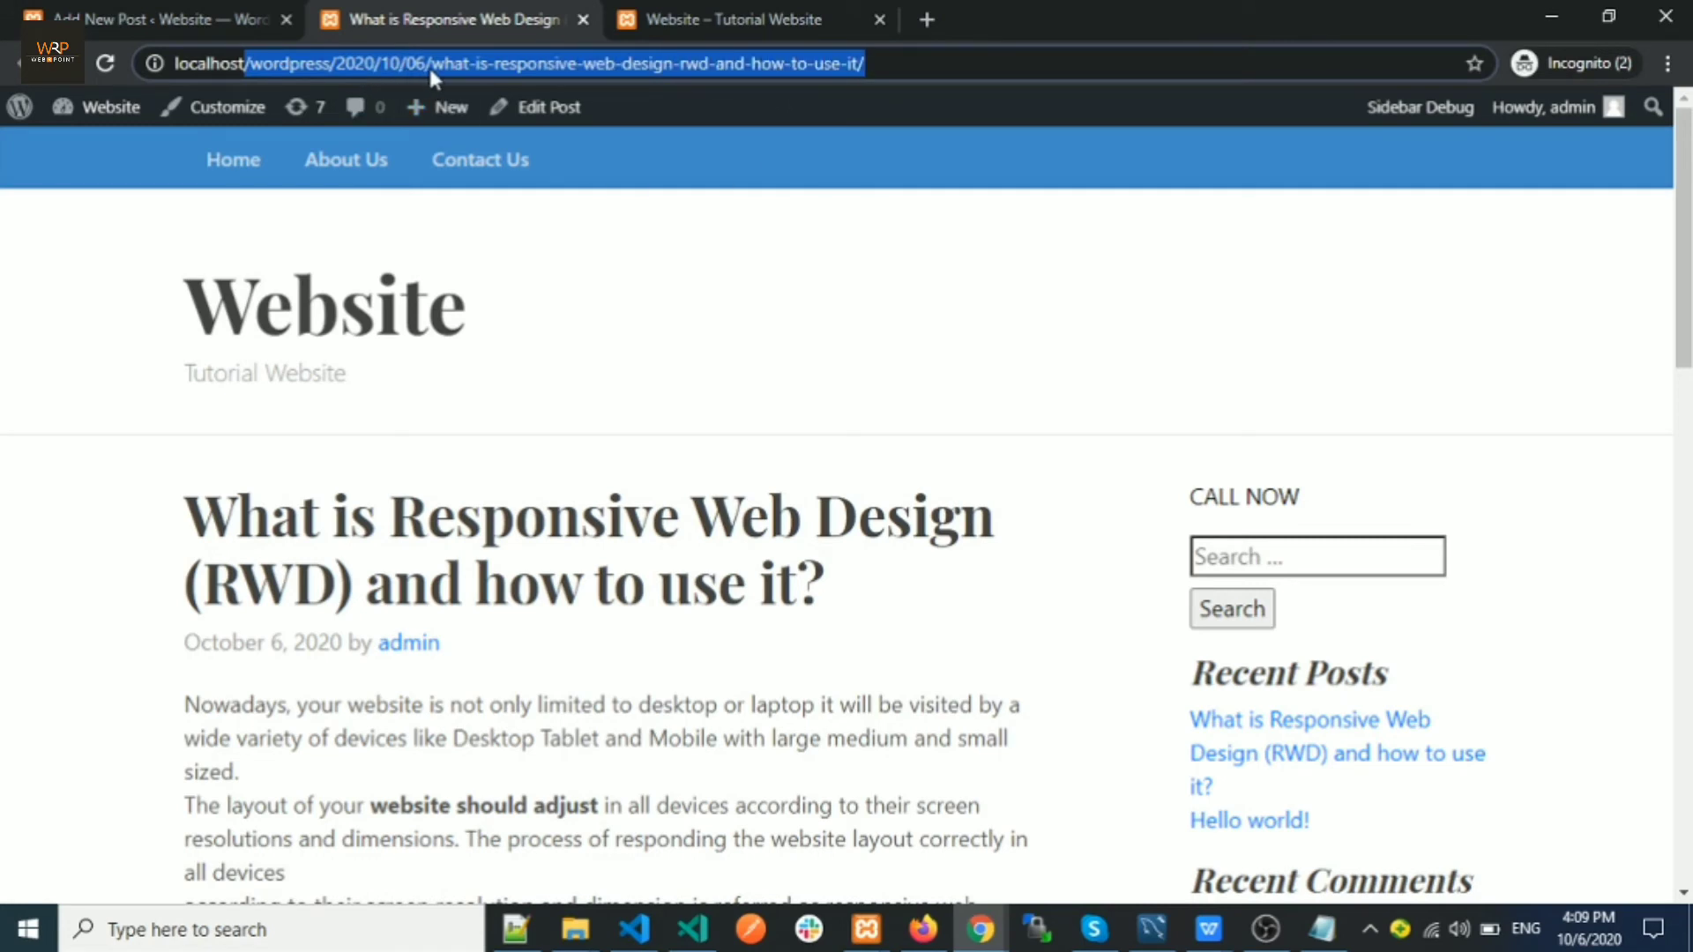
left_click(463, 70)
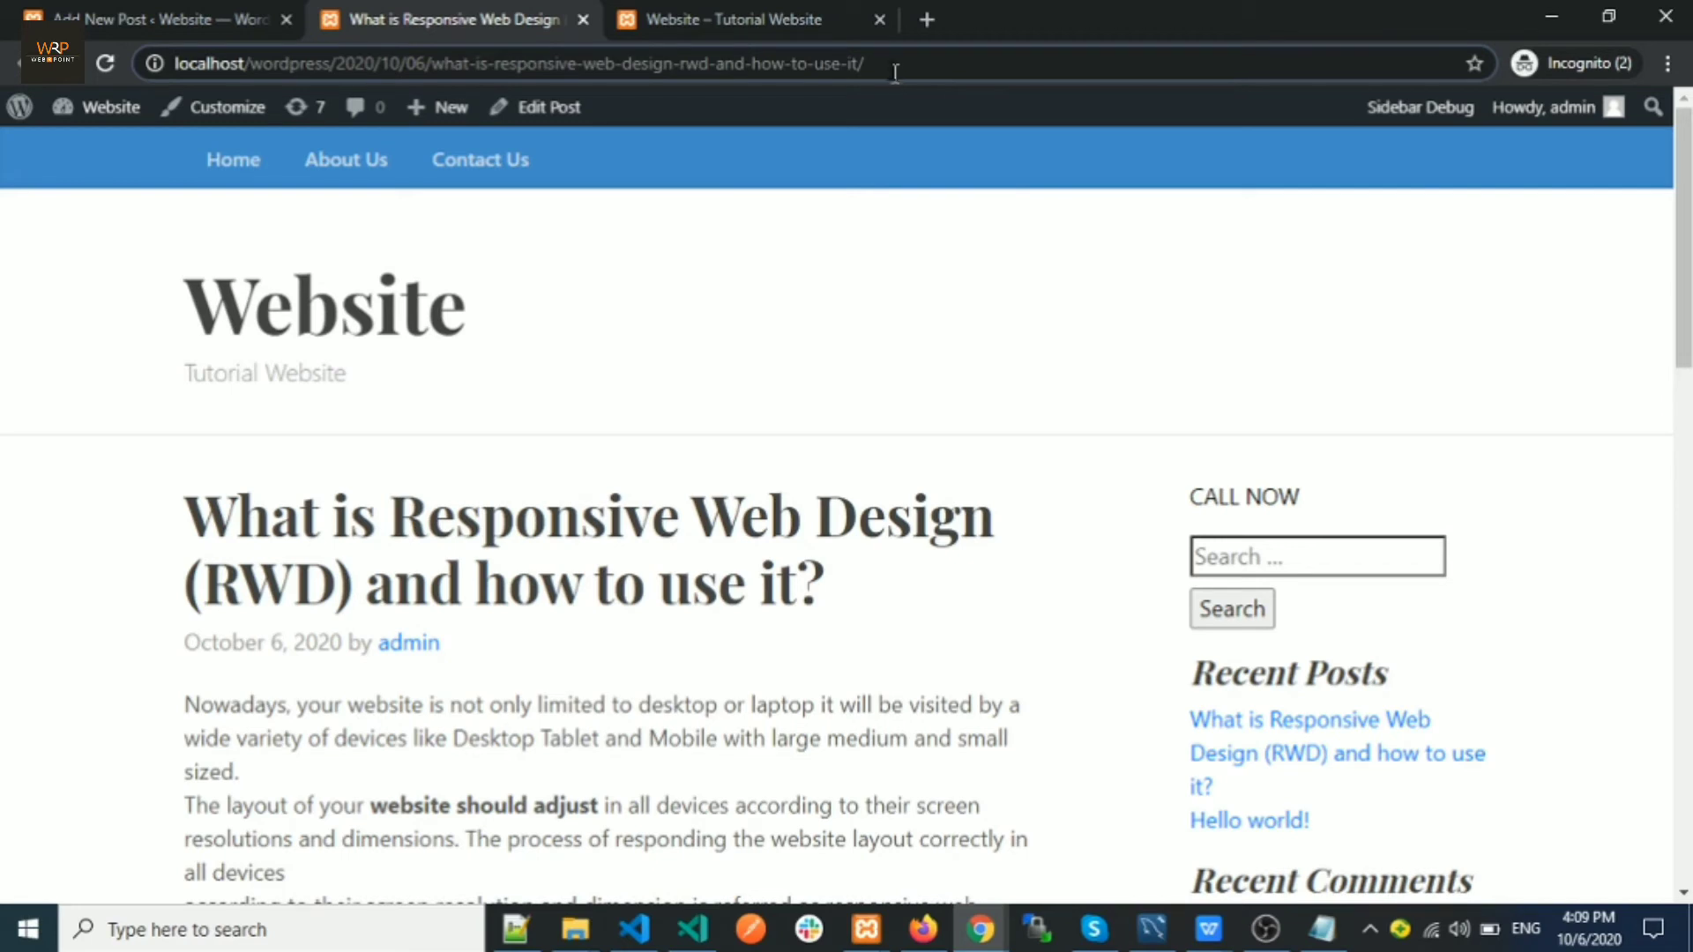
left_click_drag(878, 64, 338, 86)
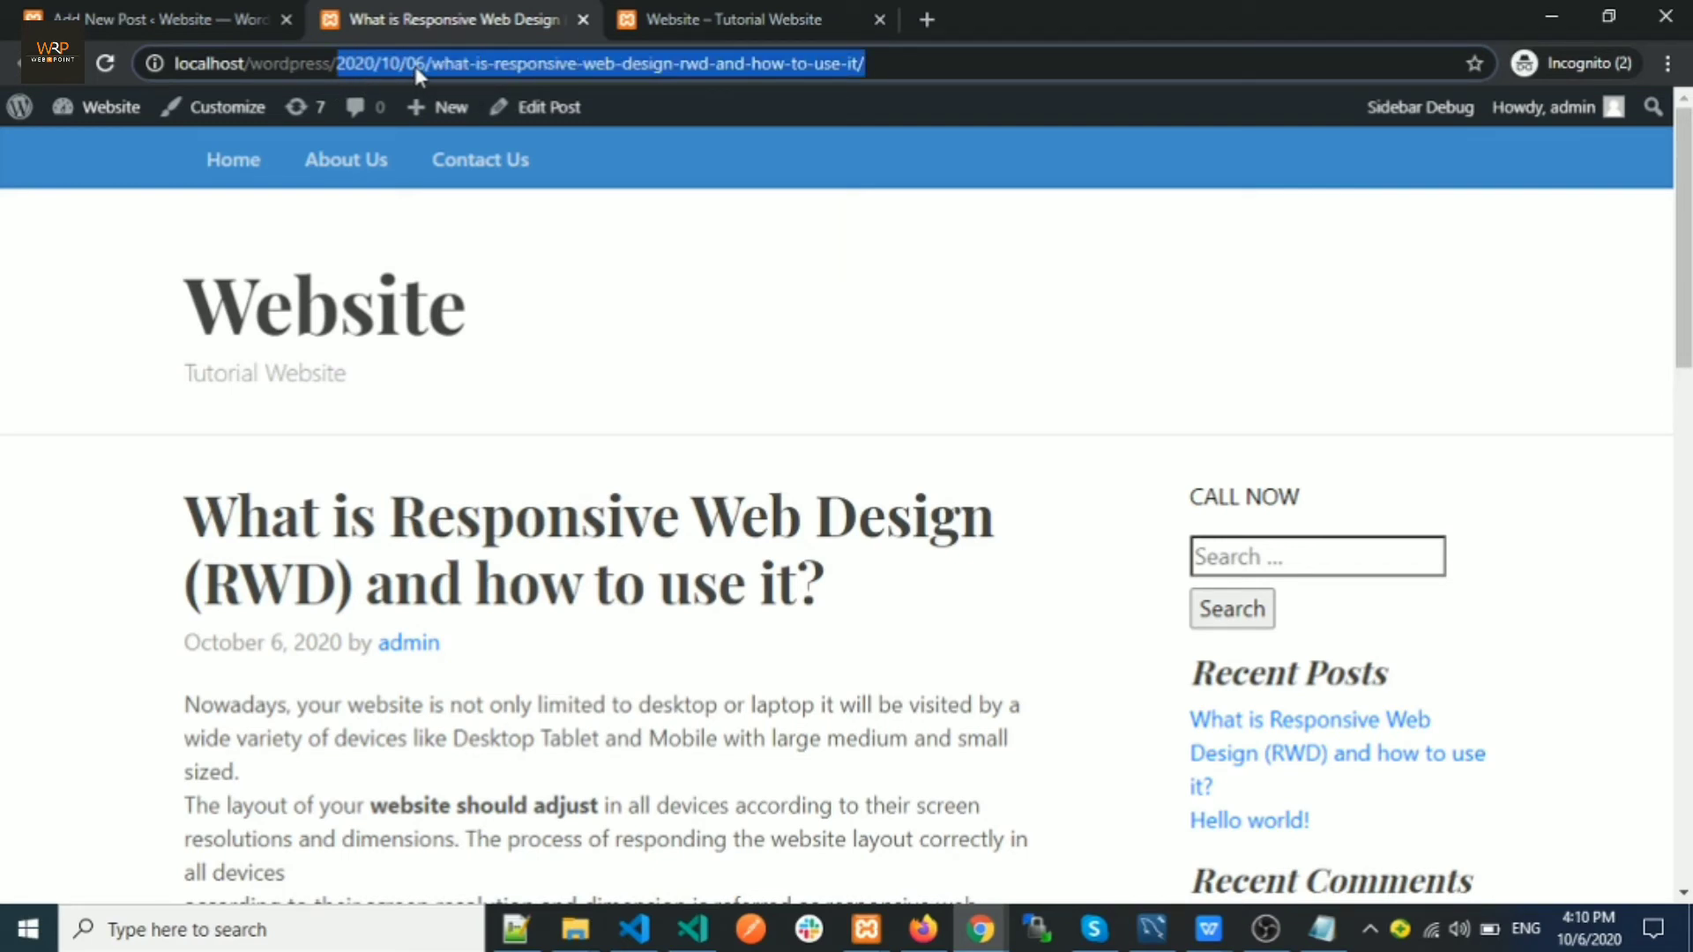
left_click(489, 70)
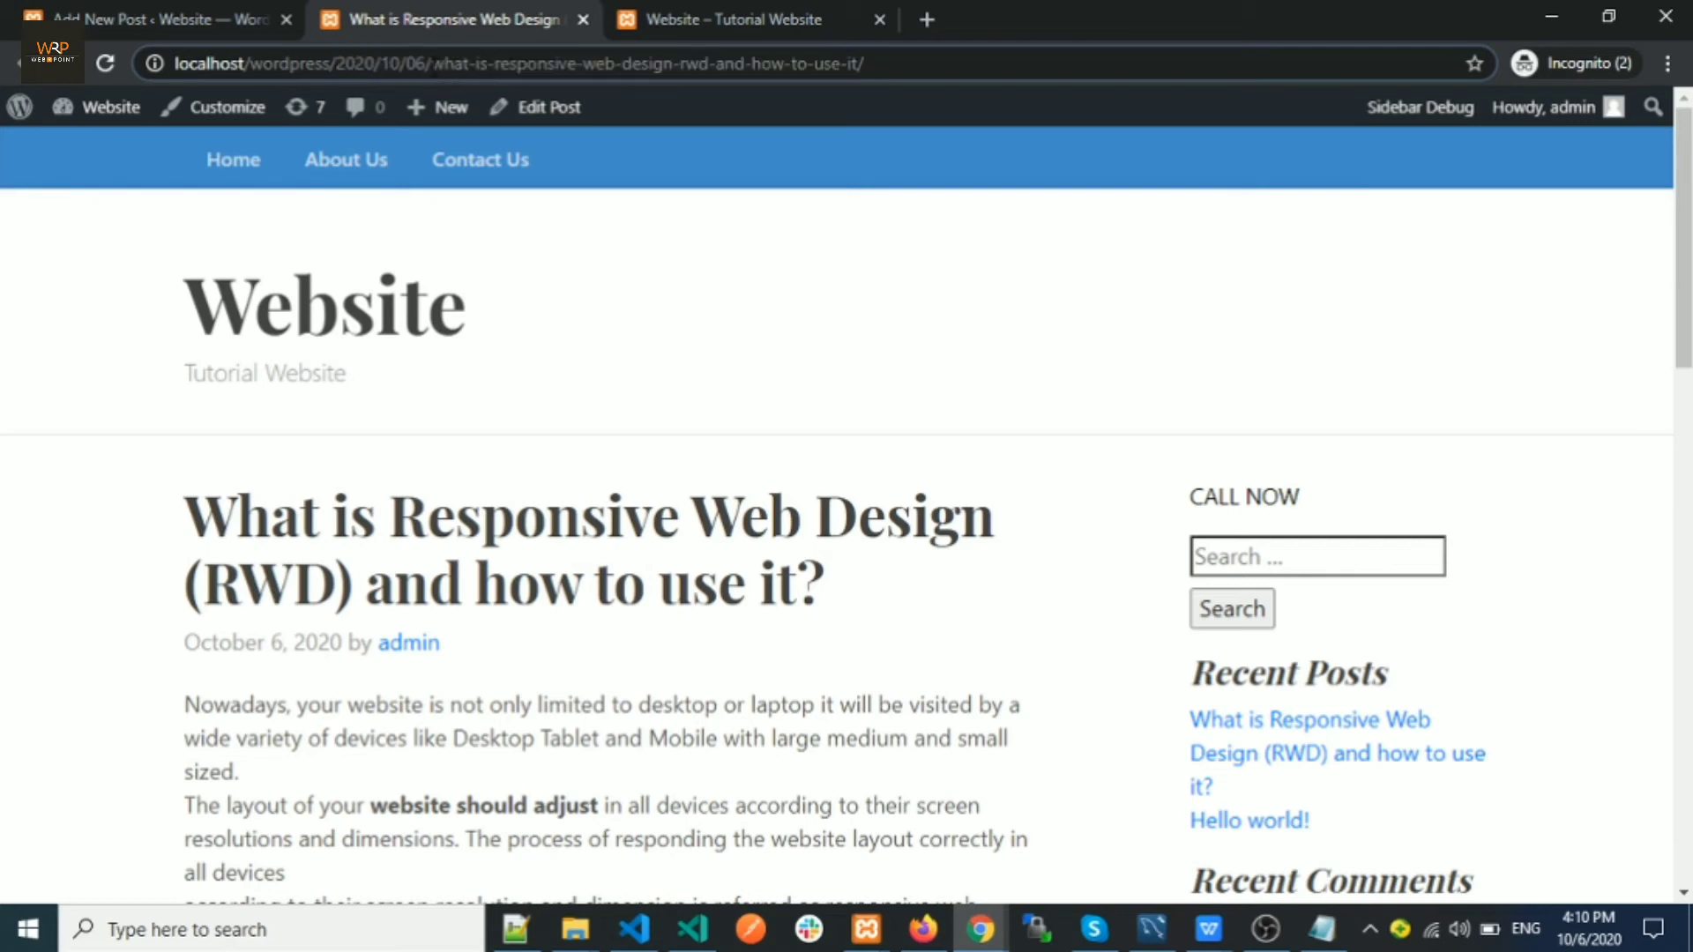
mouse_move(456, 64)
left_mouse_down()
mouse_move(867, 64)
mouse_move(427, 65)
left_mouse_up()
left_click(897, 64)
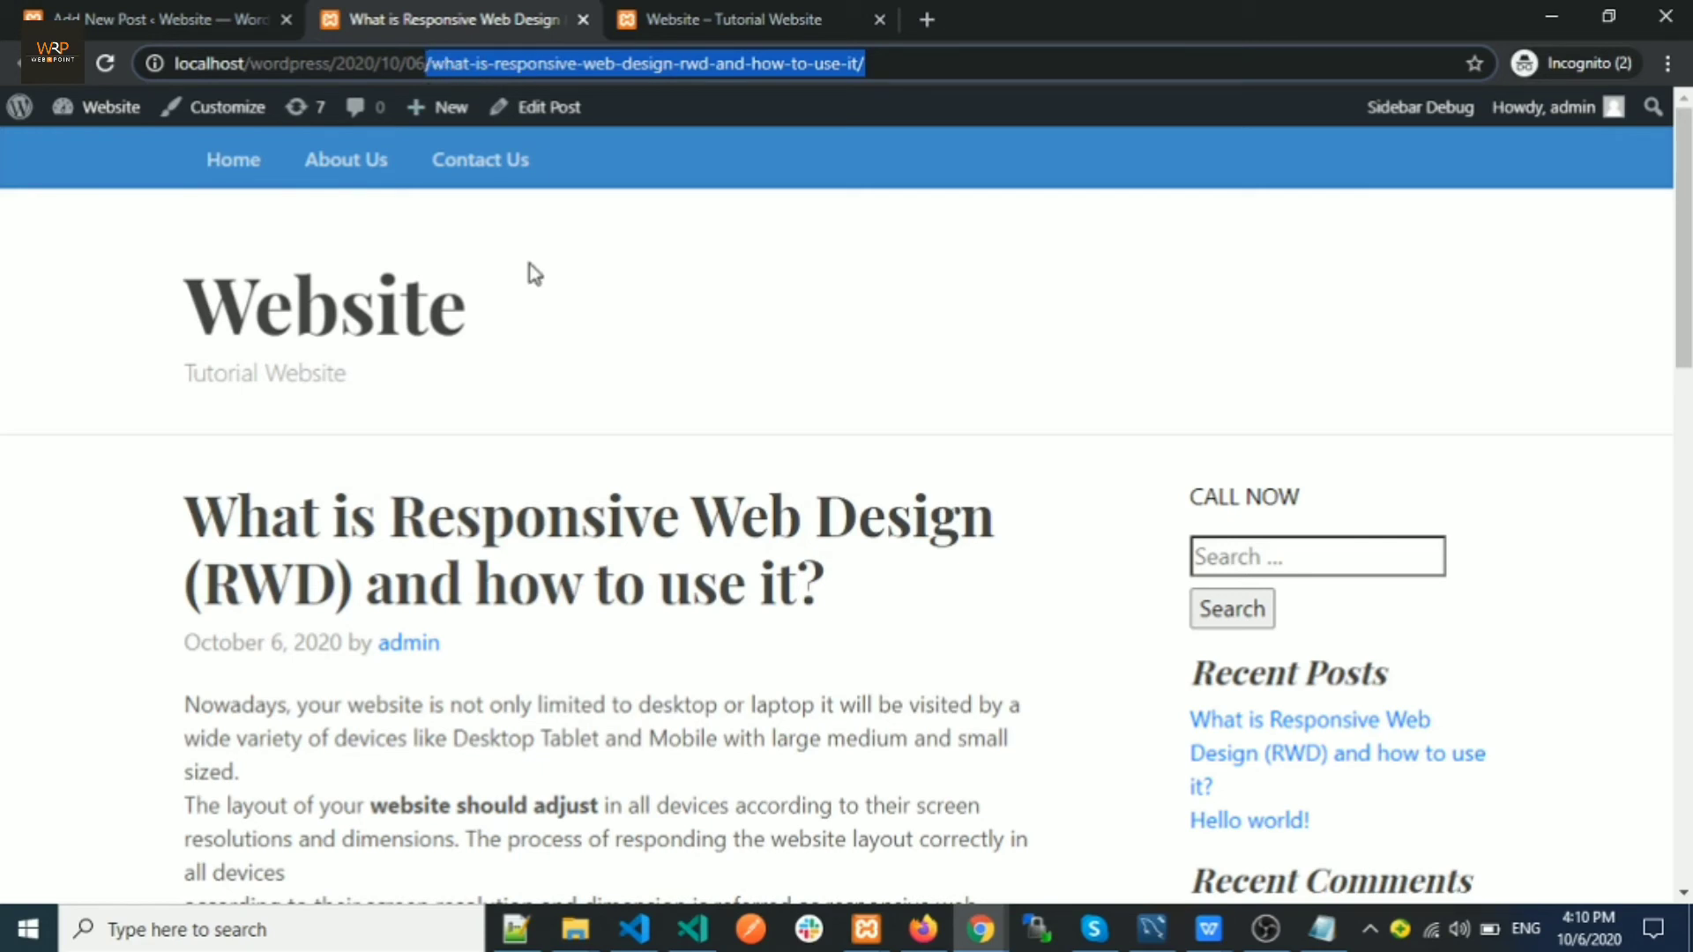
left_click(537, 118)
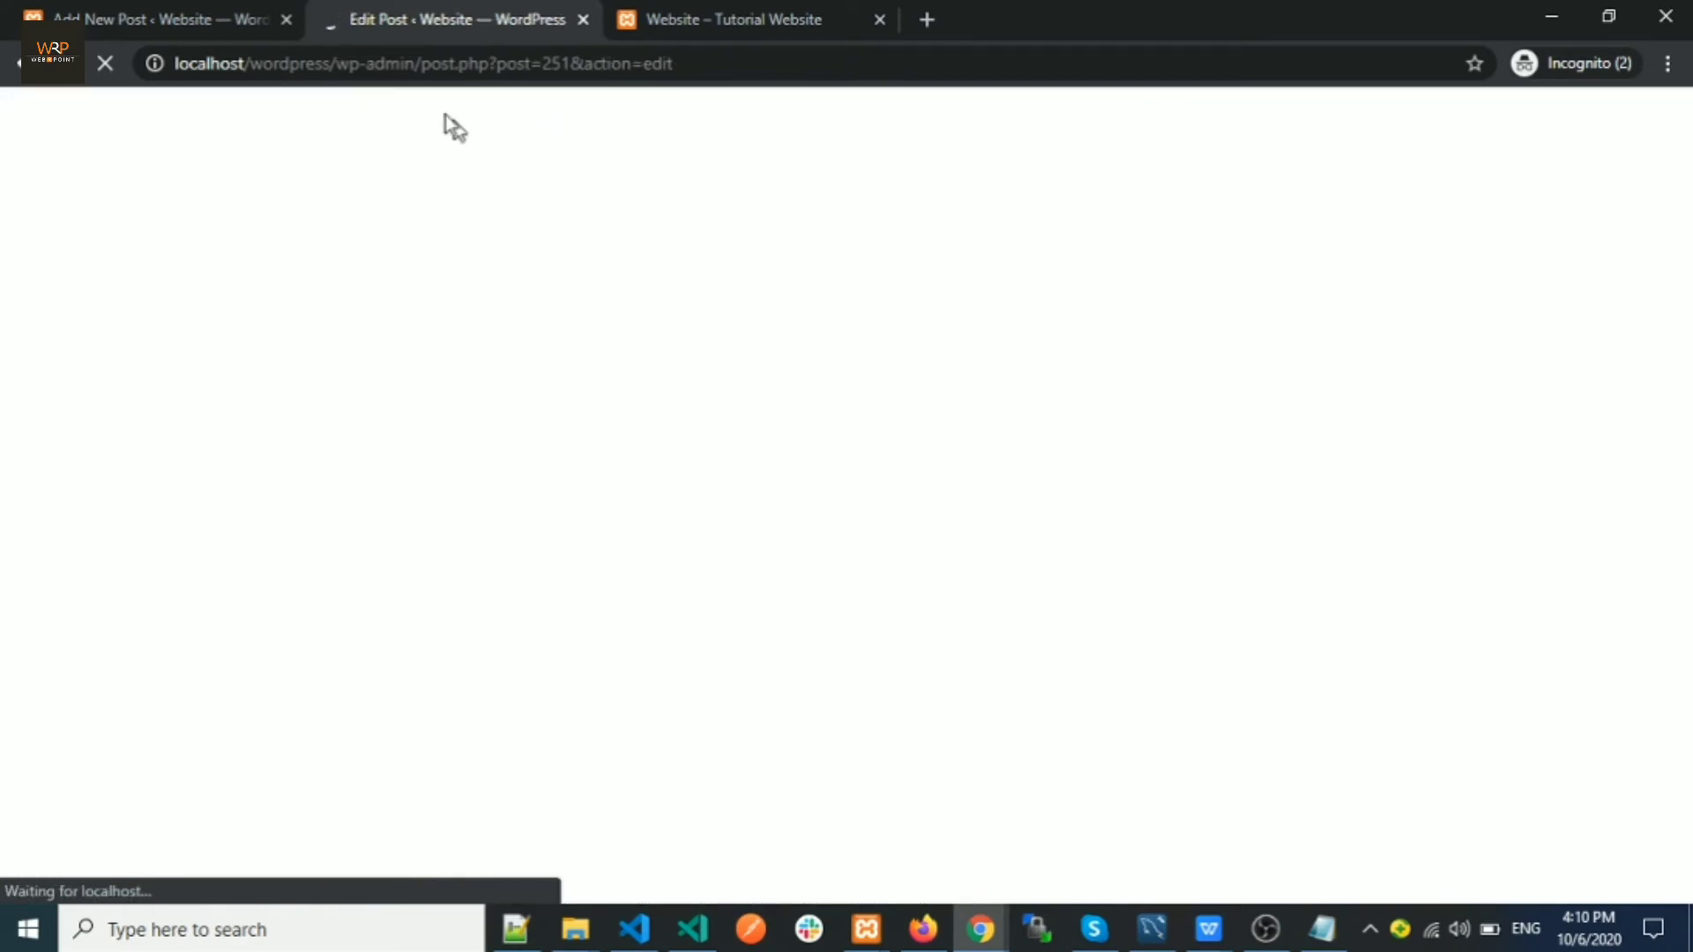
Change the URL slug to what-is-responsive-design-rwd-and-how-to-use-it and update the post
left_click(283, 25)
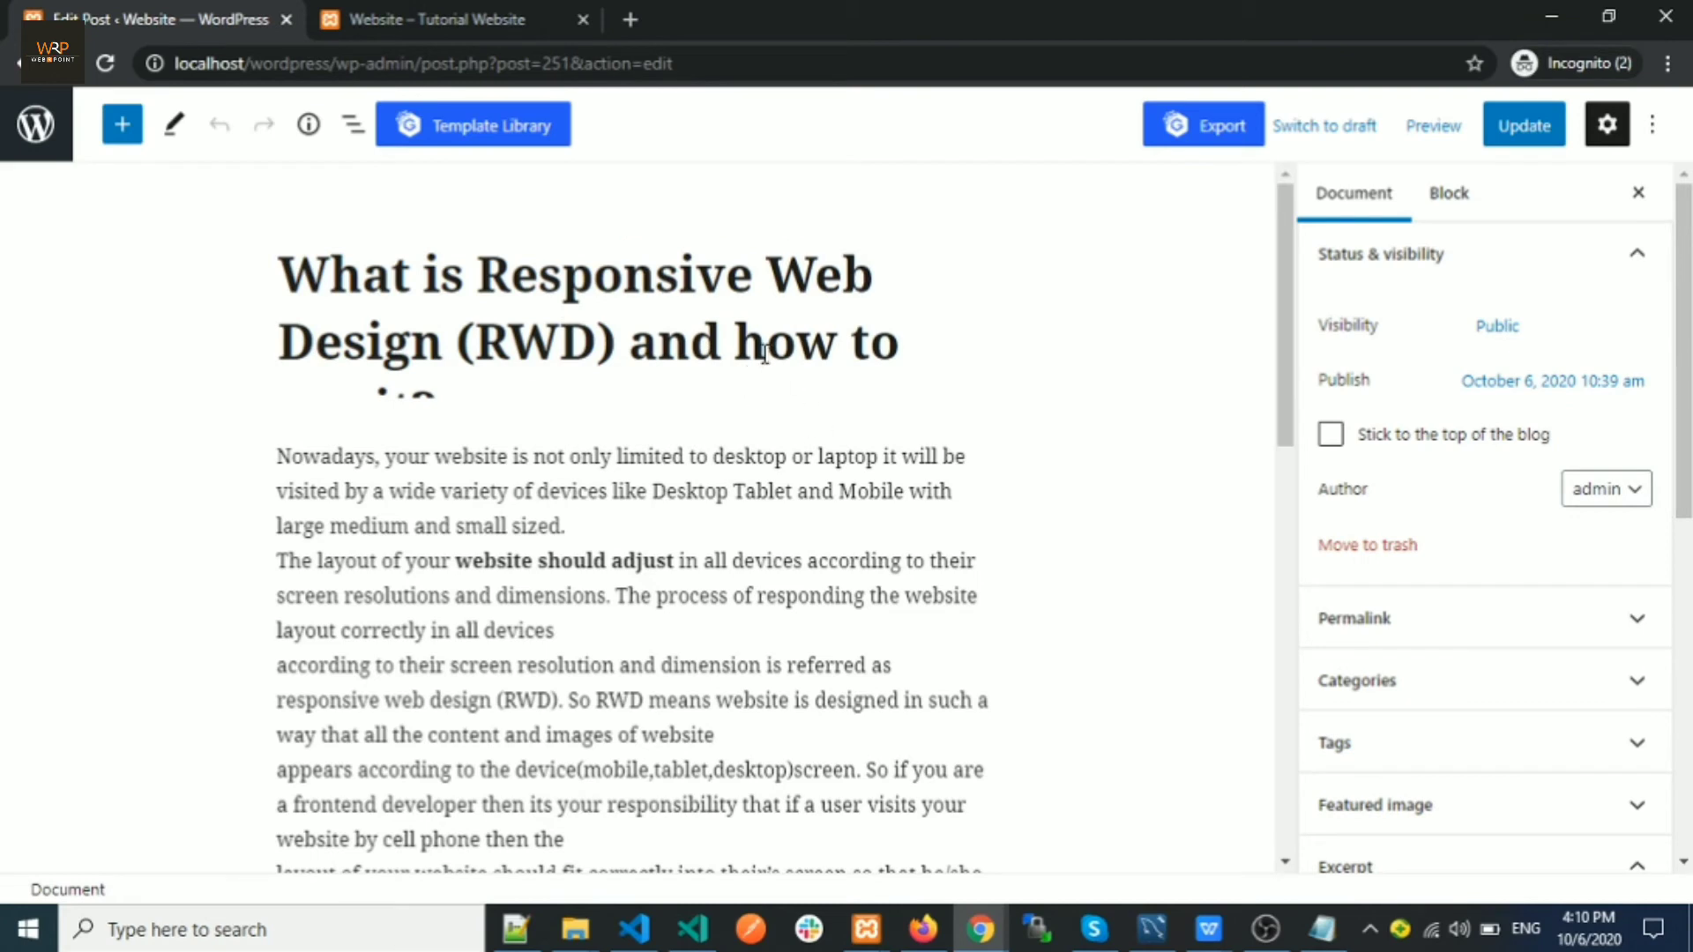
left_click(1381, 630)
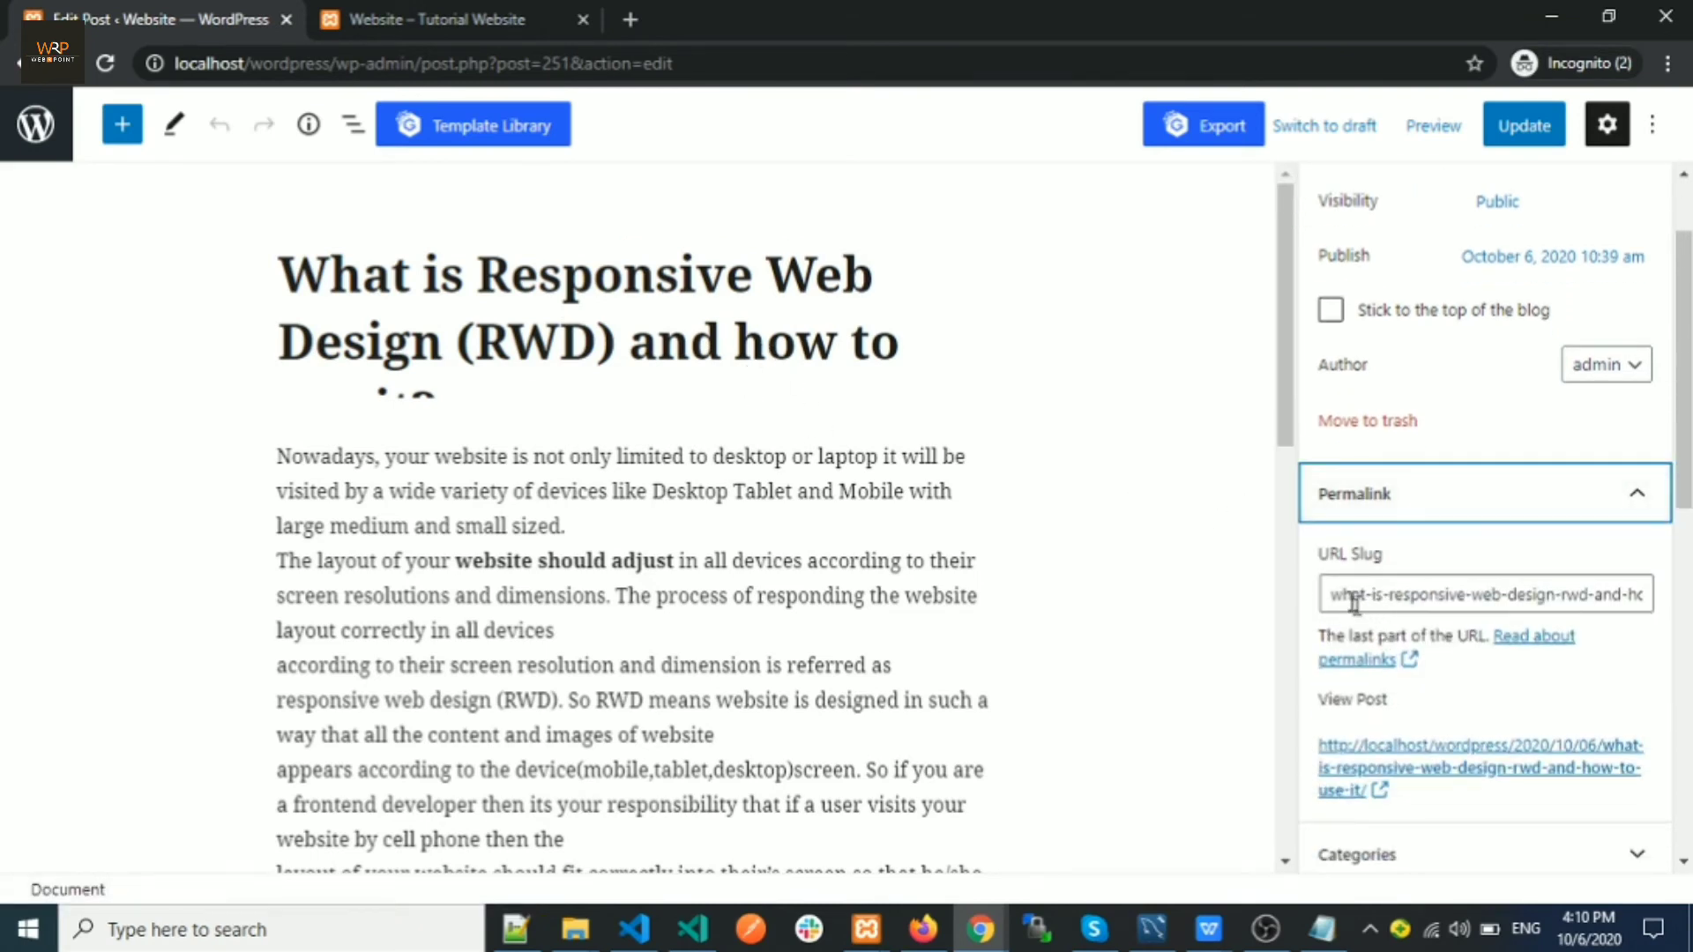
mouse_move(1332, 599)
left_mouse_down()
mouse_move(1632, 598)
mouse_move(1667, 617)
mouse_move(1329, 628)
left_mouse_up()
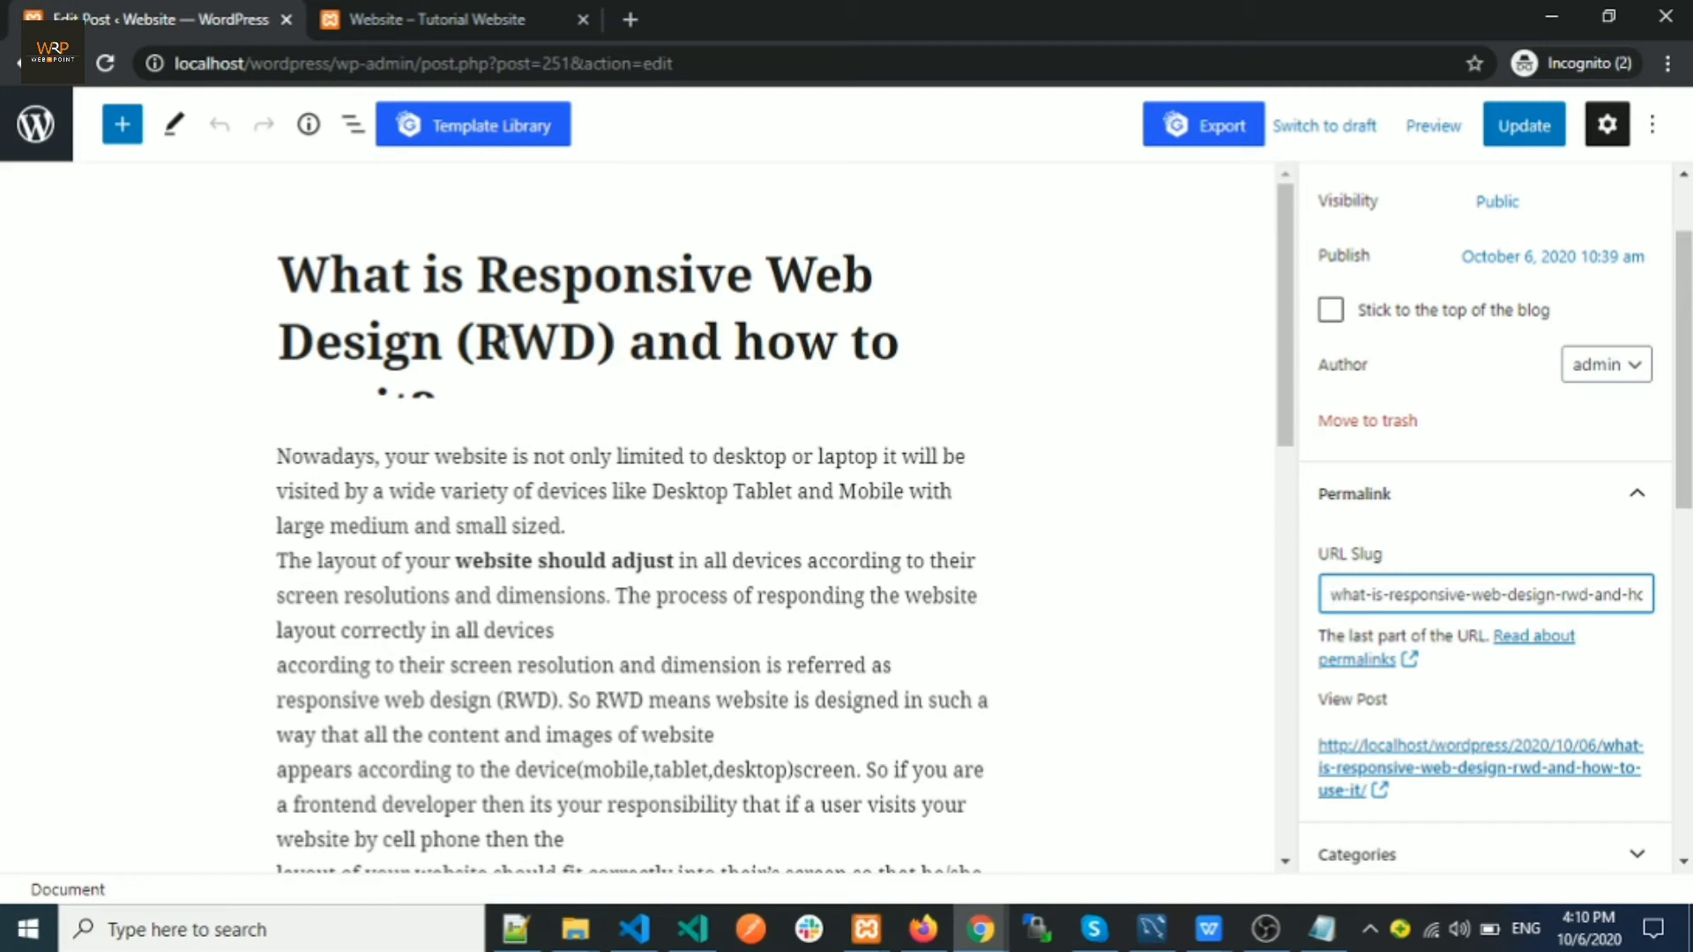
left_click(1508, 594)
key("BackSpace")
key("BackSpace")
key("BackSpace")
key("BackSpace")
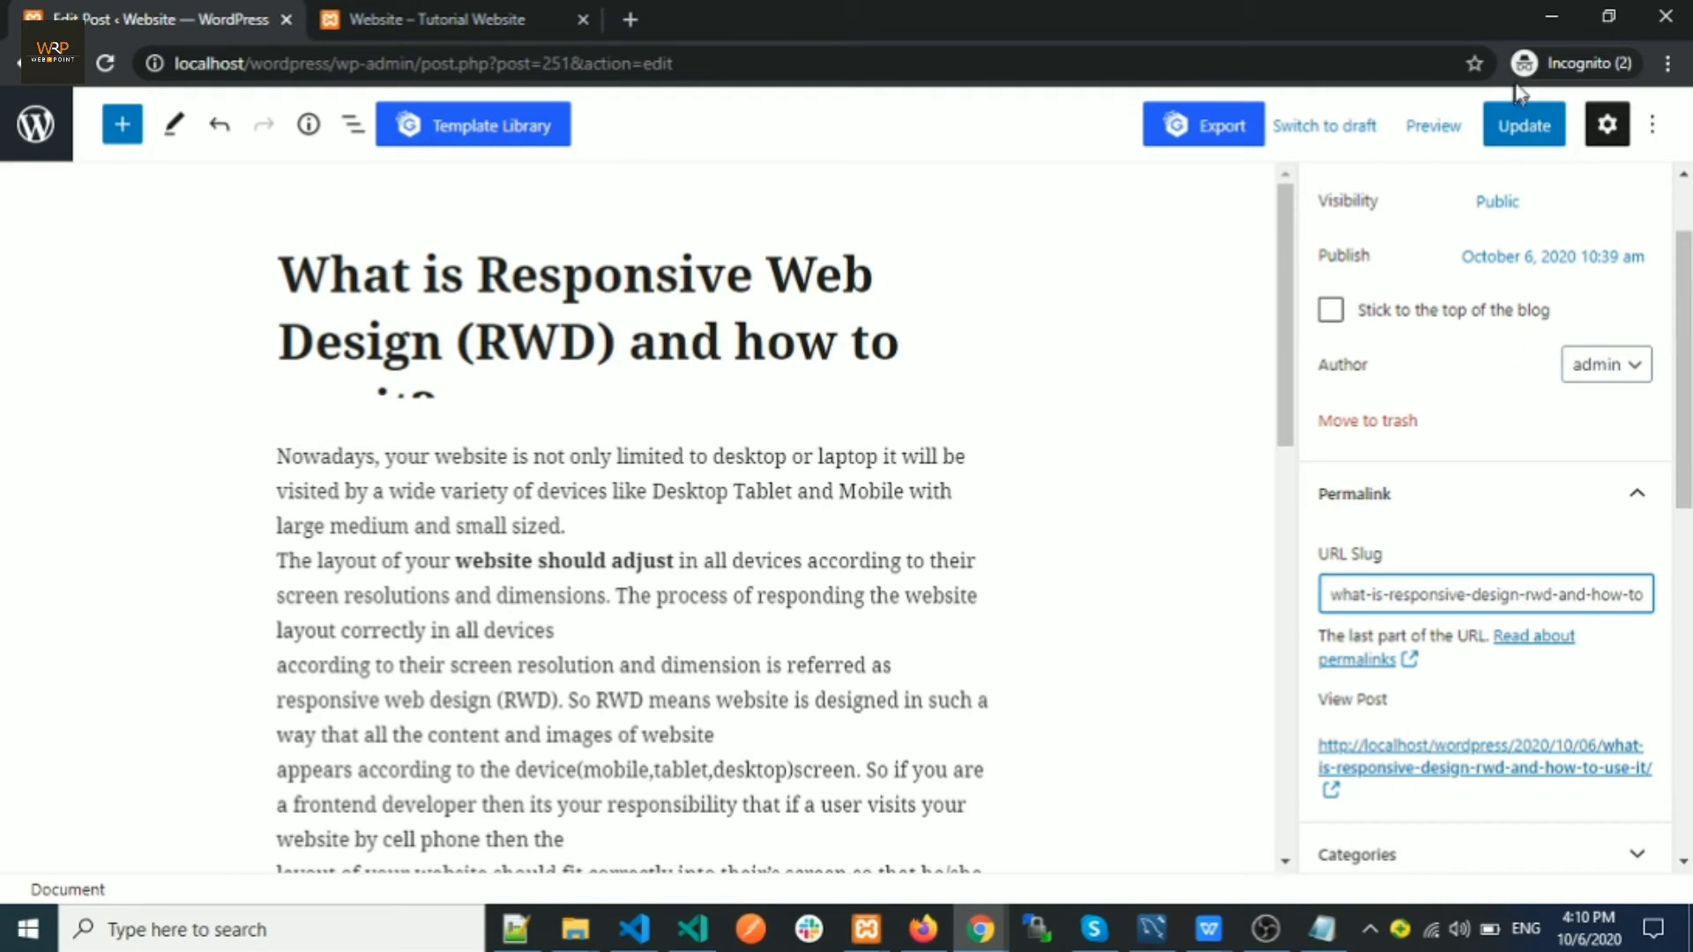
left_click(1523, 125)
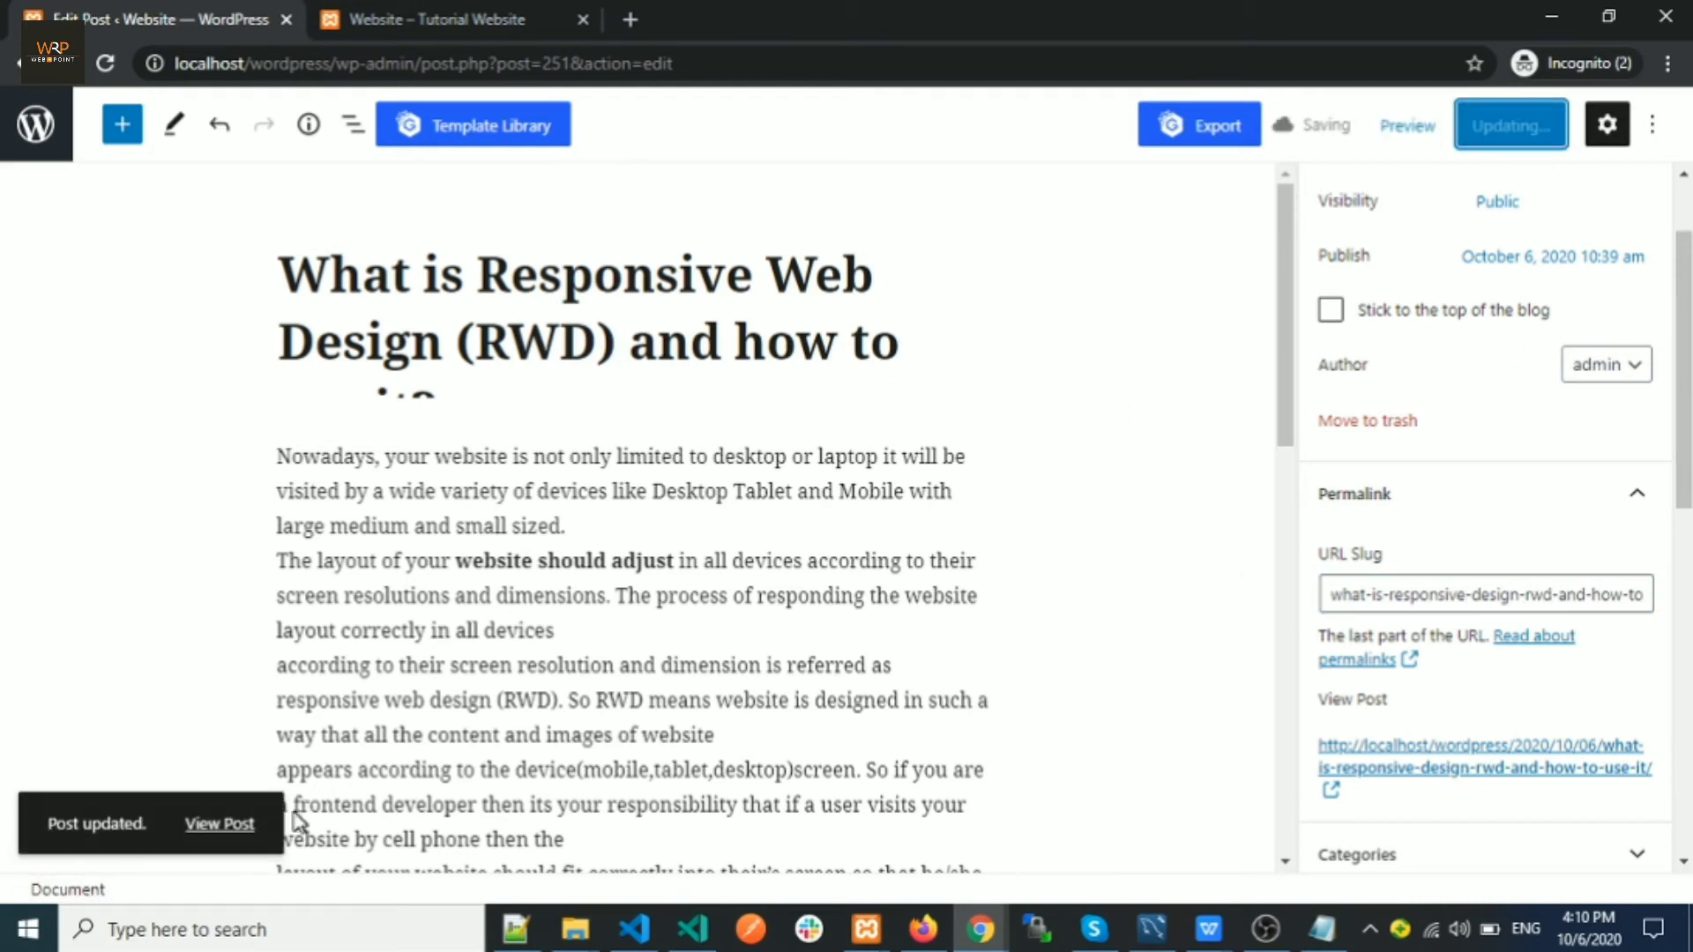
Open the updated post from the View Post link in a new tab
right_click(231, 823)
left_click(238, 622)
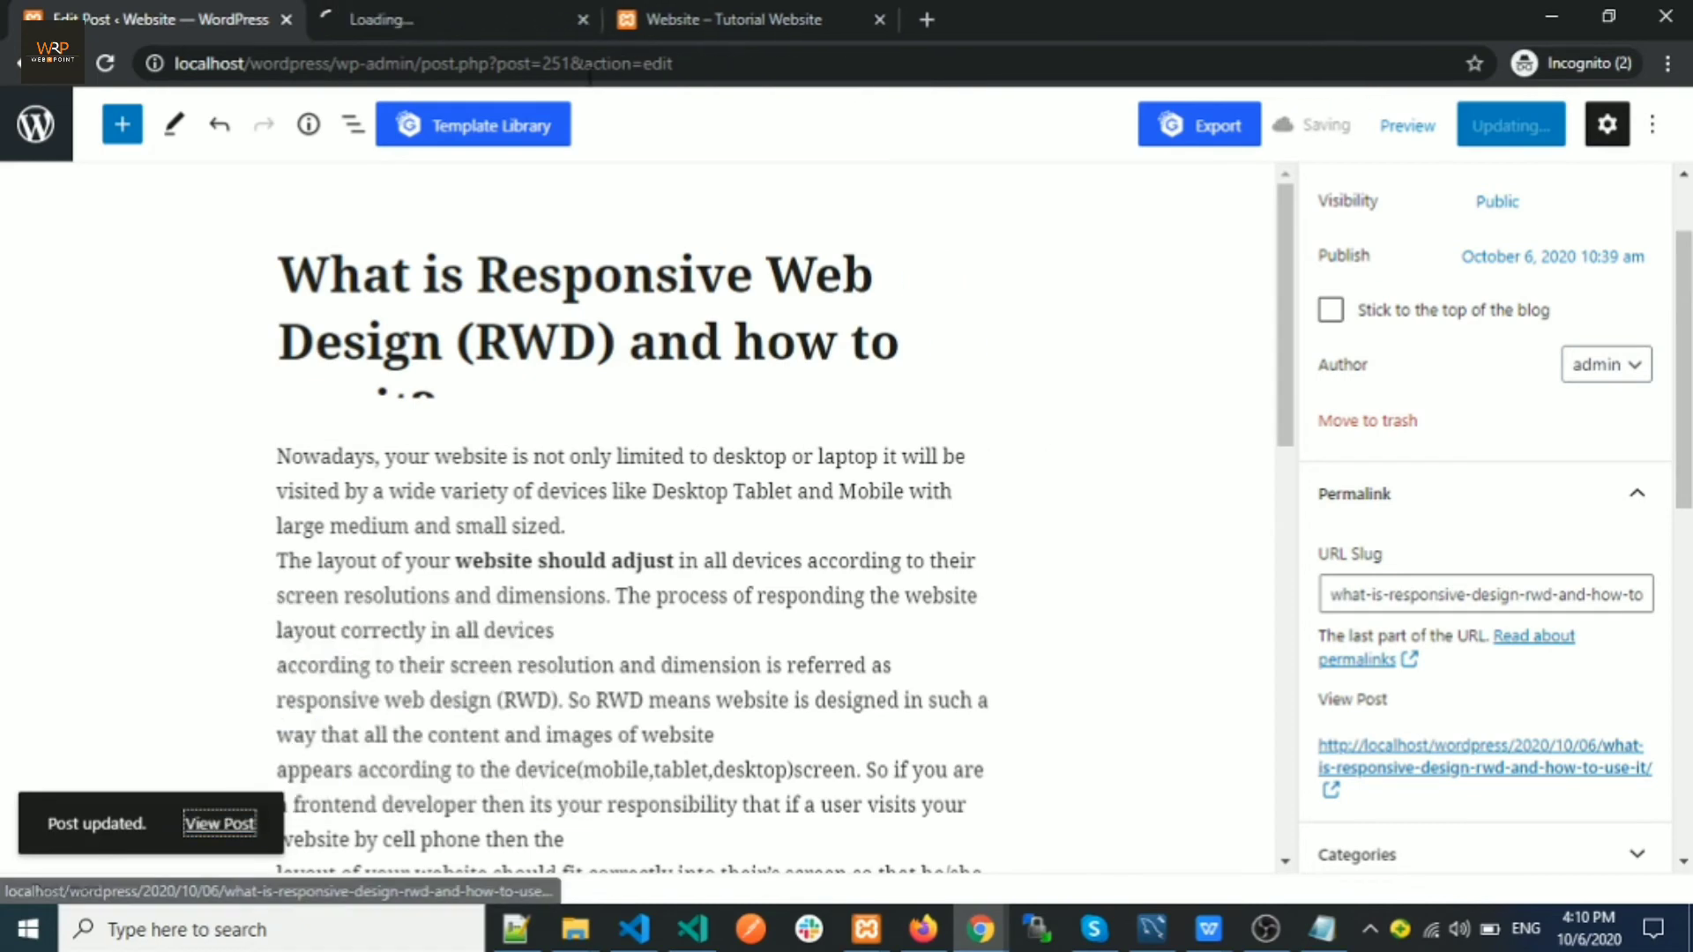
left_click(467, 20)
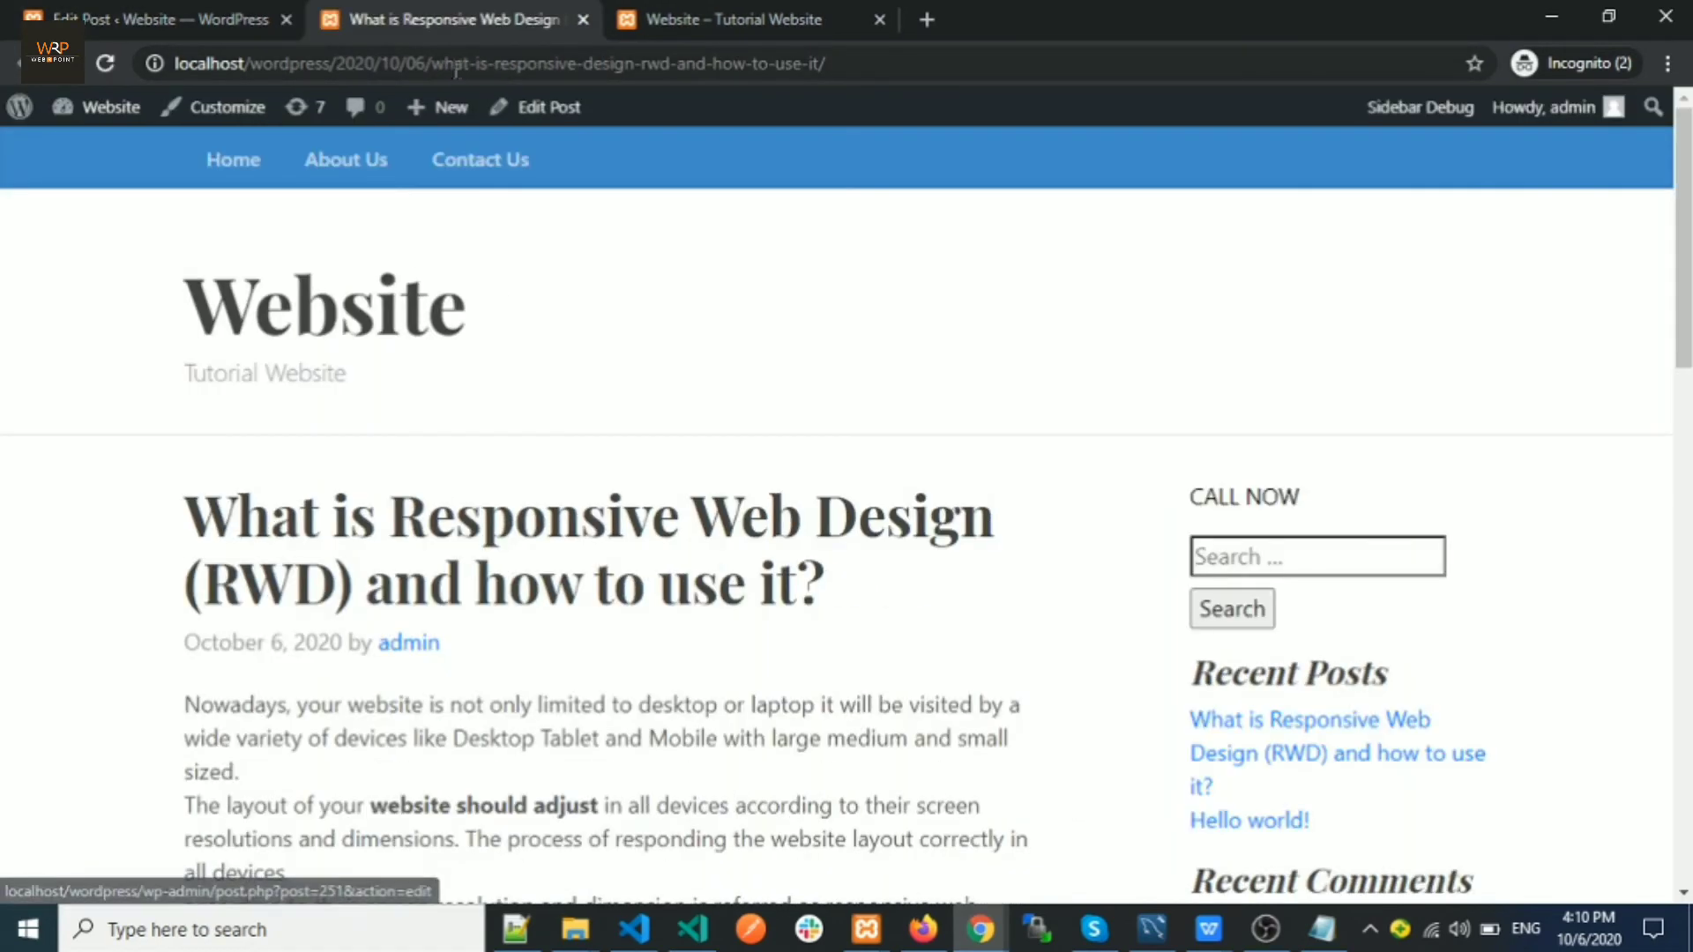
Highlight the date and new slug in the post's web address
left_click_drag(432, 64, 877, 106)
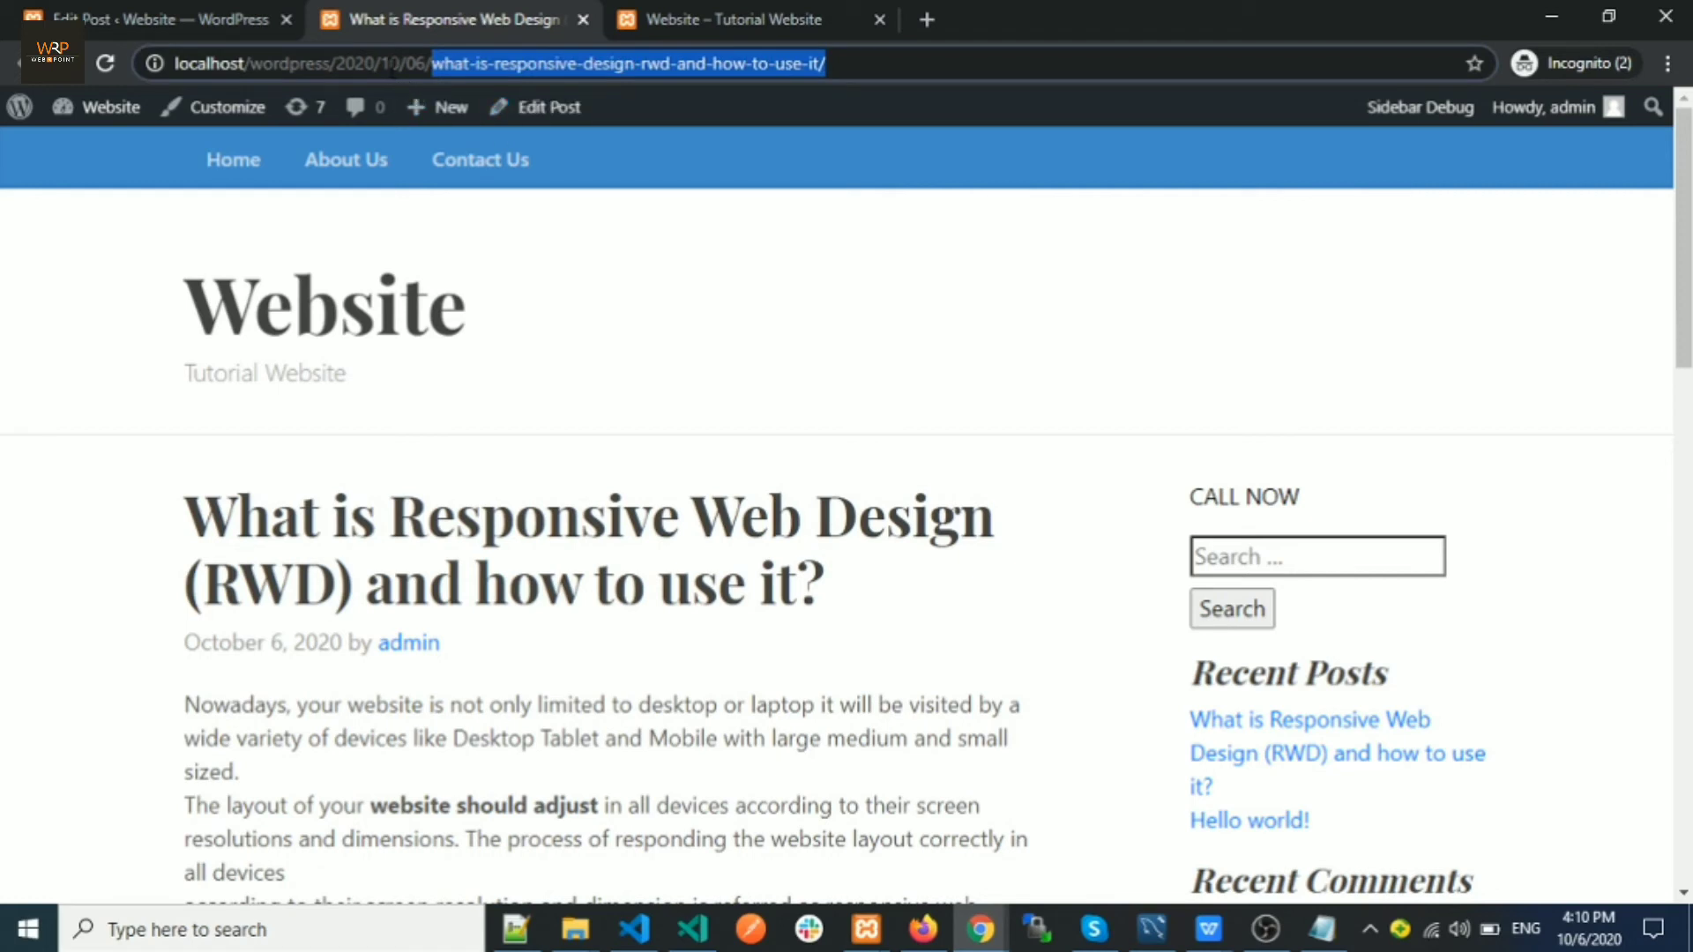
left_click_drag(339, 64, 841, 102)
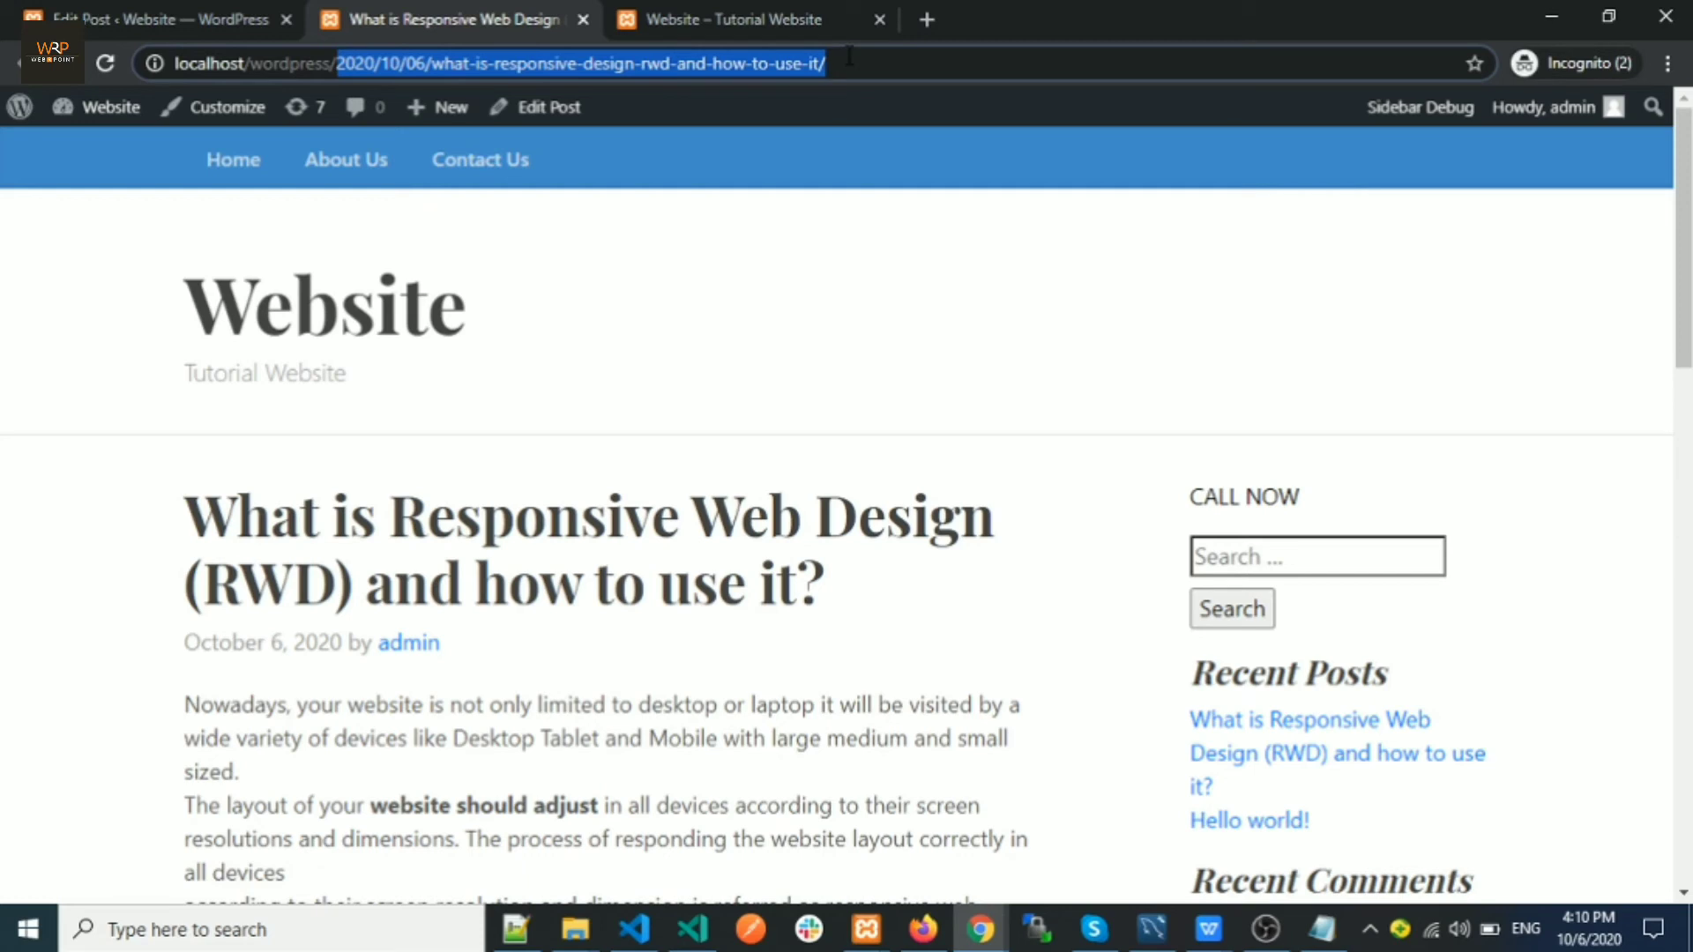
left_click(848, 63)
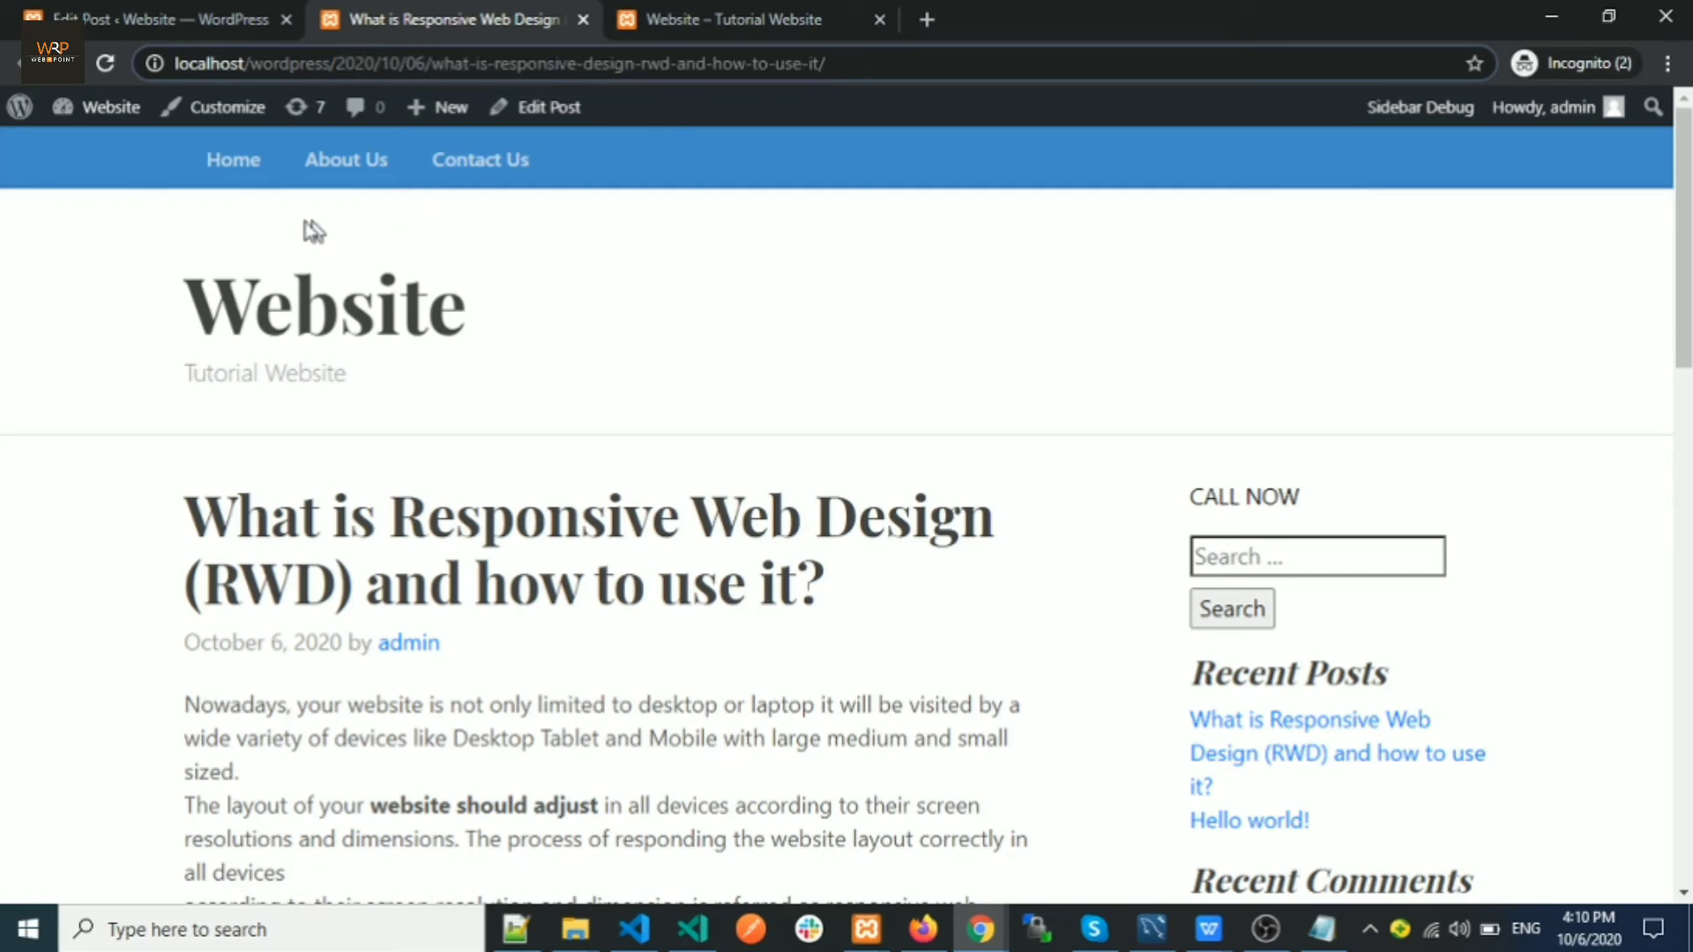
Open the Dashboard from the admin bar in a new tab
mouse_move(85, 122)
right_click(101, 151)
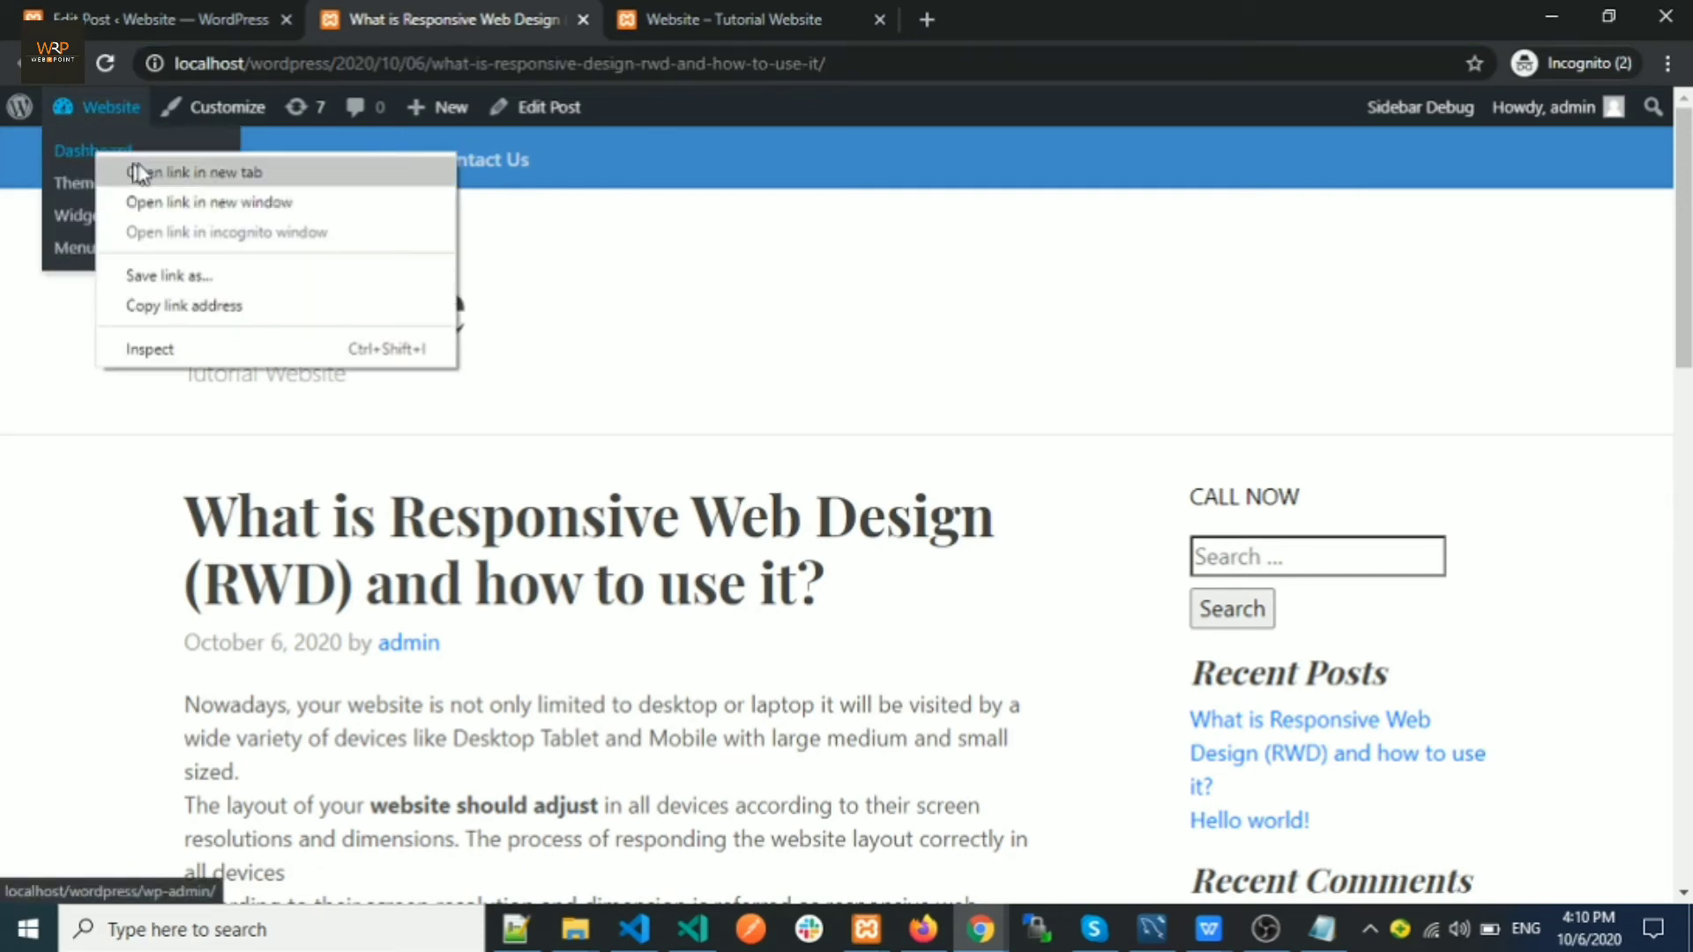
left_click(134, 167)
In Settings > Permalinks, replace Day and name with Post name and save the changes
left_click(686, 27)
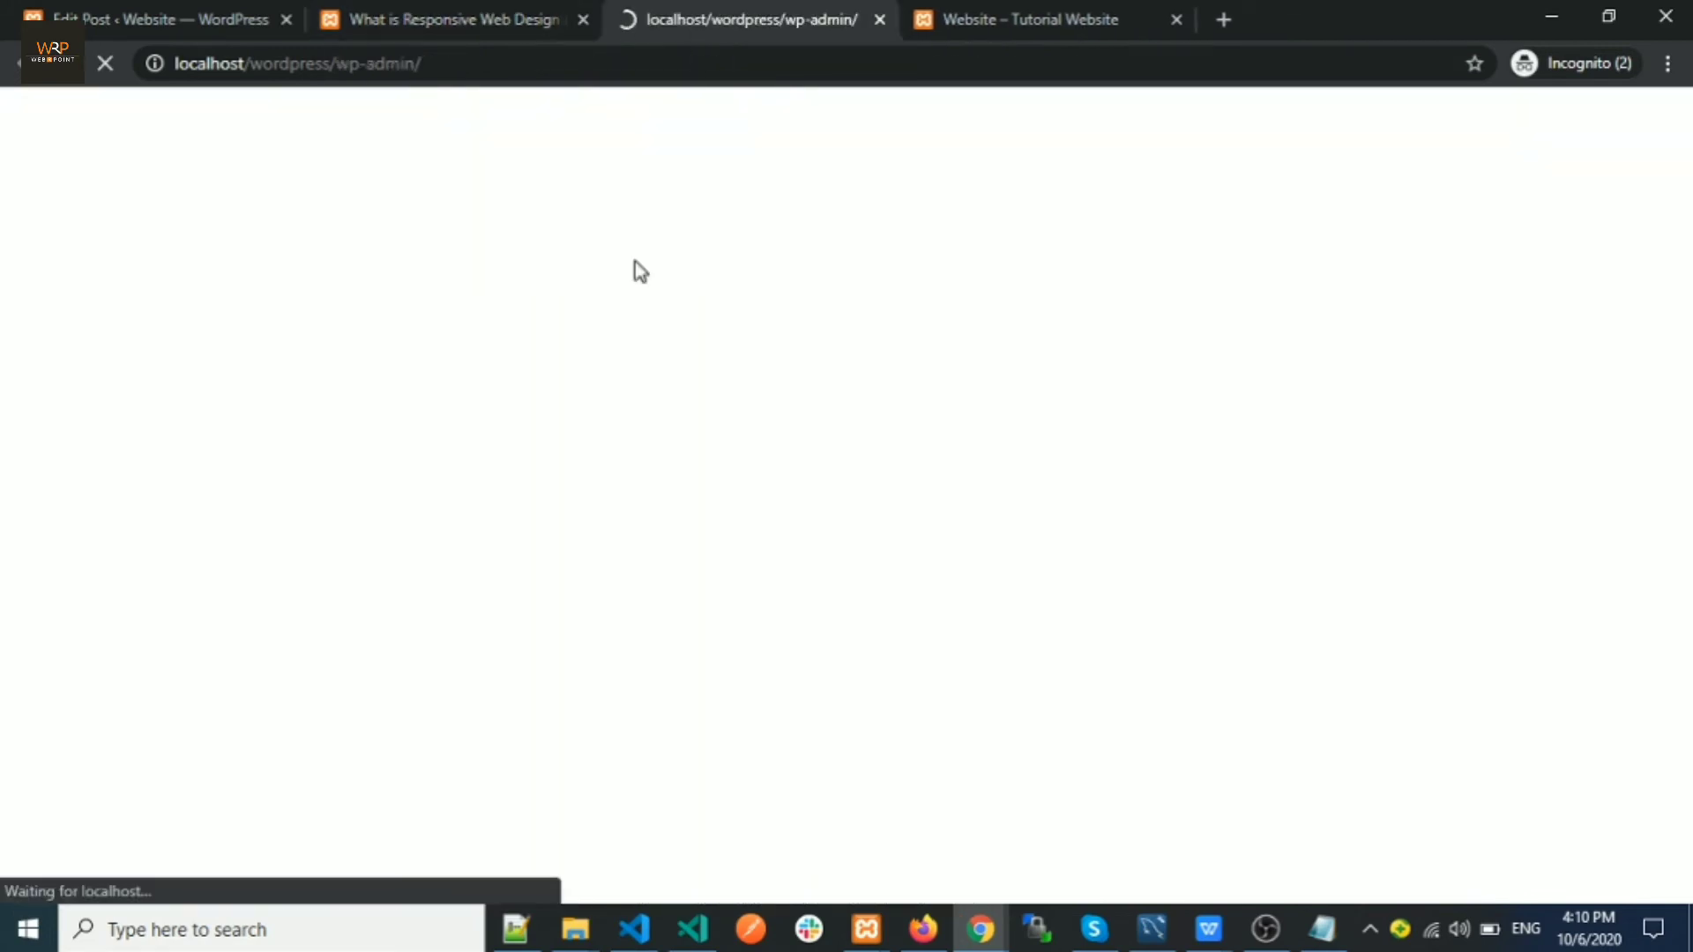
scroll(476, 352, "down", 4)
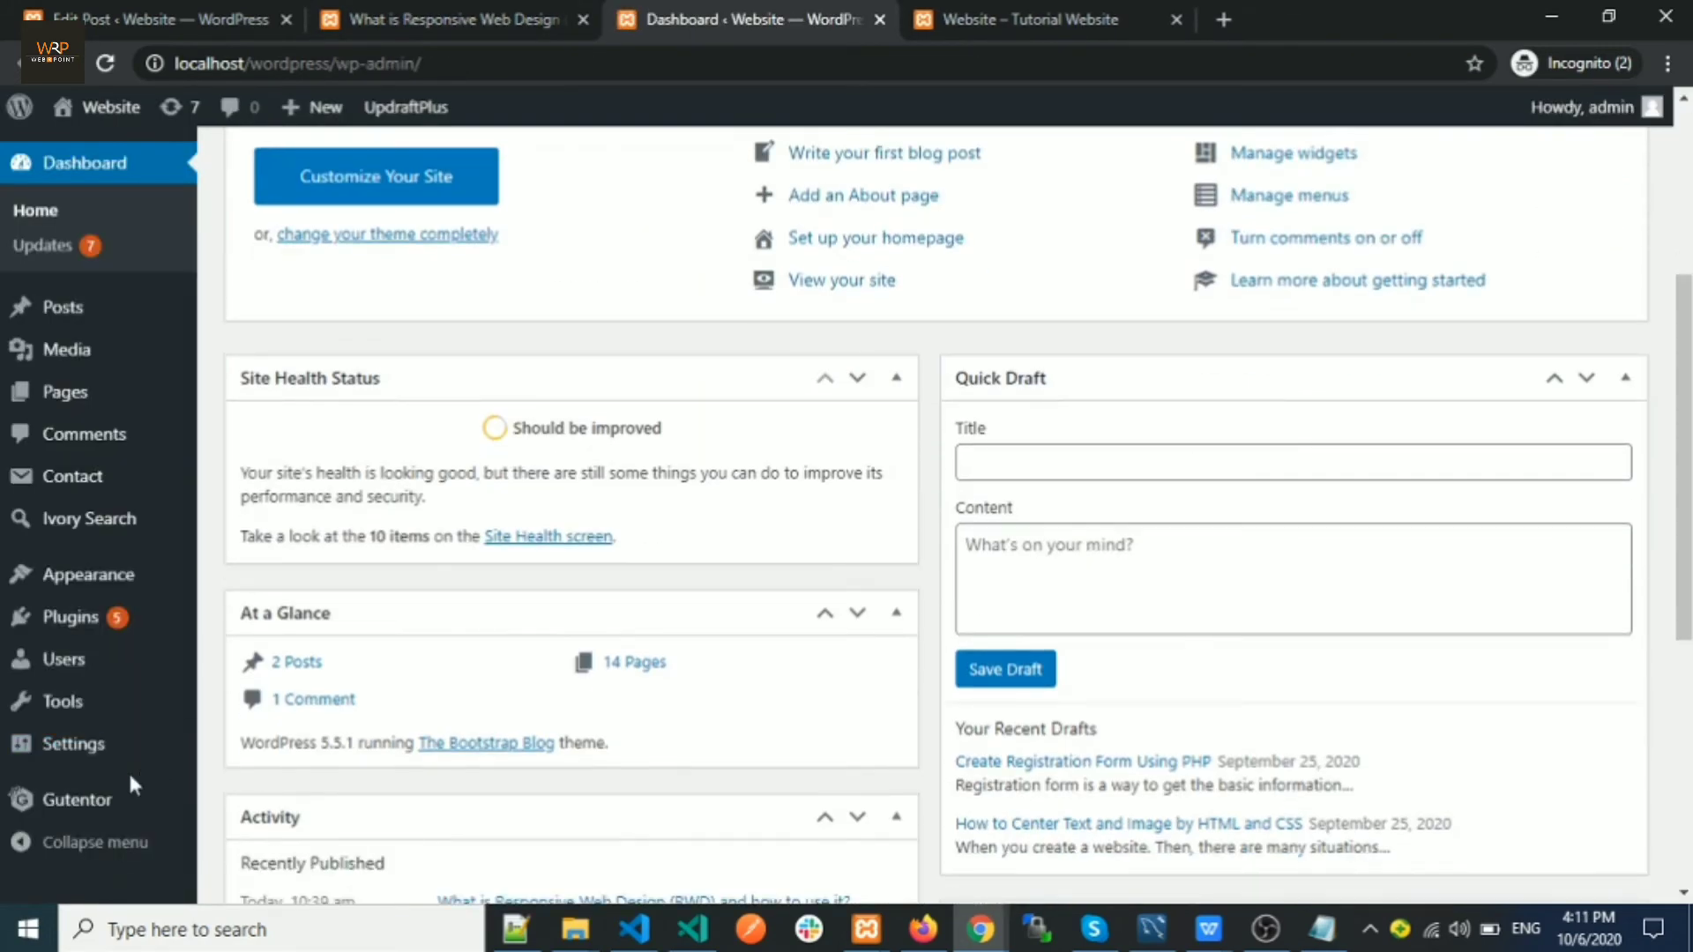
mouse_move(129, 759)
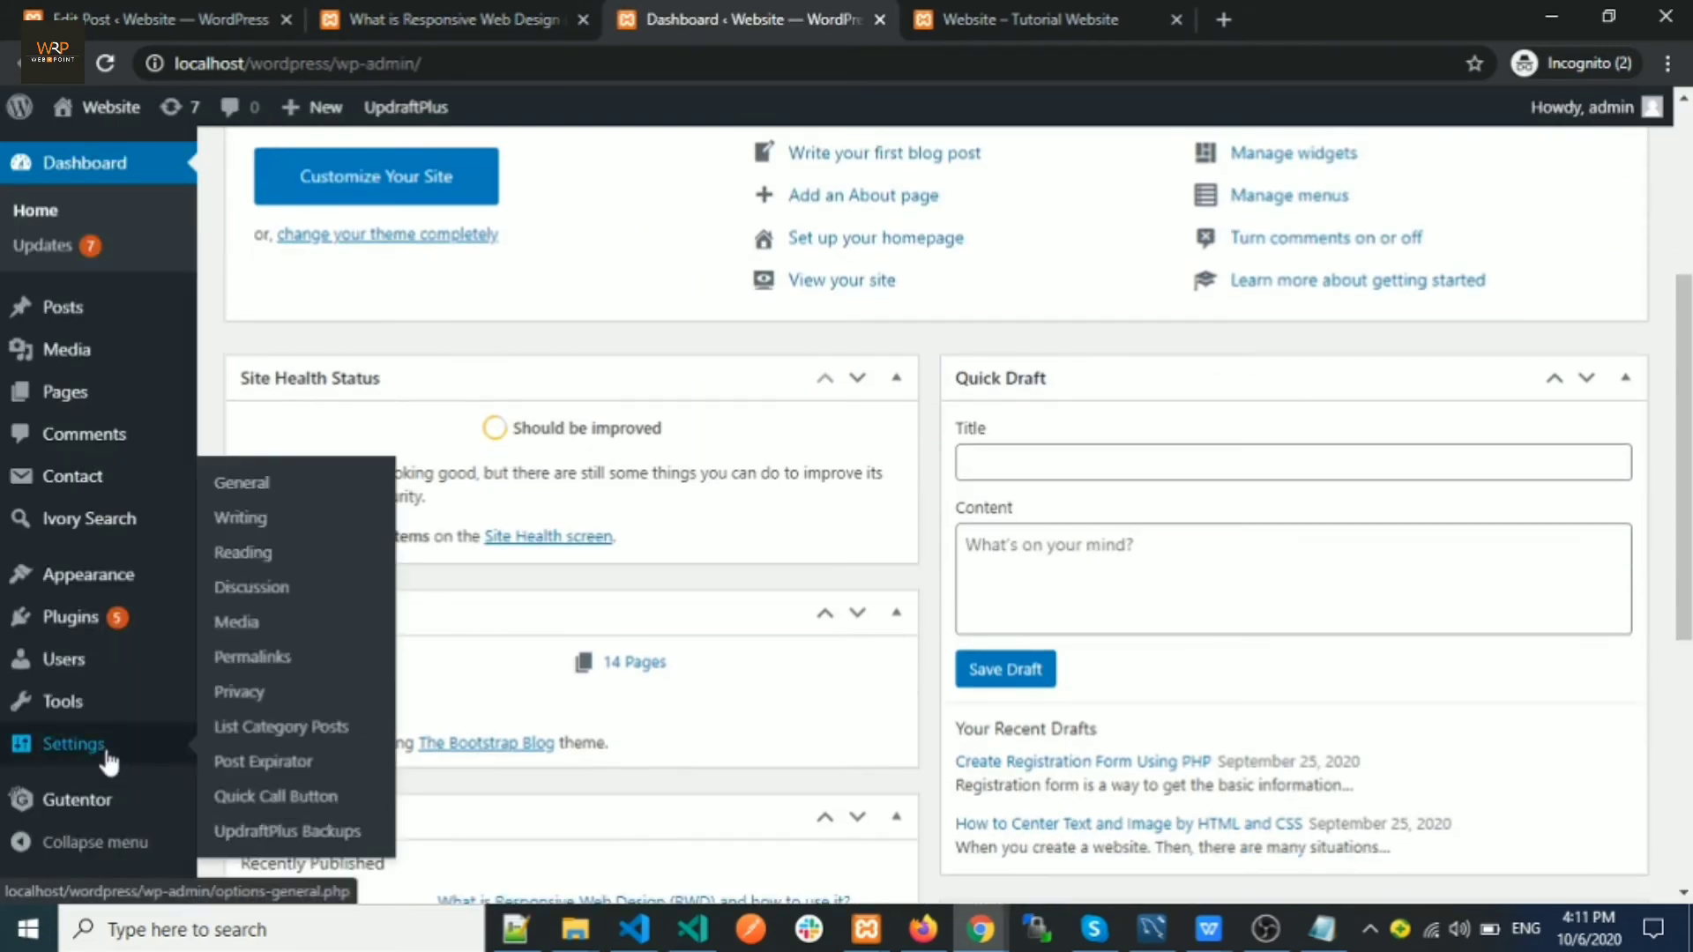
left_click(253, 670)
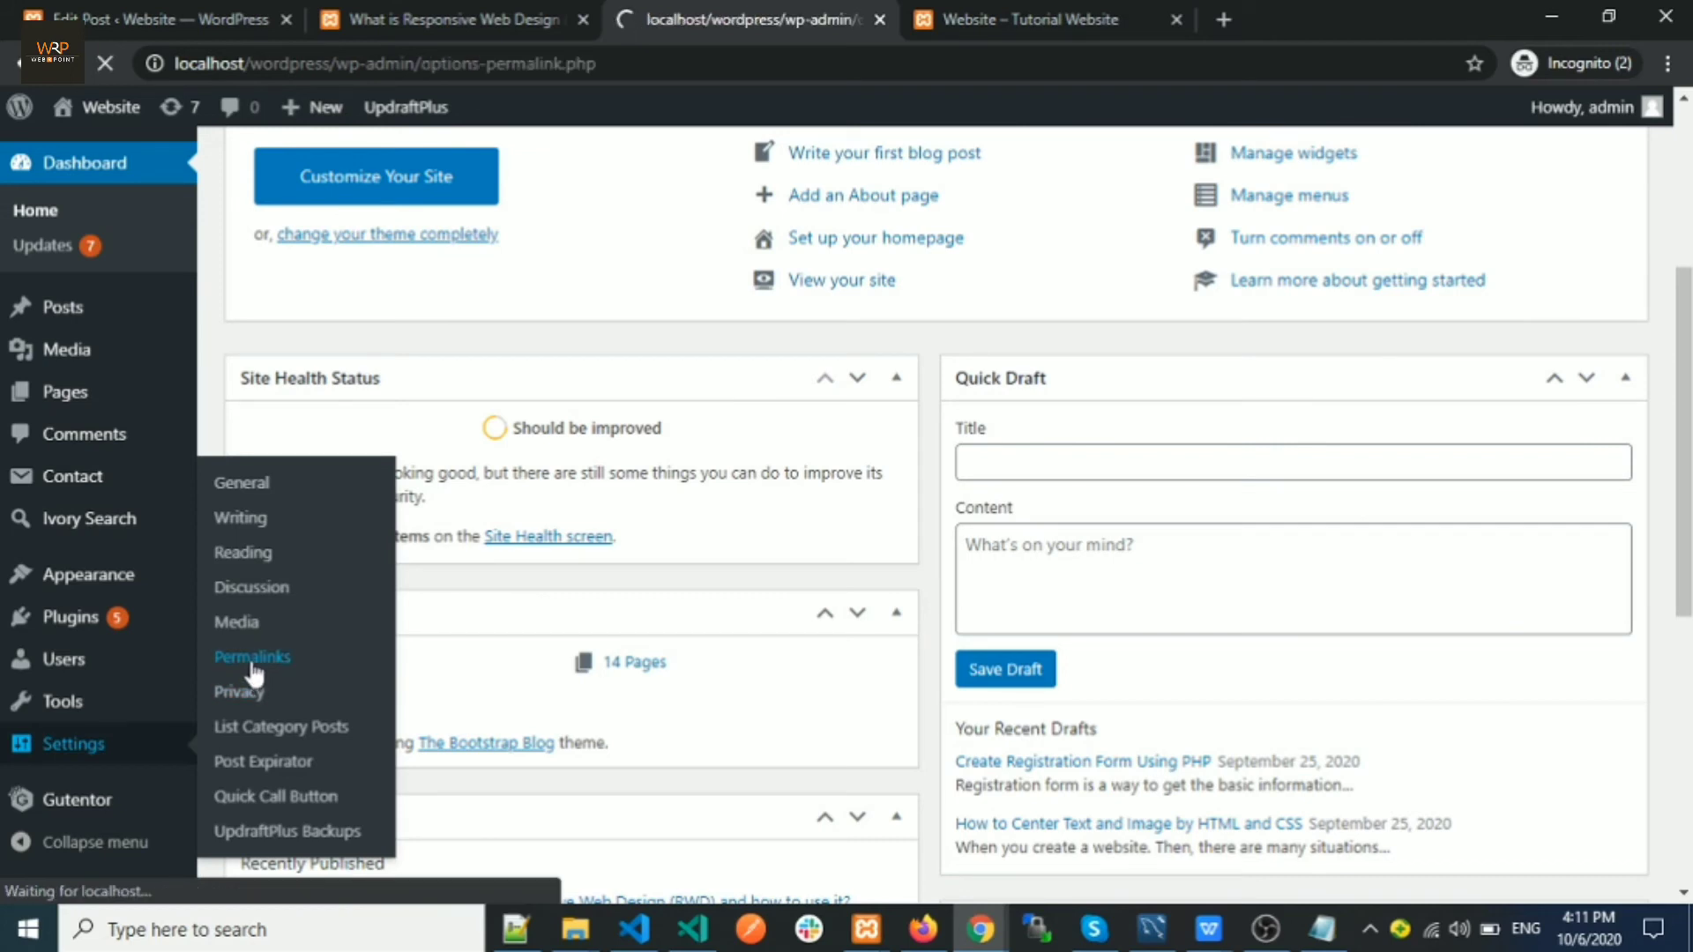
scroll(422, 536, "down", 3)
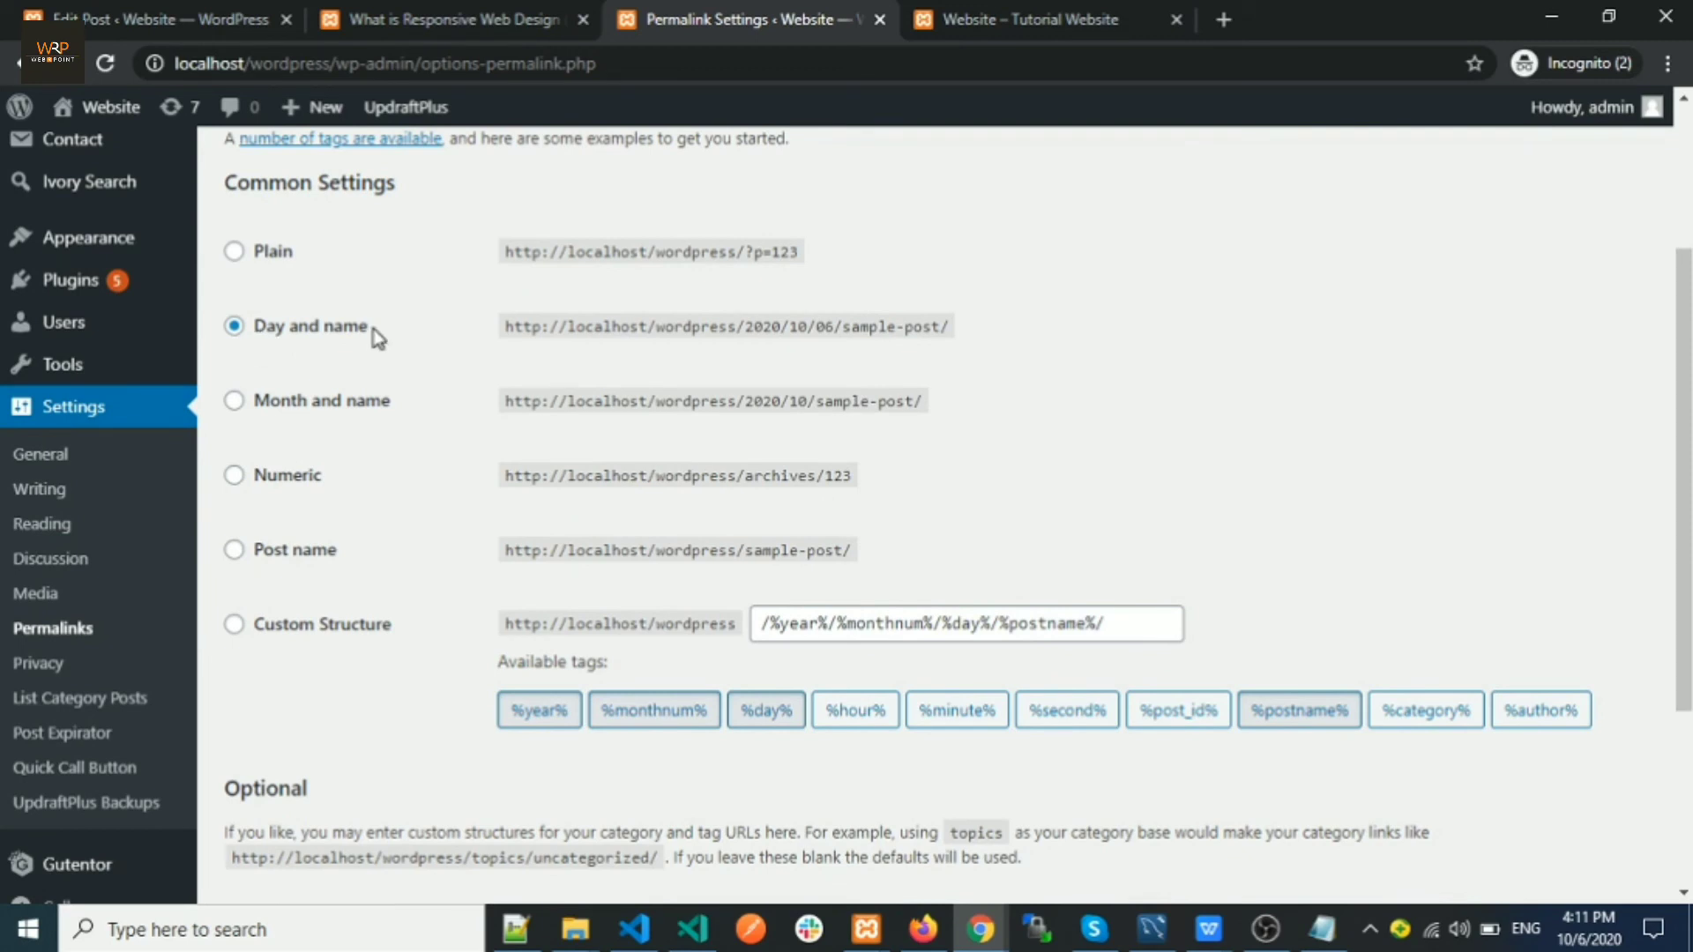
left_click_drag(377, 337, 257, 340)
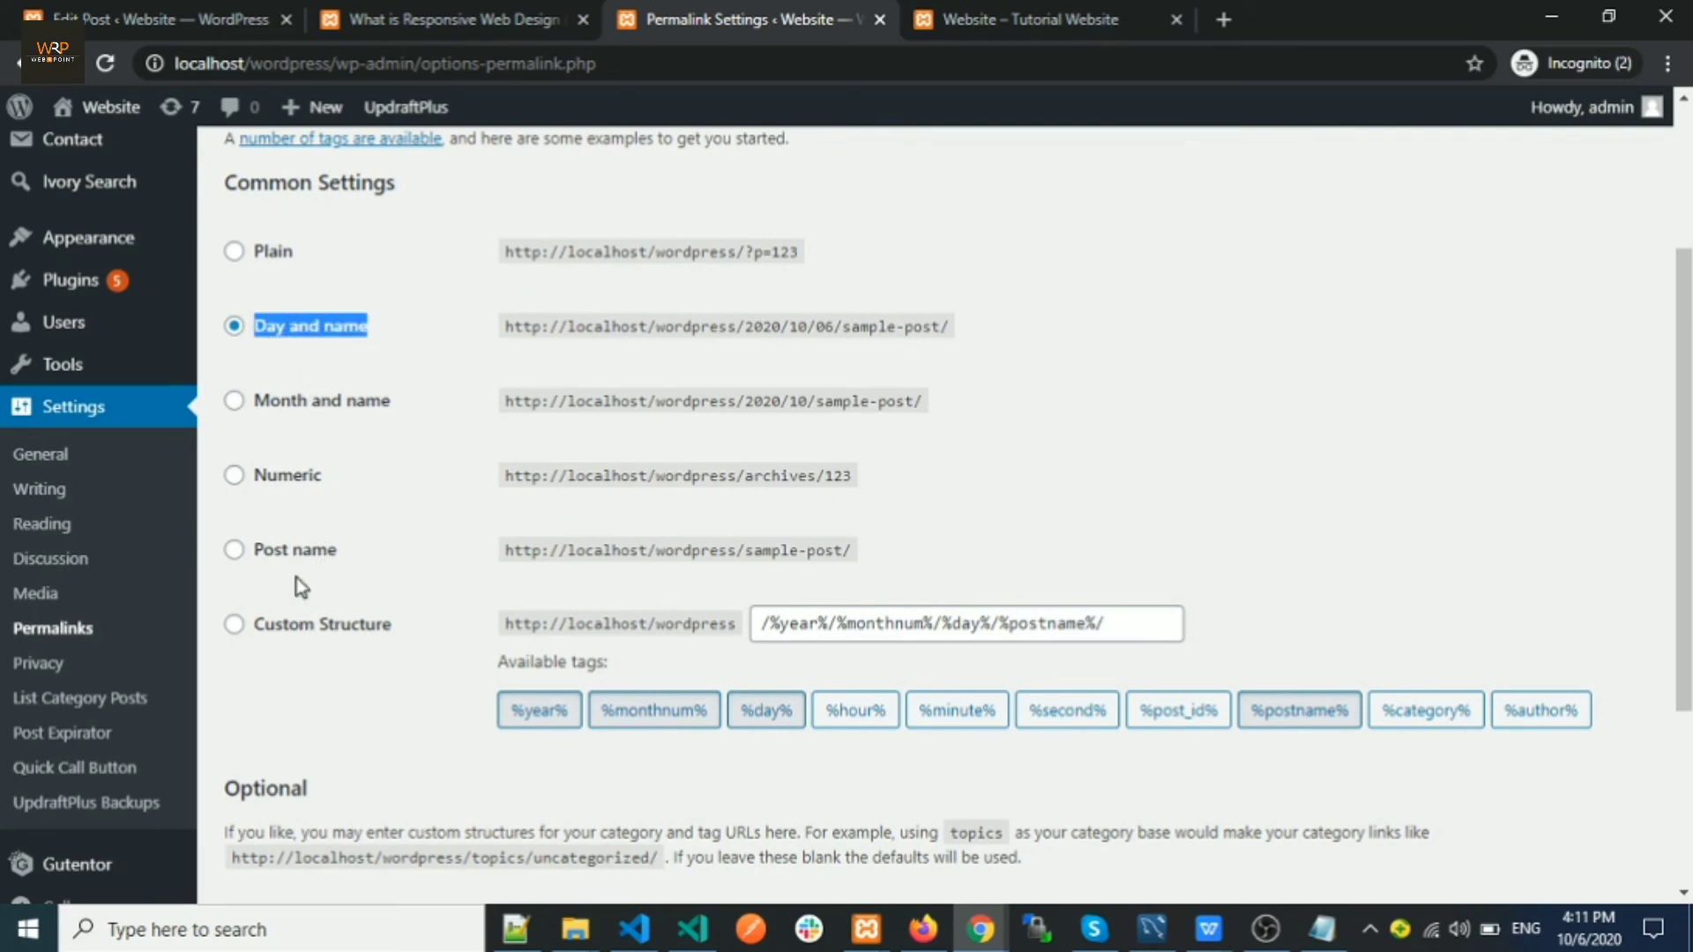
left_click(234, 550)
scroll(378, 526, "down", 3)
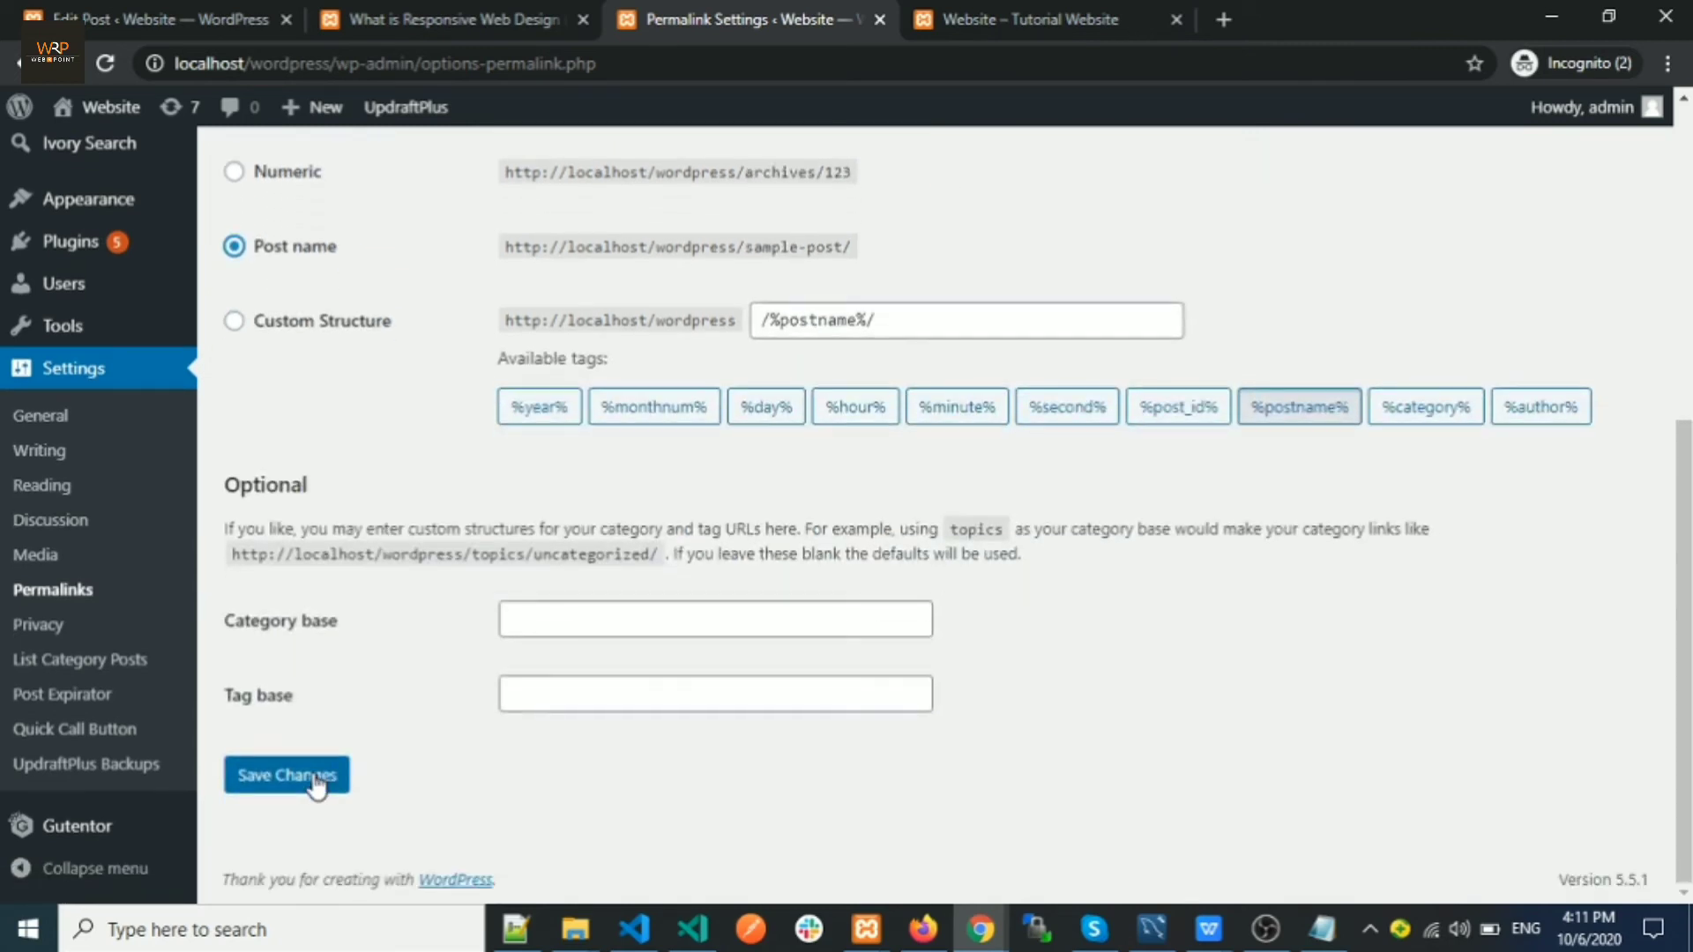
left_click(313, 783)
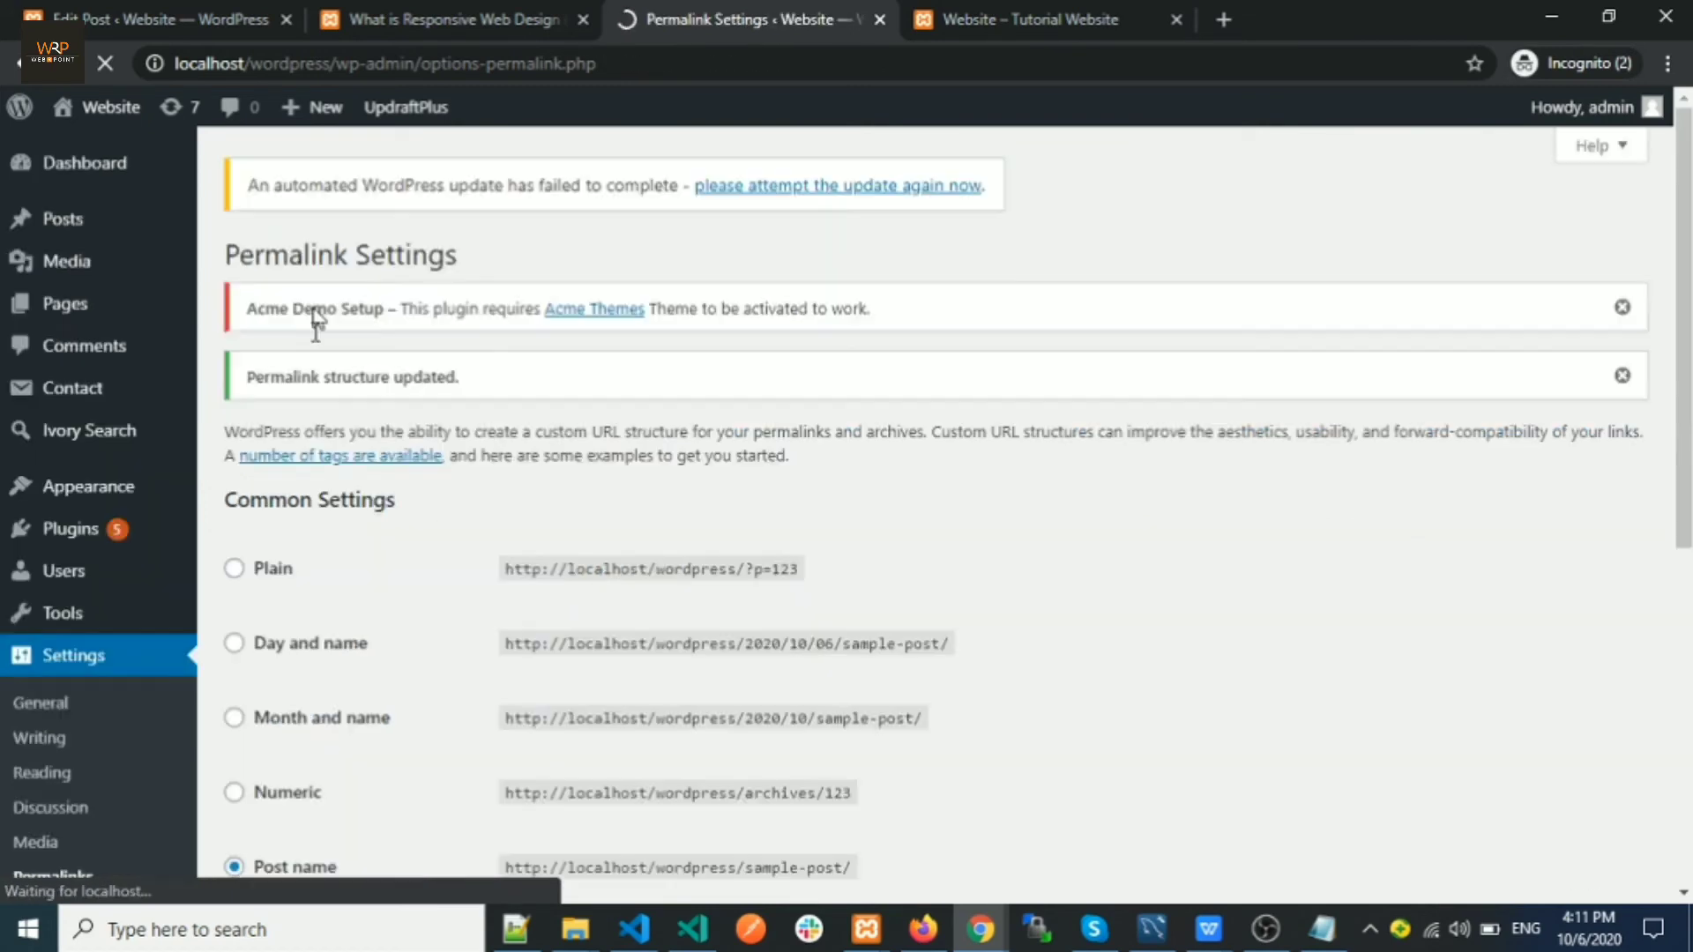
Reload the post at its old date-based URL to see Page not found, then return to Permalink Settings
left_click(980, 19)
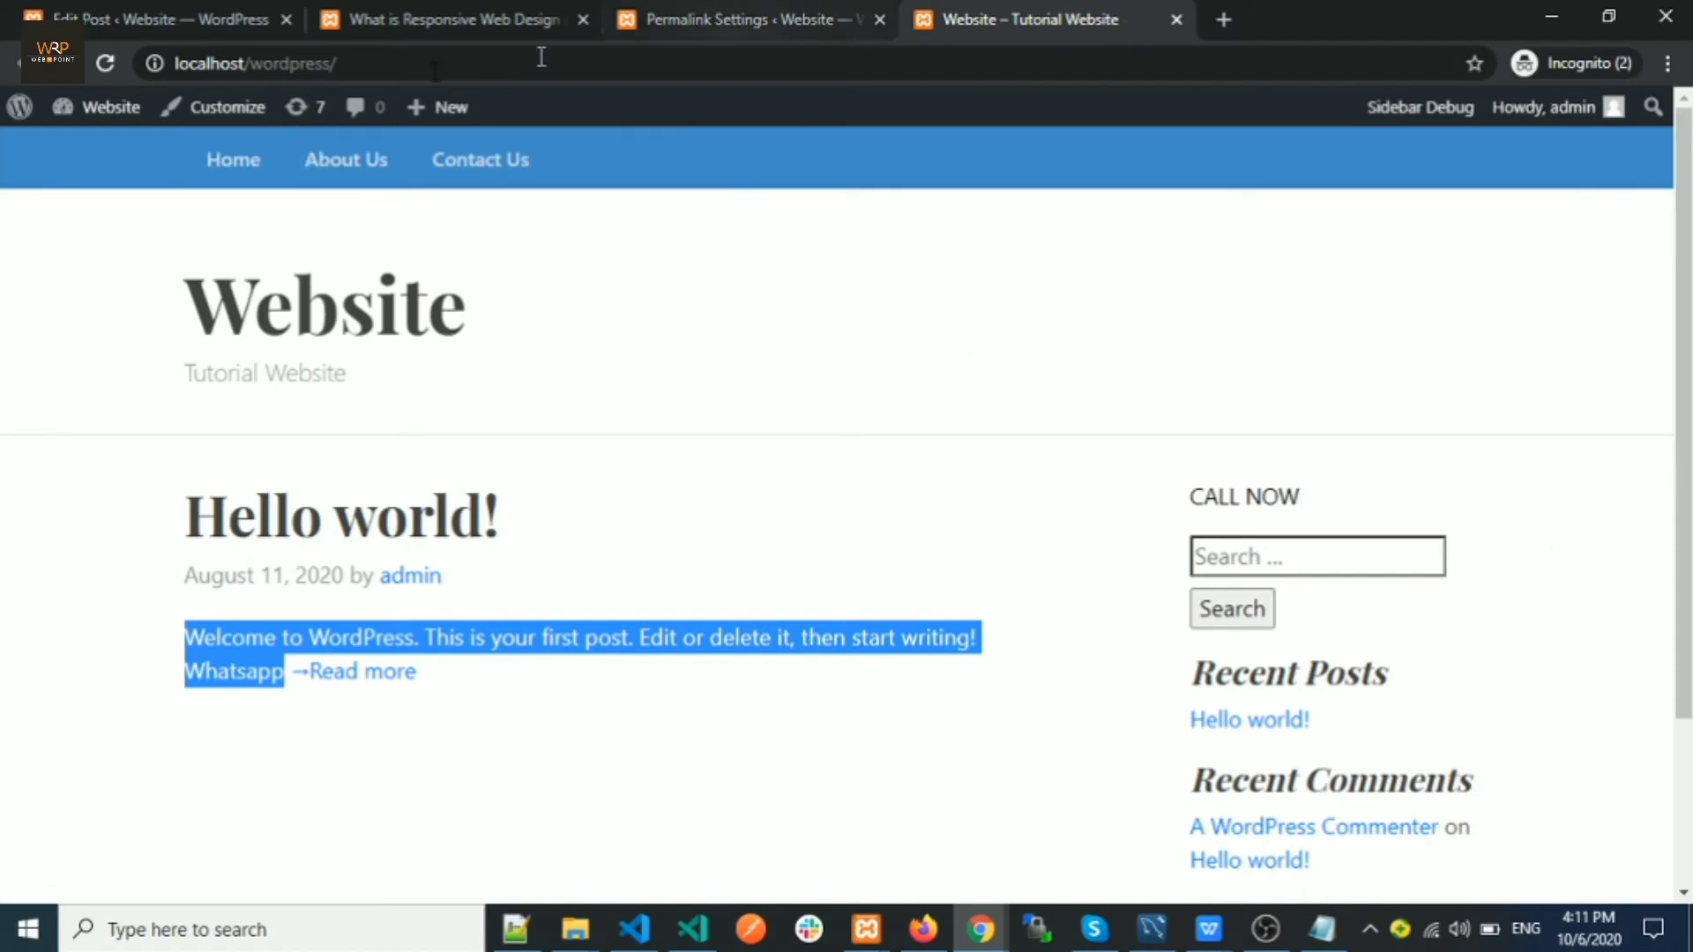
left_click(383, 21)
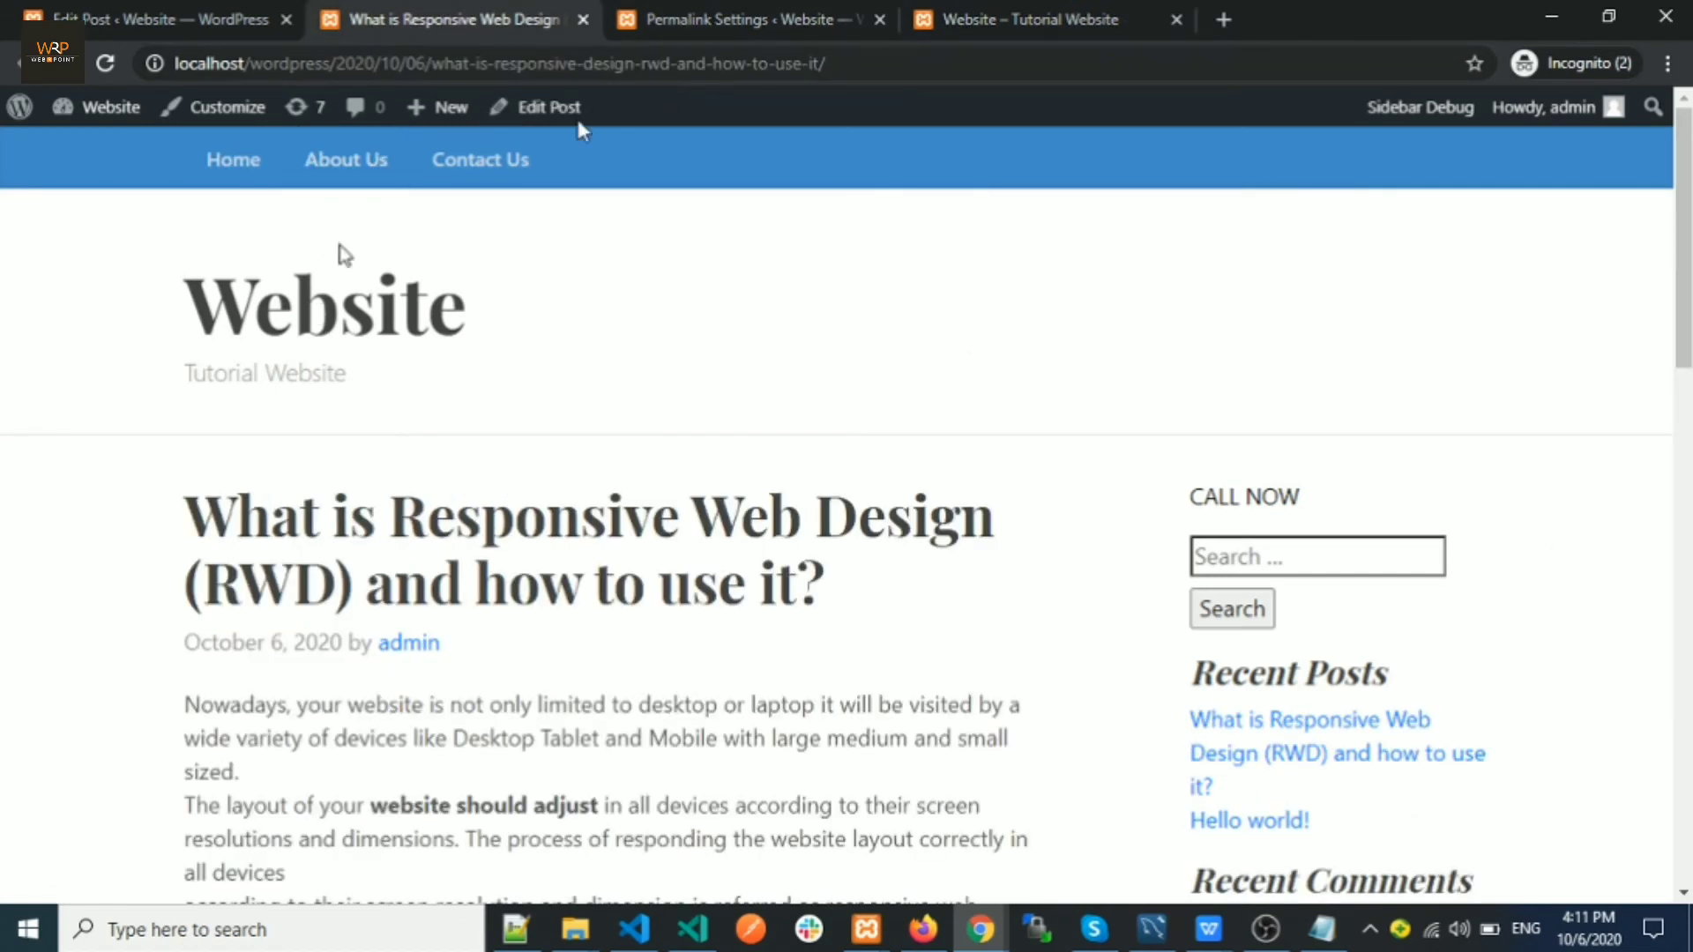
left_click(103, 64)
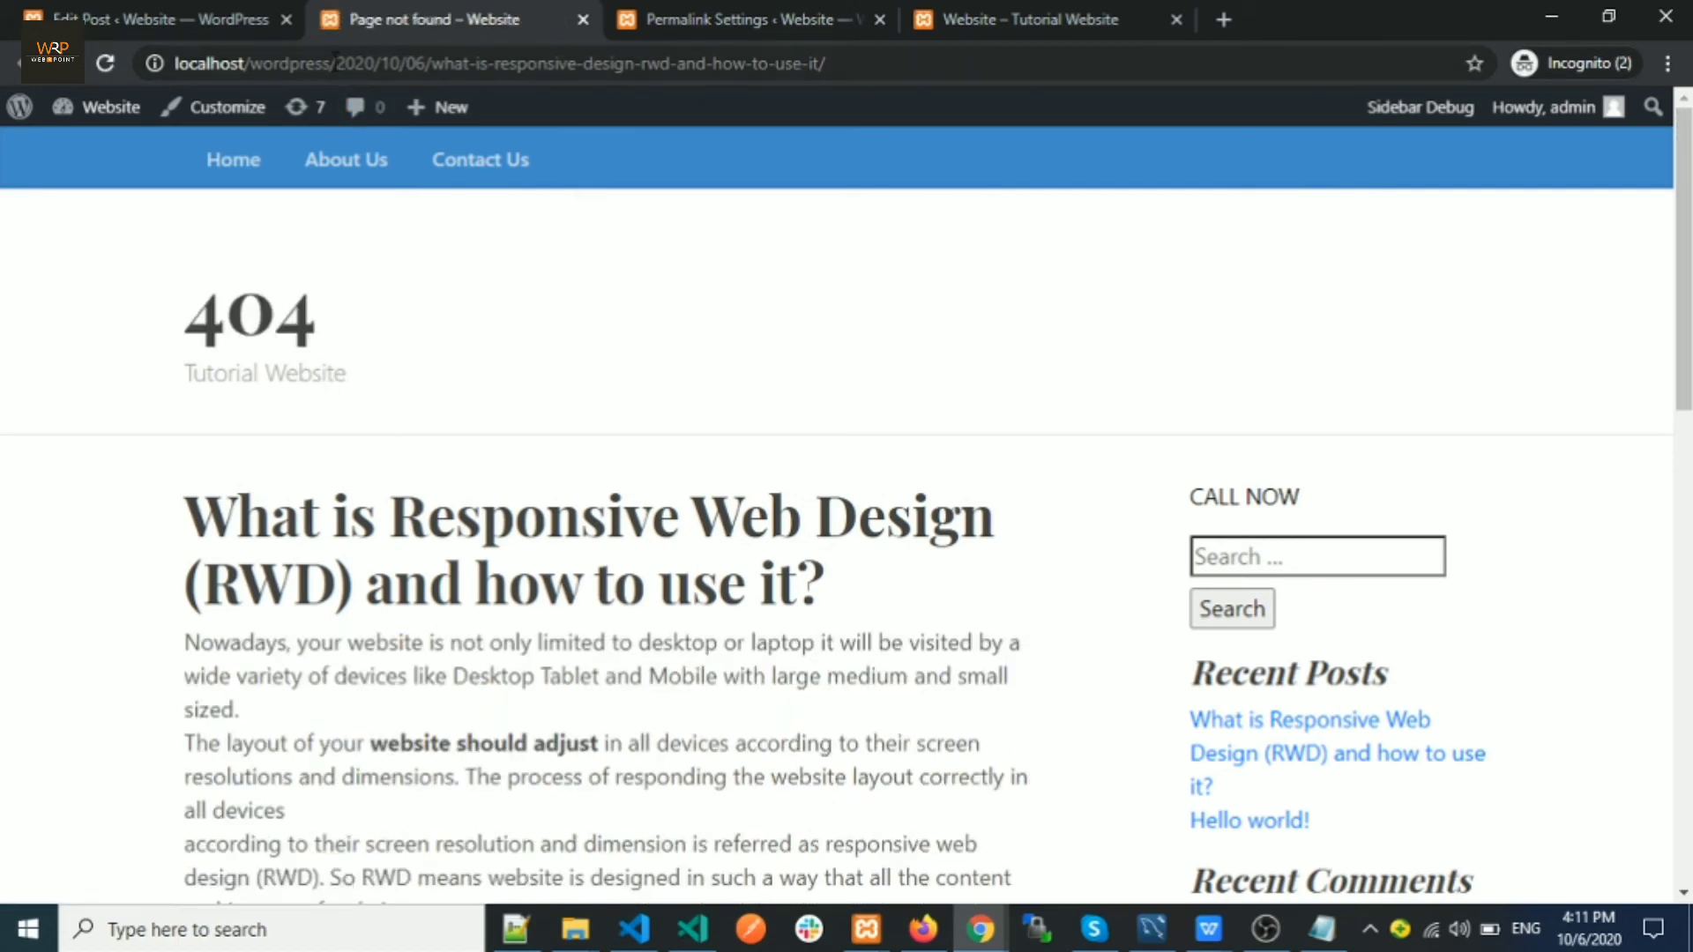
left_click_drag(331, 64, 437, 65)
left_click(469, 63)
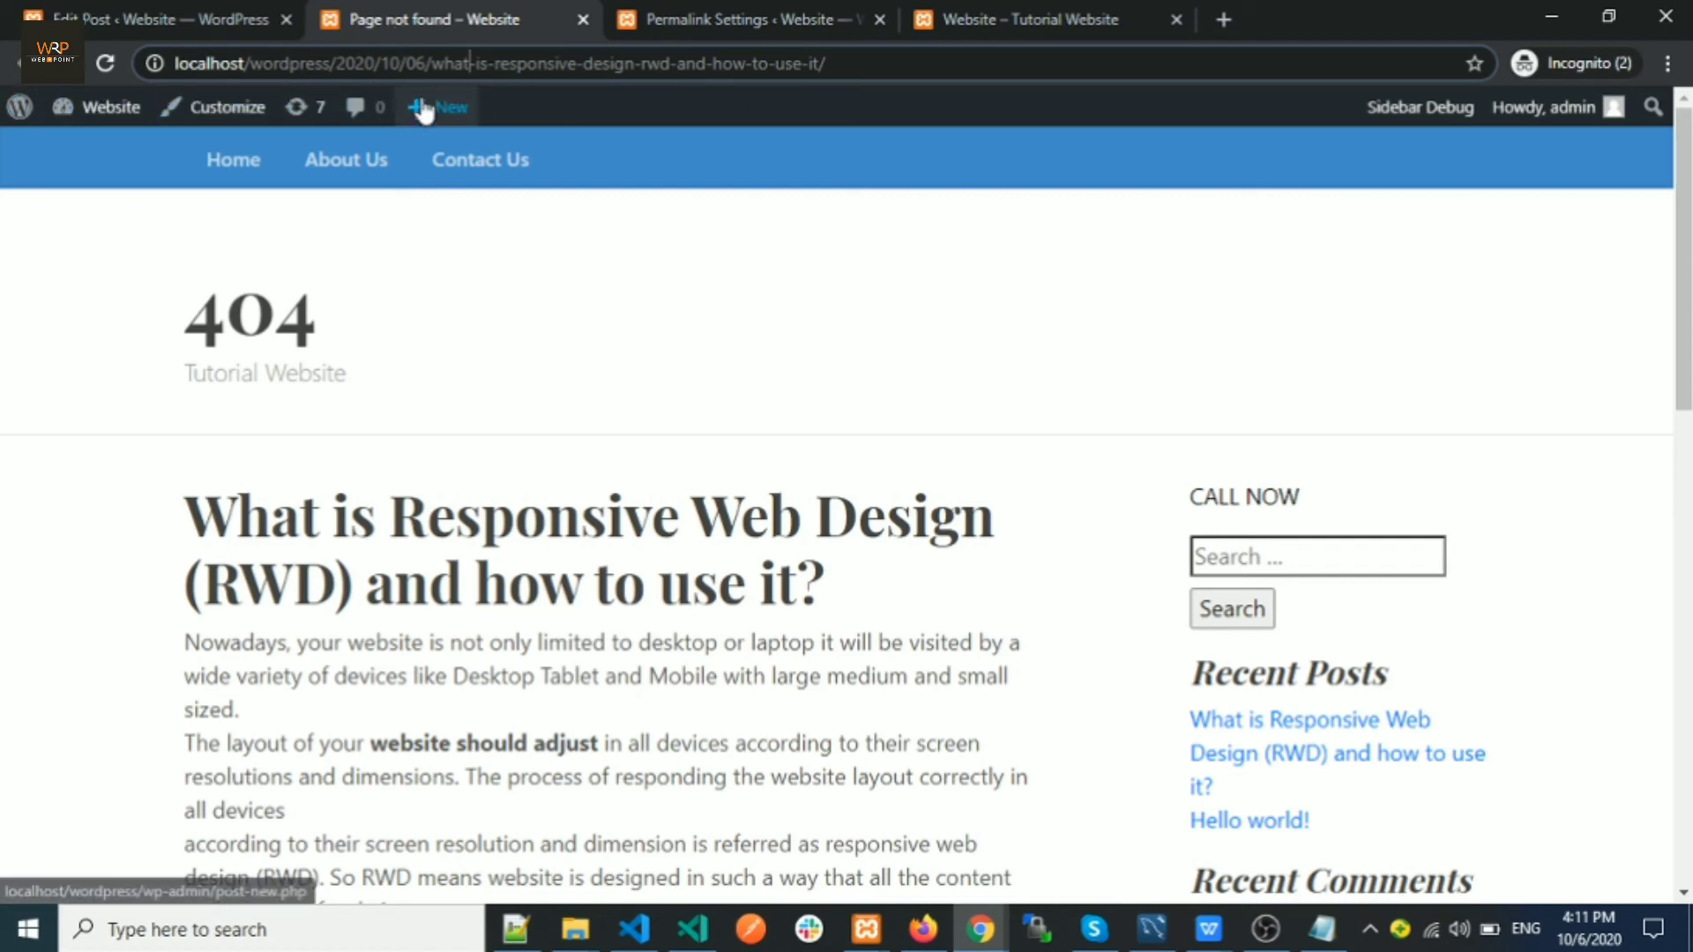
left_click(657, 25)
Close the Page not found tab and open the RWD post from All Posts in a new tab
mouse_move(36, 207)
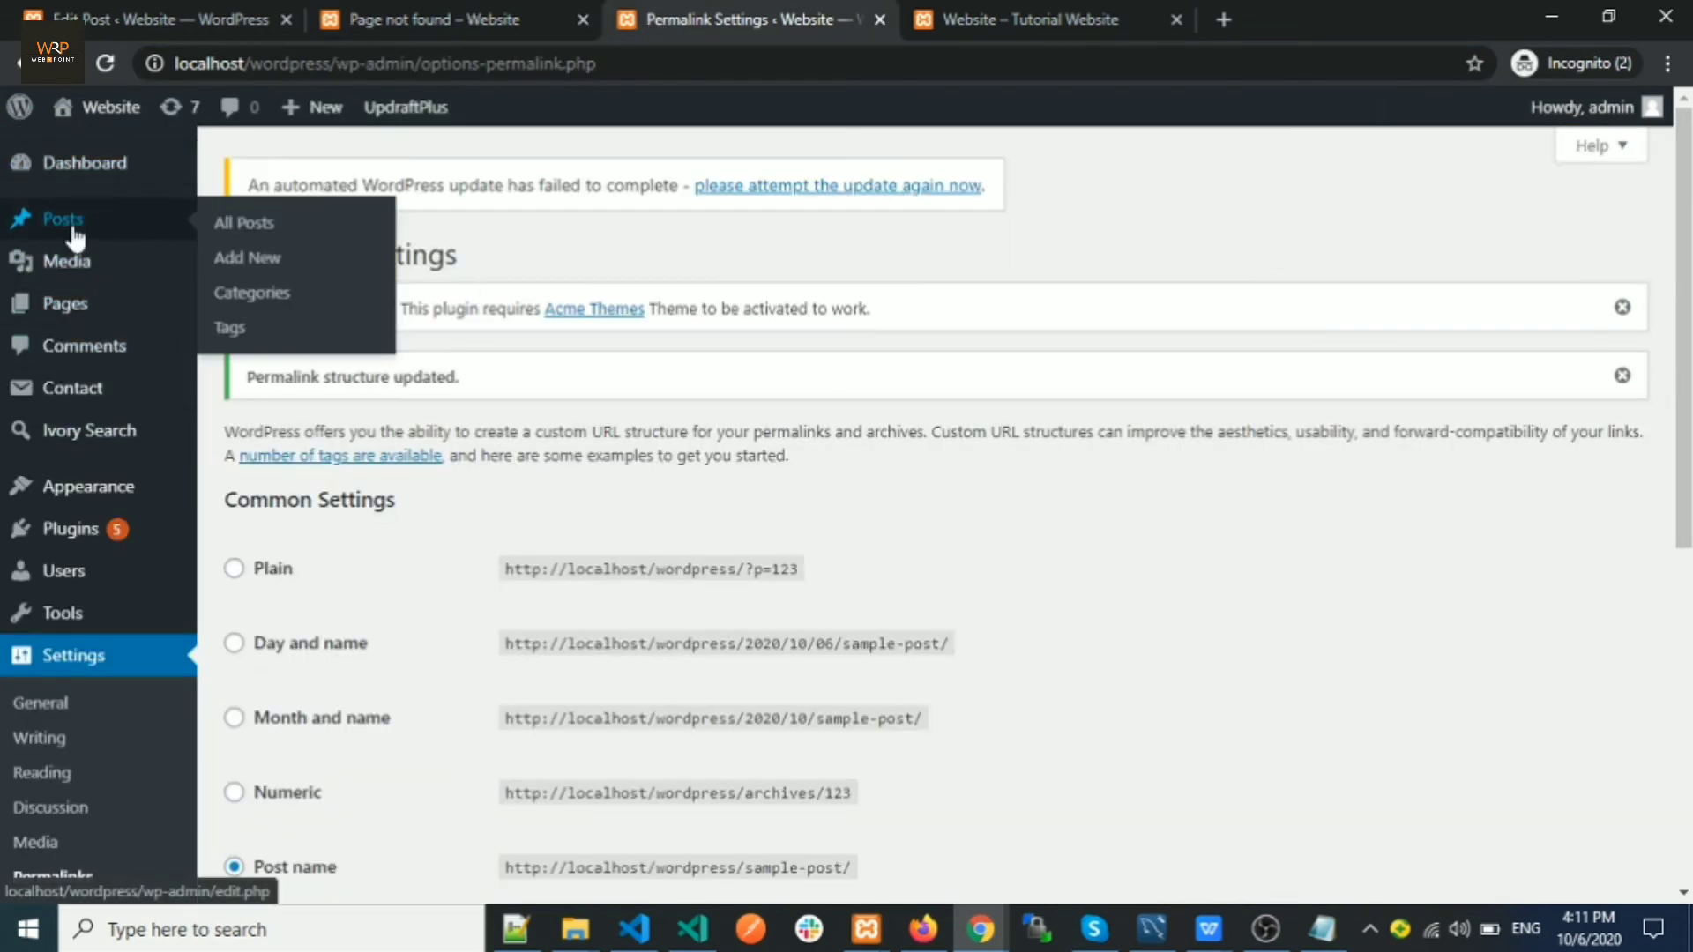
left_click(235, 227)
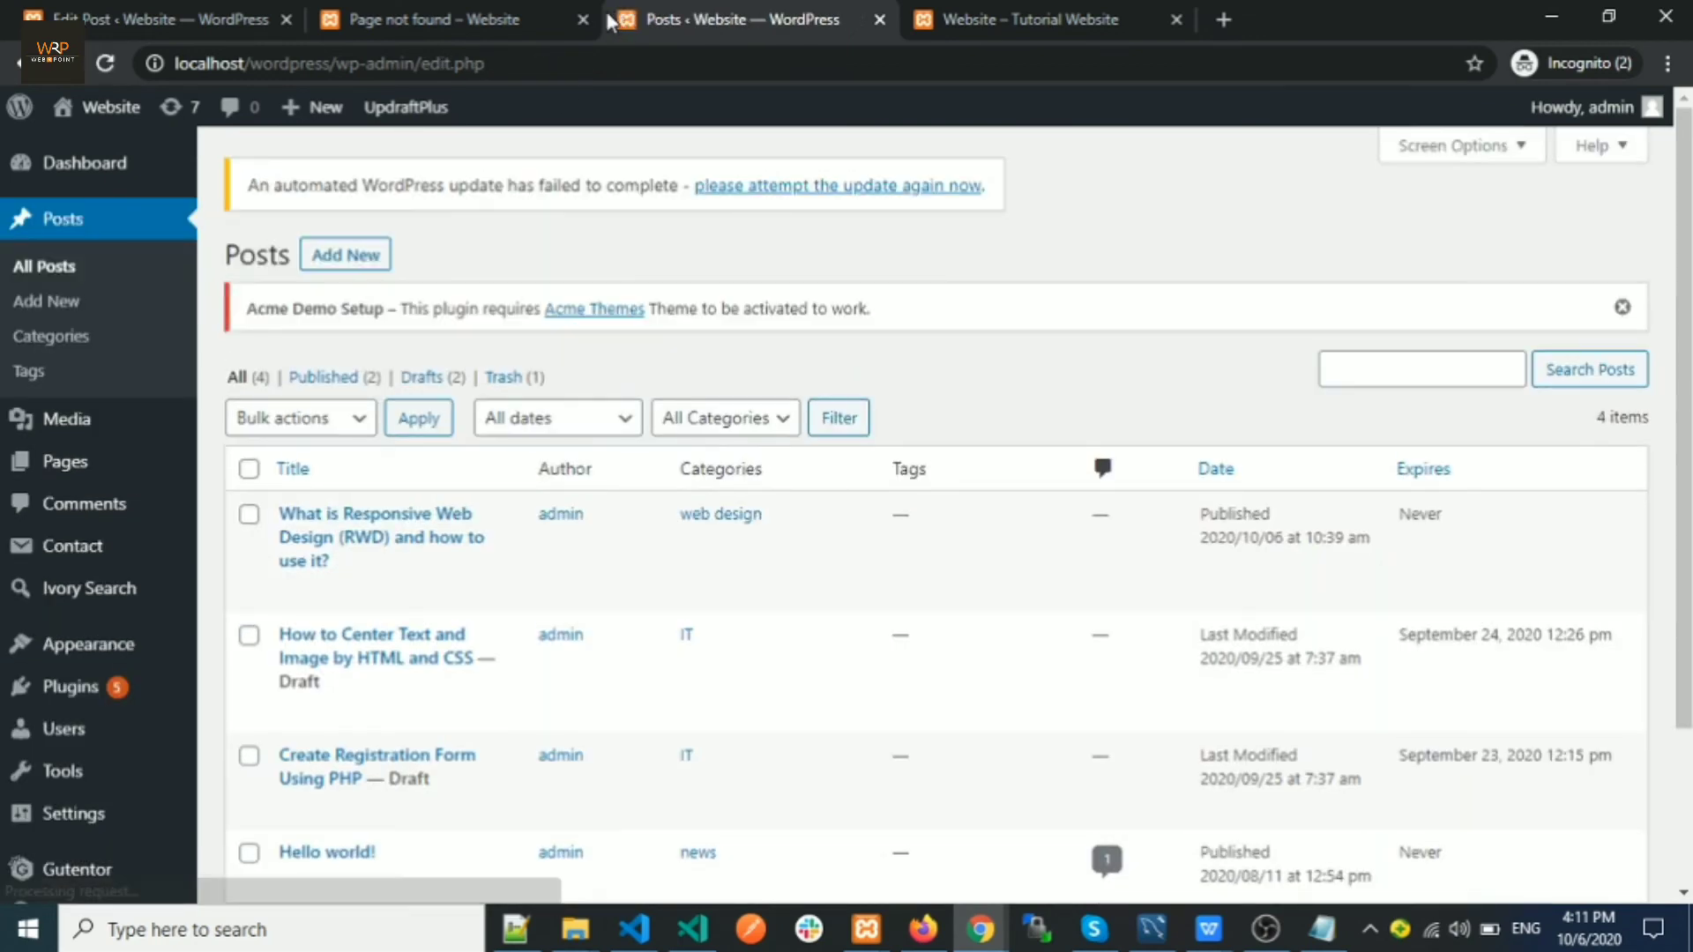
left_click(583, 19)
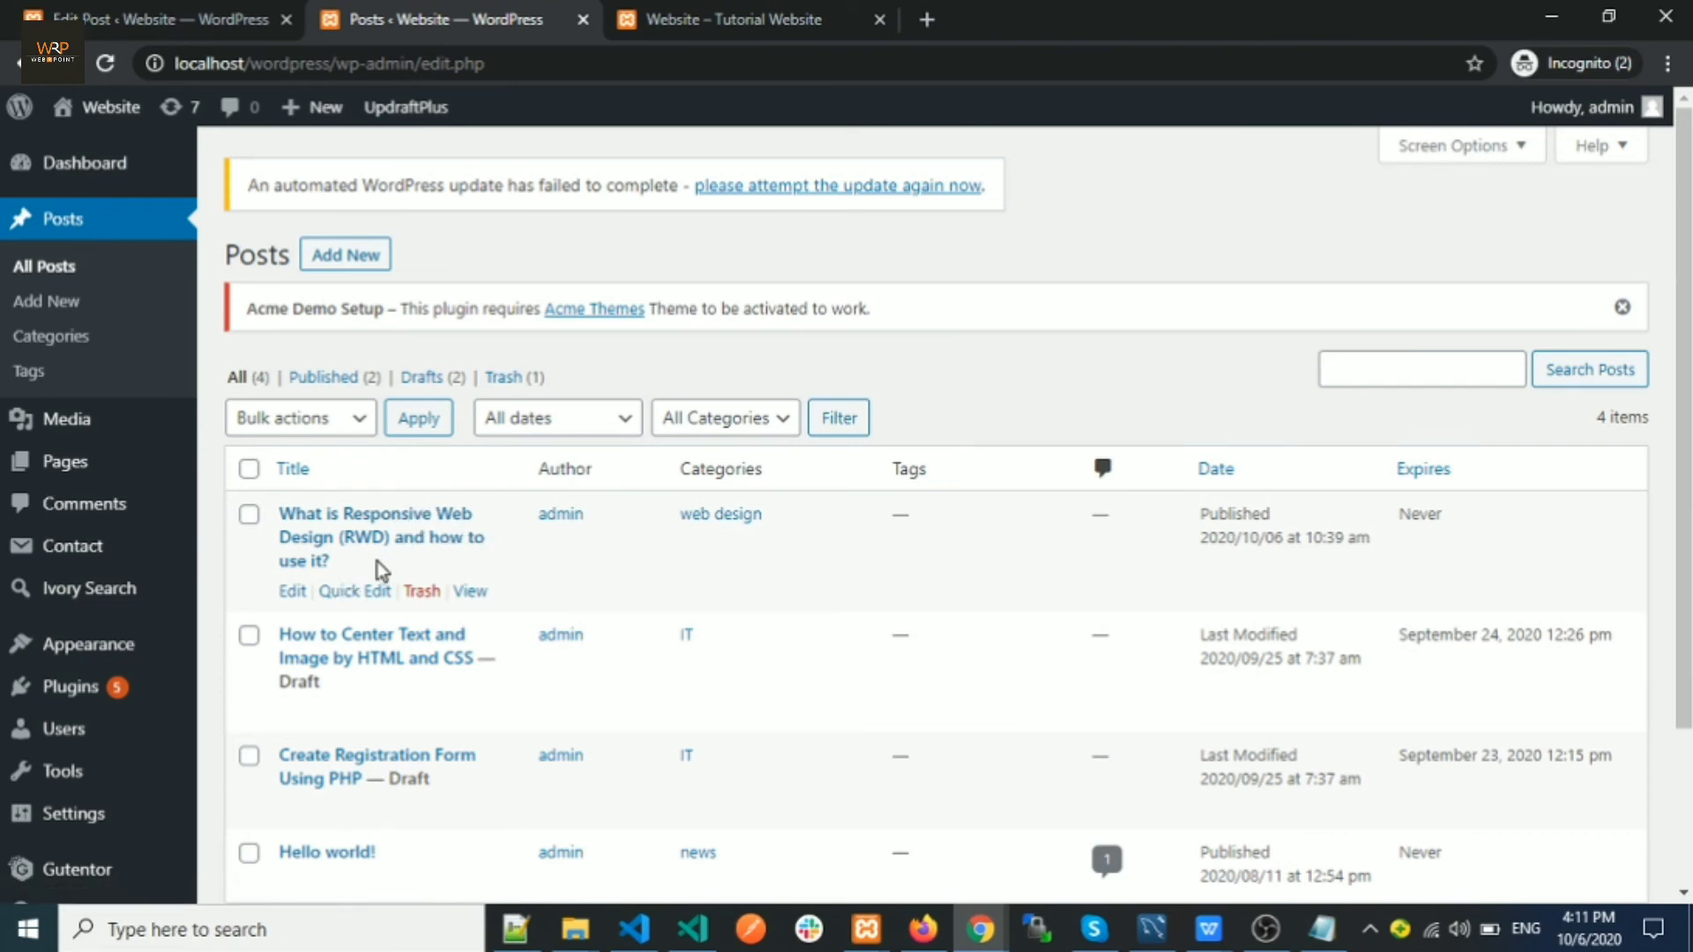
right_click(469, 597)
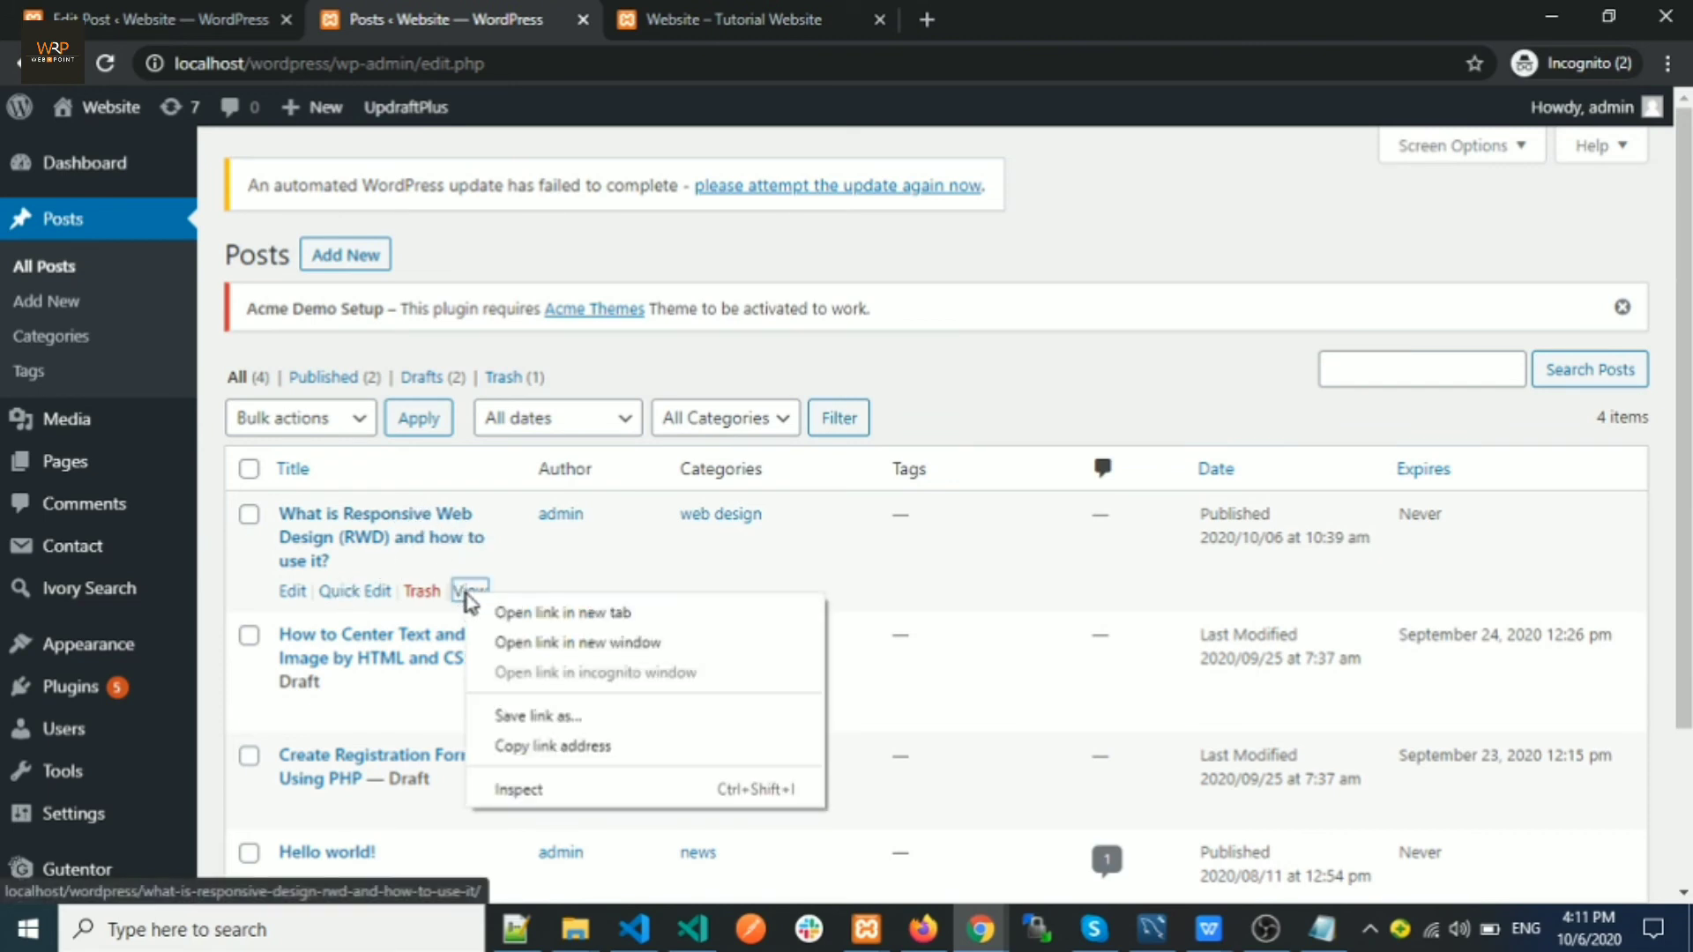
left_click(512, 617)
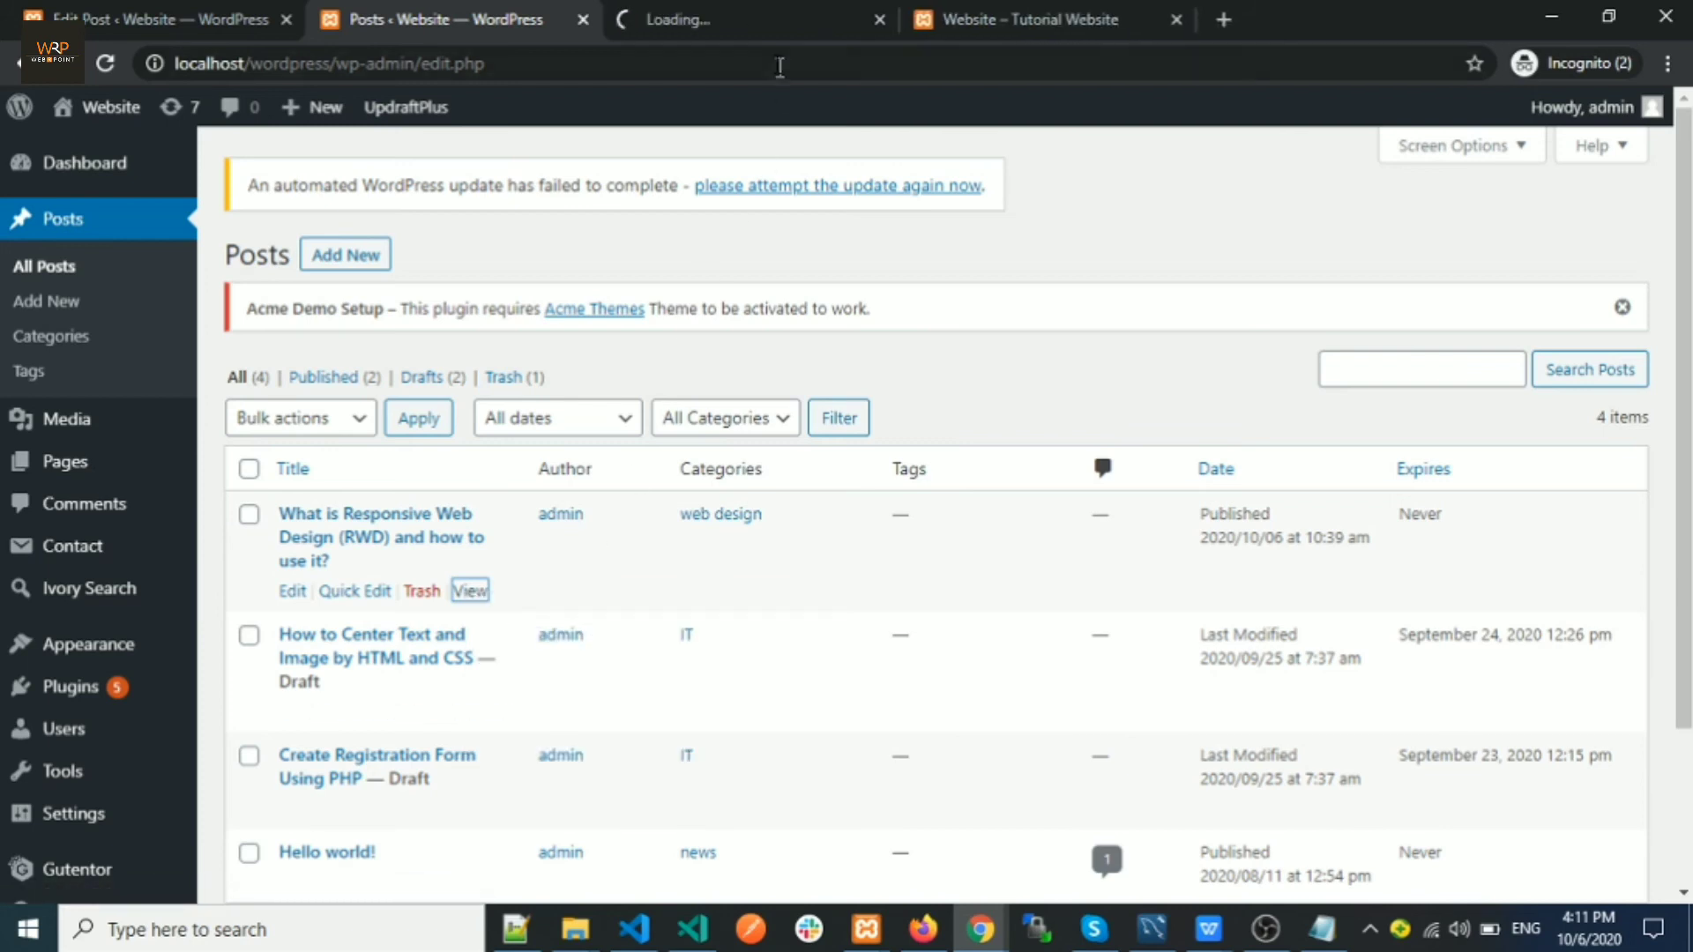
left_click(748, 16)
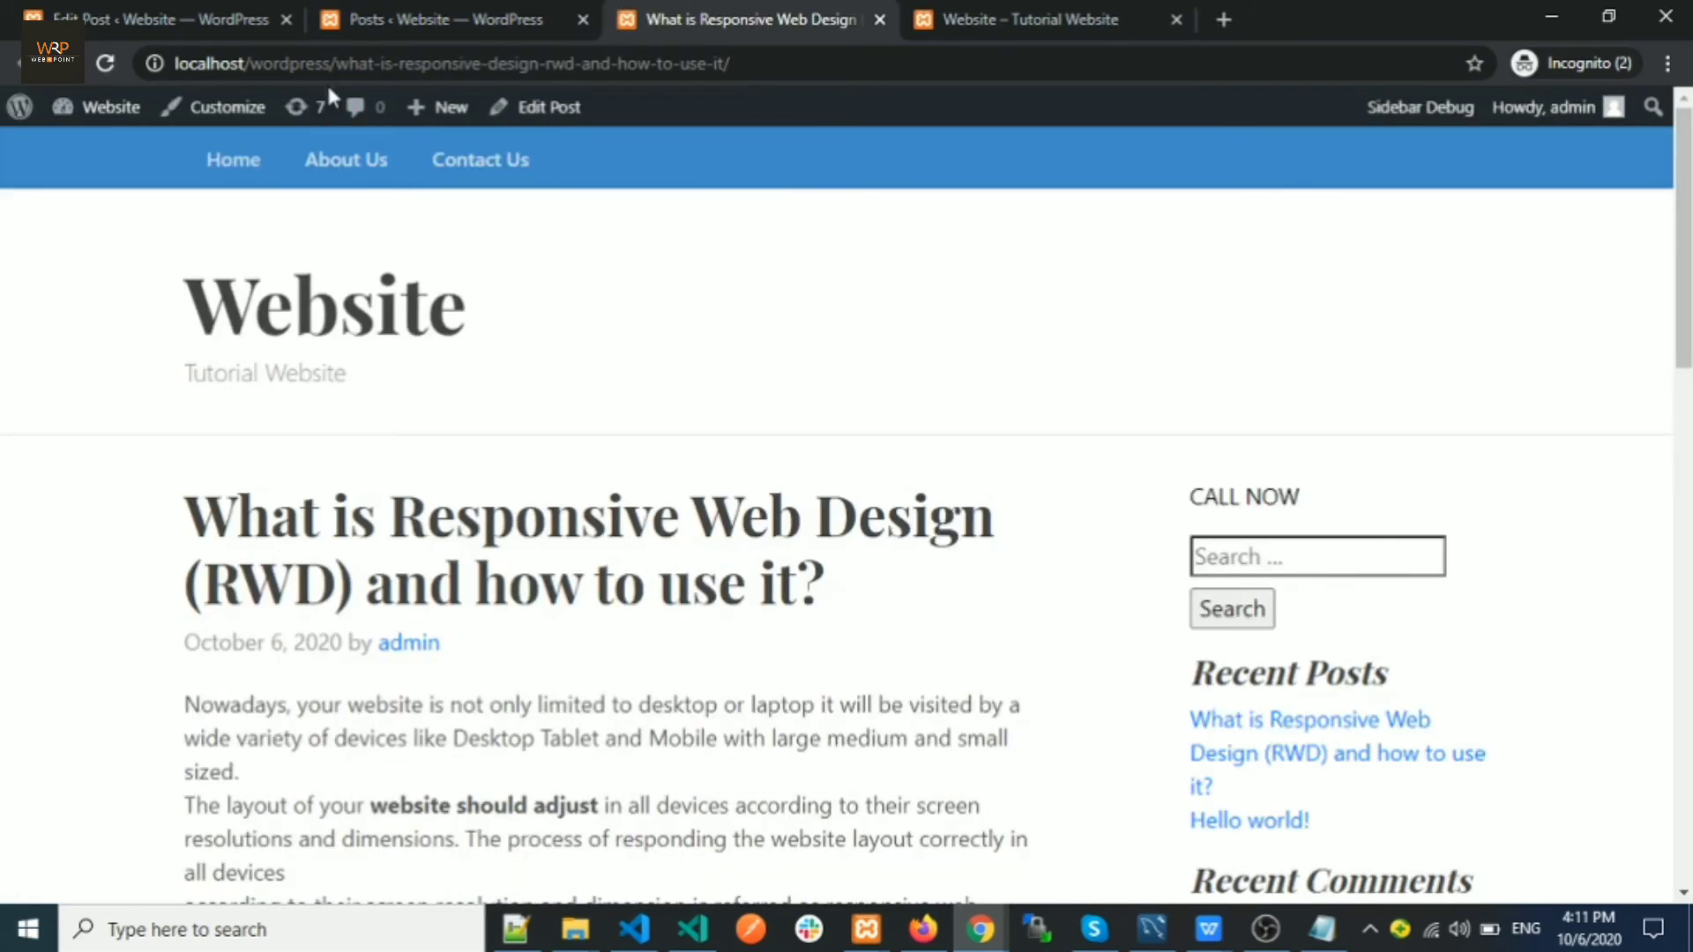
Confirm the post address ends in what-is-responsive-design-rwd-and-how-to-use-it/ without a date
left_click_drag(333, 69, 728, 68)
left_click(762, 71)
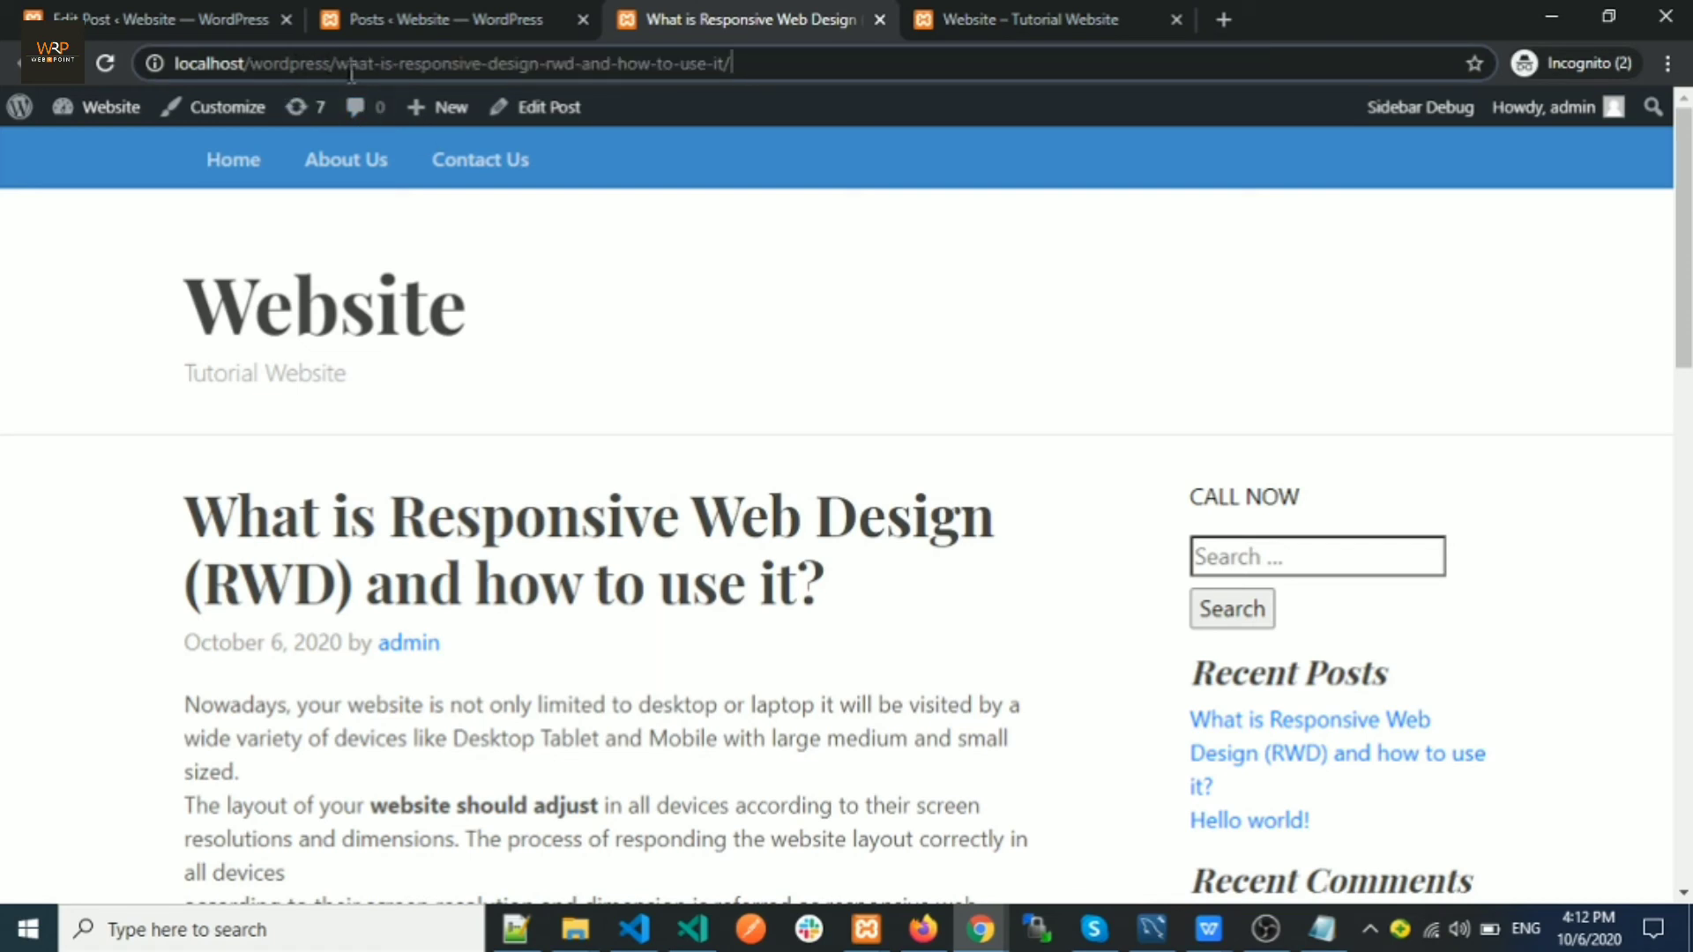
left_click_drag(336, 63, 175, 64)
left_click(741, 63)
left_click(359, 65)
left_click_drag(336, 63, 745, 72)
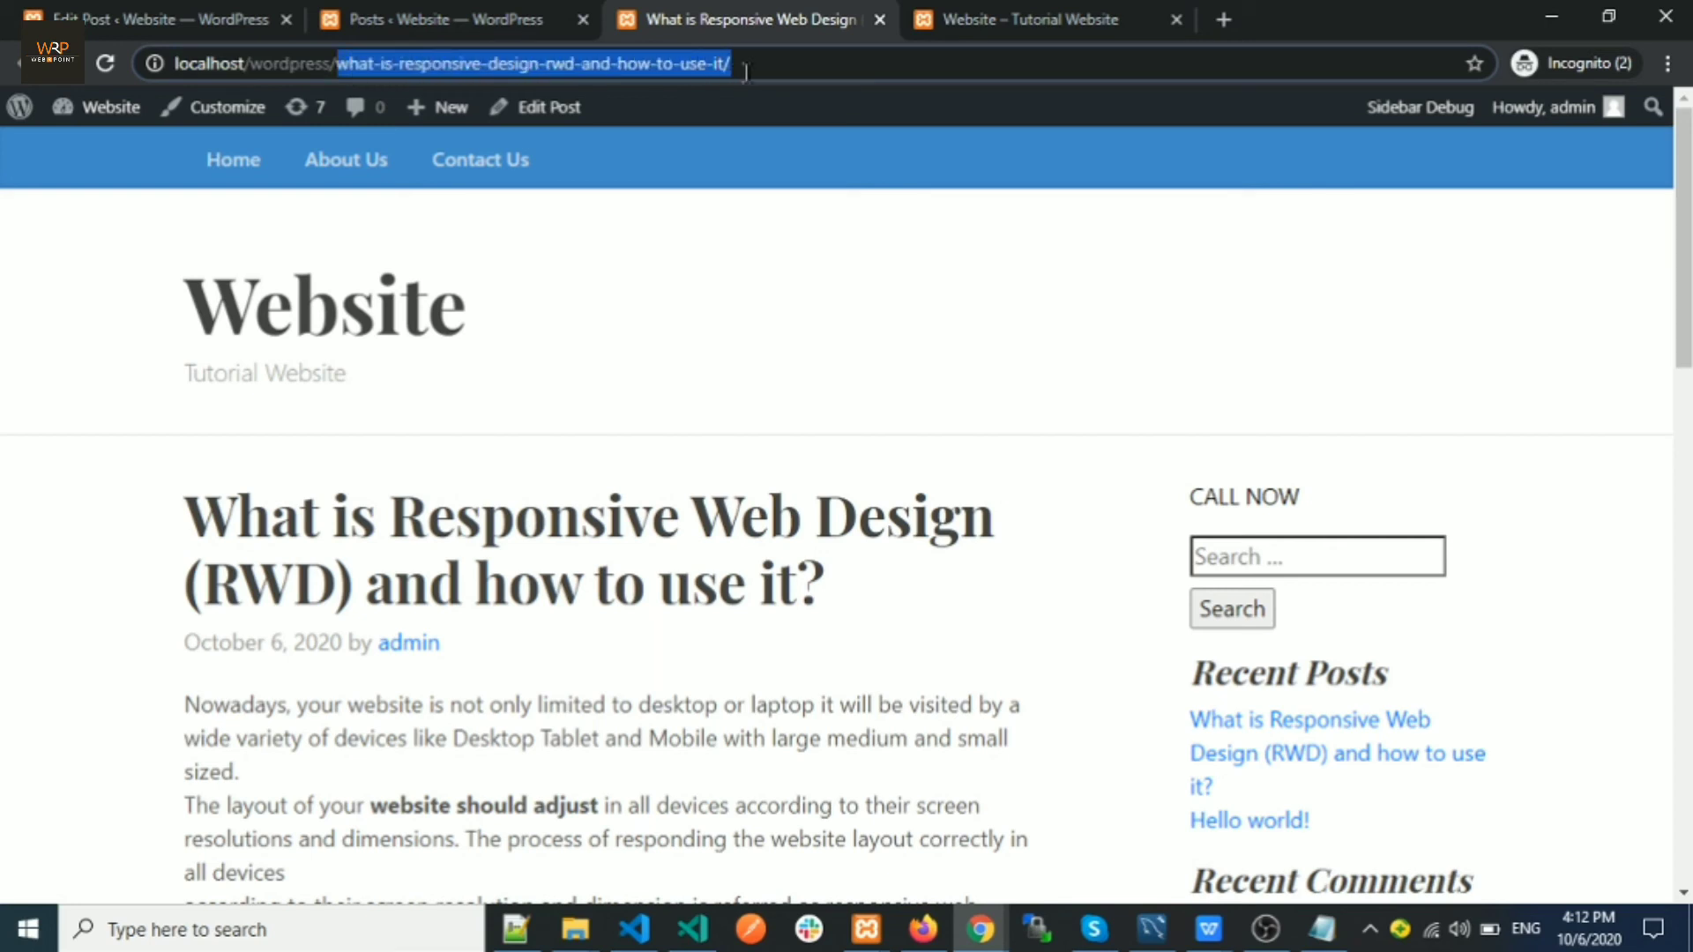
left_click(758, 69)
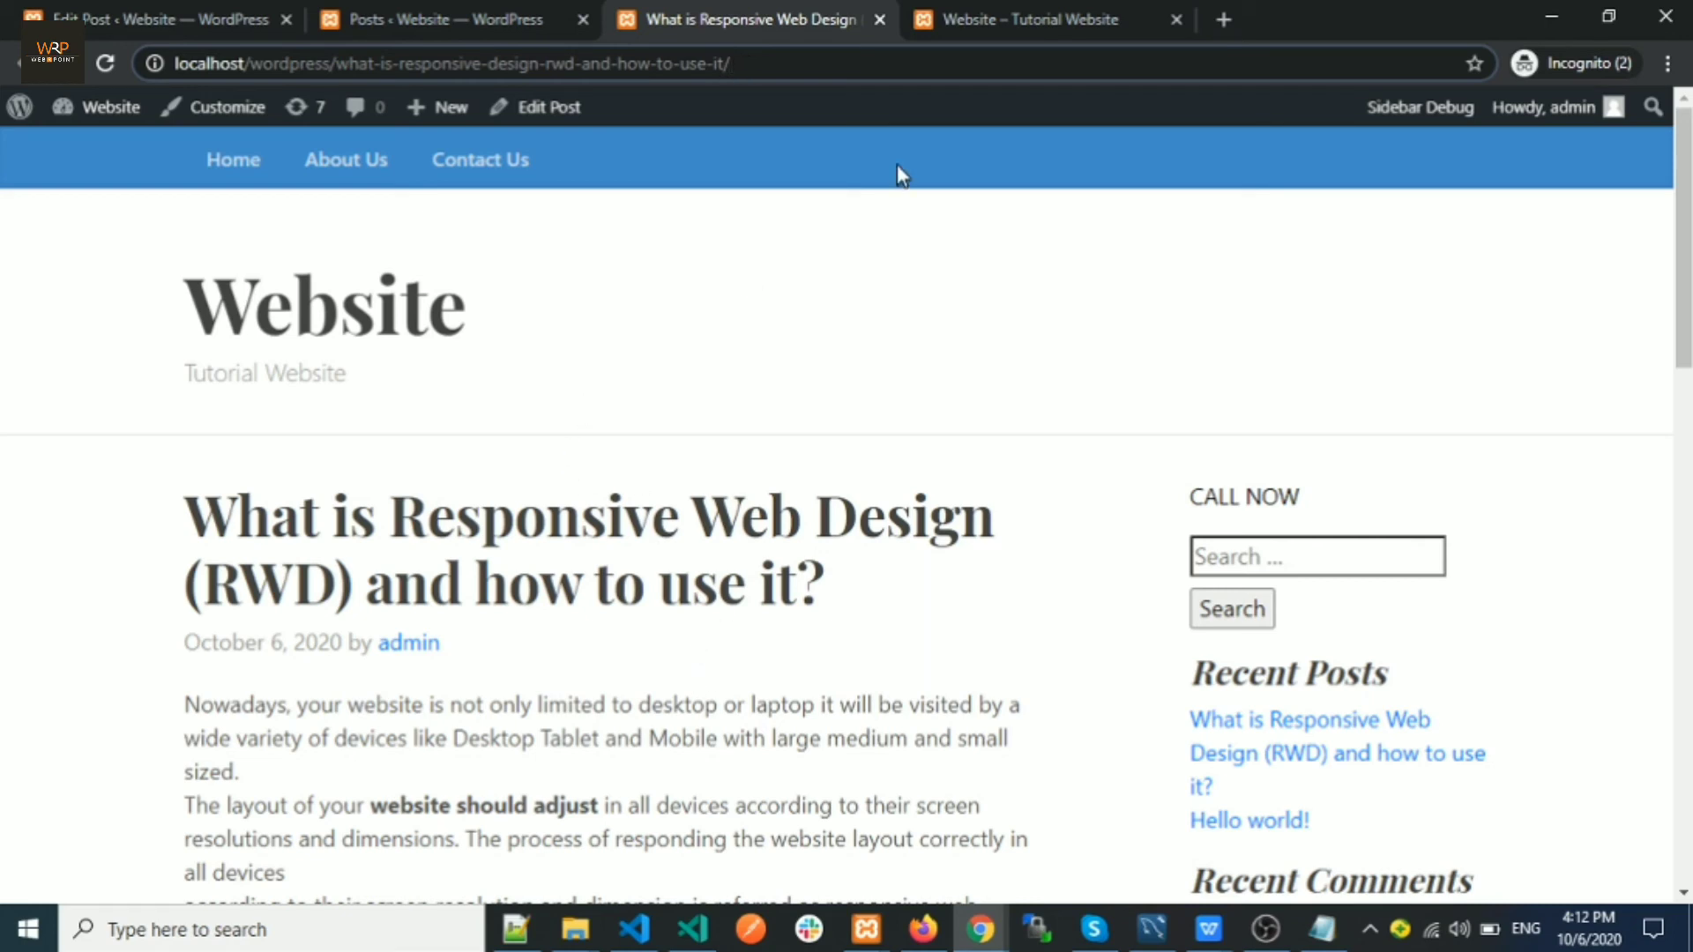
left_click(944, 18)
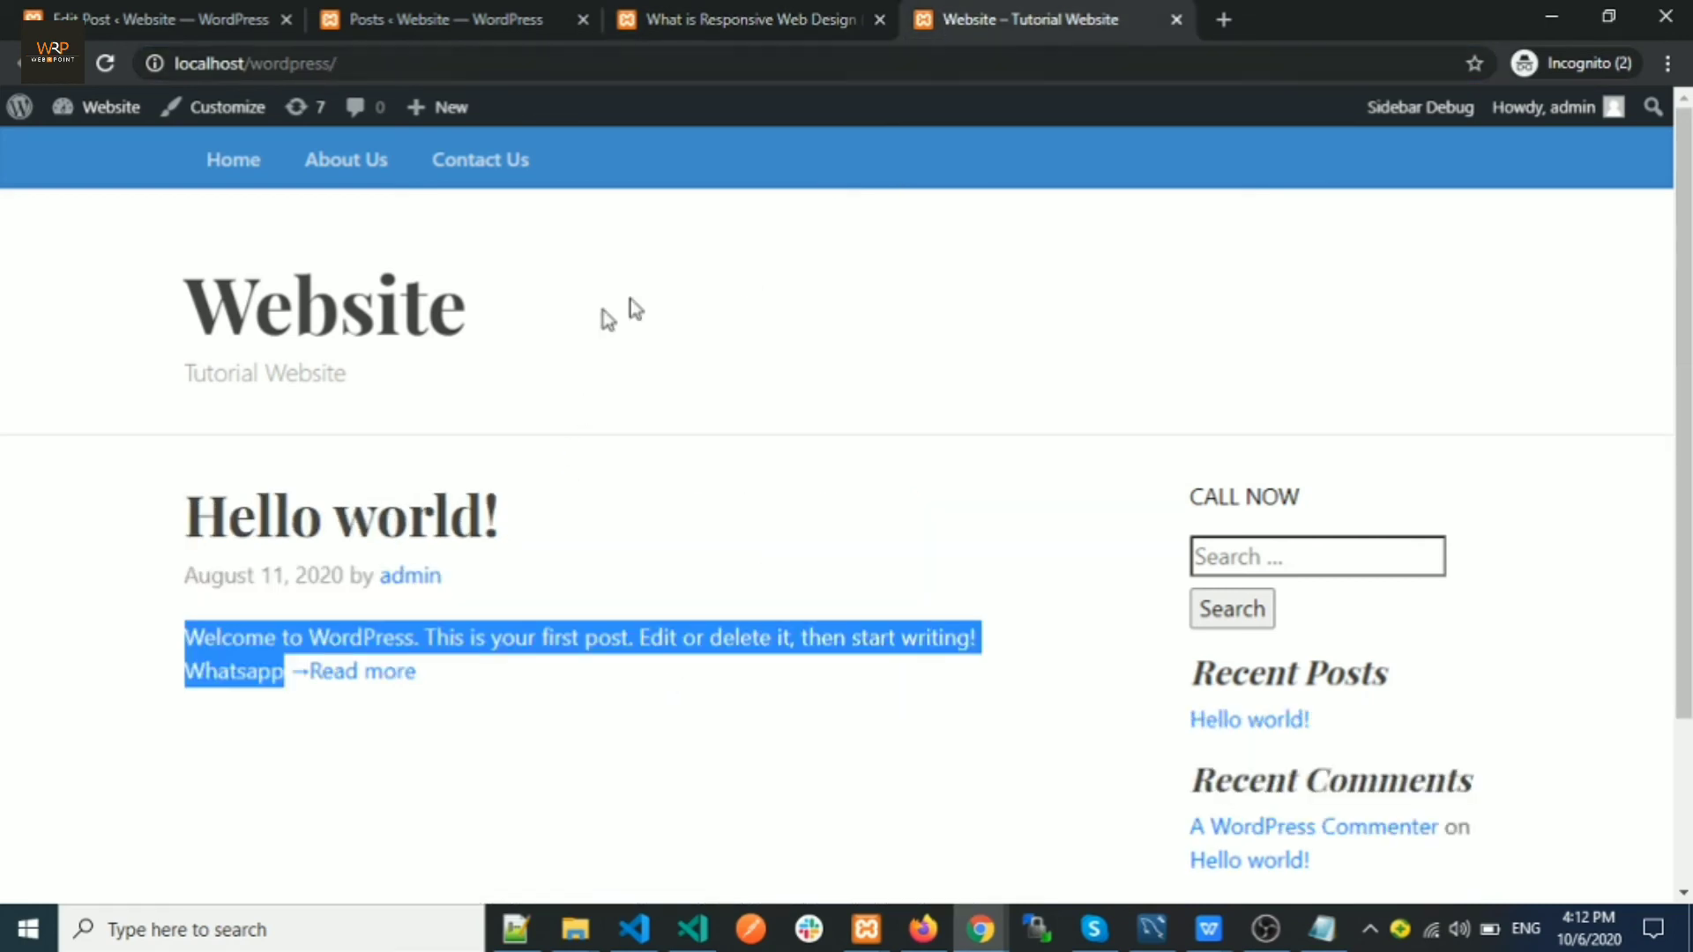
Reload the home page and review the new RWD post's title and excerpt
left_click(102, 64)
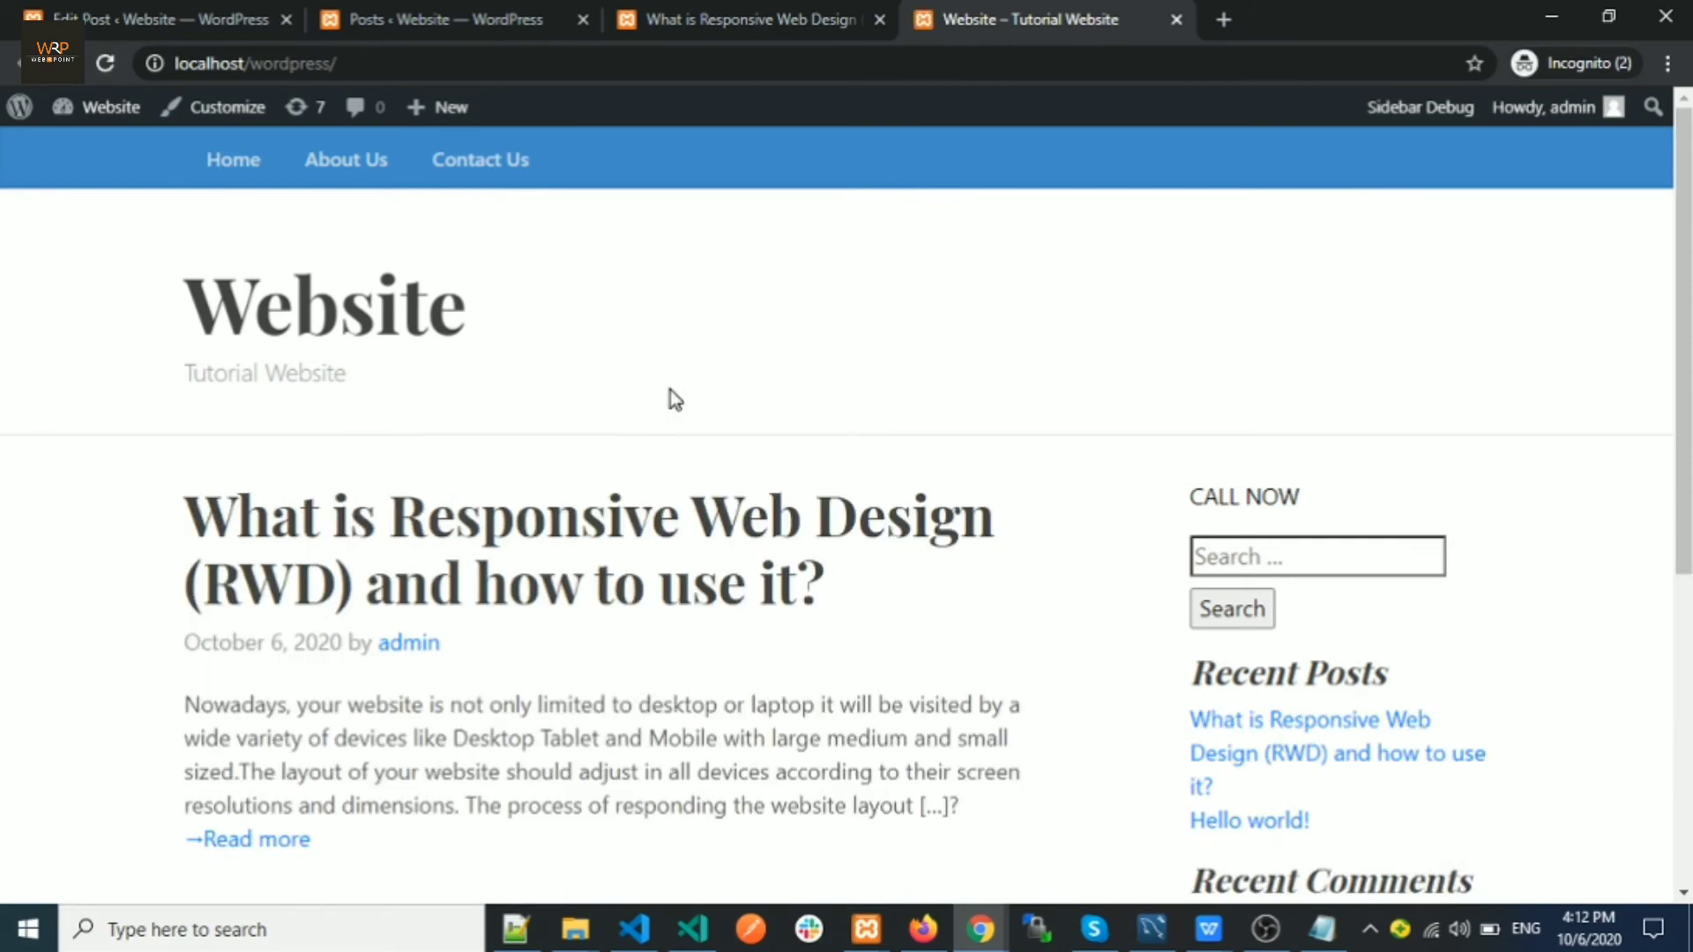
scroll(670, 390, "down", 4)
scroll(591, 690, "up", 4)
left_click_drag(196, 520, 867, 594)
left_click(869, 599)
scroll(705, 608, "down", 3)
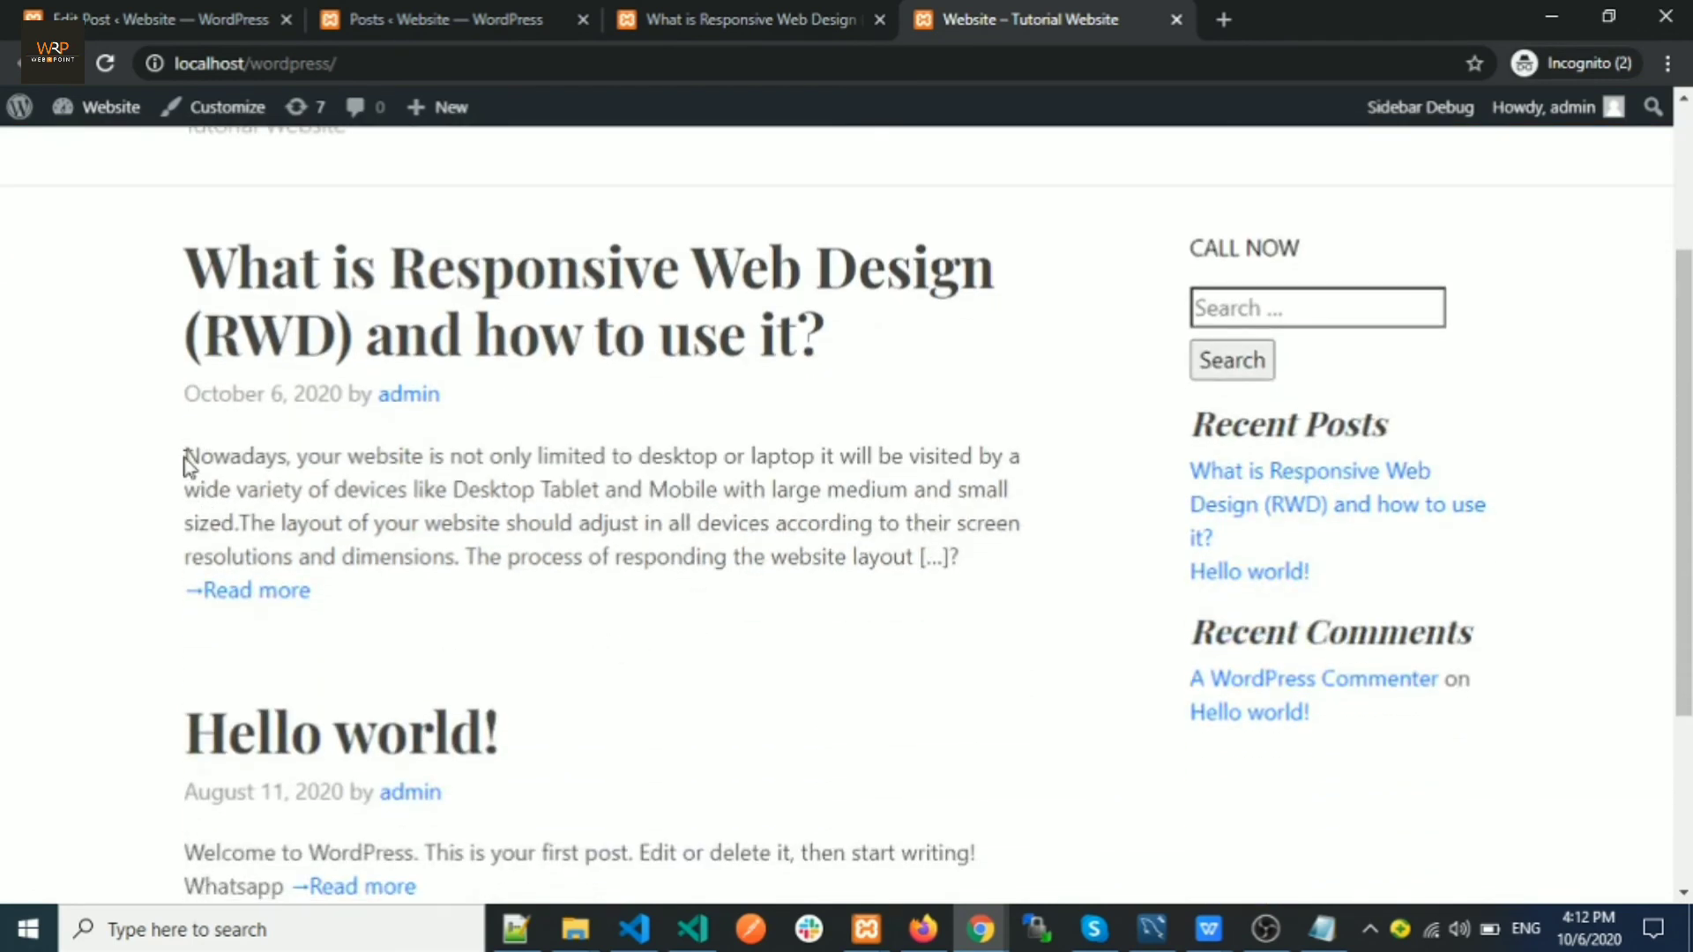
left_click_drag(188, 463, 917, 559)
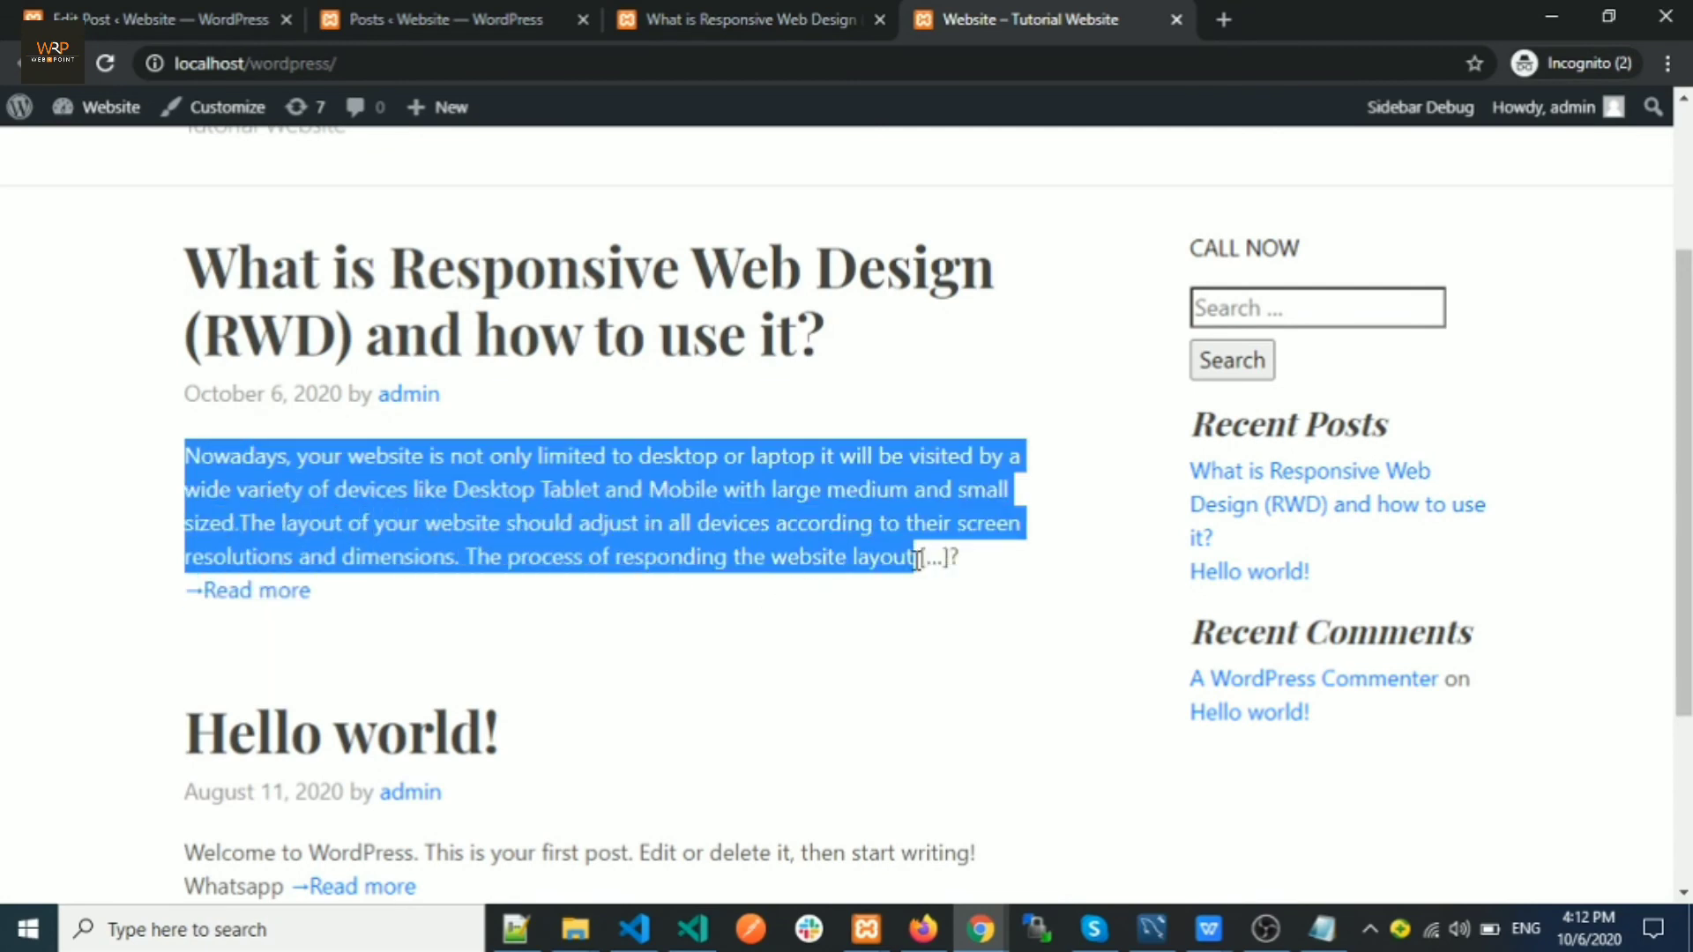
left_click(696, 523)
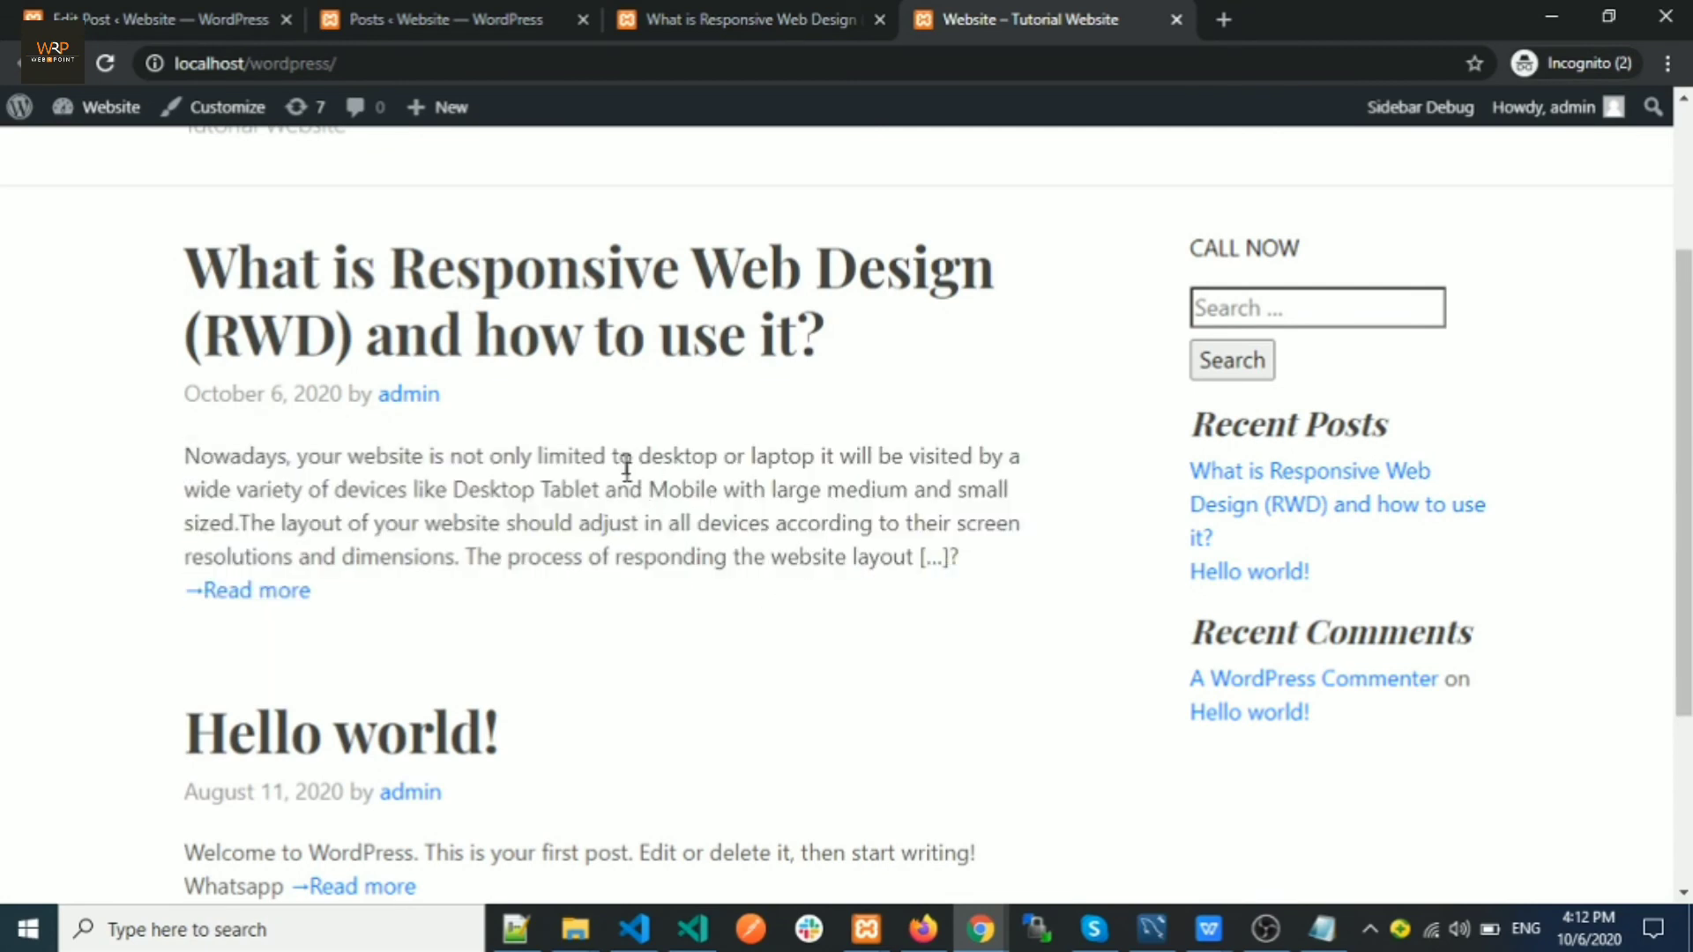
On the post page, select the opening paragraph and open Edit Post in a new tab
left_click(640, 26)
scroll(347, 618, "down", 3)
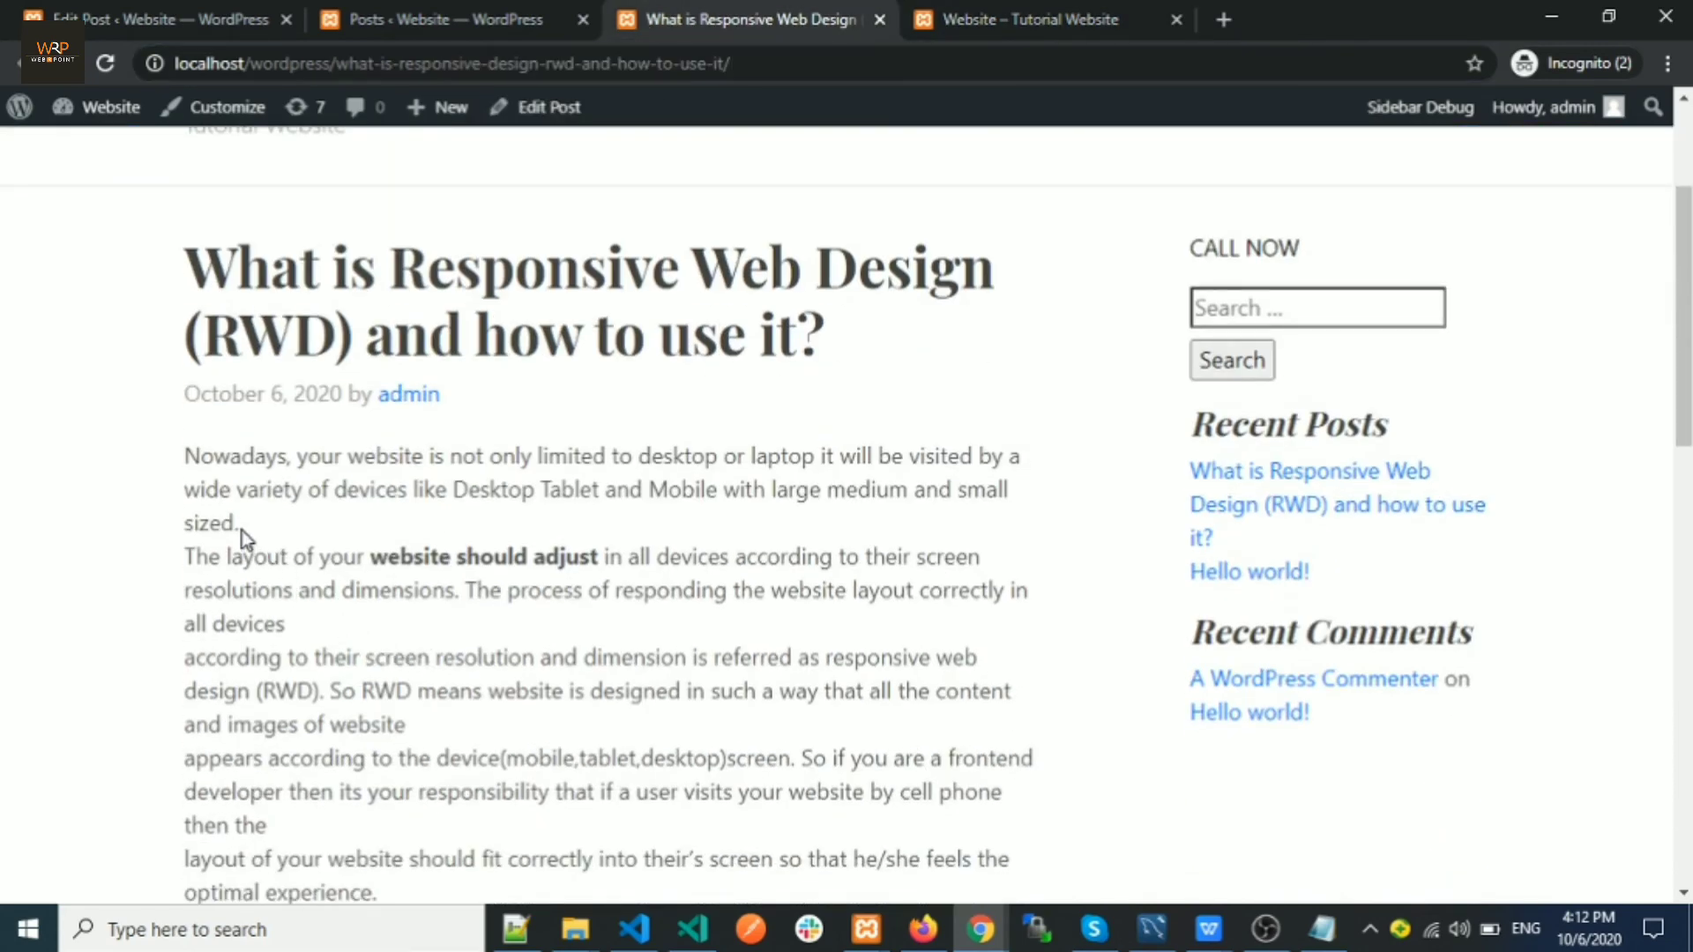
left_click_drag(242, 531, 181, 471)
key("ctrl+c")
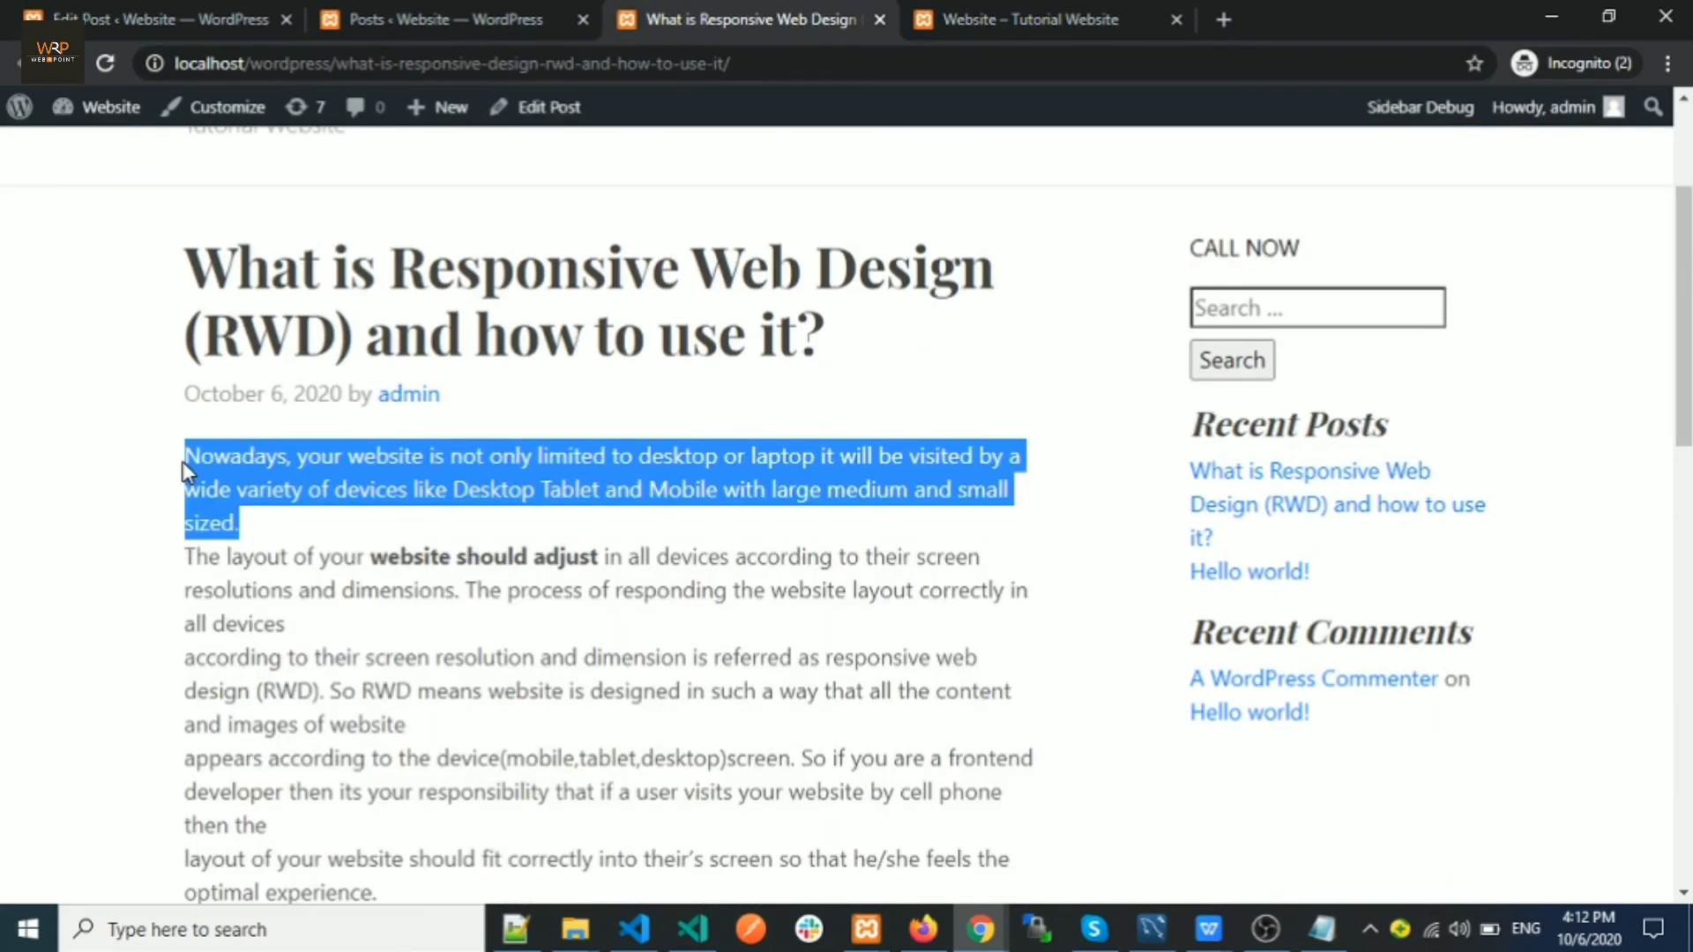
right_click(520, 106)
left_click(552, 128)
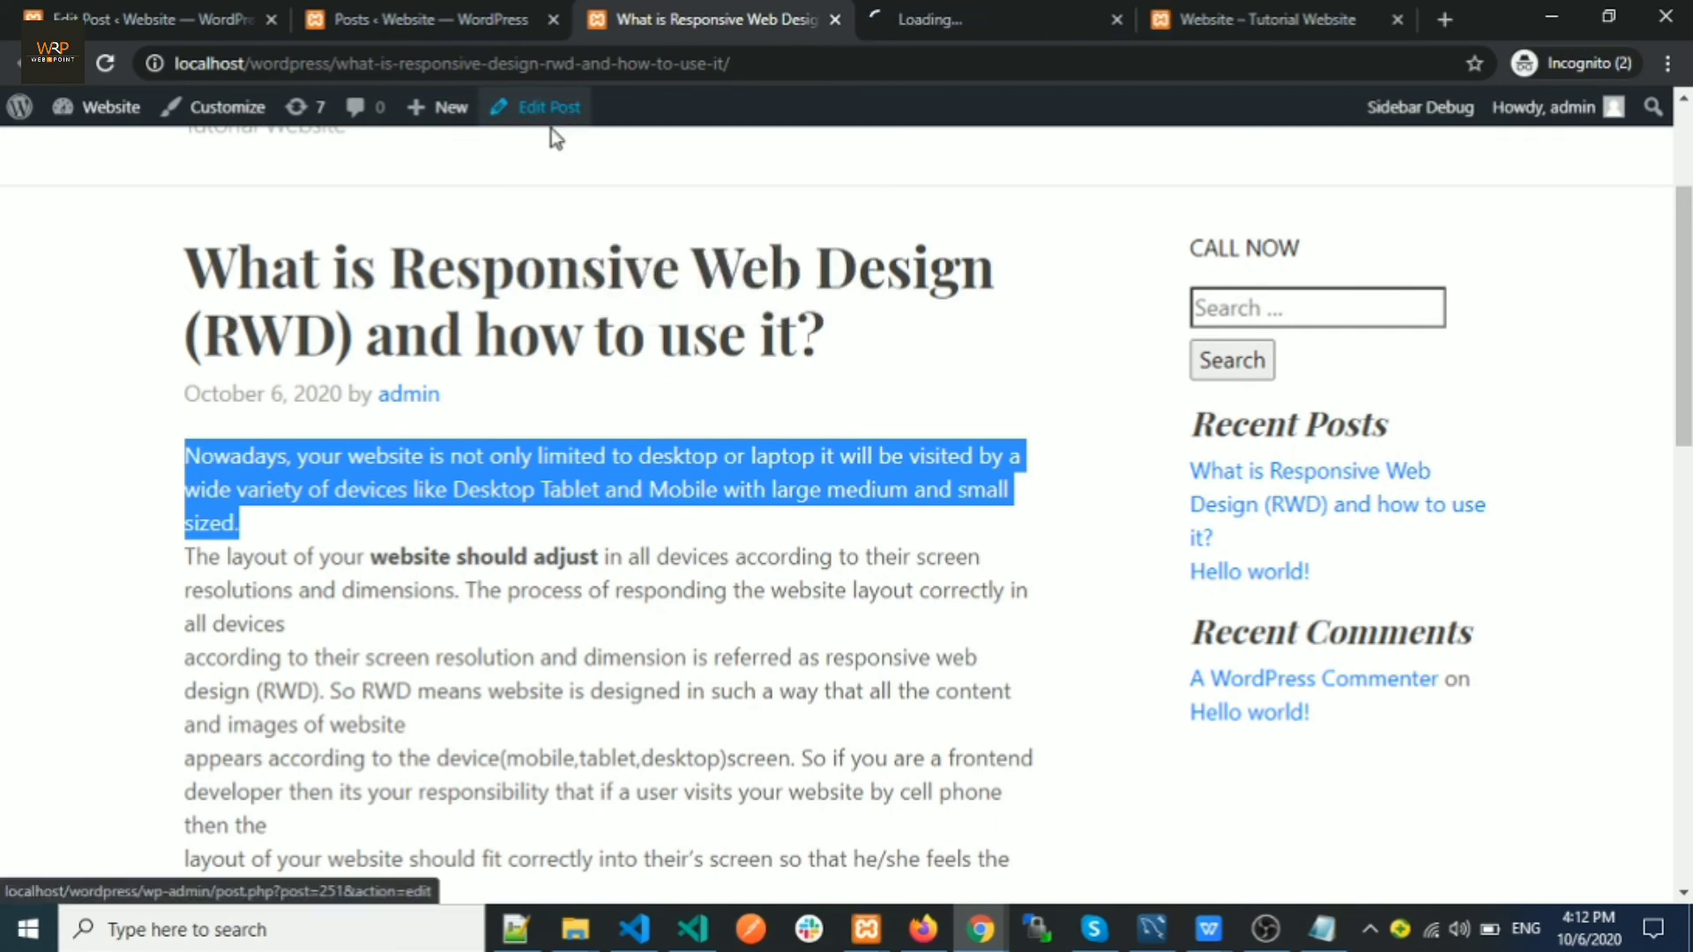
Paste the opening paragraph into the post's Excerpt box in the editor
left_click(553, 19)
left_click(687, 12)
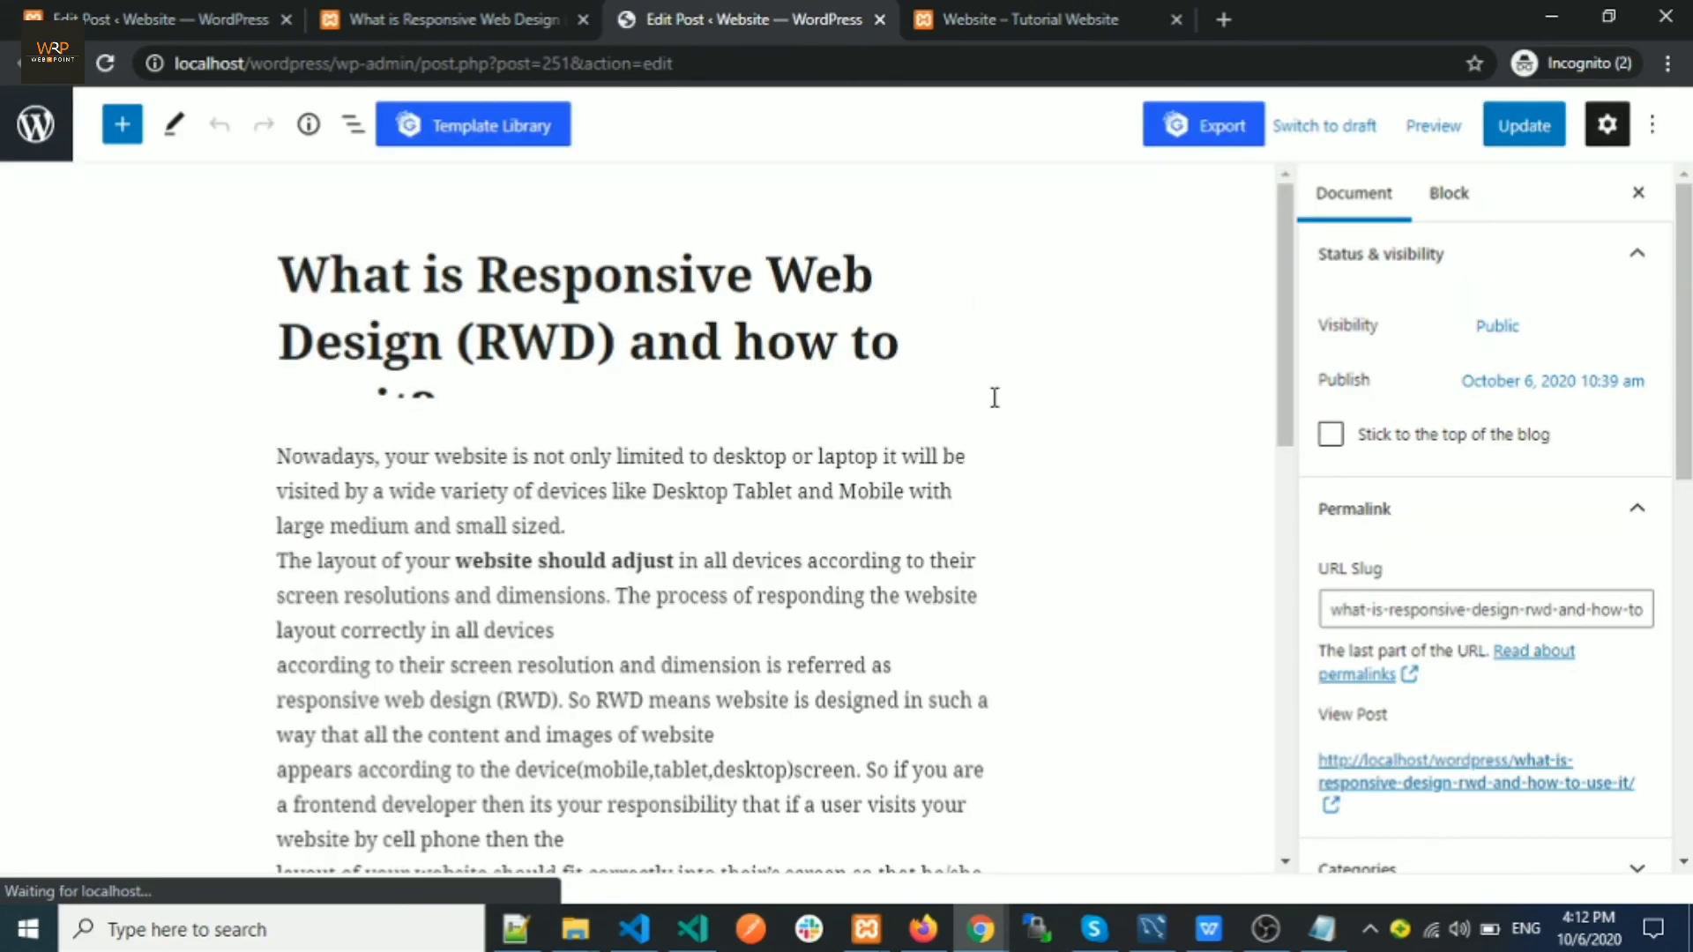
scroll(1441, 570, "down", 7)
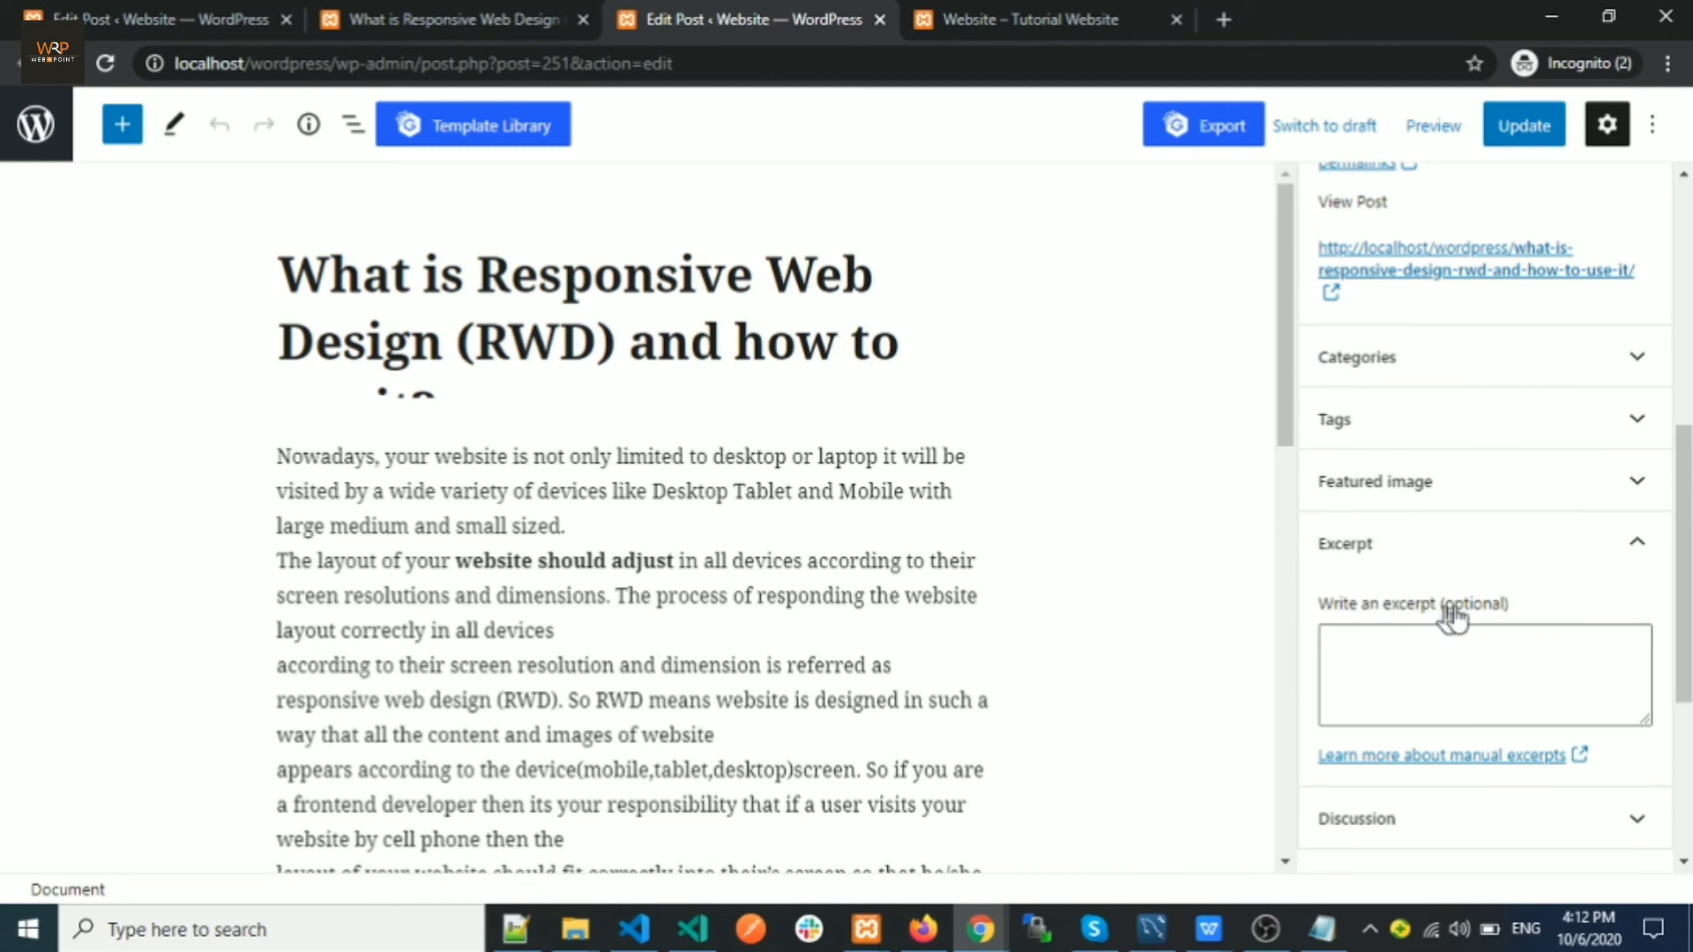
left_click(1382, 650)
key("ctrl+v")
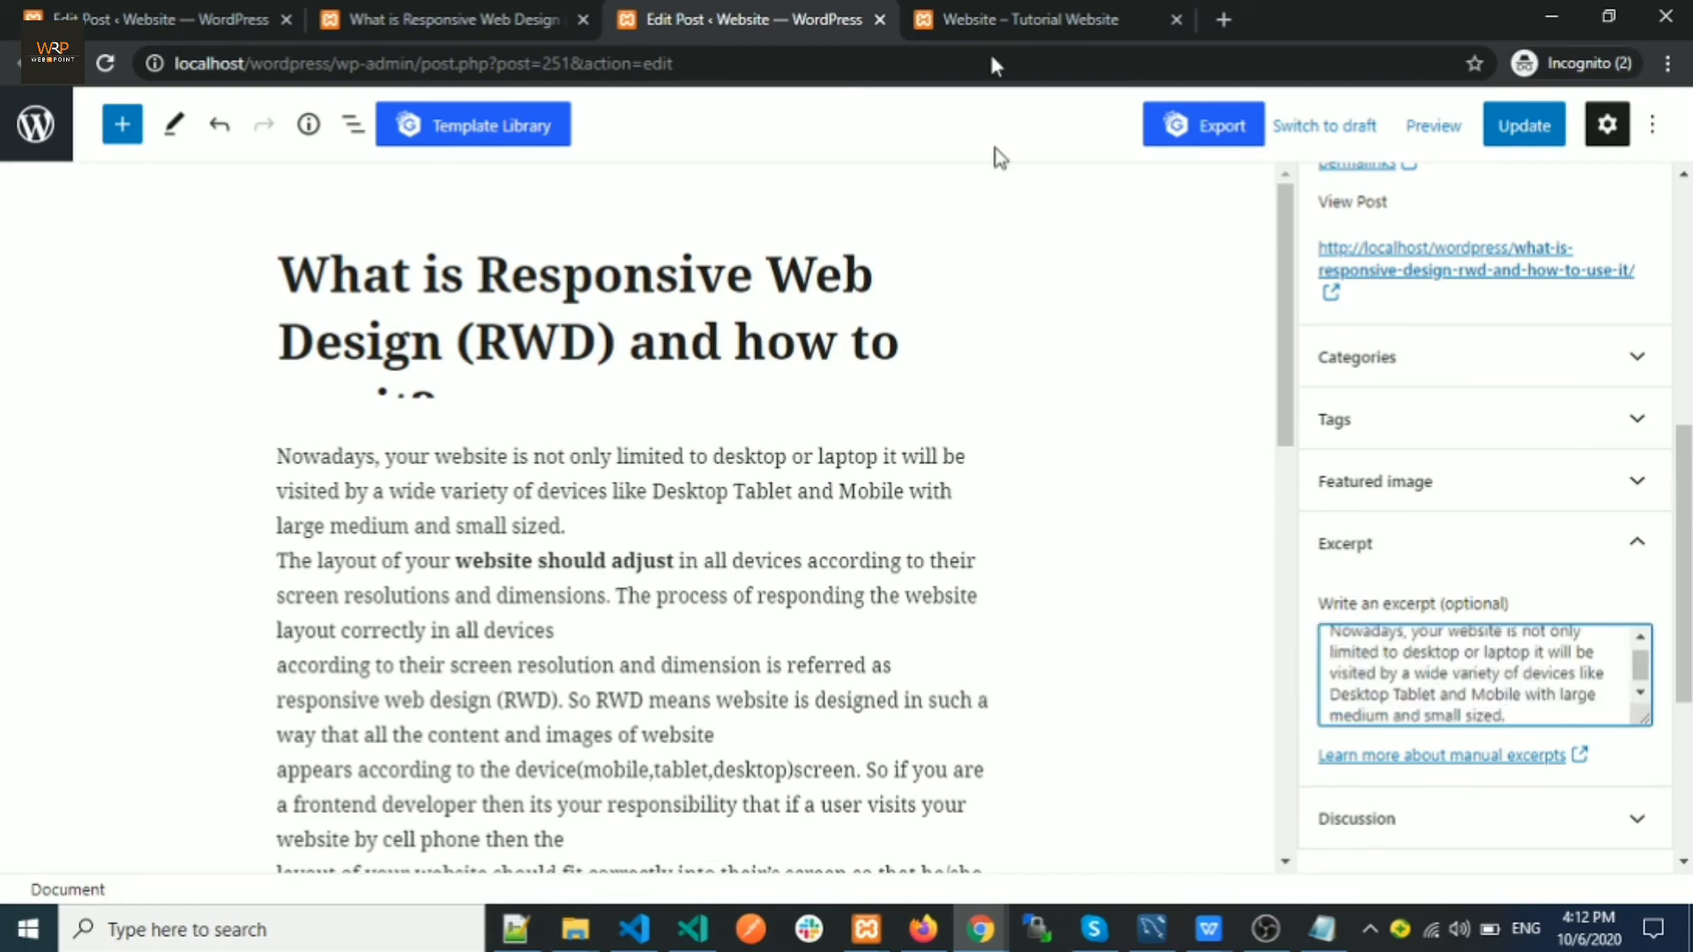
Compare the excerpt with the home page text and update the post
left_click(1017, 11)
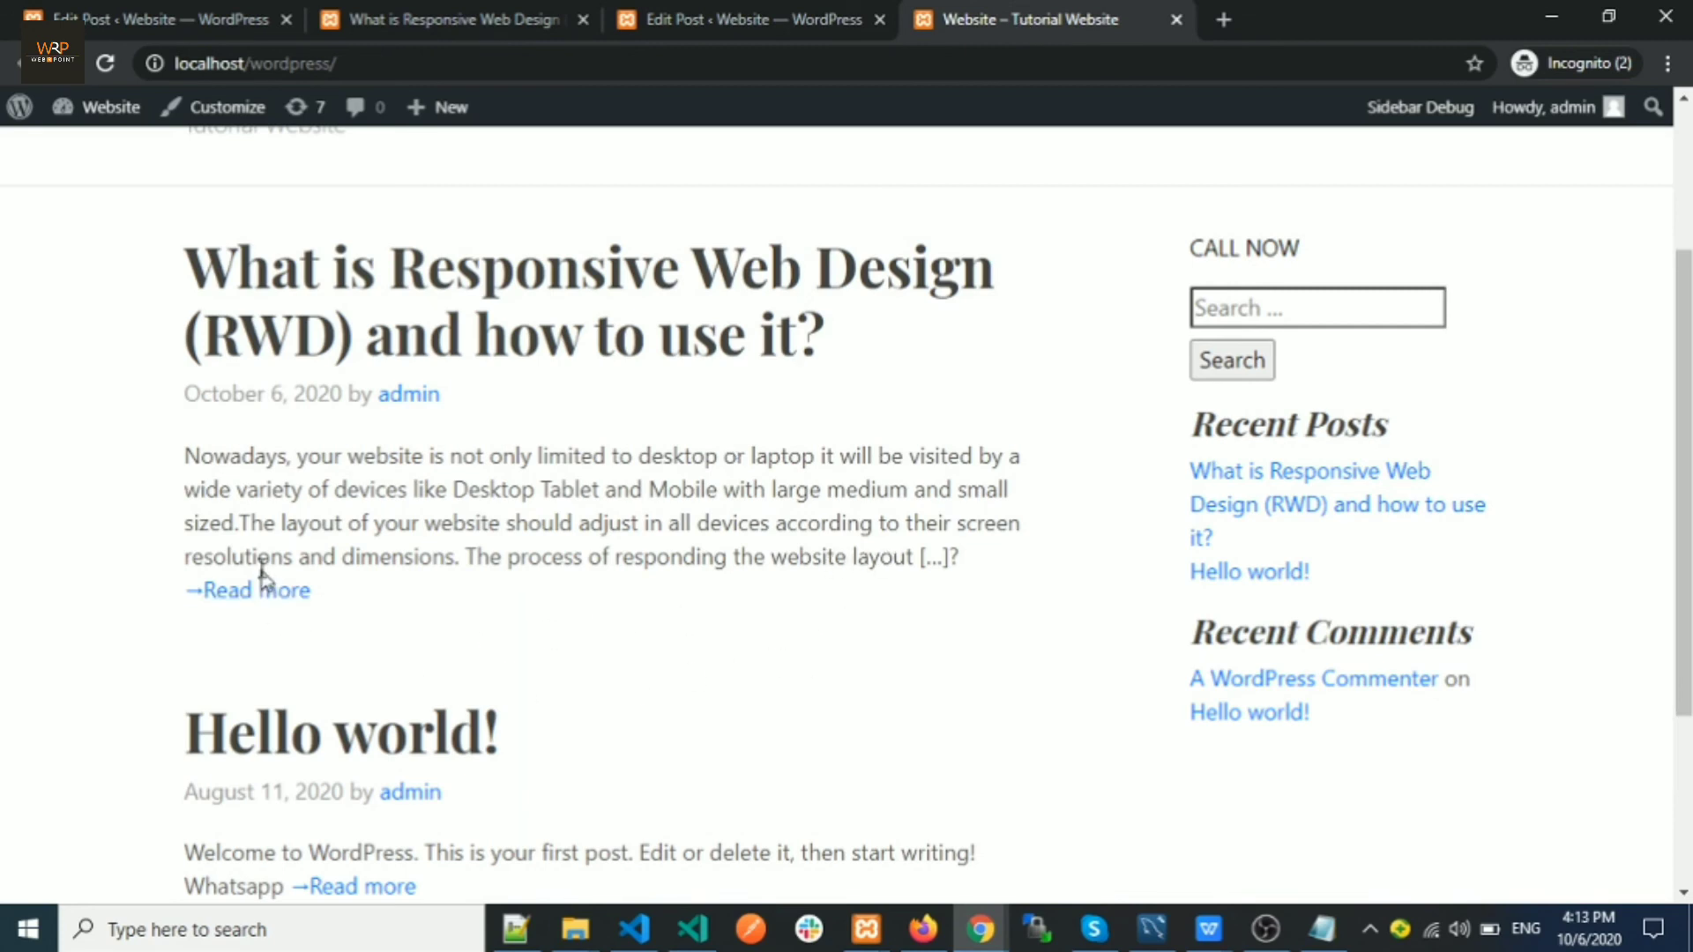
left_click_drag(236, 522, 178, 447)
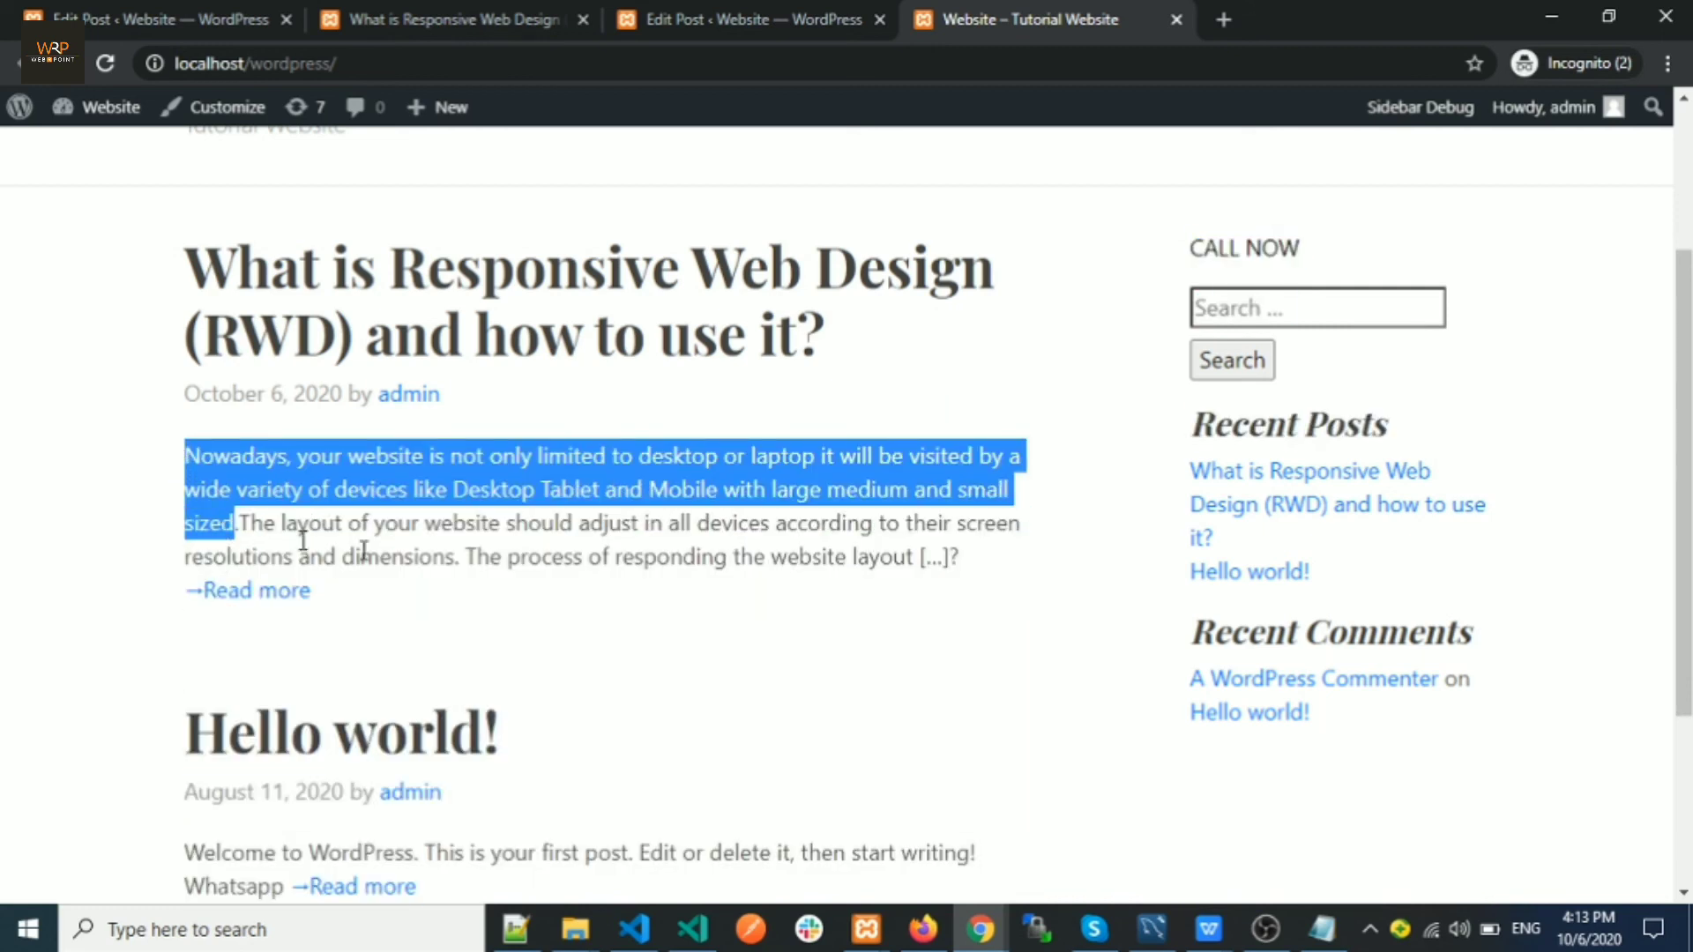
left_click(201, 556)
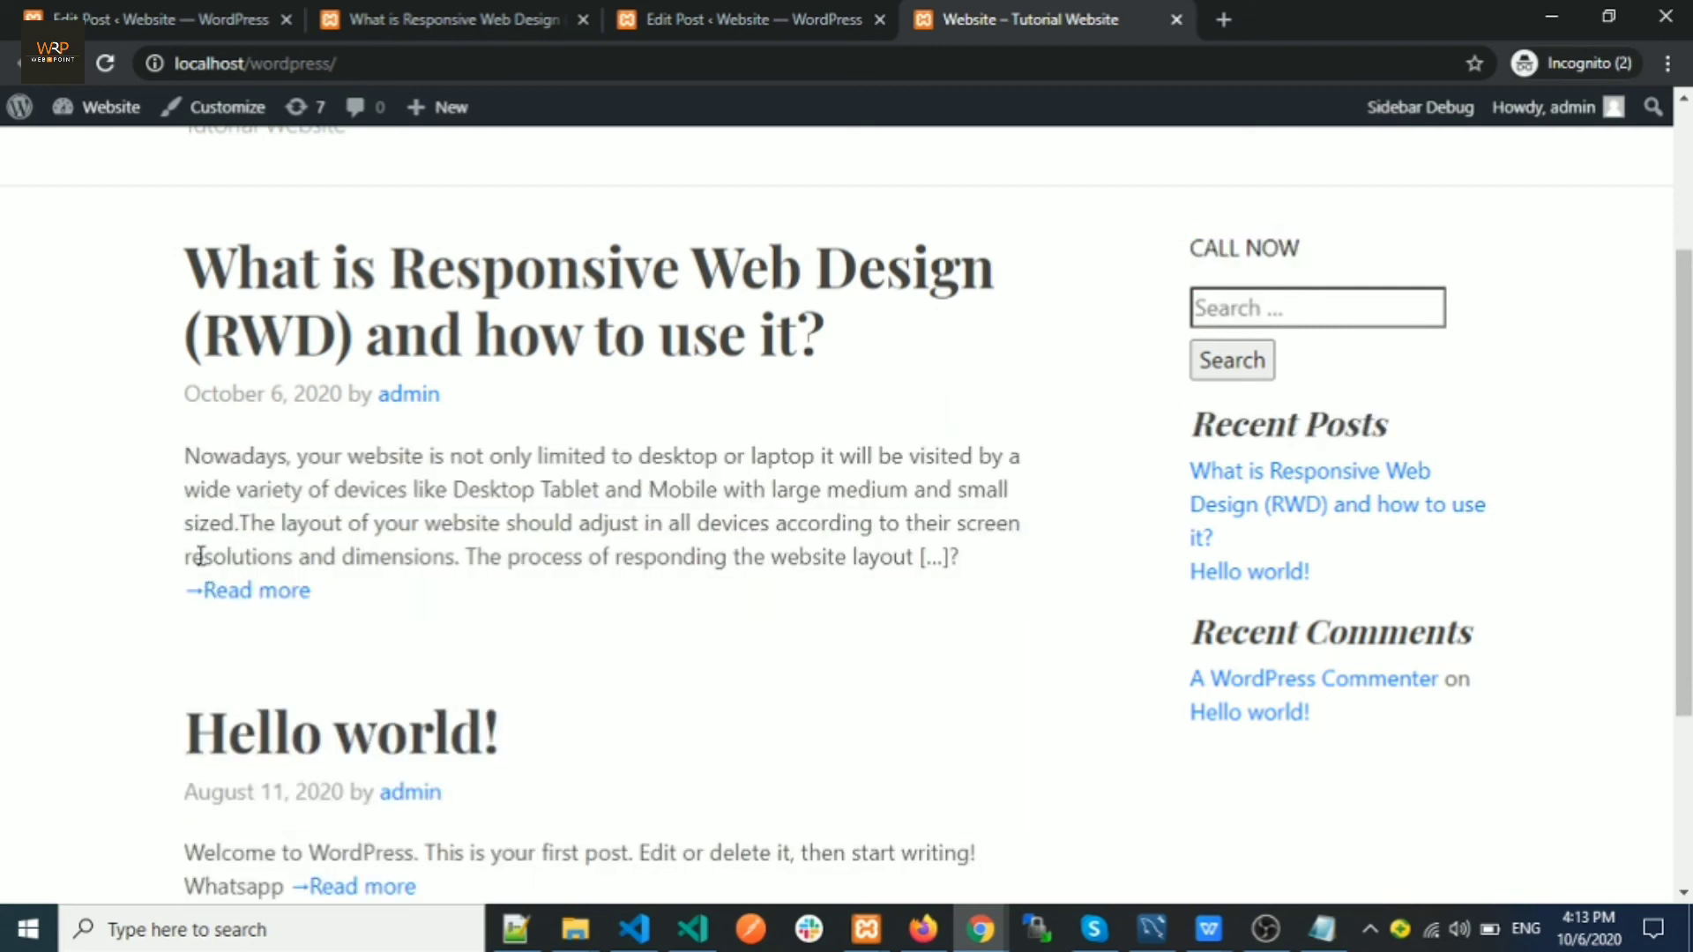
left_click(665, 19)
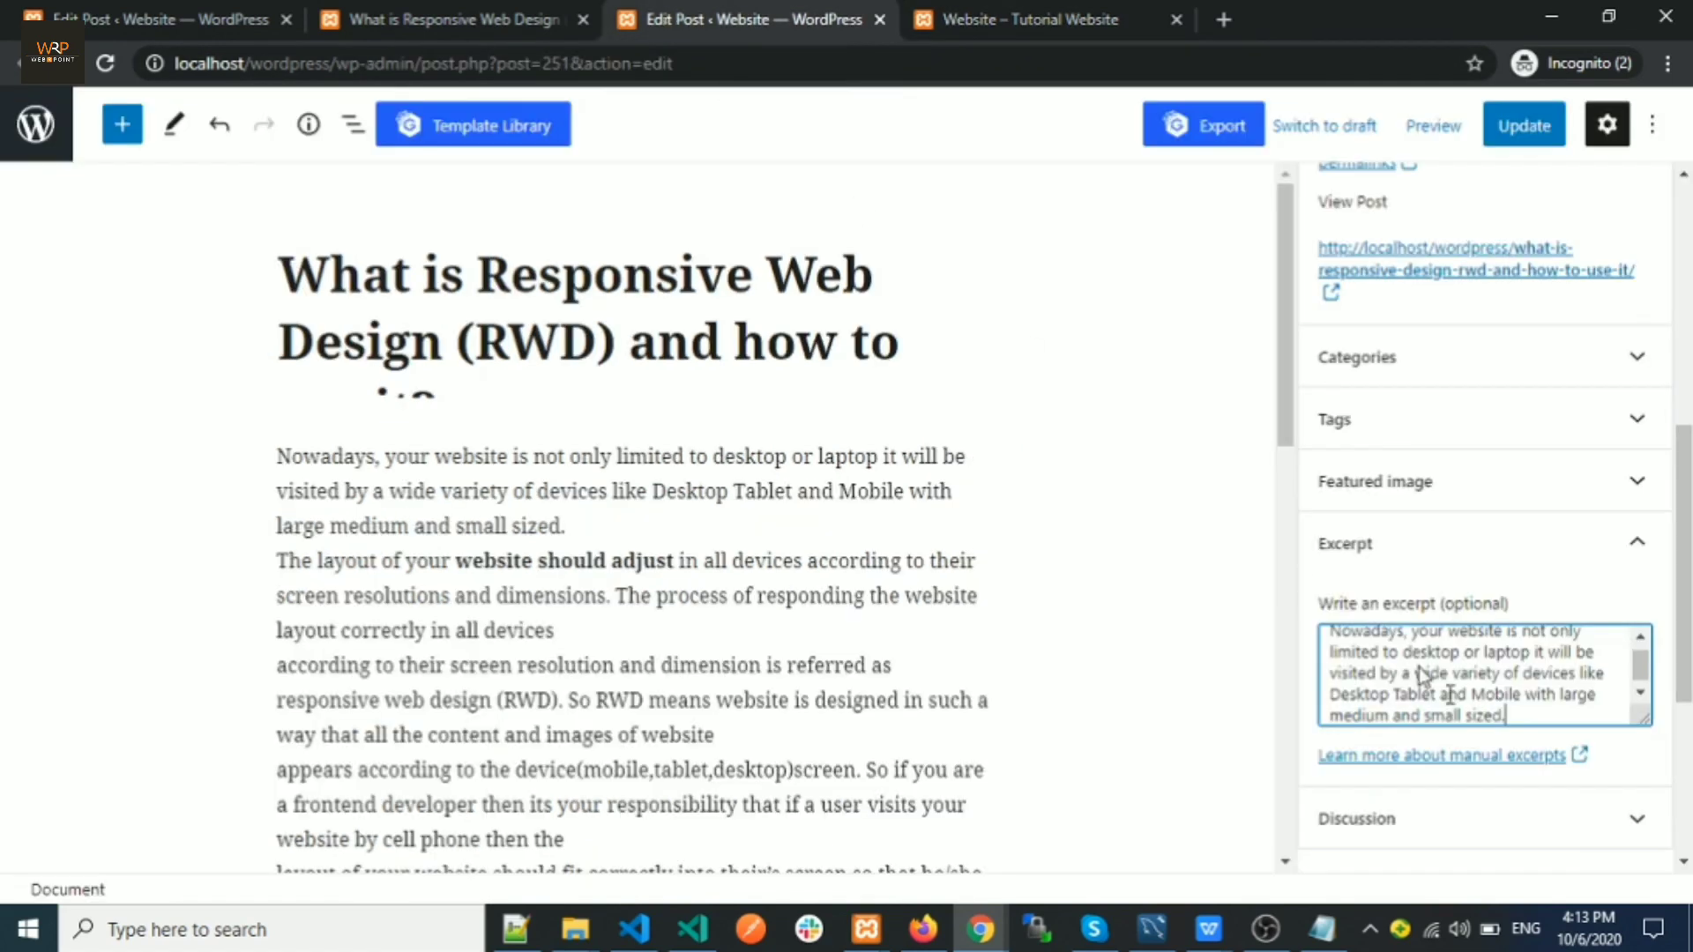
left_click(1526, 133)
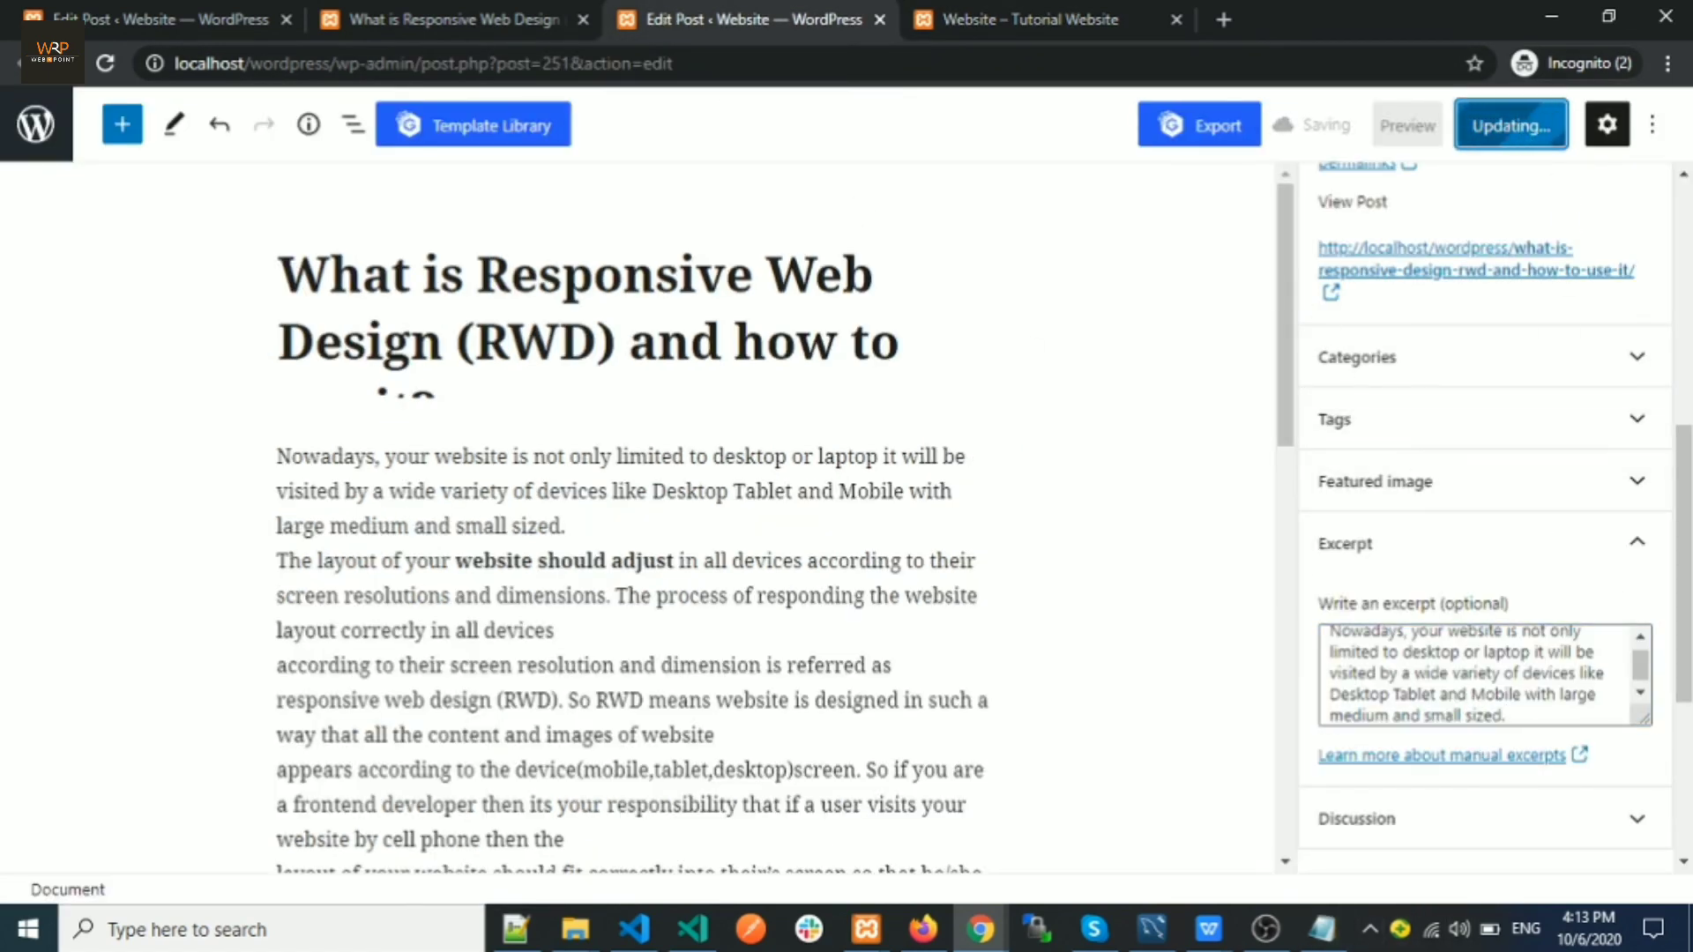
left_click(982, 14)
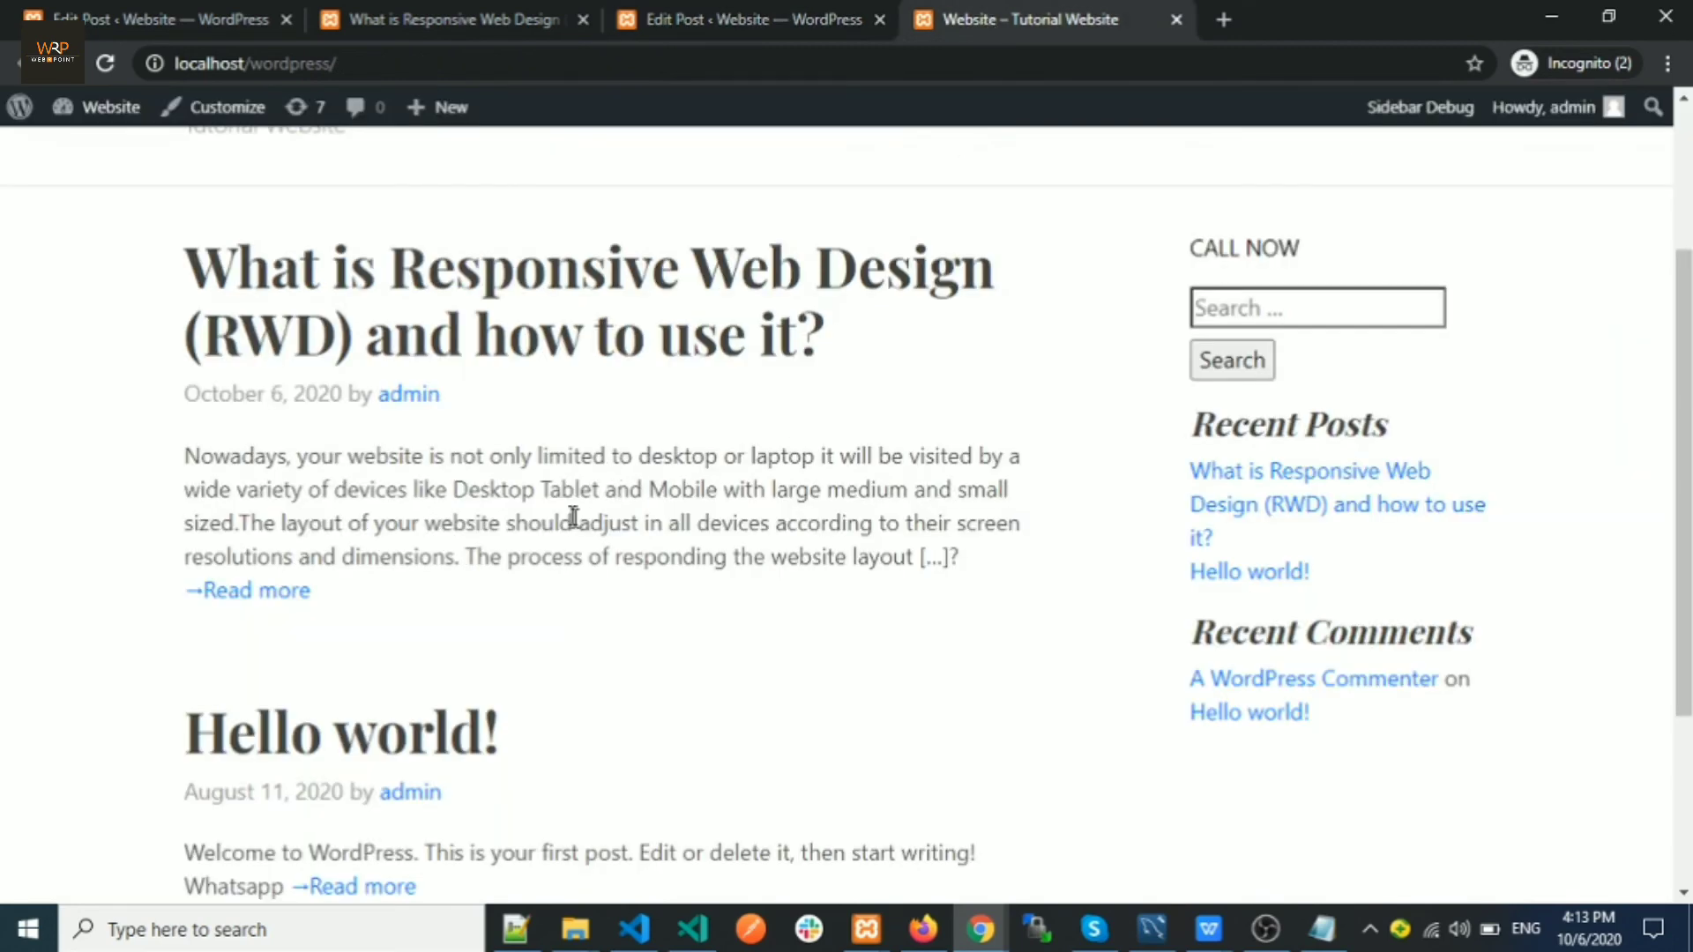
Reload the home page to see the 'Nowadays…' excerpt, open the full post, and return to its editor
left_click(113, 67)
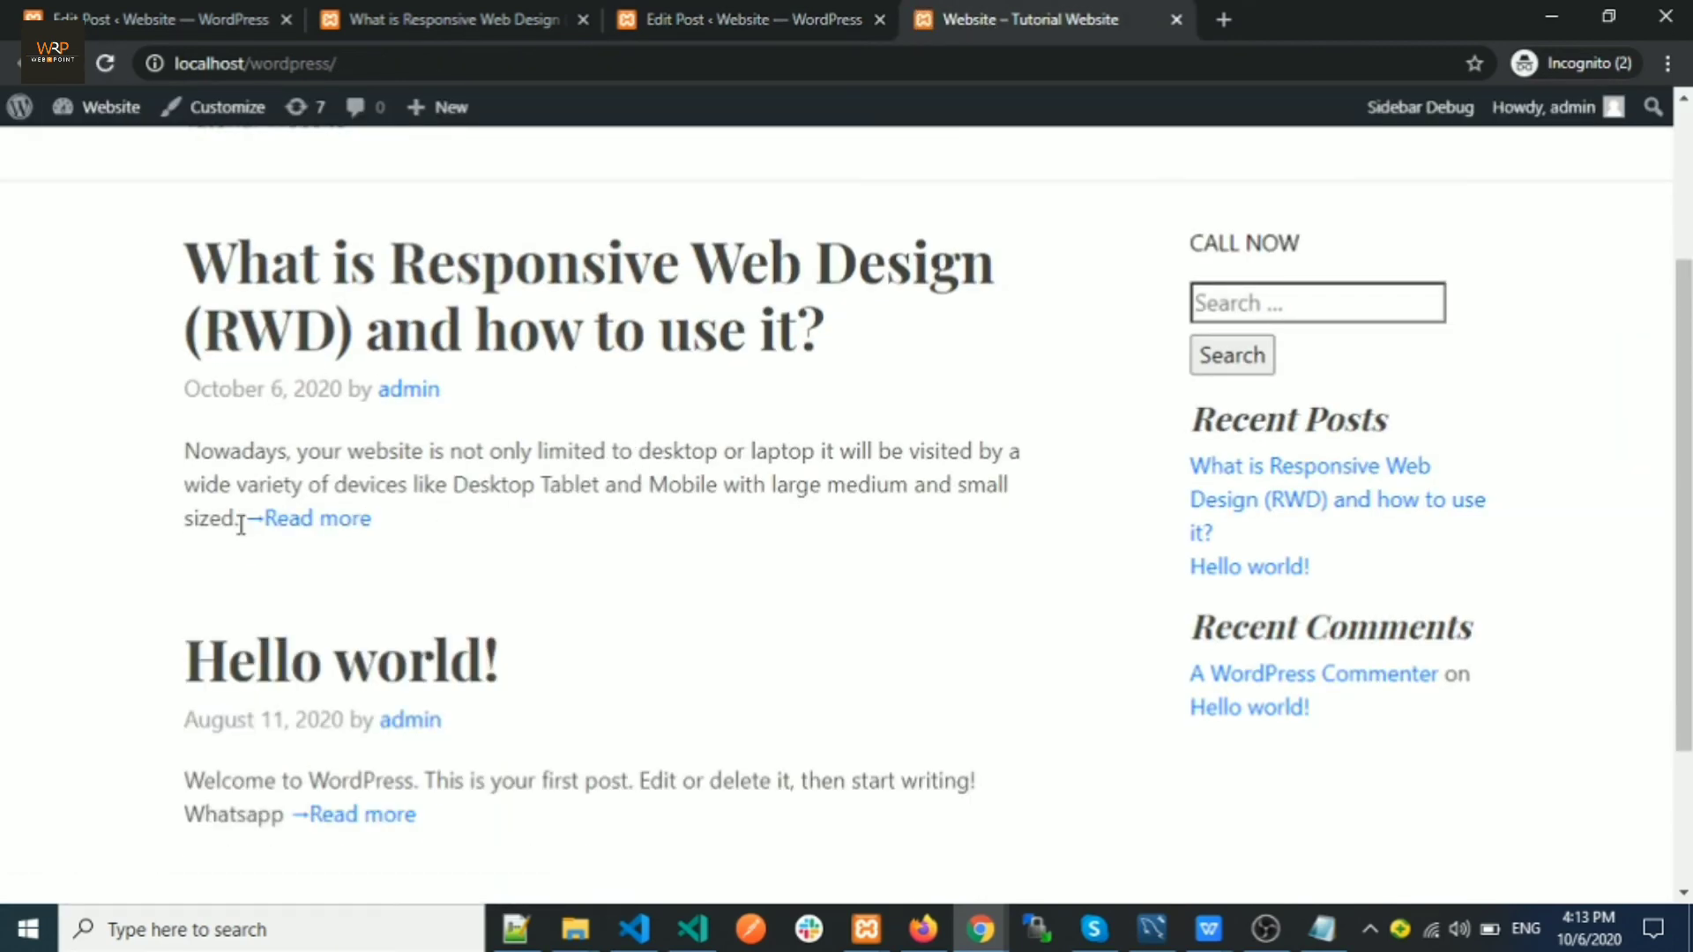
left_click(287, 526)
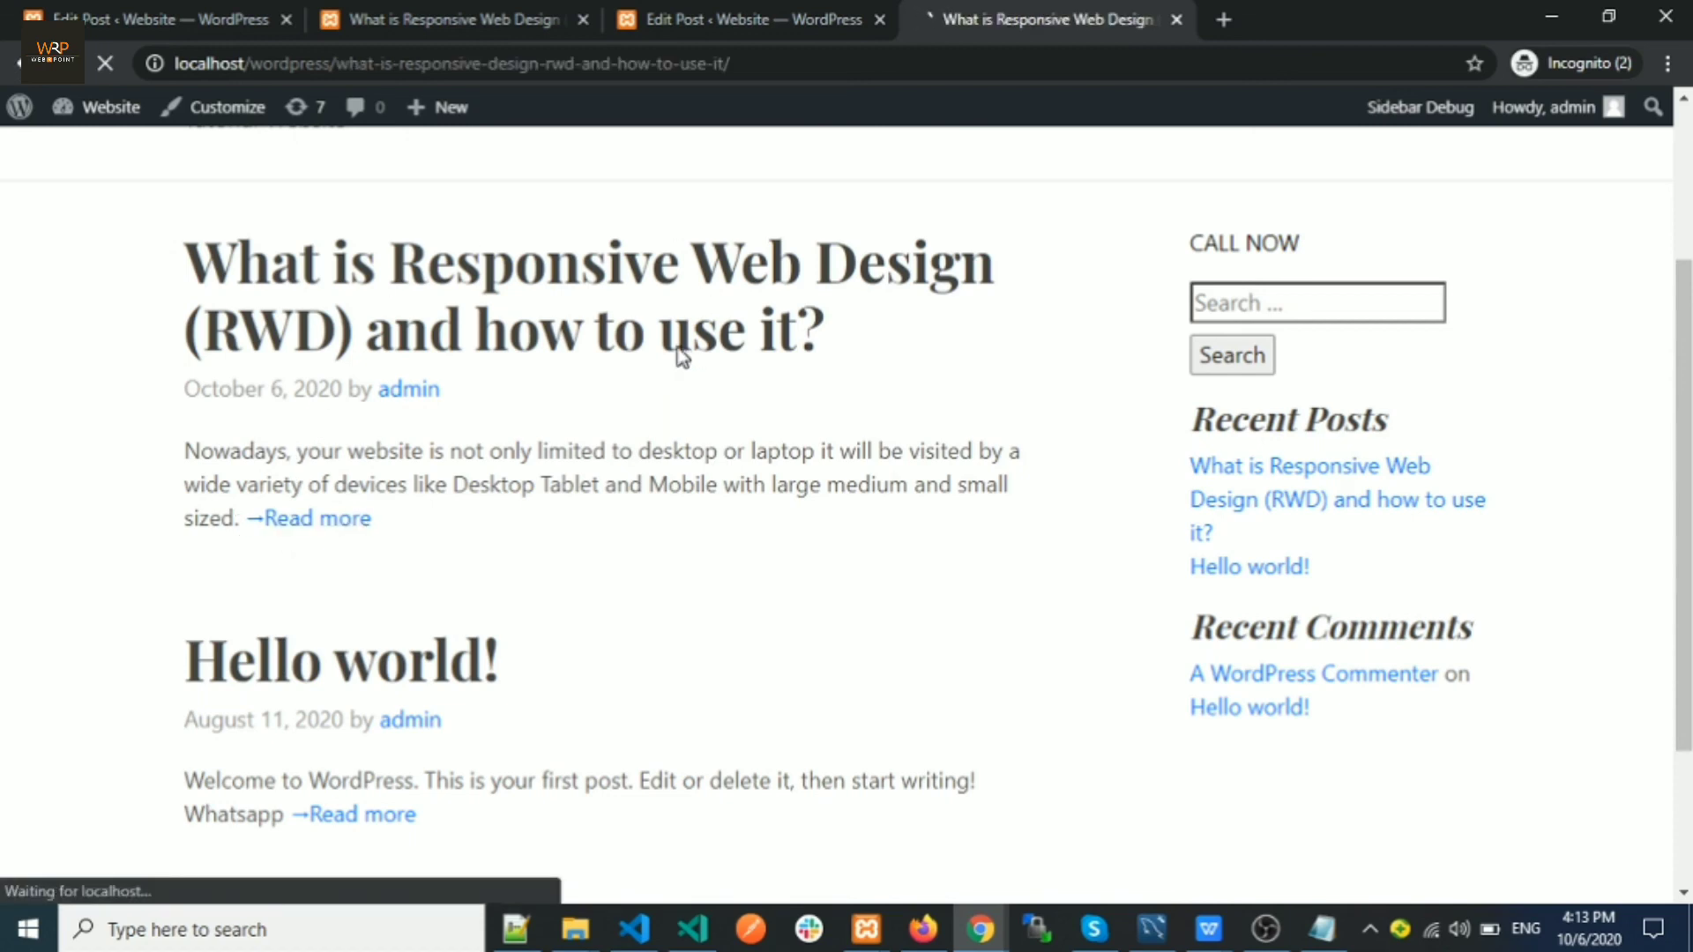
scroll(643, 300, "down", 2)
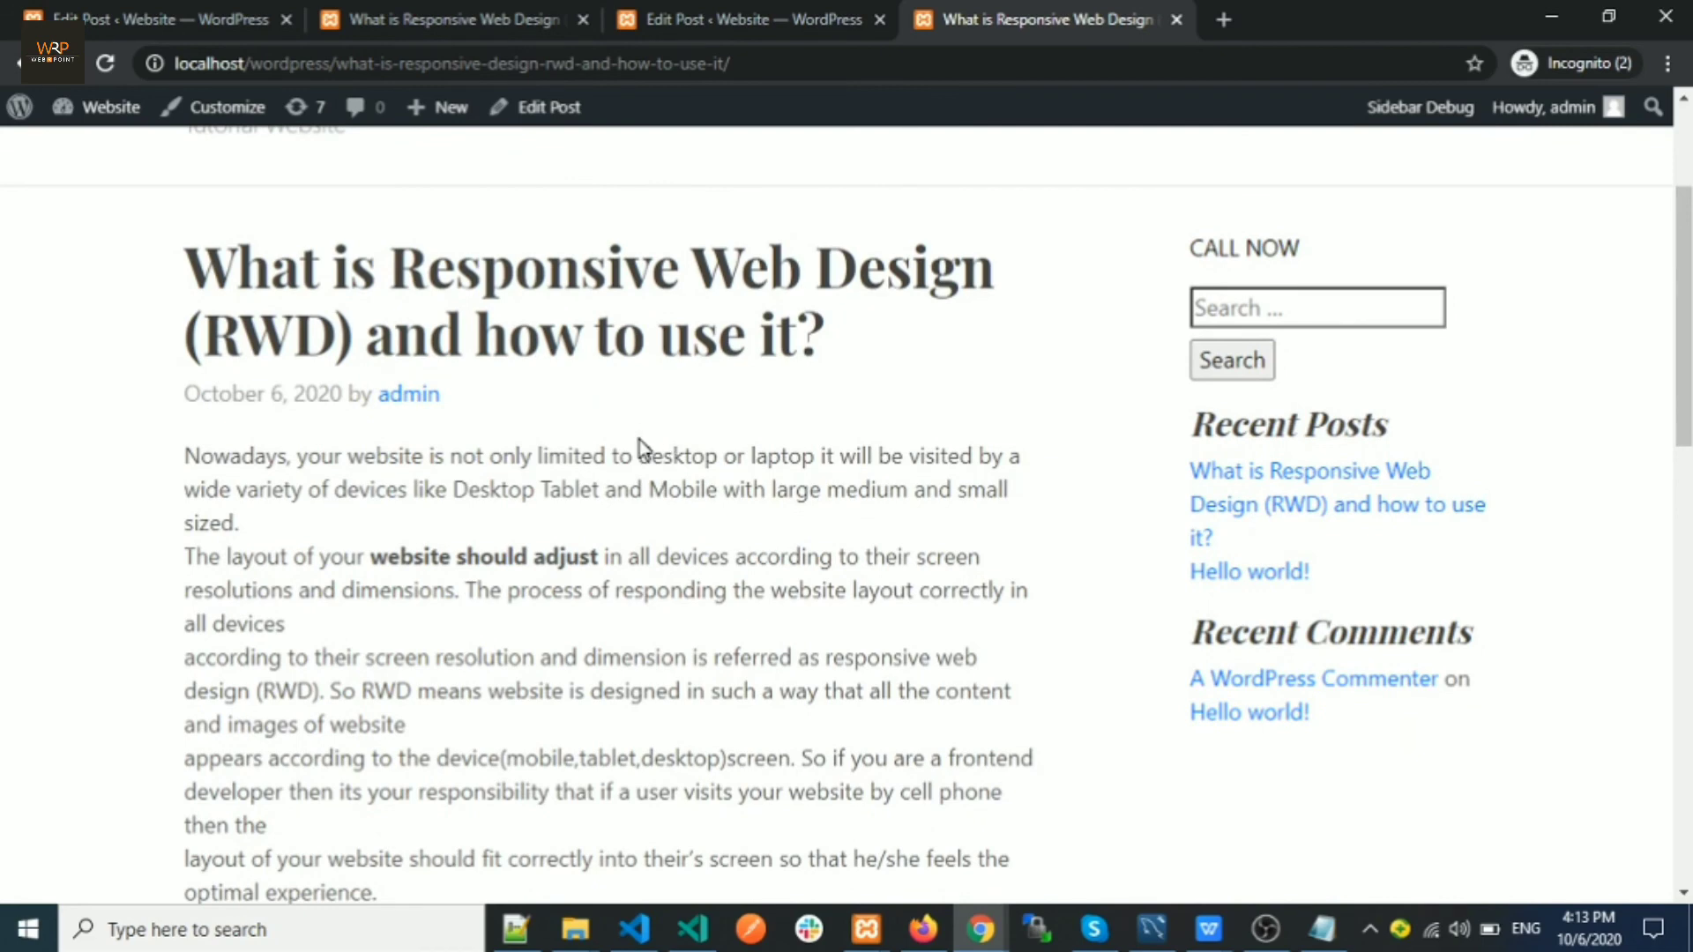
scroll(638, 441, "up", 2)
scroll(635, 458, "down", 2)
left_click_drag(199, 265, 880, 353)
left_click(759, 526)
left_click(696, 23)
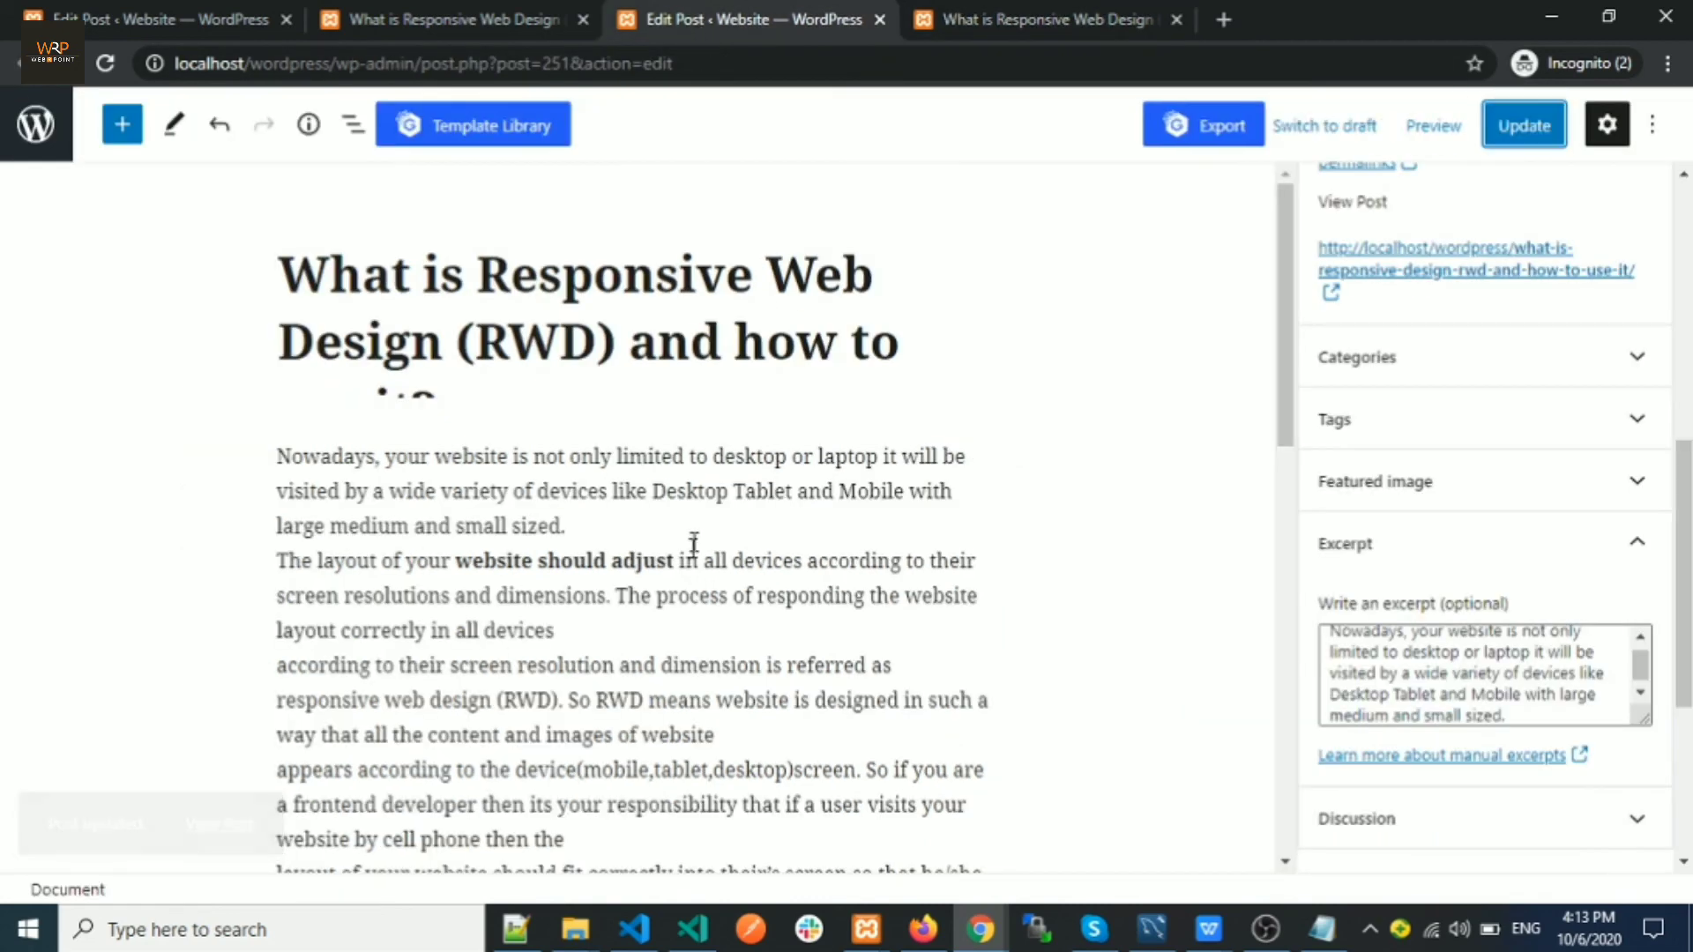
Try linking the word 'medium' in the first paragraph, cancel it, then scroll to the post's end
left_click(600, 485)
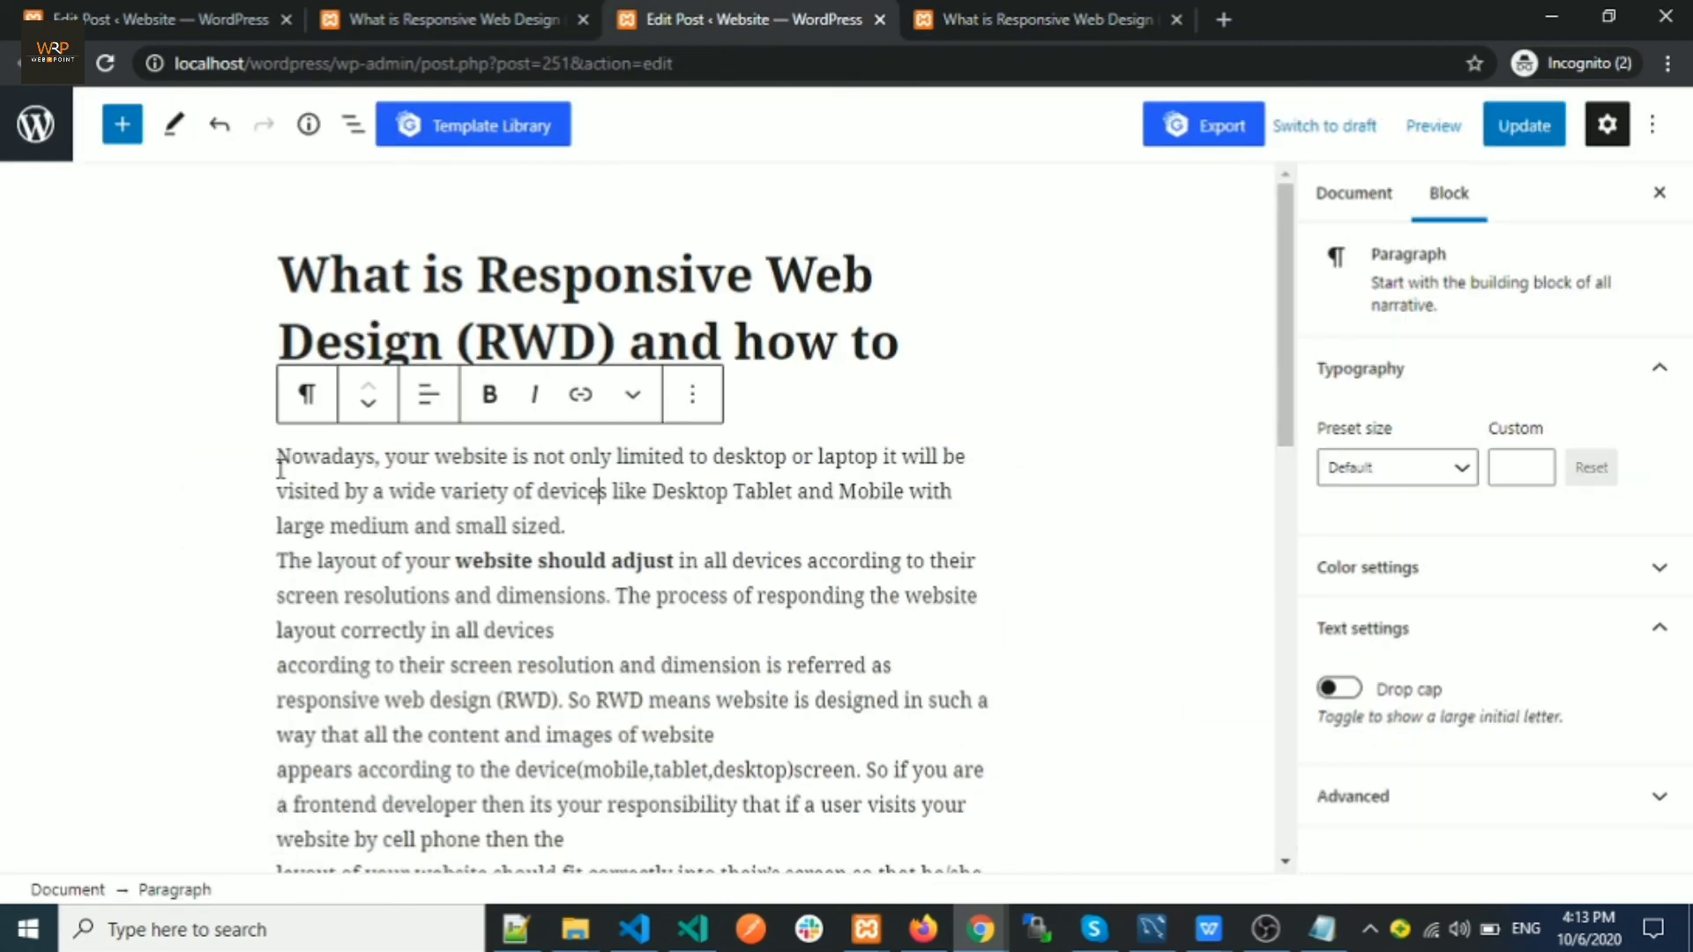
left_click_drag(326, 526, 275, 526)
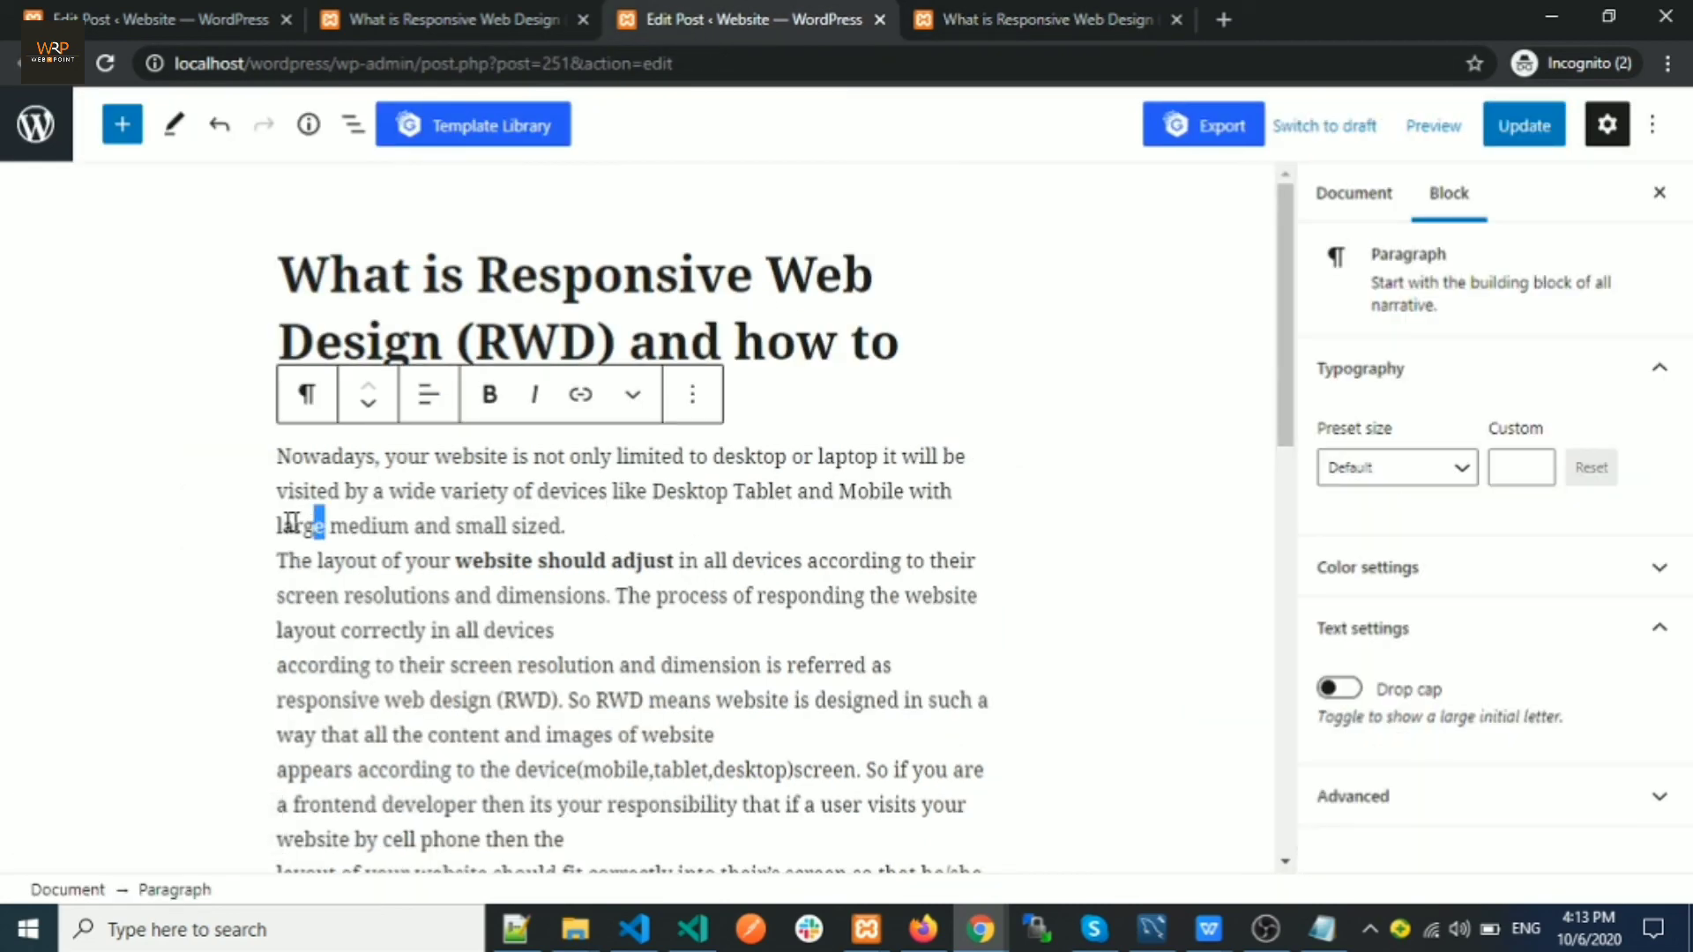
left_click(373, 560)
double_click(409, 526)
left_click(578, 396)
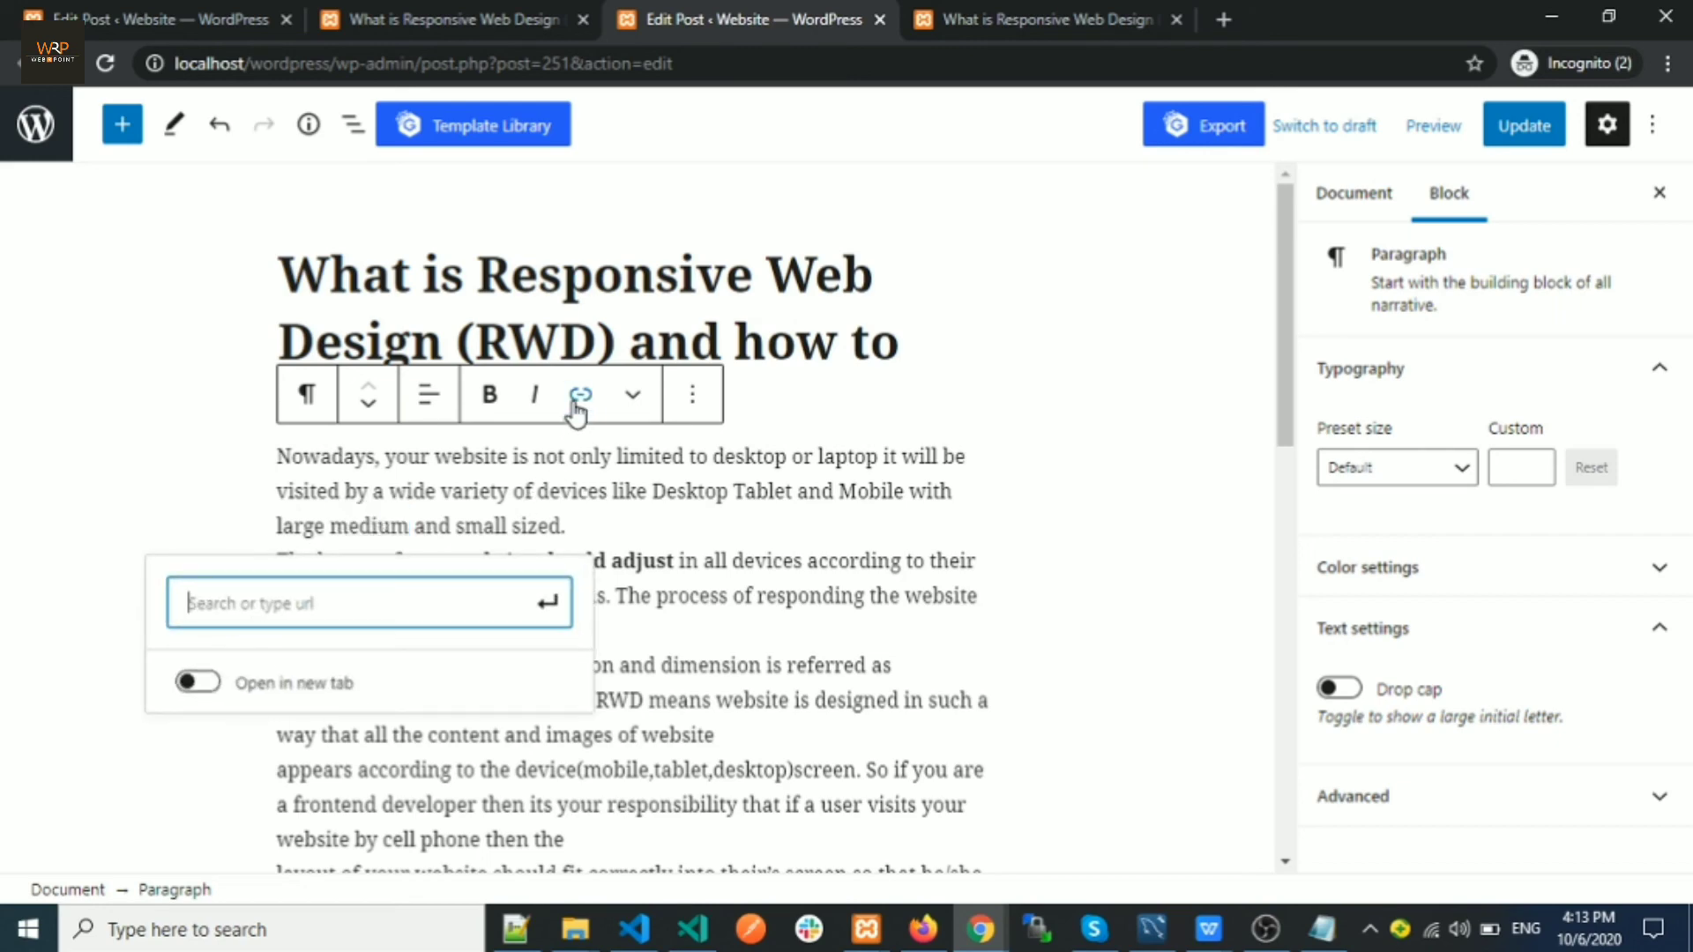
left_click(693, 582)
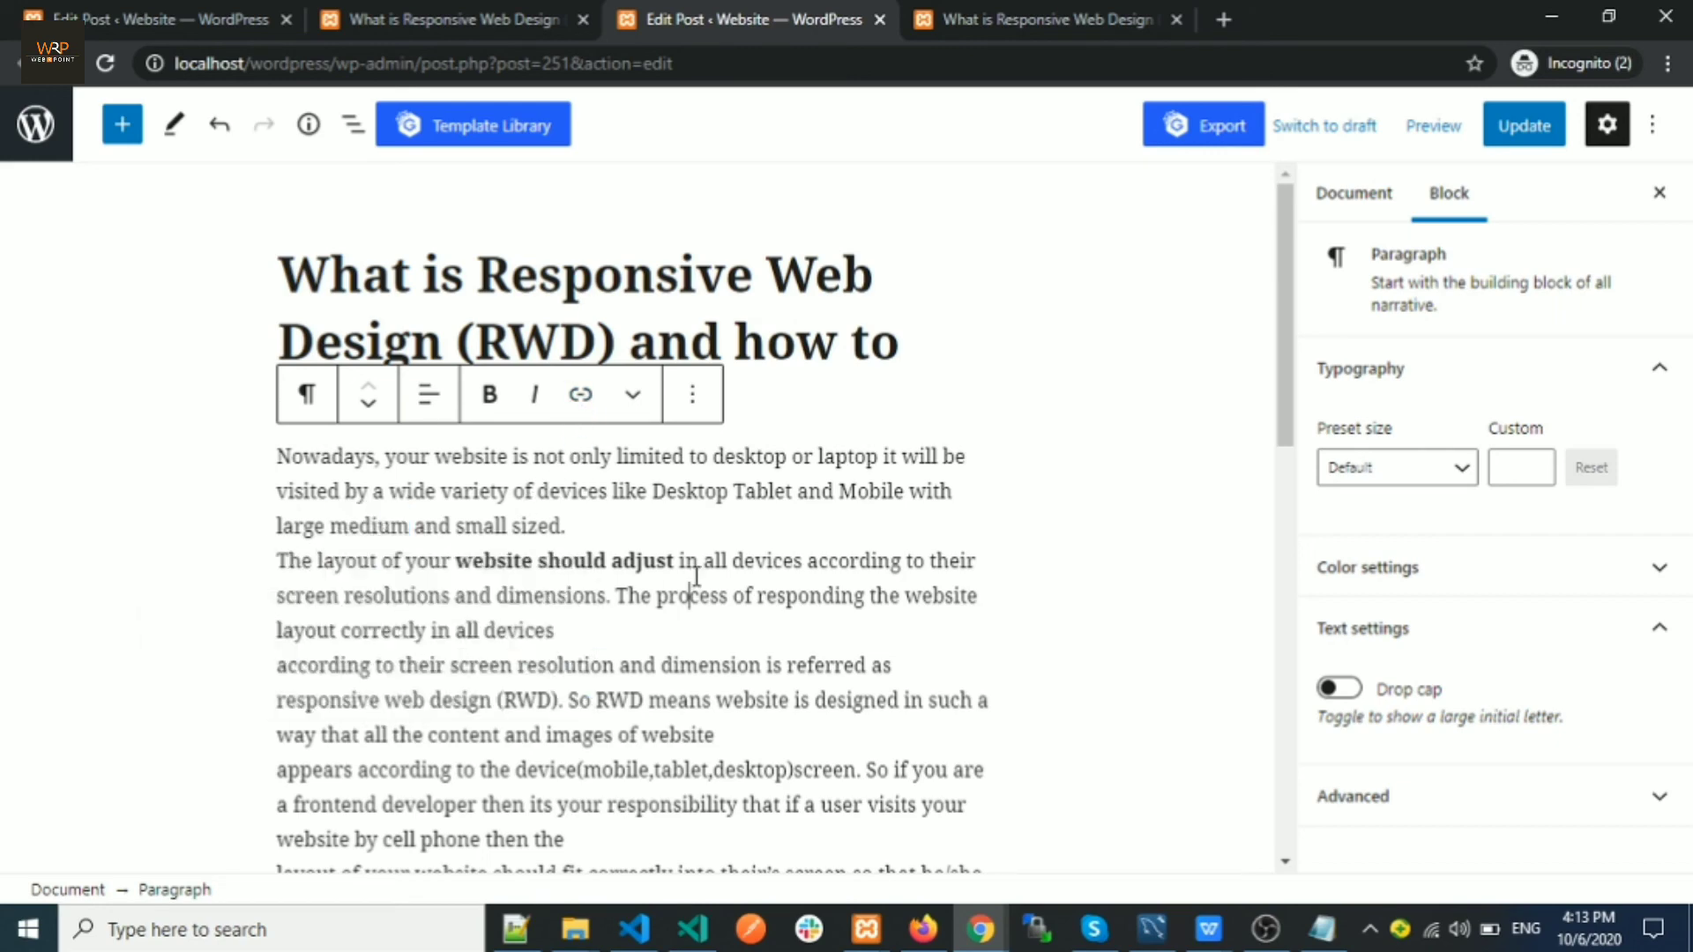
scroll(696, 578, "down", 10)
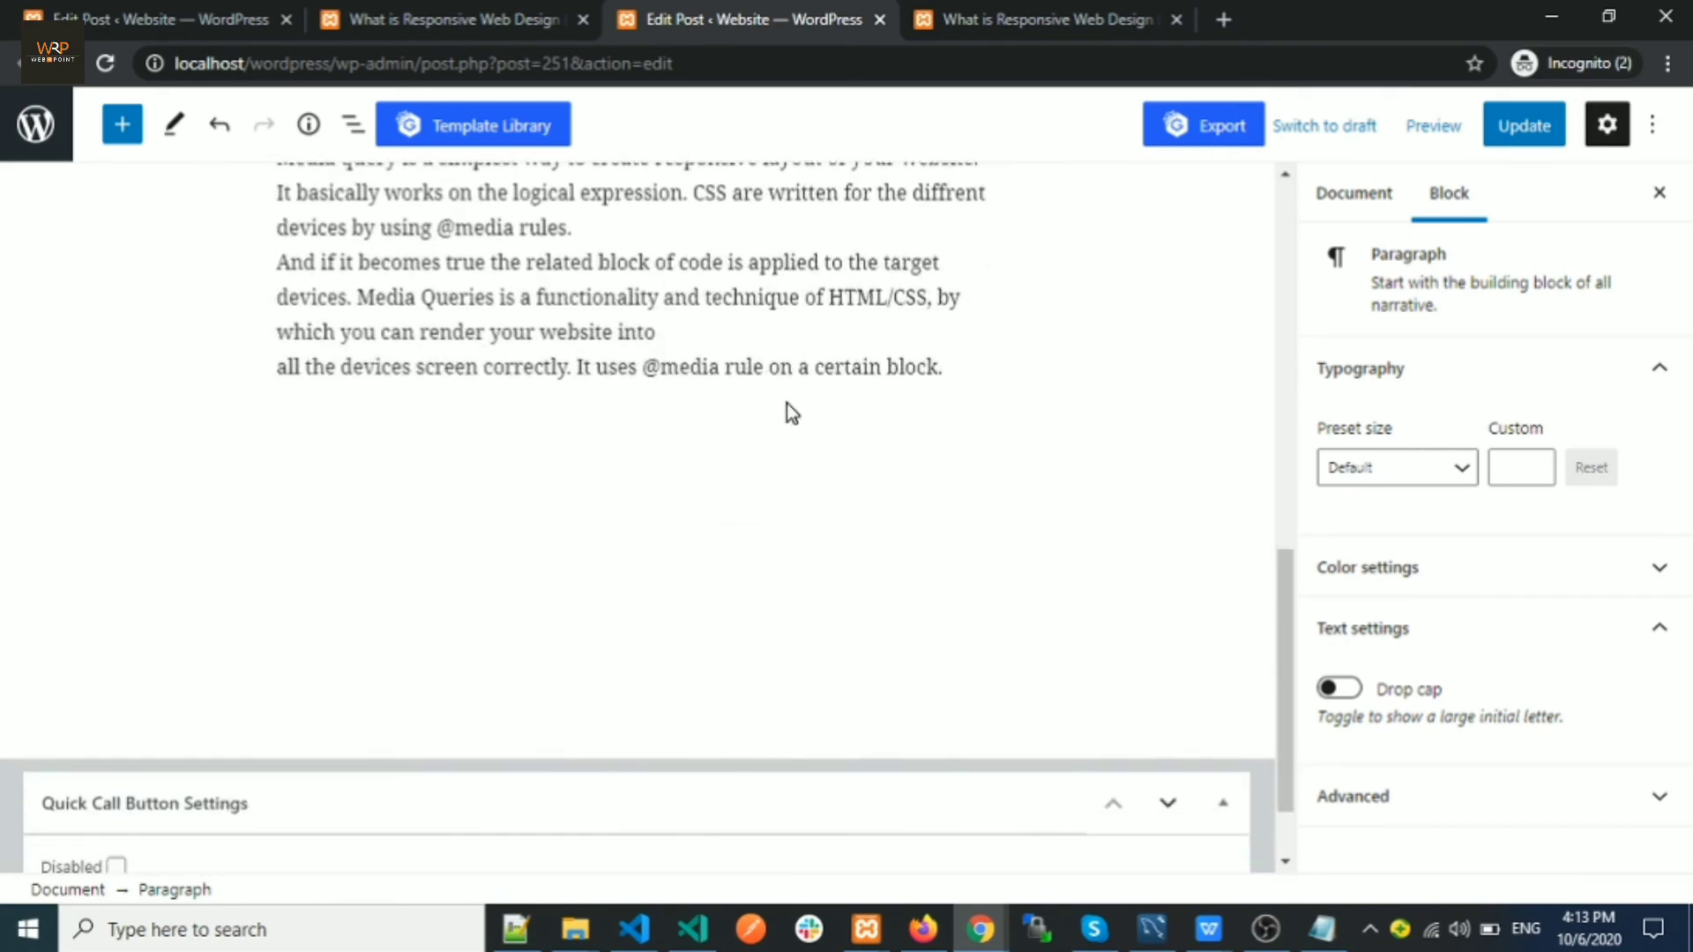
left_click(788, 406)
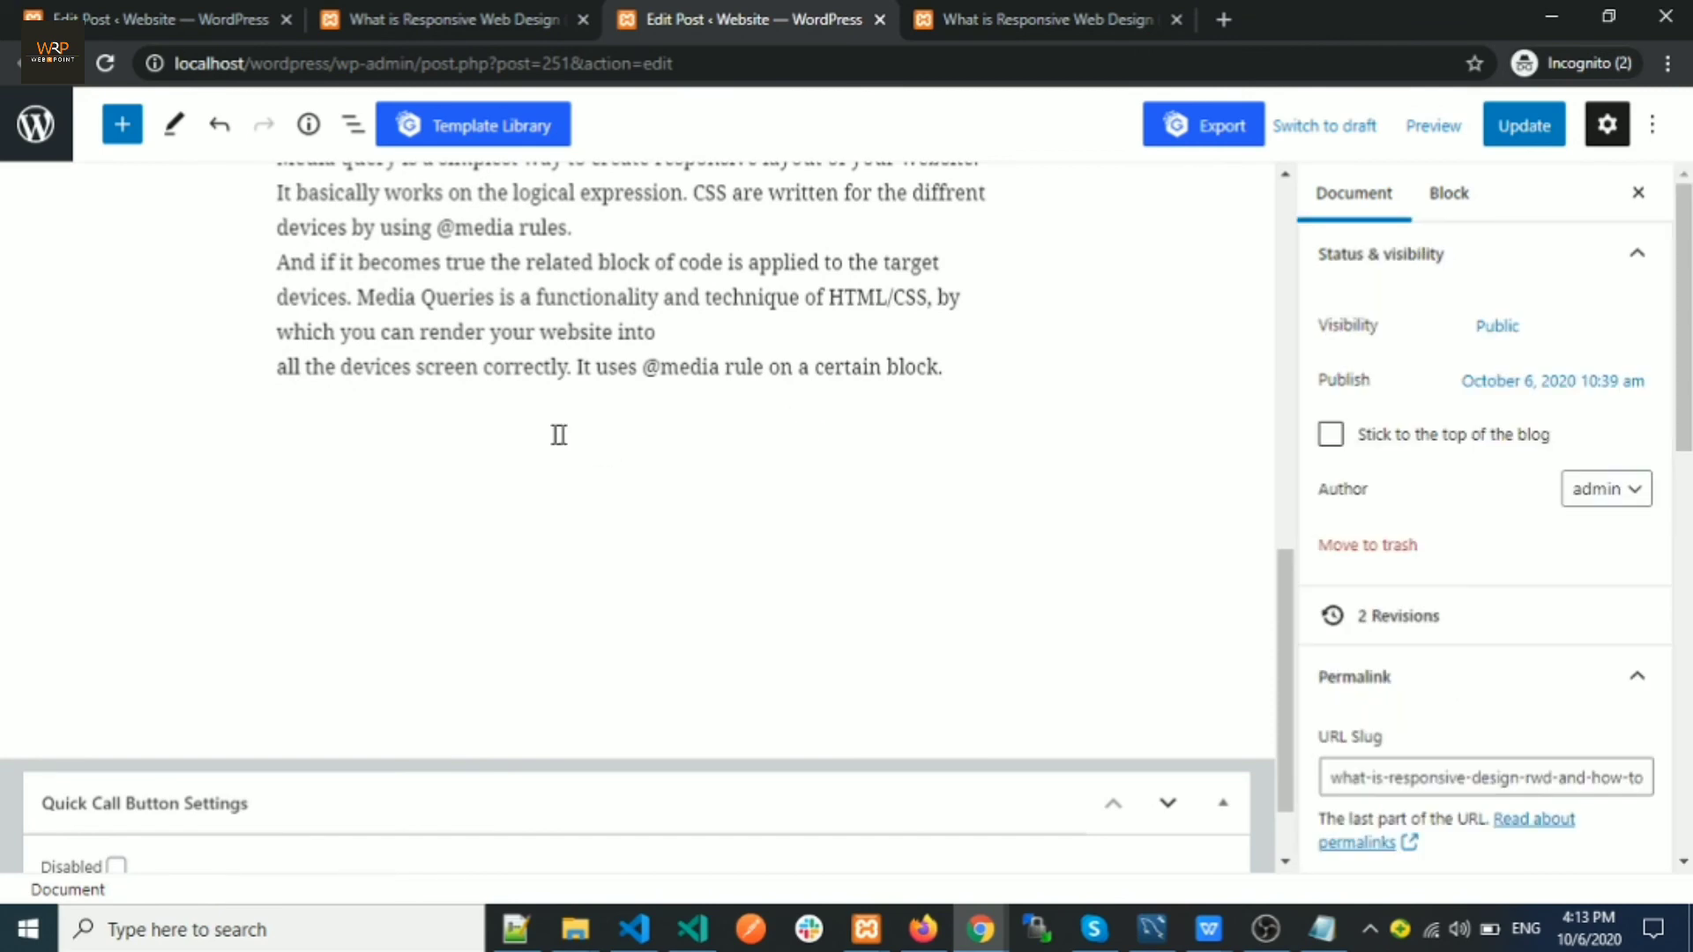
Add a Paragraph block reading 'TEST WEBSITE' at the end of the post
left_click(122, 124)
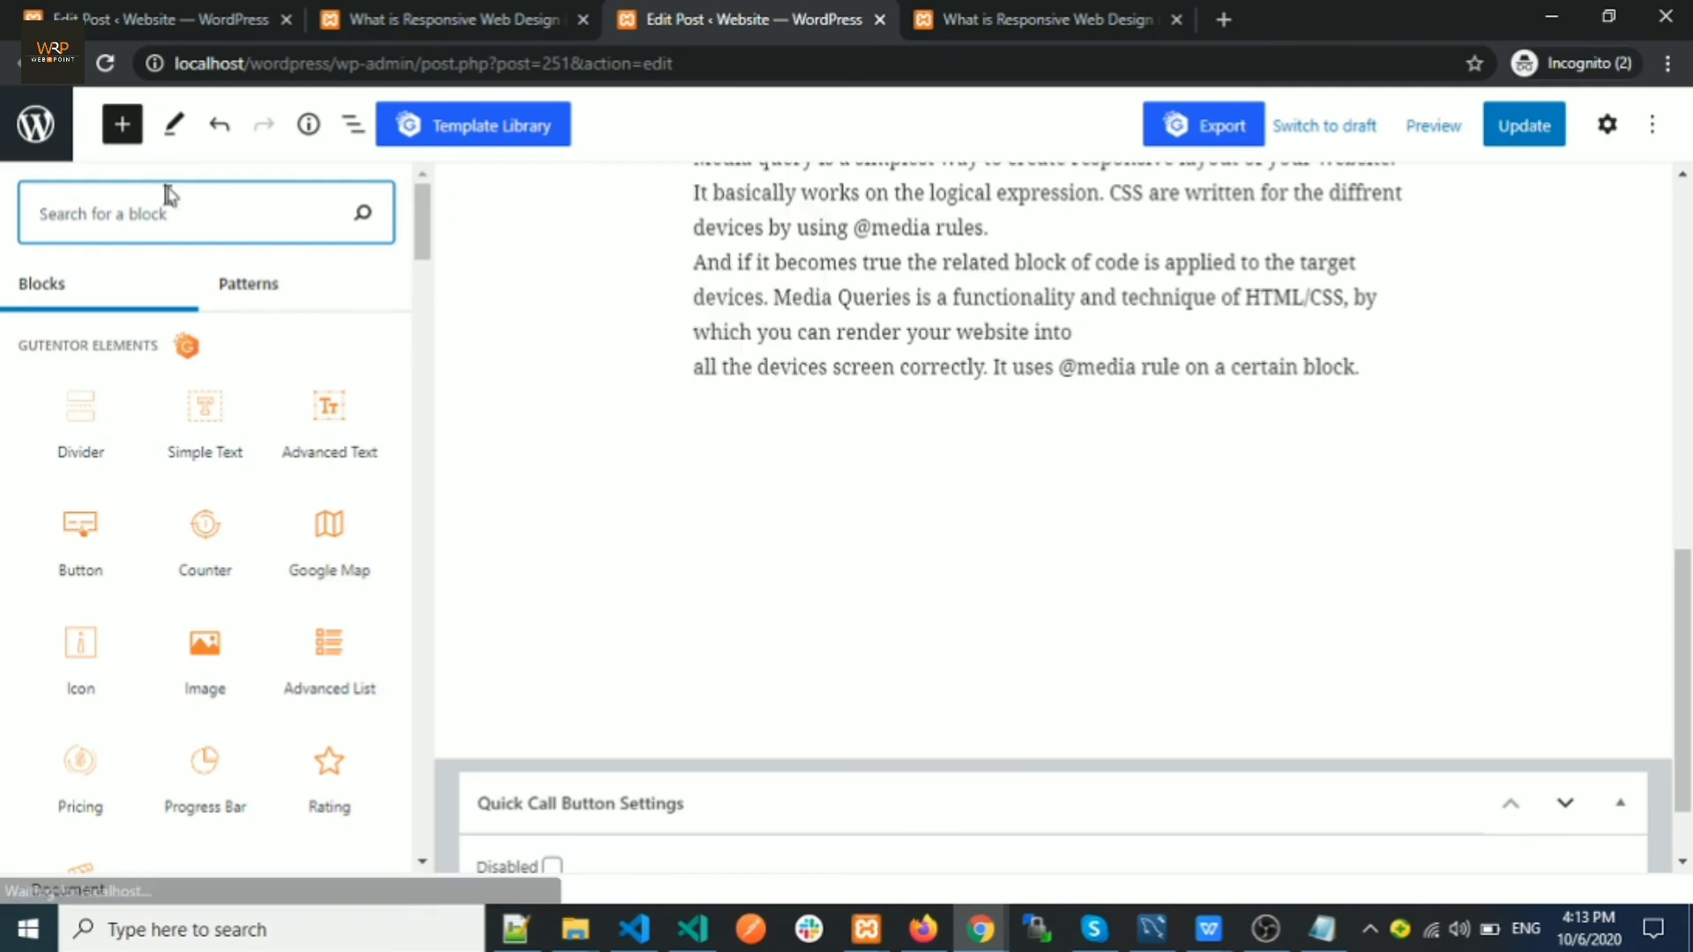
type("para")
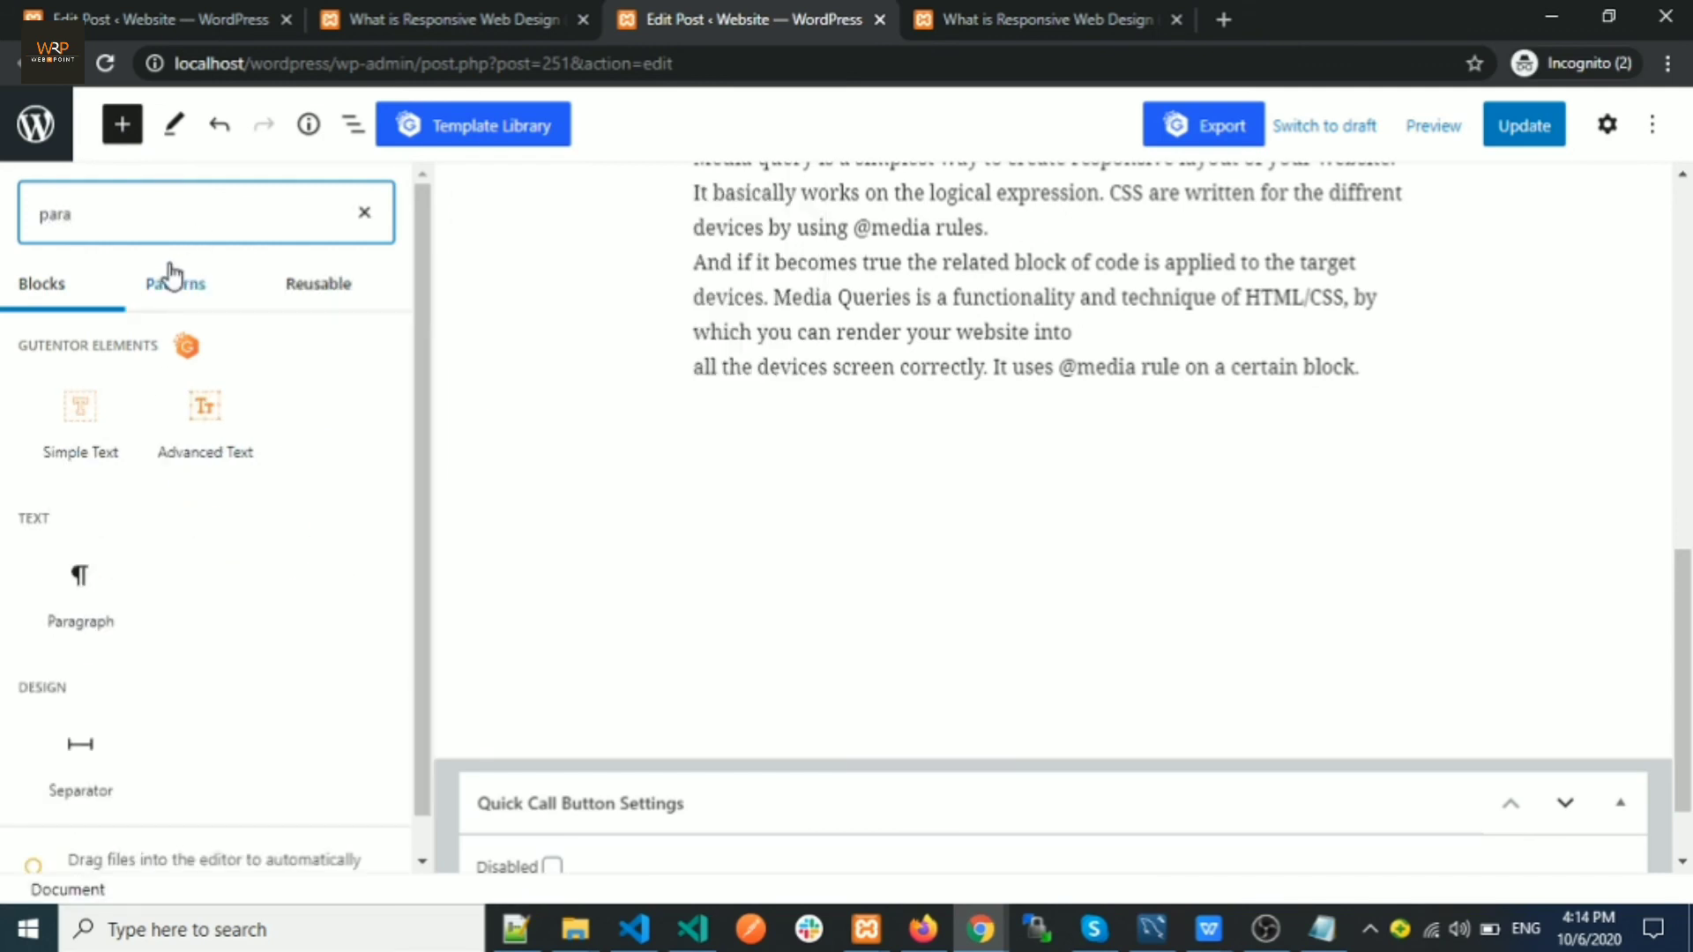
left_click(77, 589)
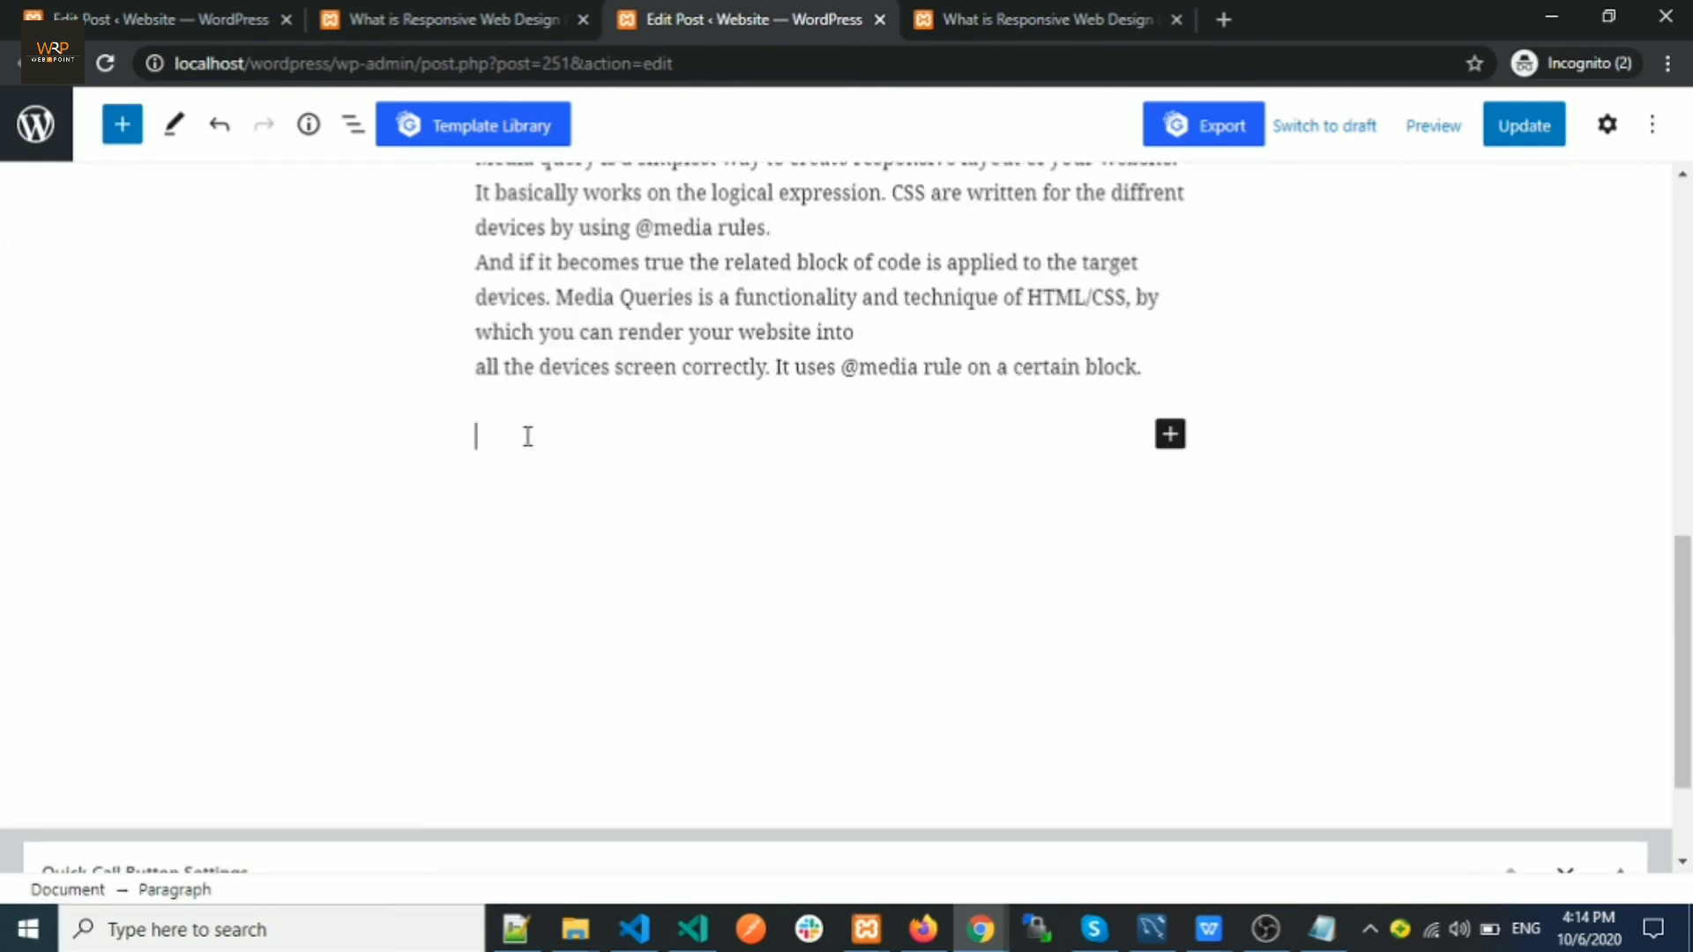
type("TEST")
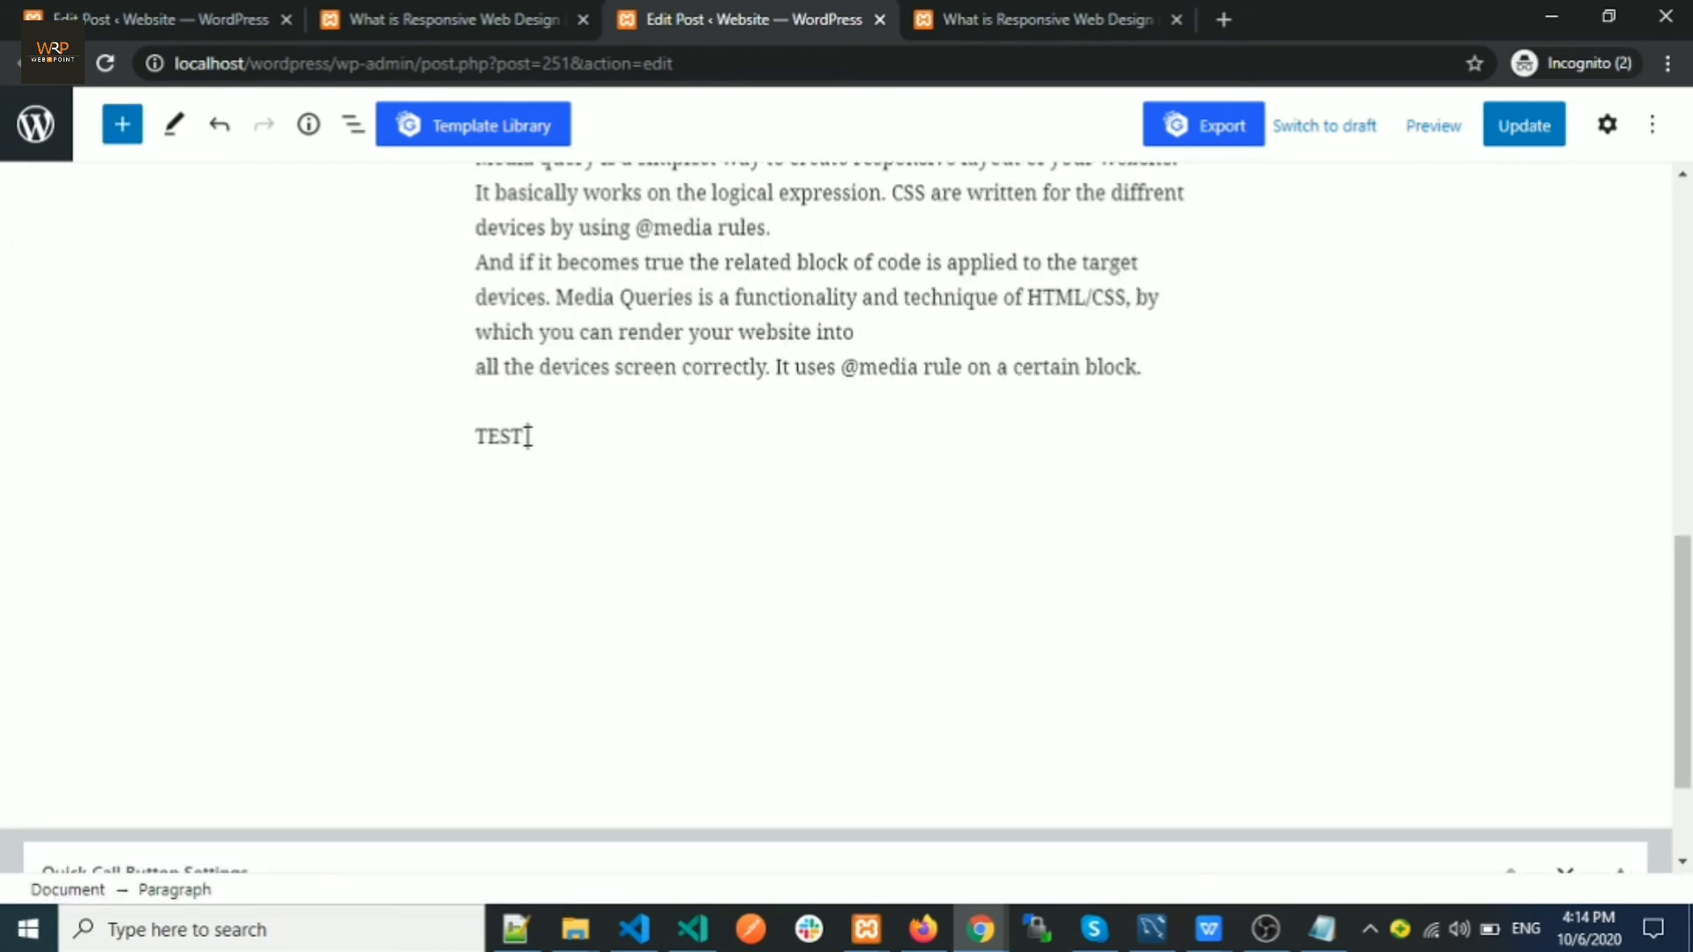
type(" WEBSITE")
Update the post and reload the live post page to show the new paragraph
left_click(1506, 136)
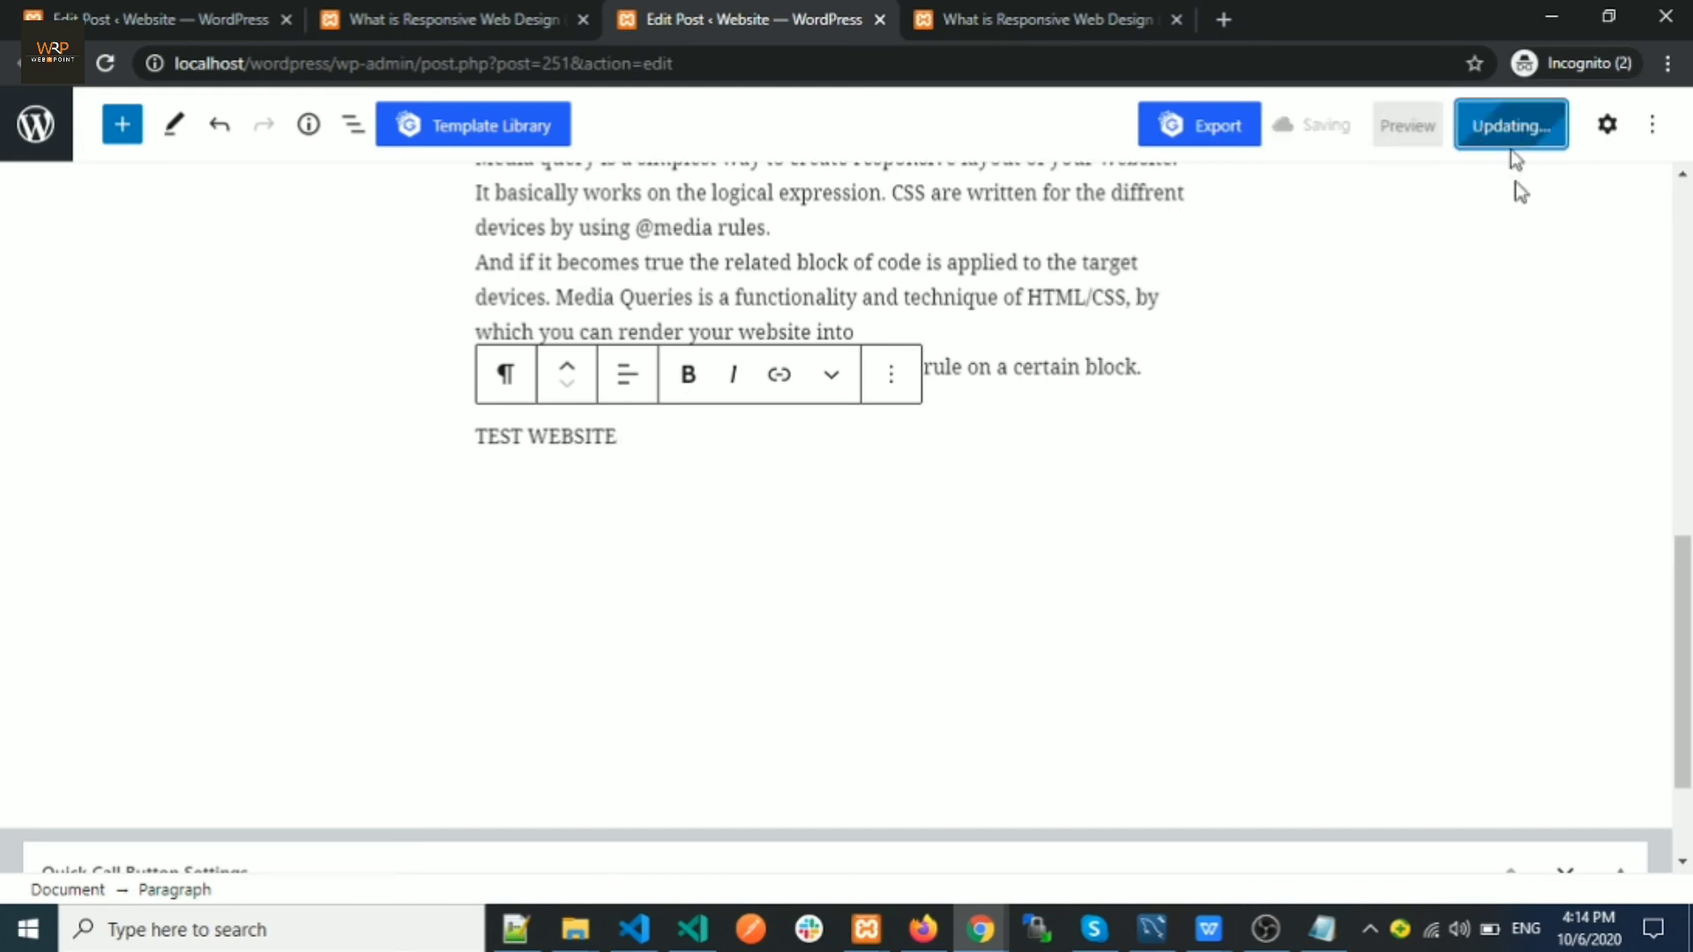
left_click(1009, 20)
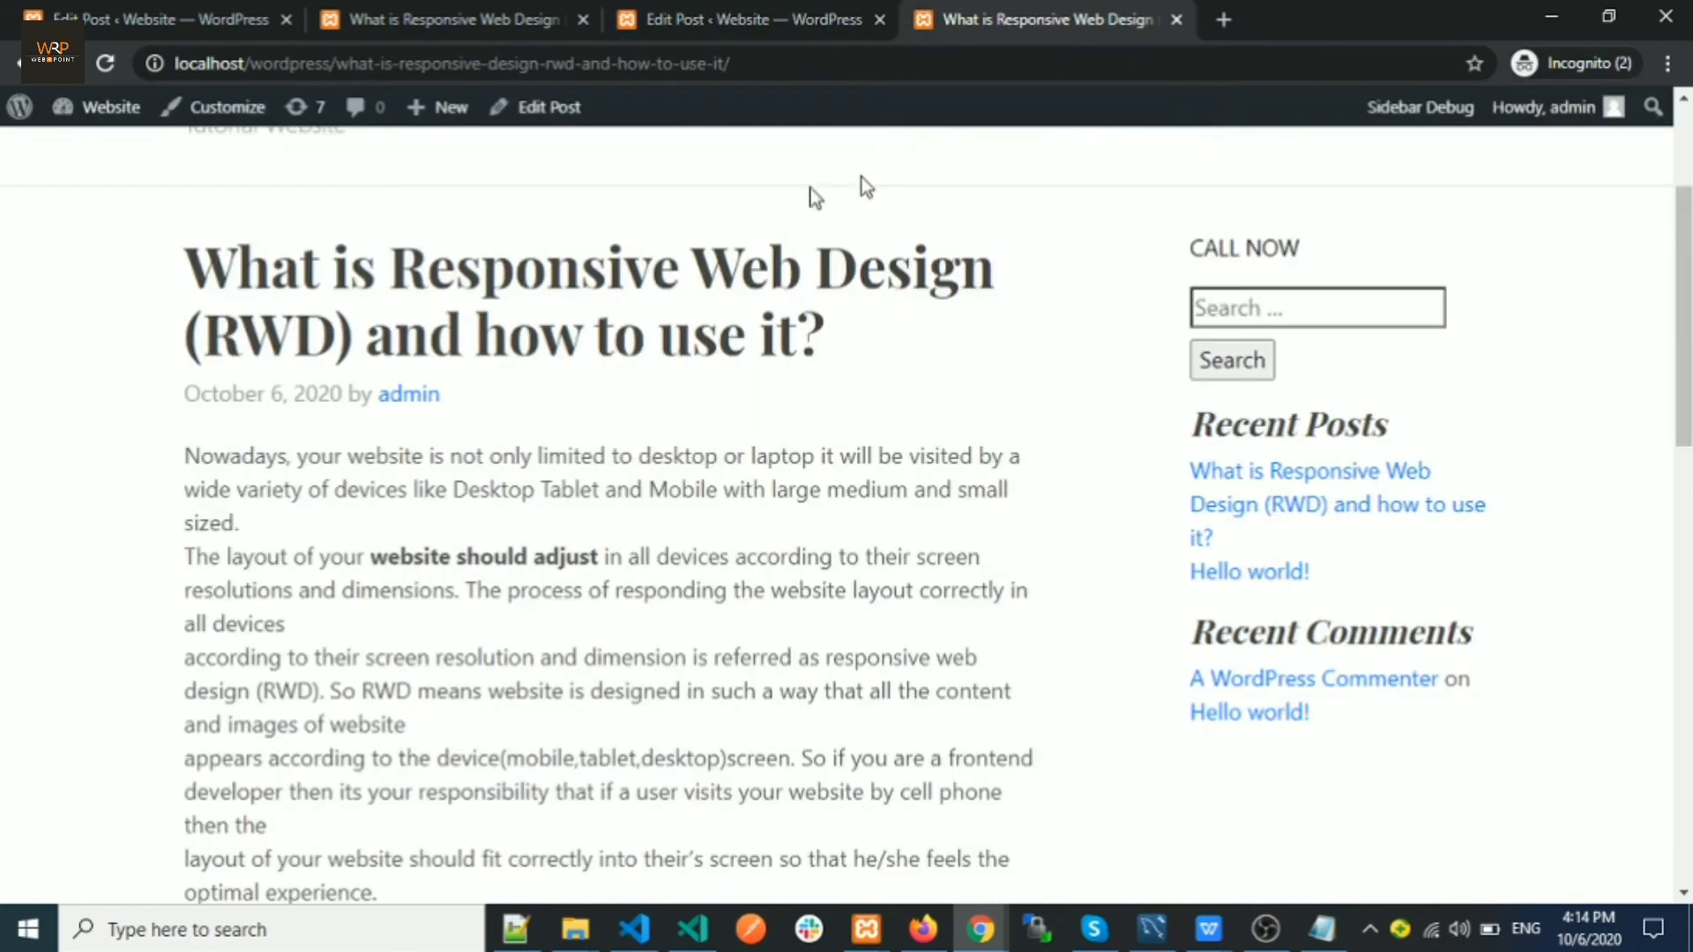
left_click(106, 63)
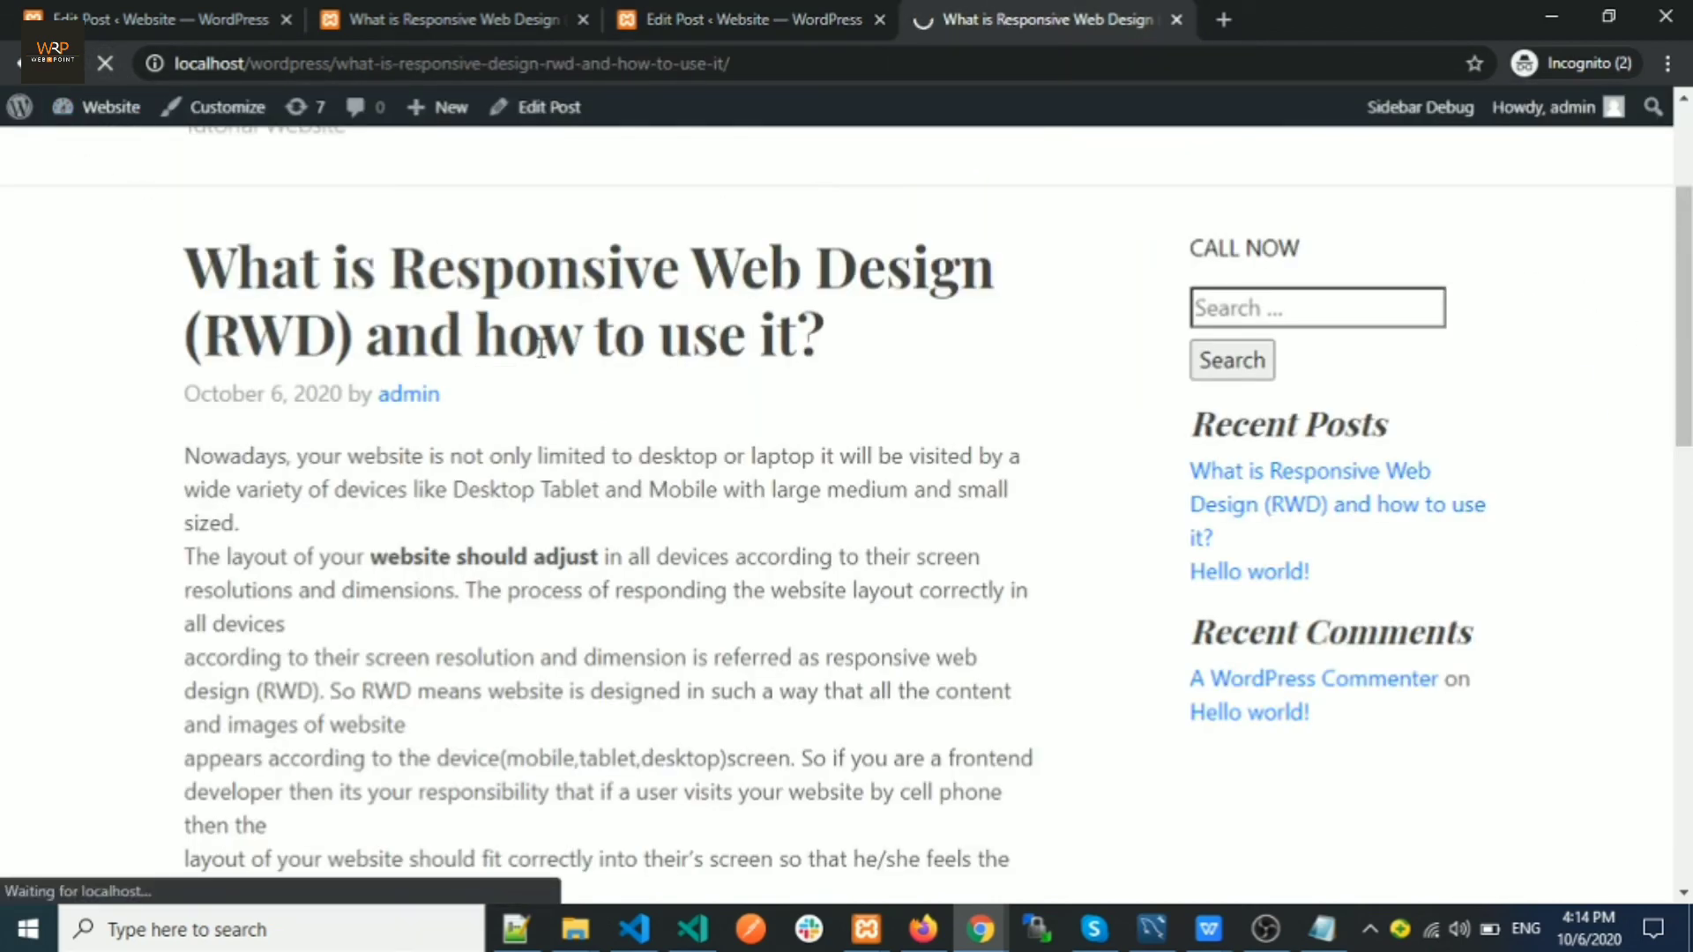